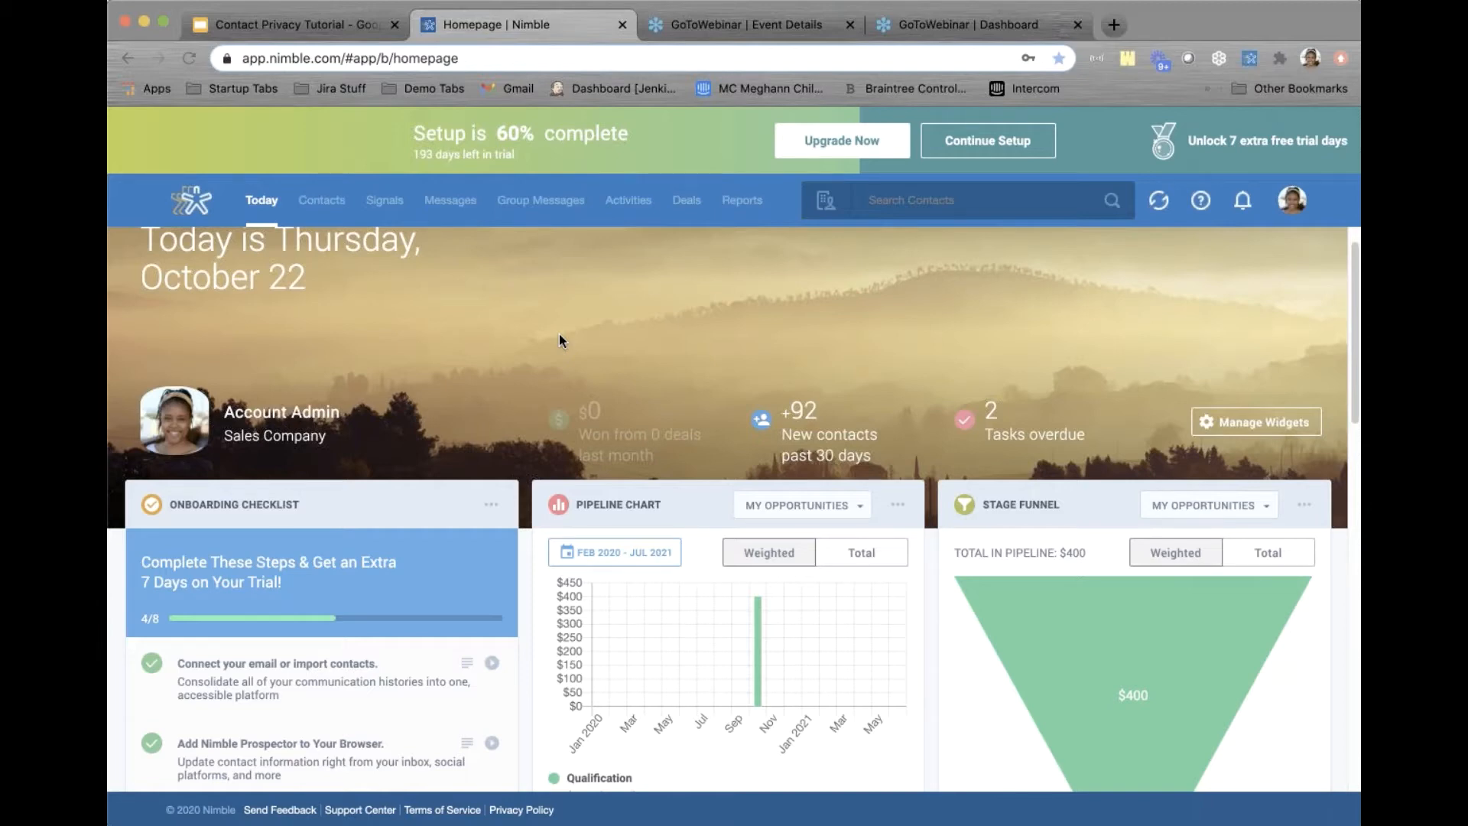
Open the CEO at Nimble contact from the Recently Viewed contacts list
{"action": "left_click", "coordinate": [325, 202]}
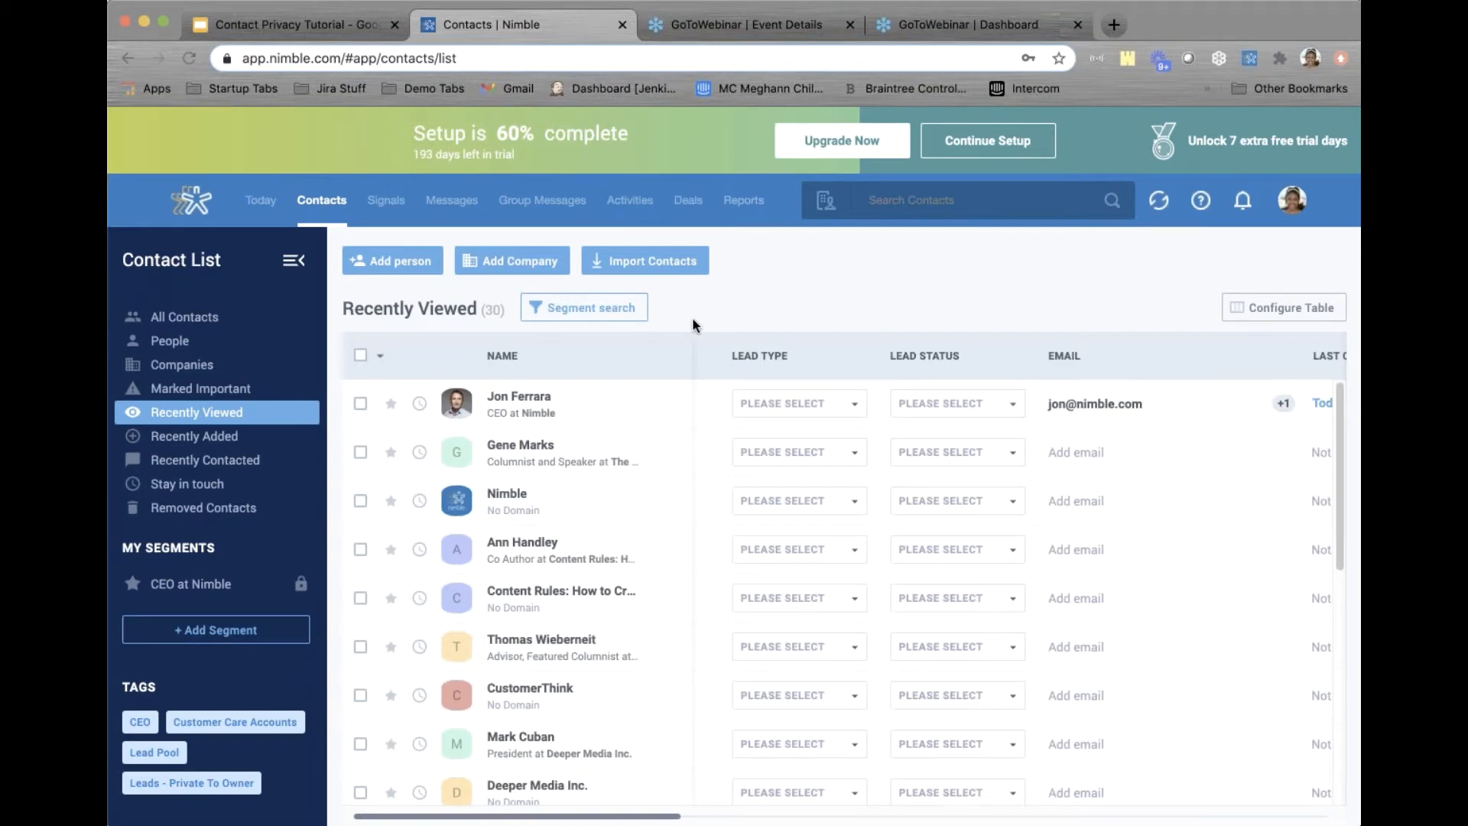
{"action": "left_click", "coordinate": [518, 396]}
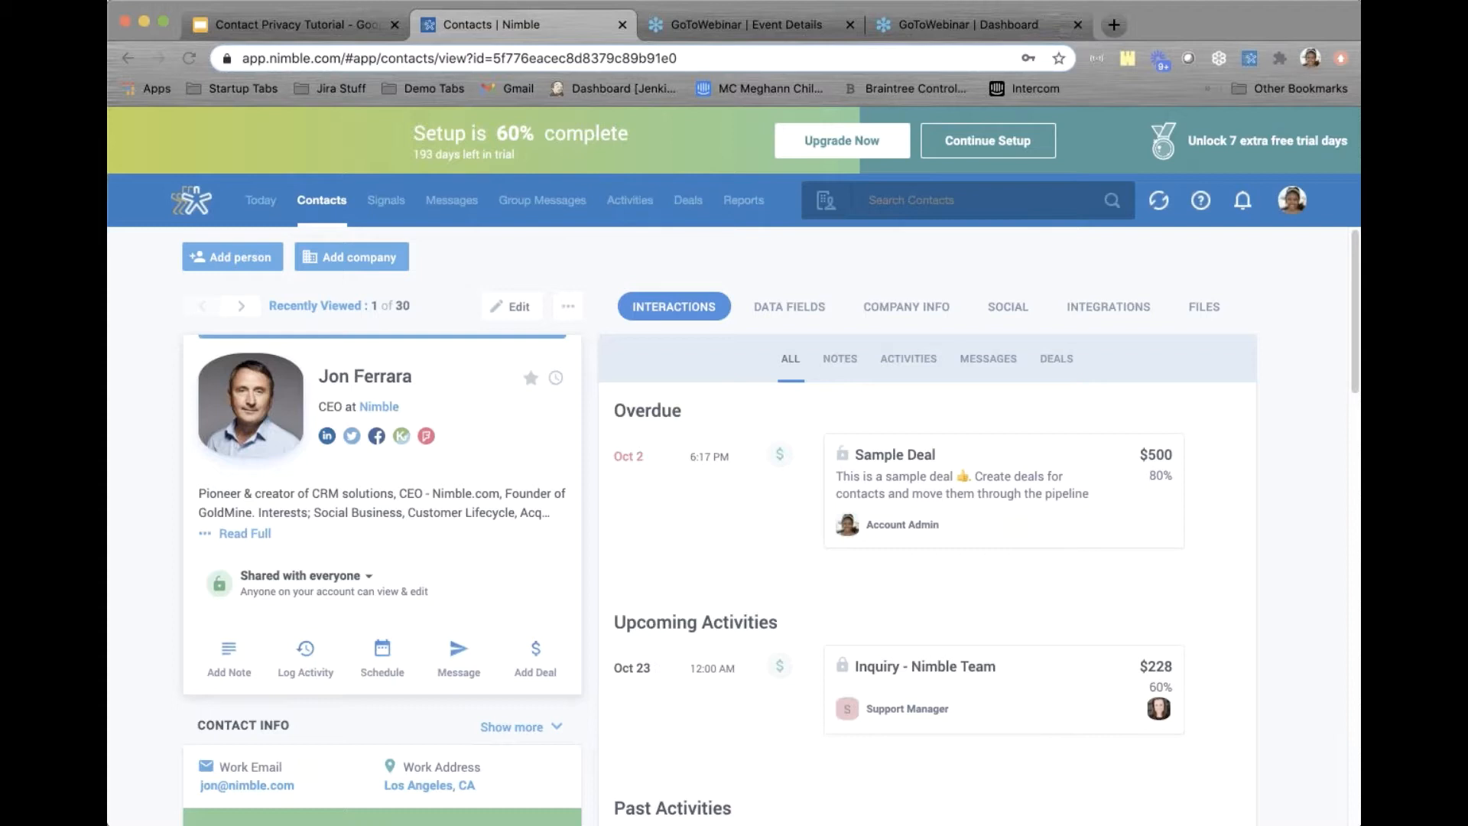
{"action": "scroll", "coordinate": [769, 525], "scroll_direction": "down", "scroll_amount": 3}
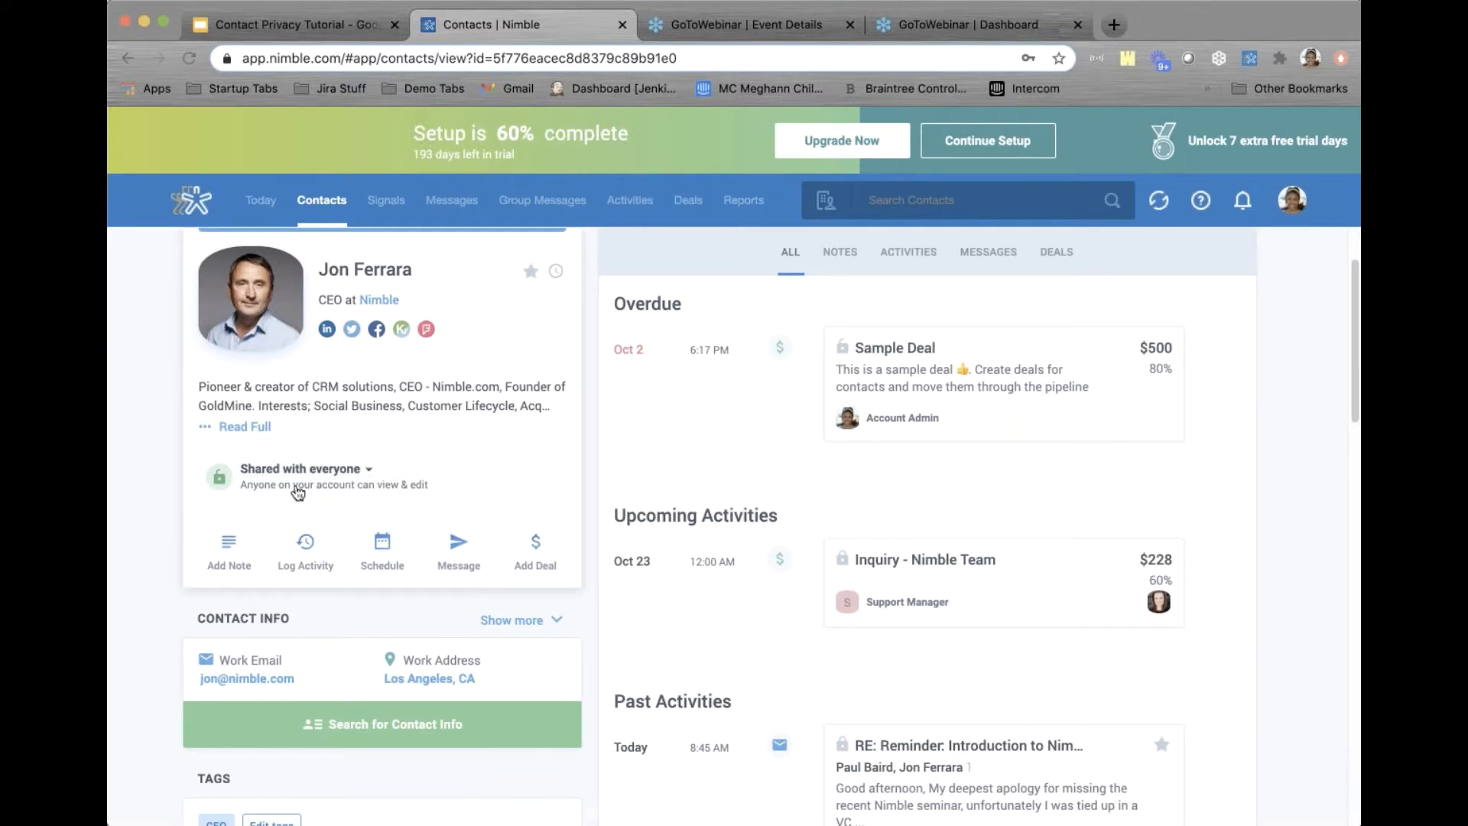
Set the CEO at Nimble contact's Owner lead field to Sales Person 1
{"action": "left_click", "coordinate": [349, 477]}
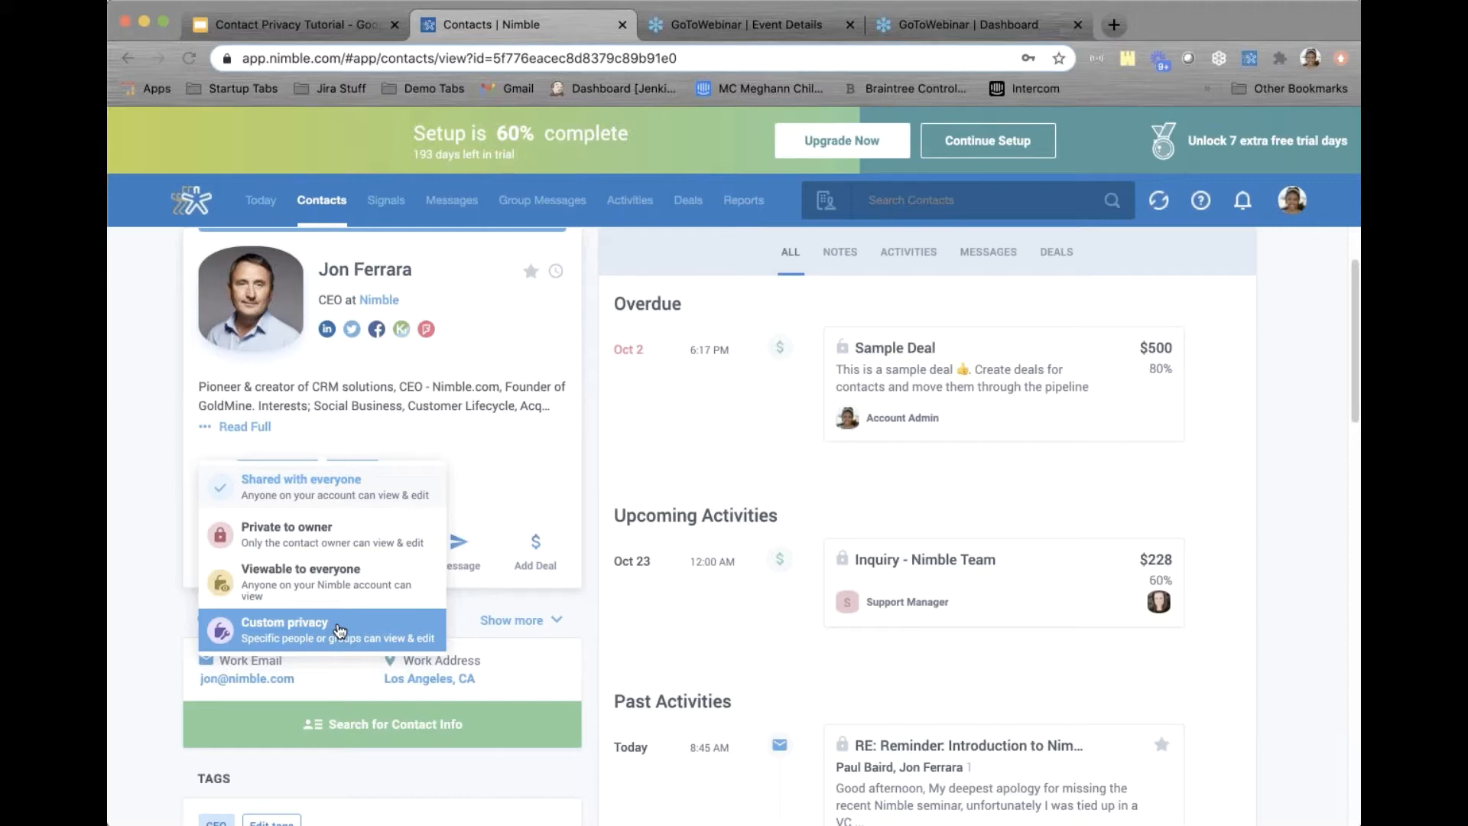
{"action": "left_click", "coordinate": [154, 569]}
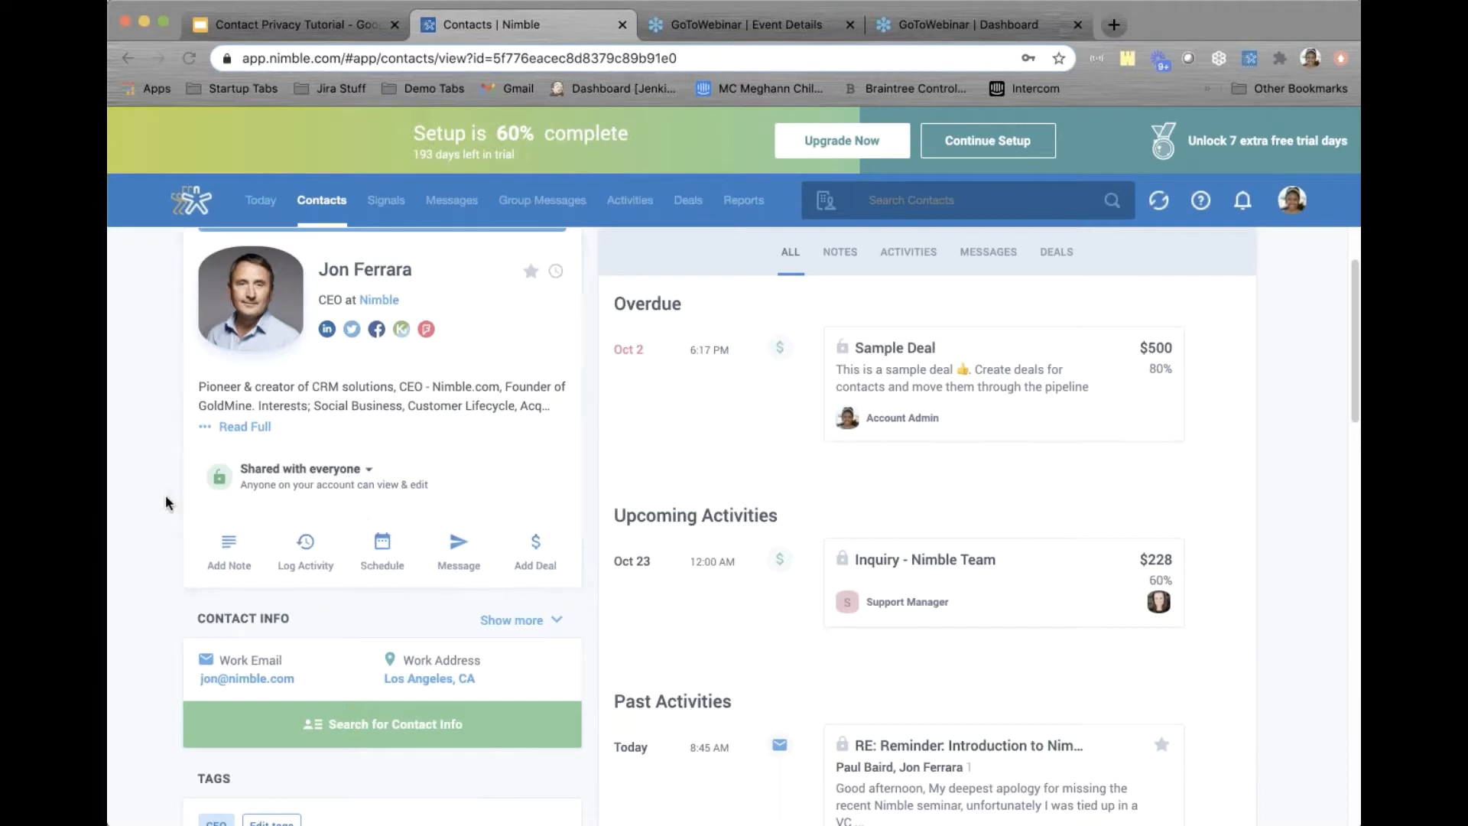
{"action": "scroll", "coordinate": [166, 502], "scroll_direction": "down", "scroll_amount": 6}
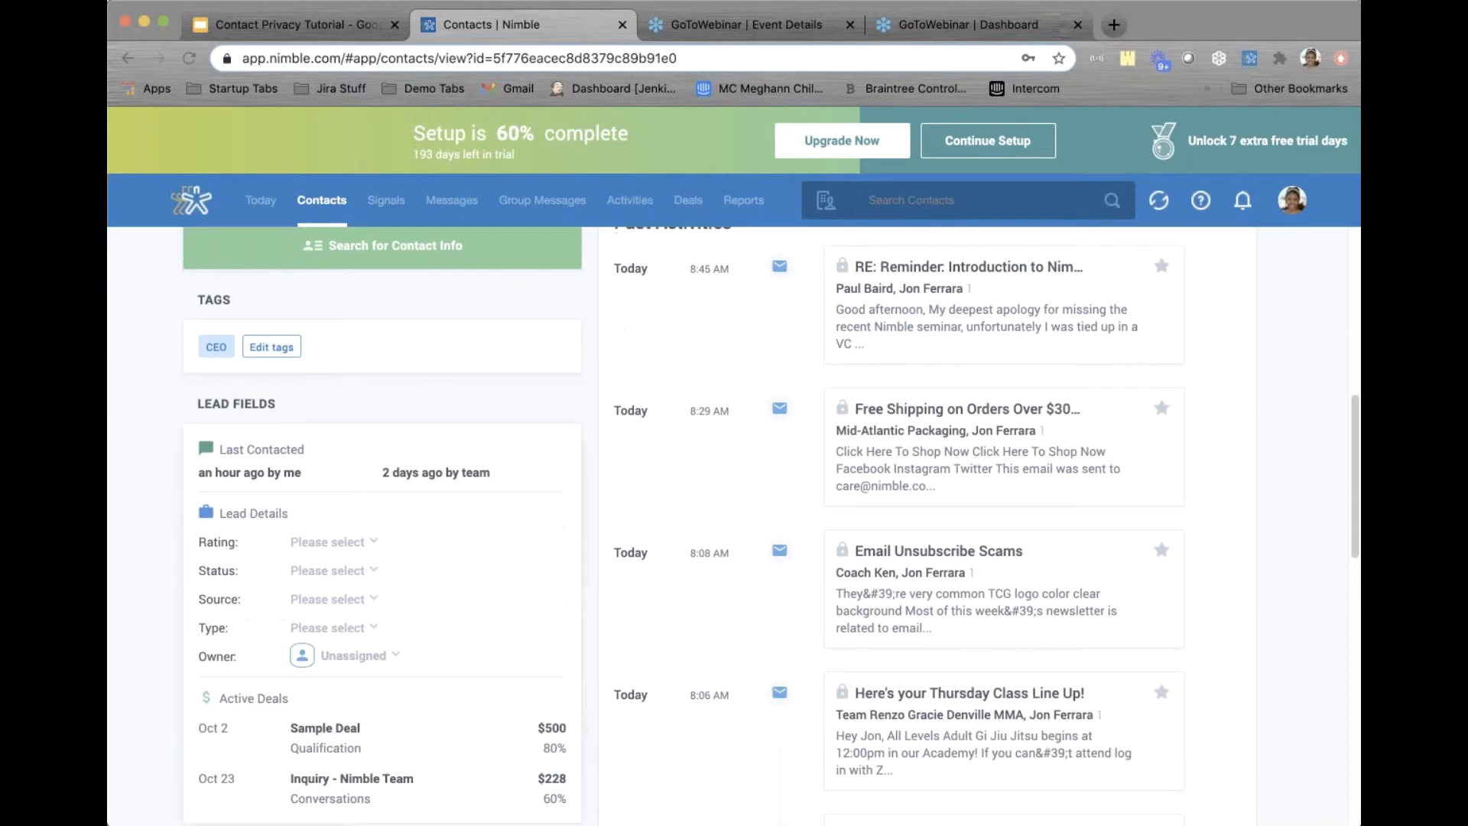
{"action": "left_click", "coordinate": [318, 656]}
{"action": "scroll", "coordinate": [459, 646], "scroll_direction": "down", "scroll_amount": 1}
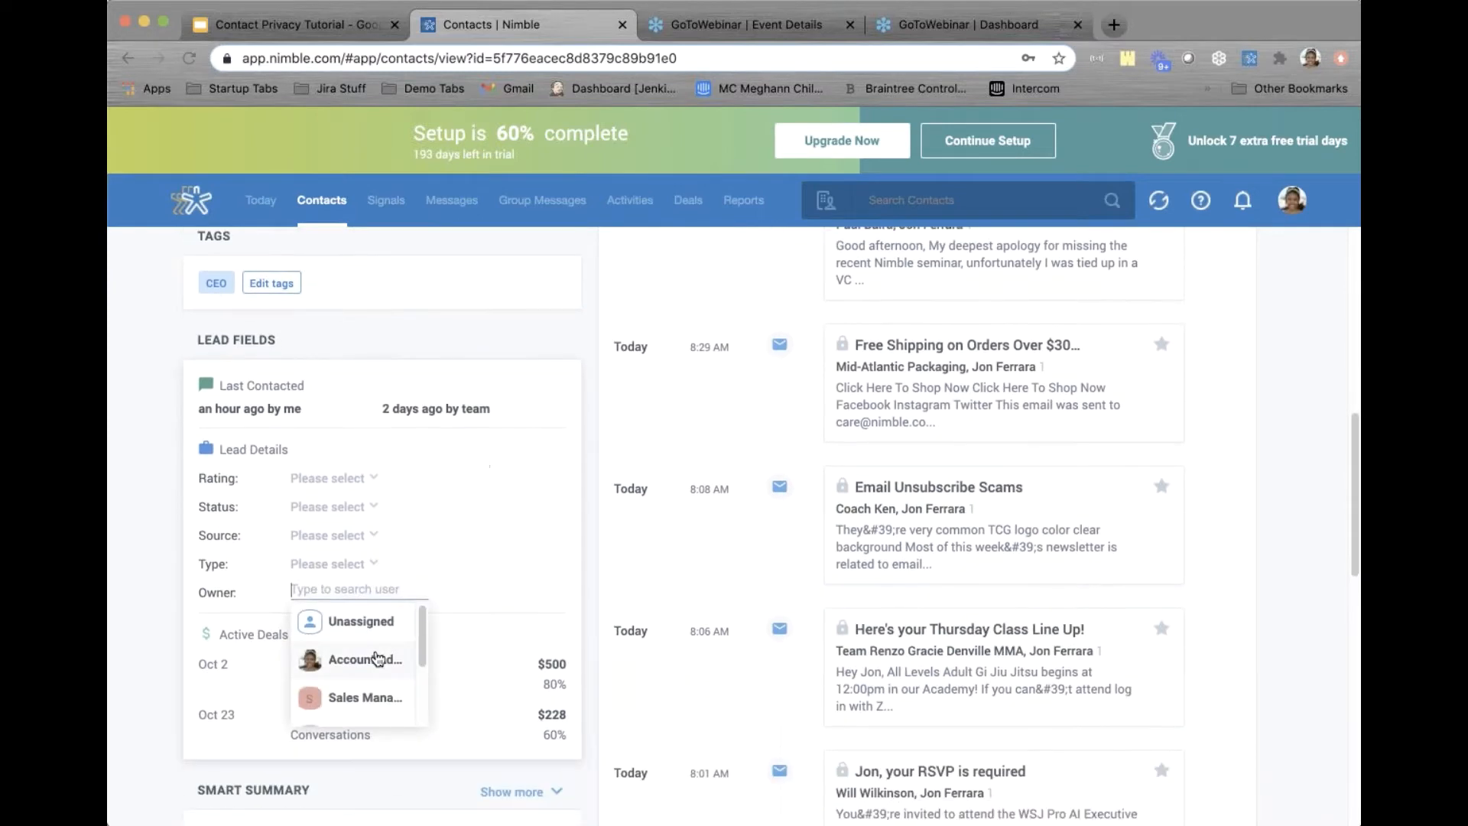
{"action": "scroll", "coordinate": [377, 657], "scroll_direction": "down", "scroll_amount": 3}
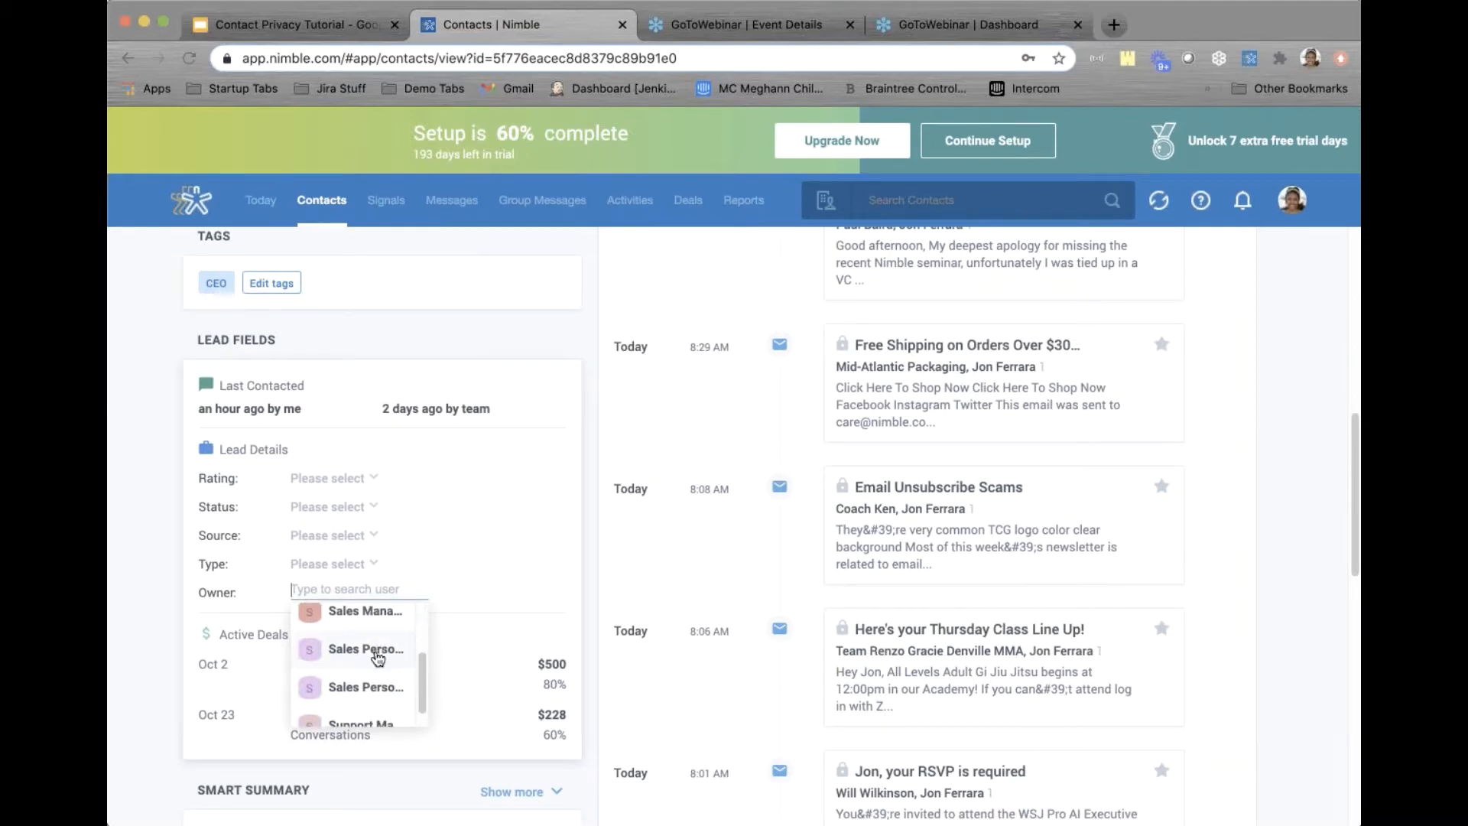
{"action": "left_click", "coordinate": [378, 656]}
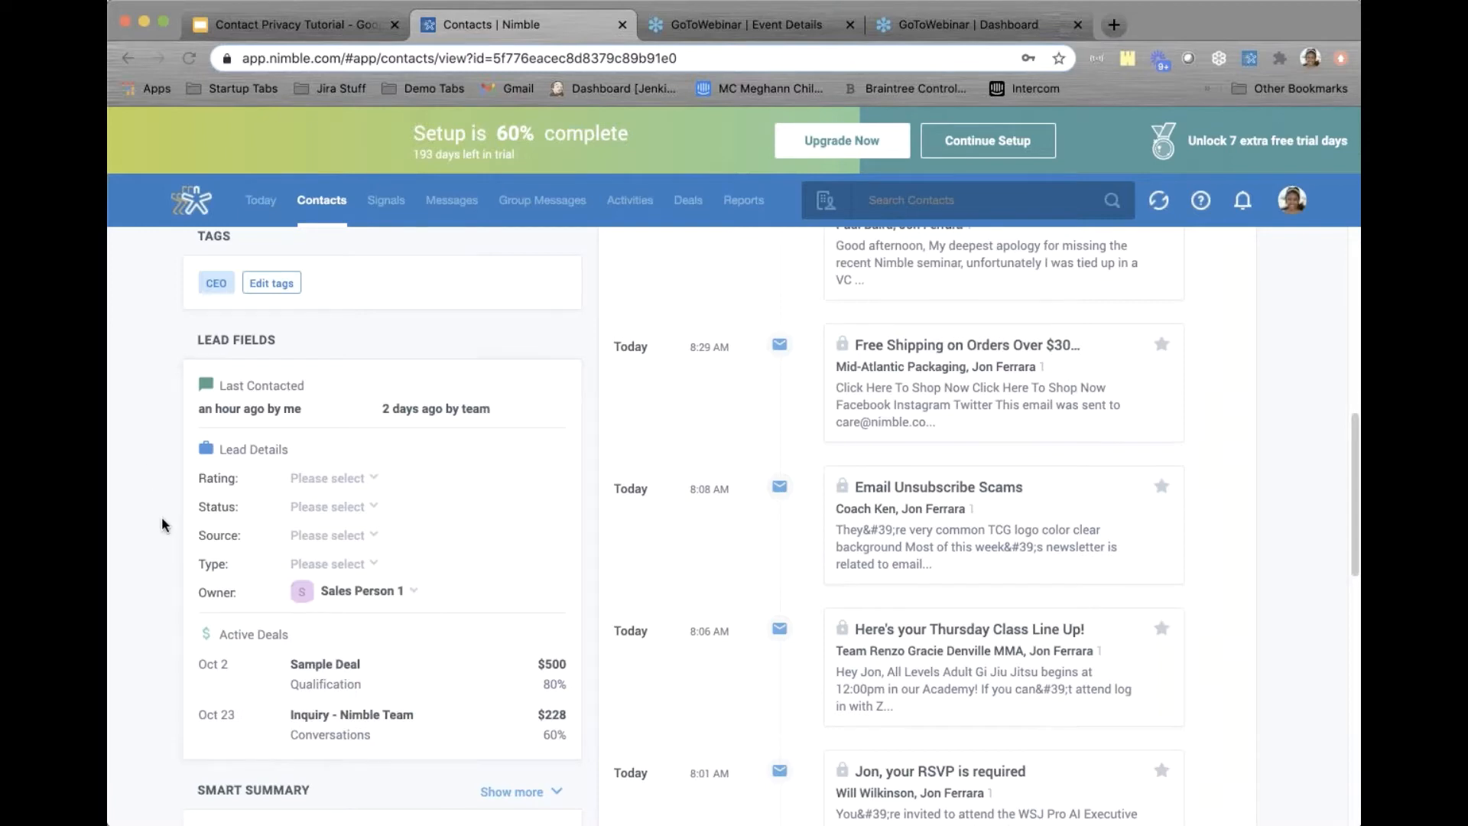
{"action": "scroll", "coordinate": [163, 524], "scroll_direction": "up", "scroll_amount": 6}
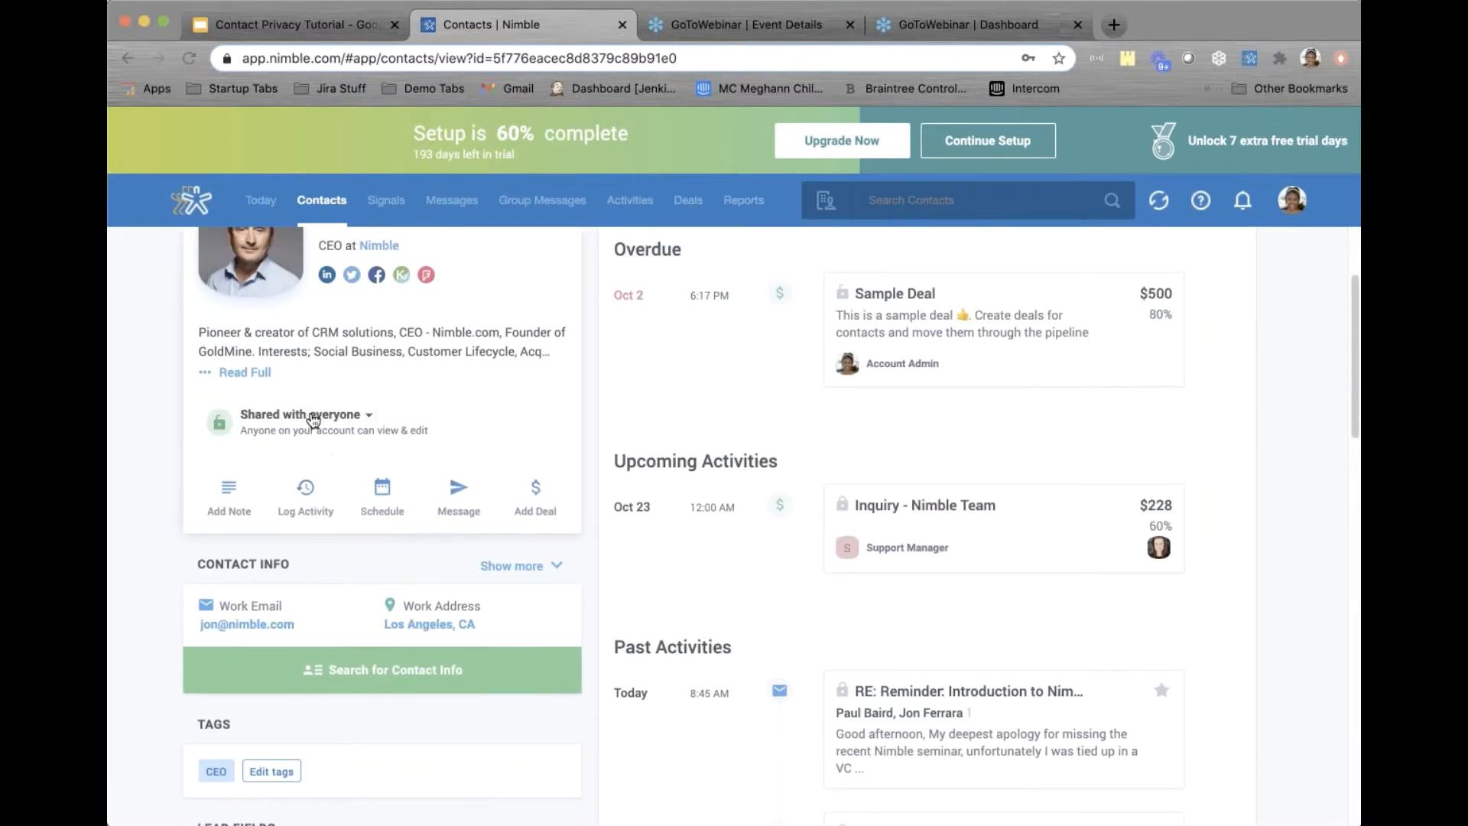
Change the contact's privacy from Shared with everyone to Private to owner
{"action": "left_click", "coordinate": [313, 419]}
{"action": "left_click", "coordinate": [370, 419]}
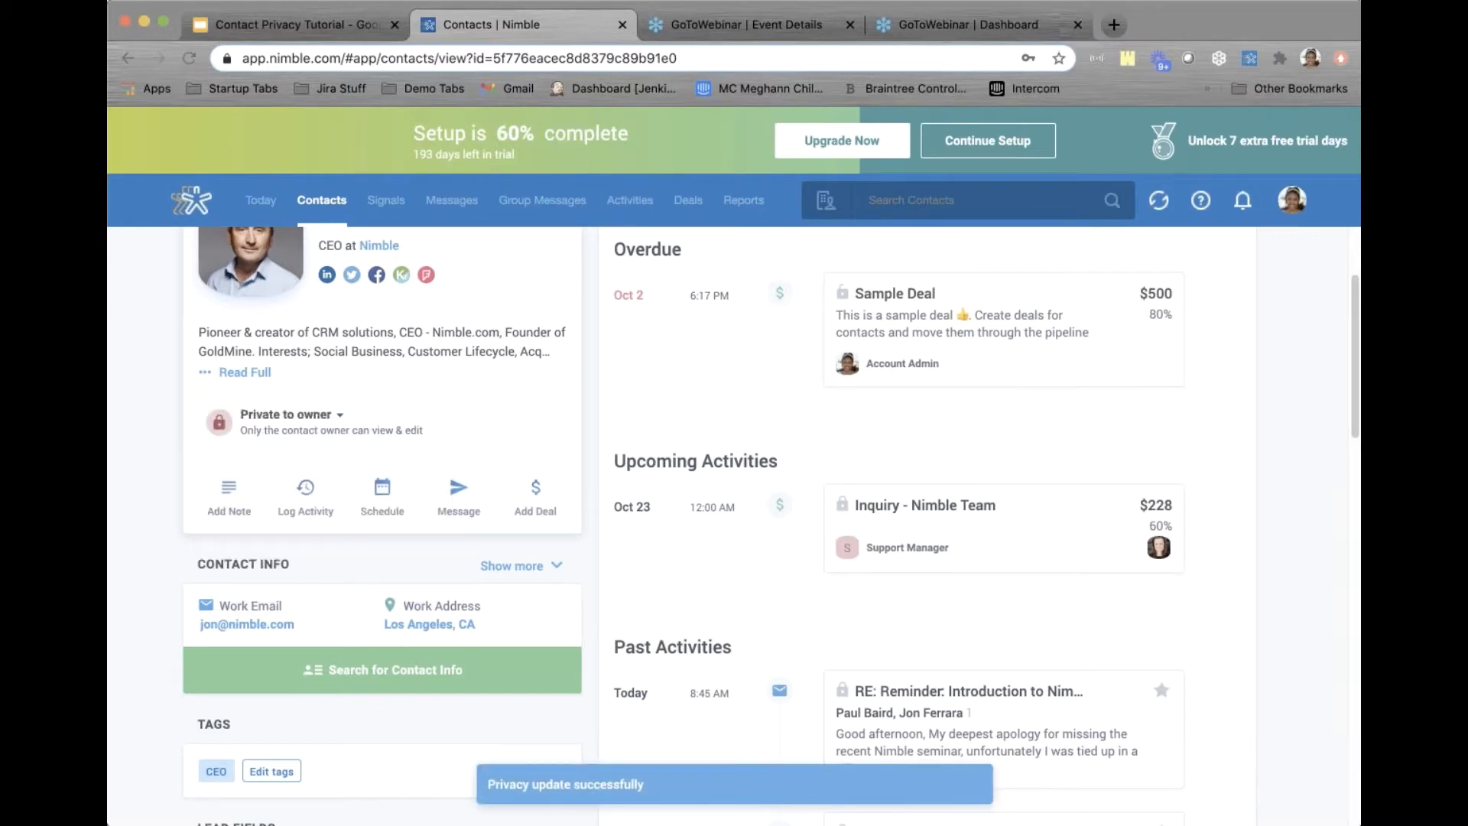
{"action": "scroll", "coordinate": [590, 387], "scroll_direction": "up", "scroll_amount": 2}
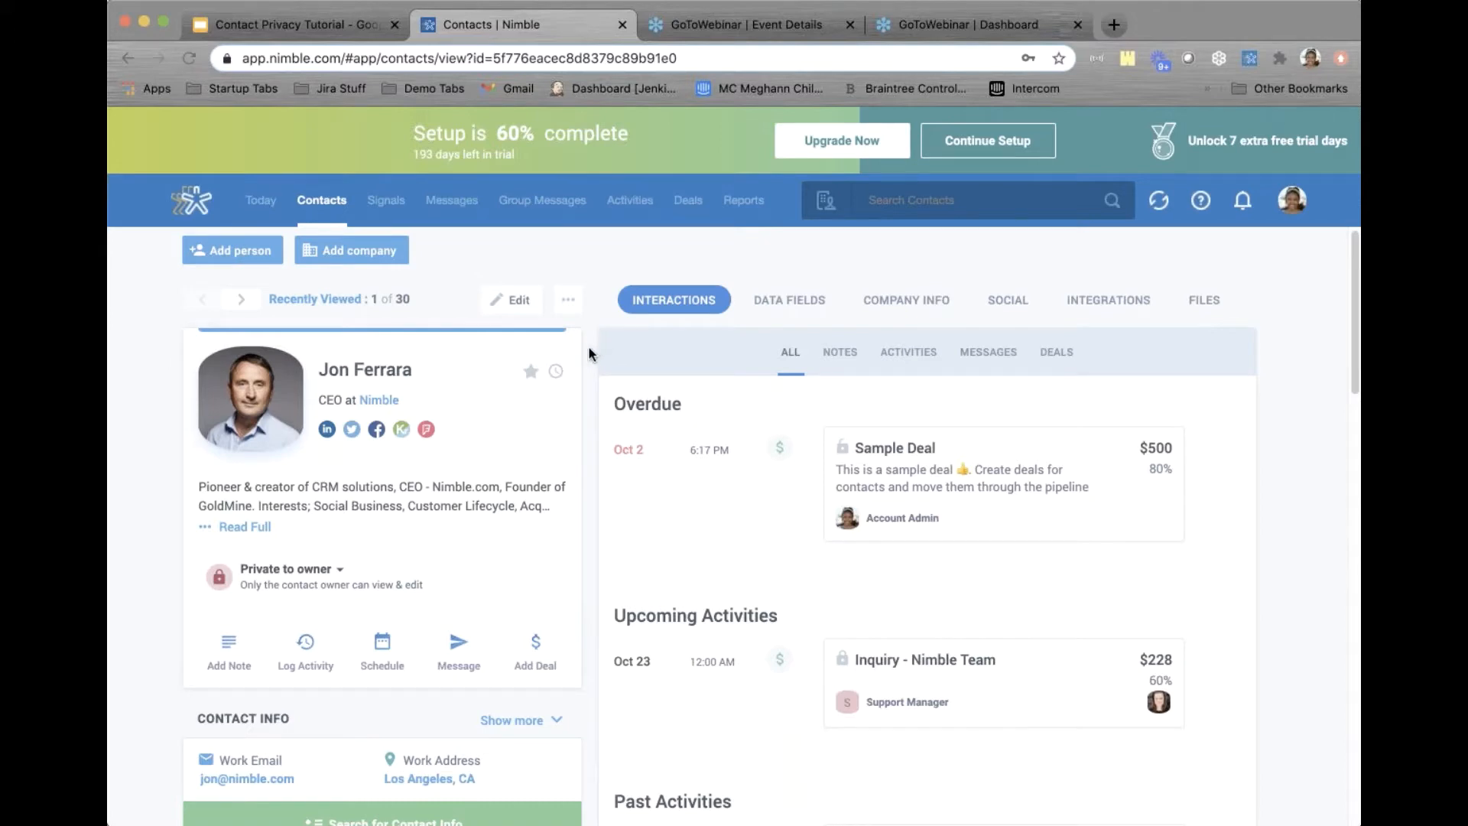
Reopen the CEO at Nimble contact from the contact list and bring up its ⋯ menu
{"action": "left_click", "coordinate": [321, 202]}
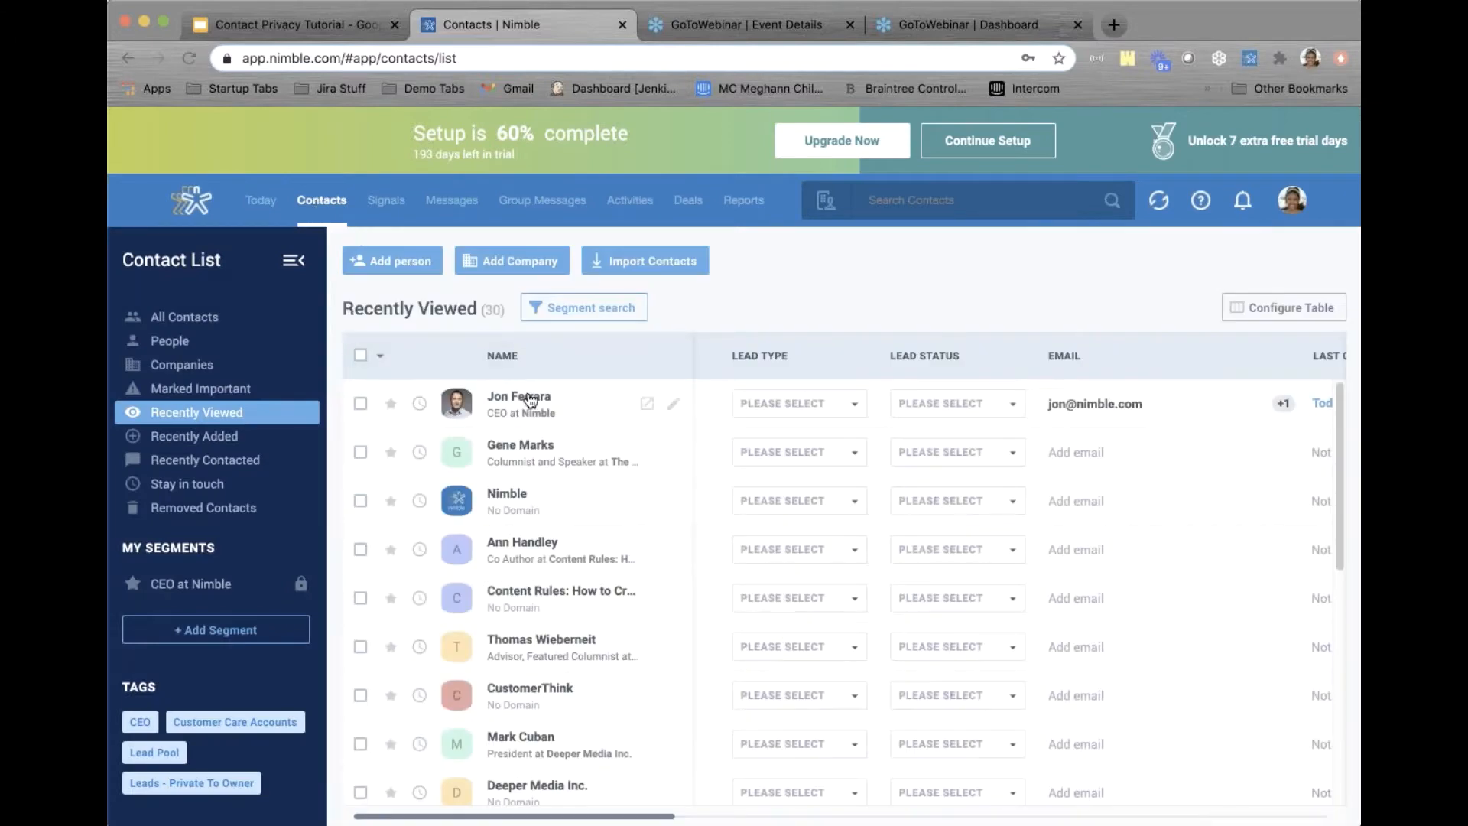
{"action": "left_click", "coordinate": [529, 397]}
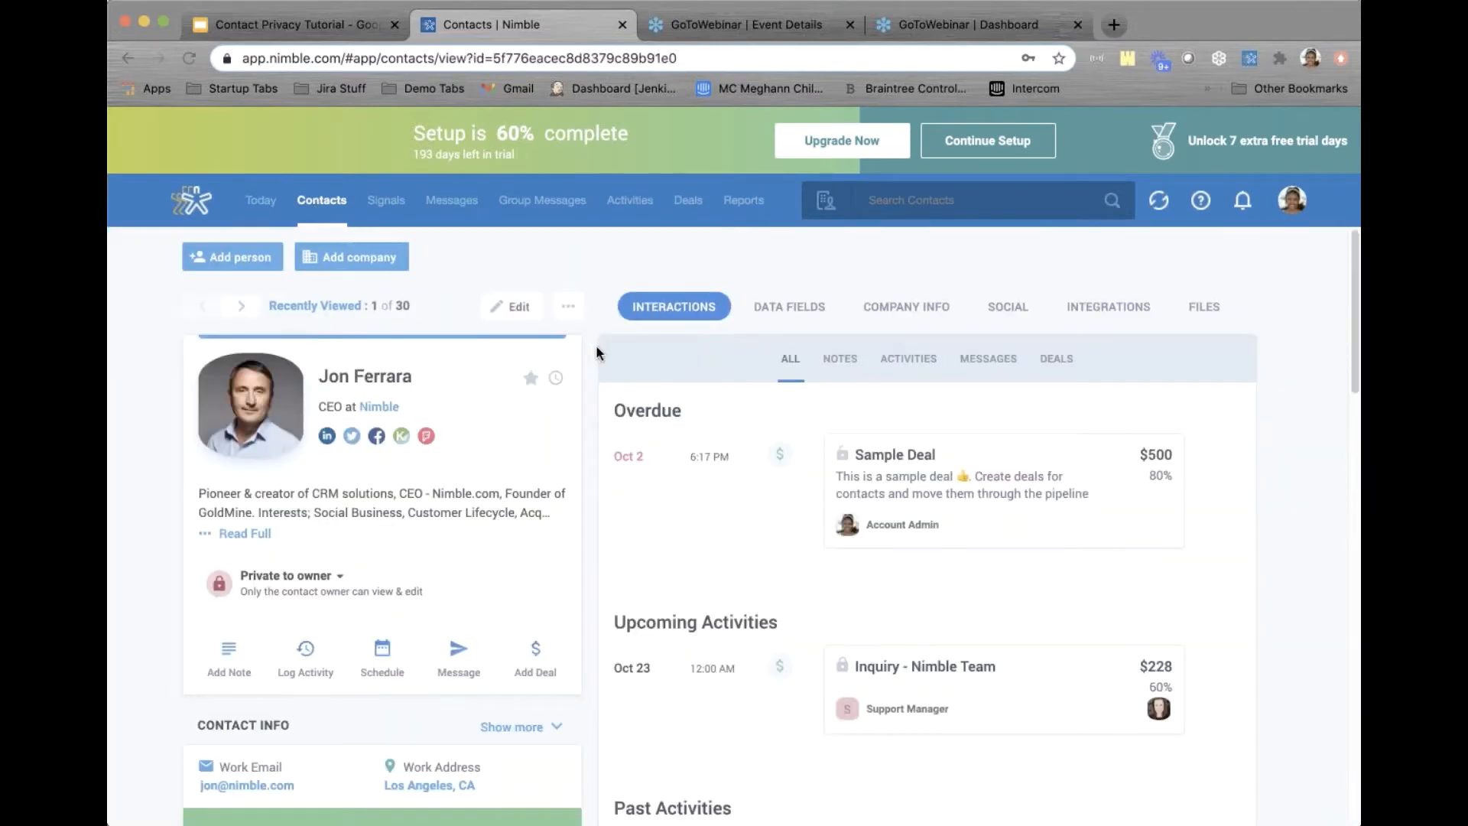
{"action": "left_click", "coordinate": [572, 312]}
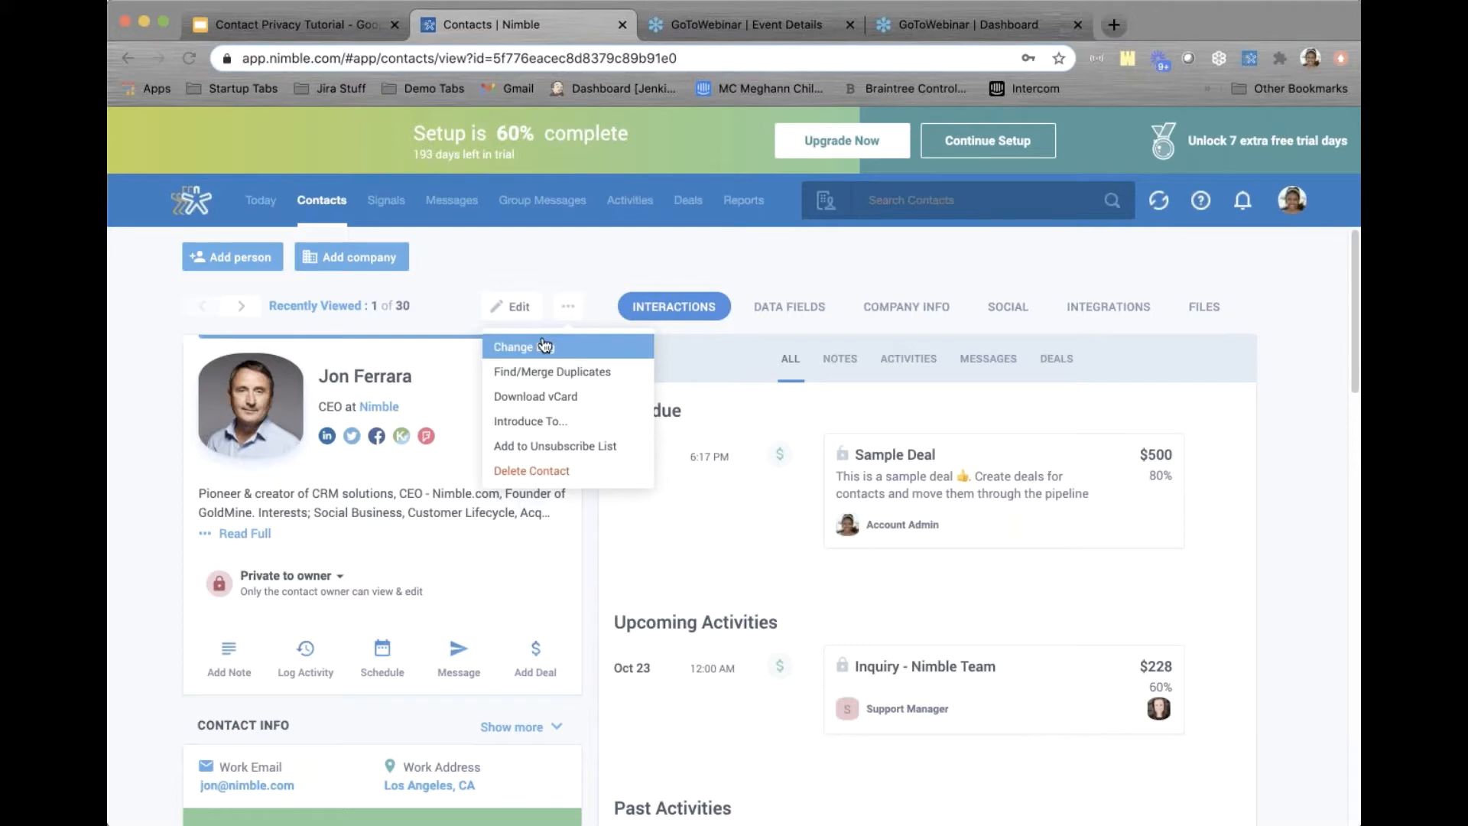
{"action": "left_click", "coordinate": [573, 307]}
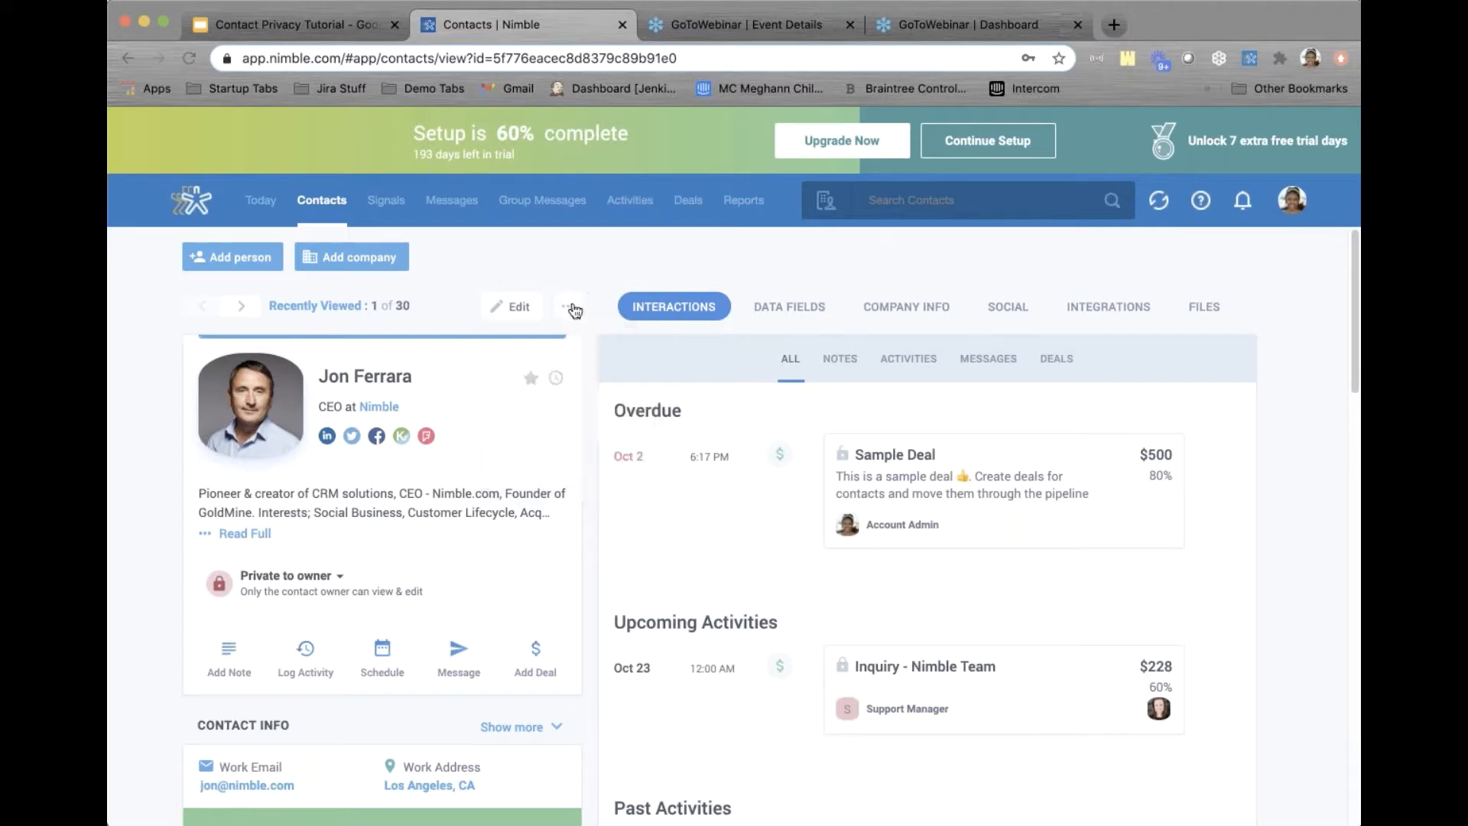
{"action": "left_click", "coordinate": [574, 308]}
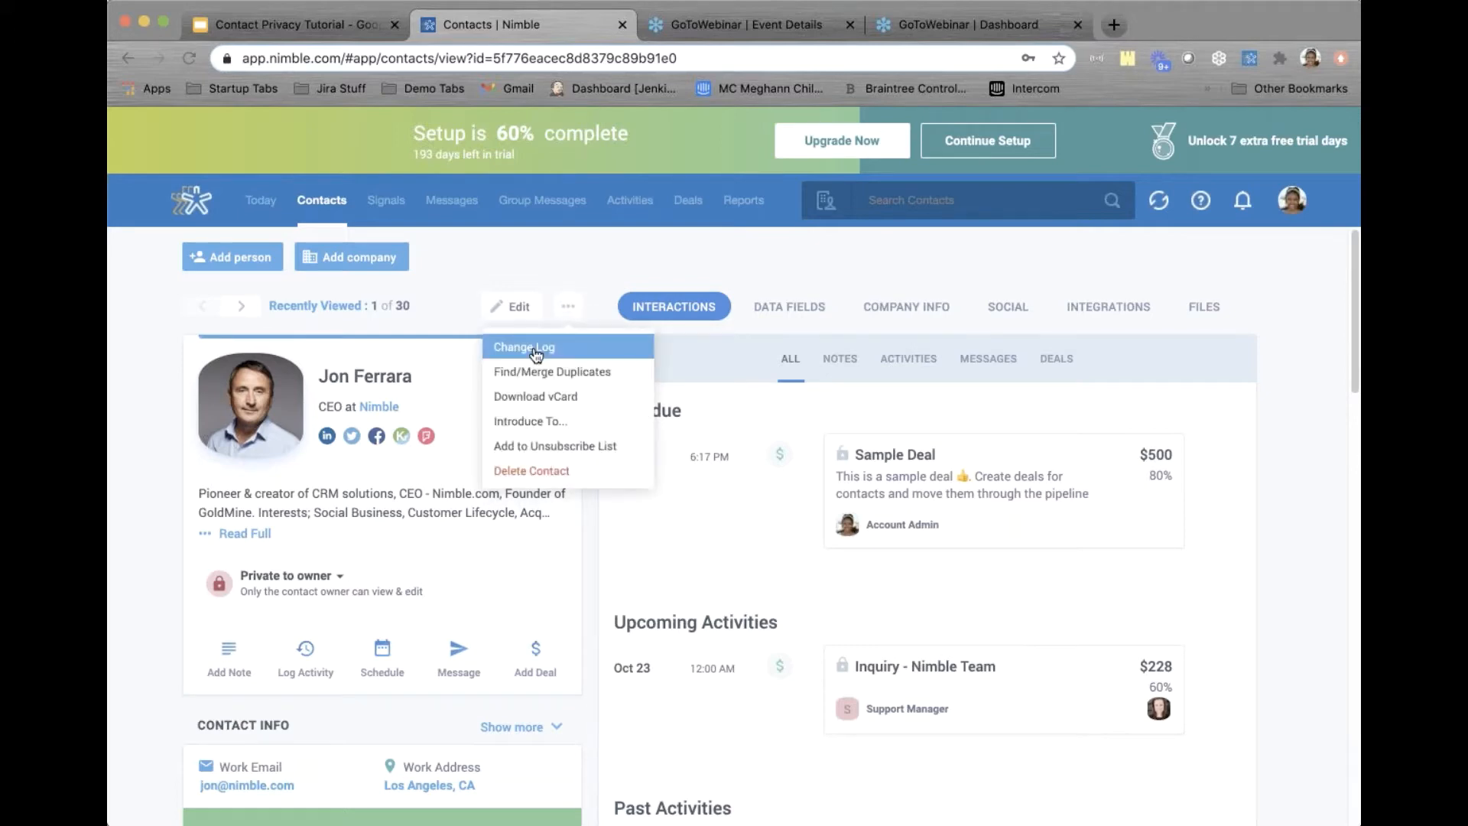
{"action": "left_click", "coordinate": [567, 354]}
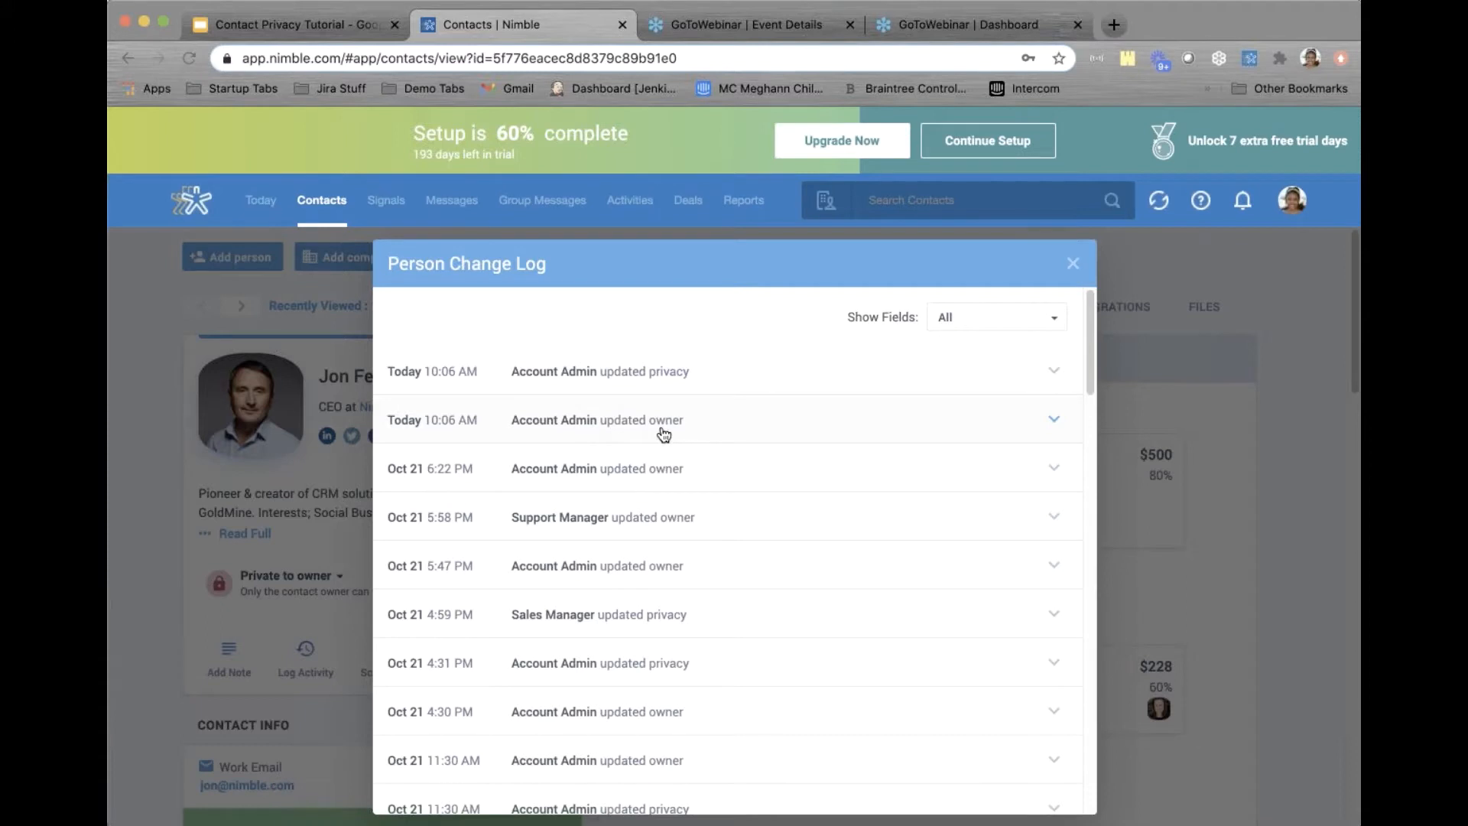
{"action": "left_click", "coordinate": [589, 430]}
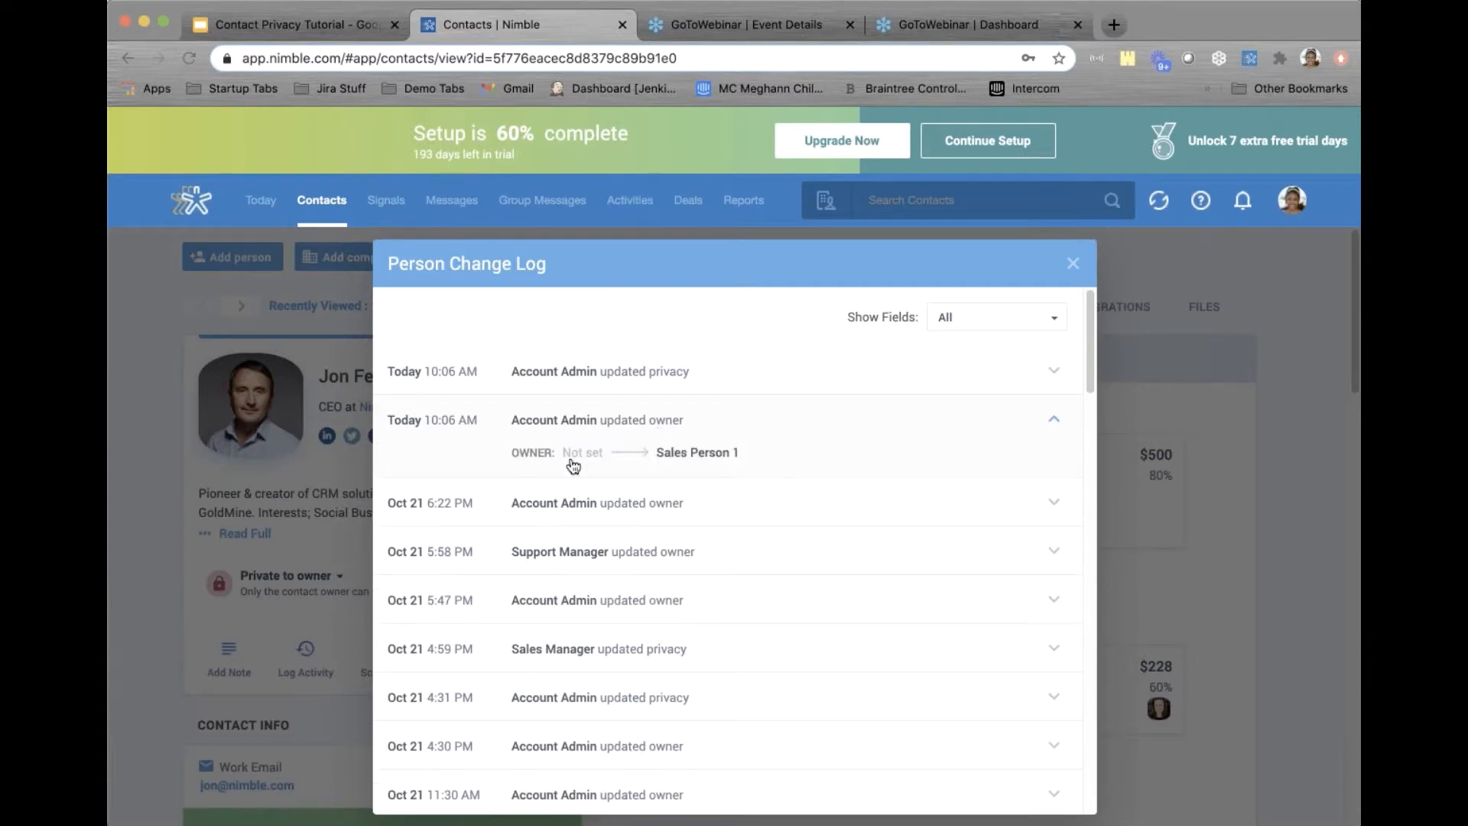
{"action": "left_click", "coordinate": [647, 367]}
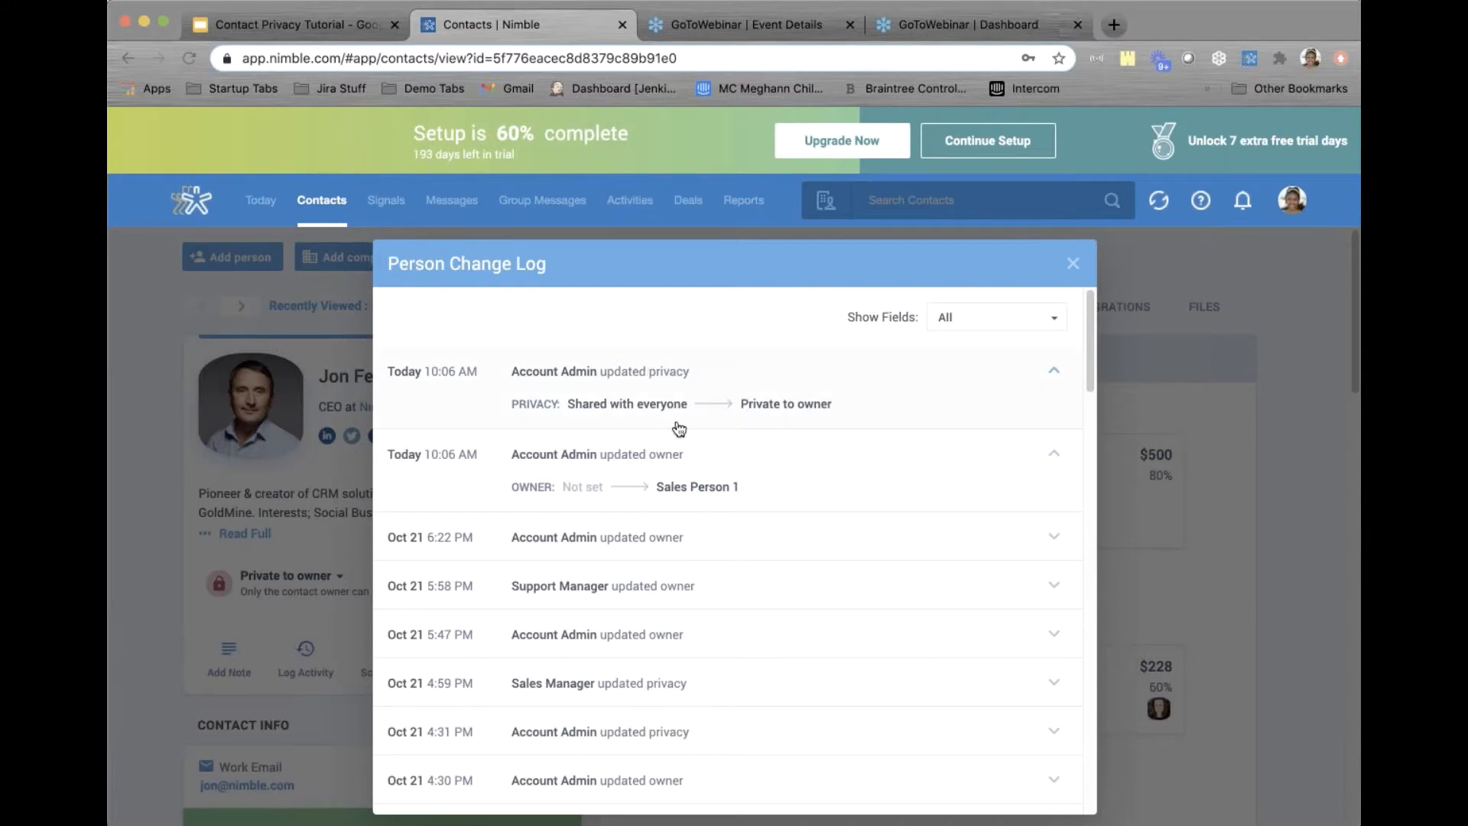
{"action": "left_click", "coordinate": [1073, 263]}
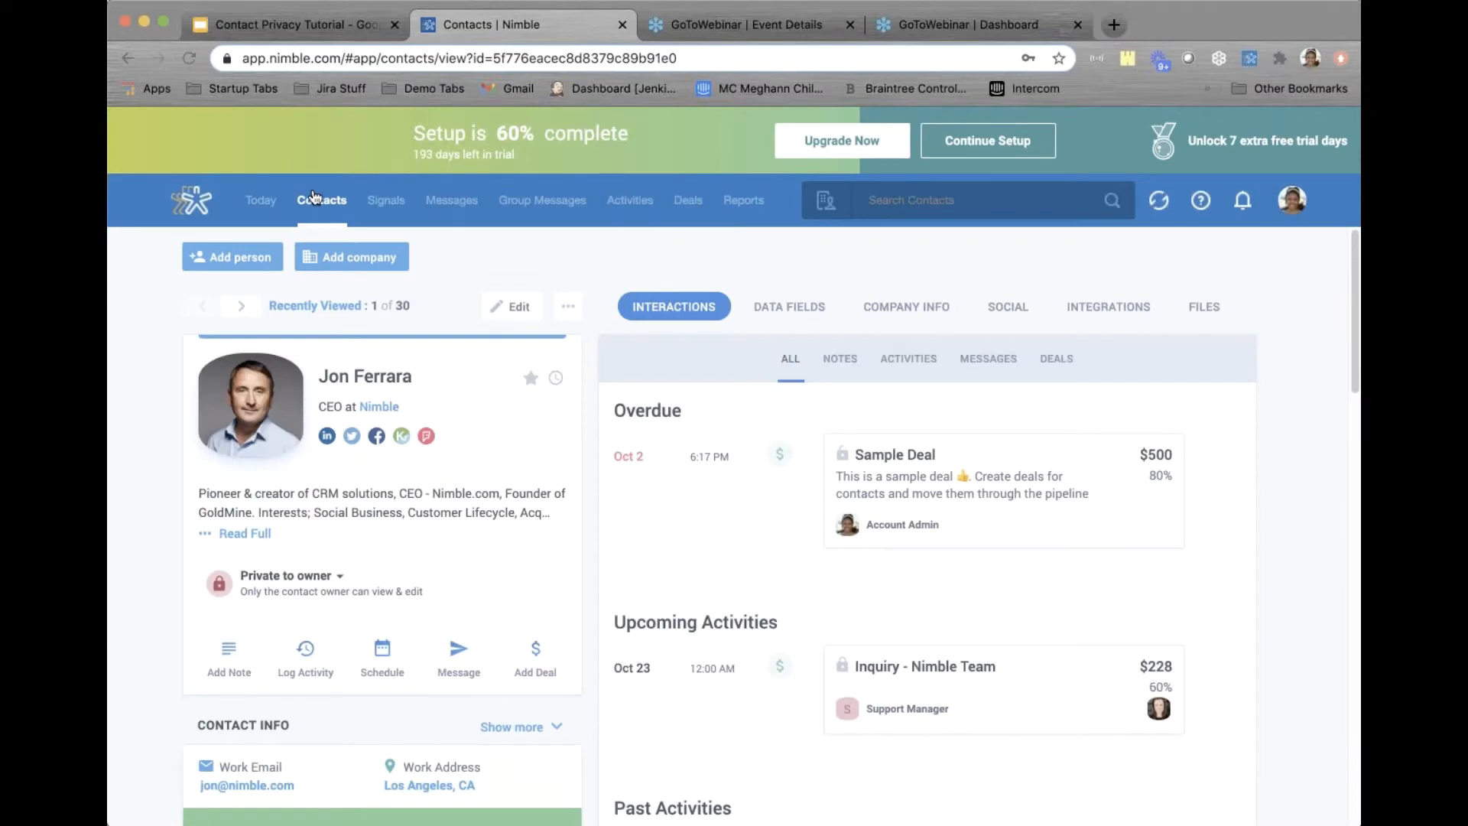
Return to the Recently Viewed contact list from the Contacts tab
{"action": "left_click", "coordinate": [313, 197]}
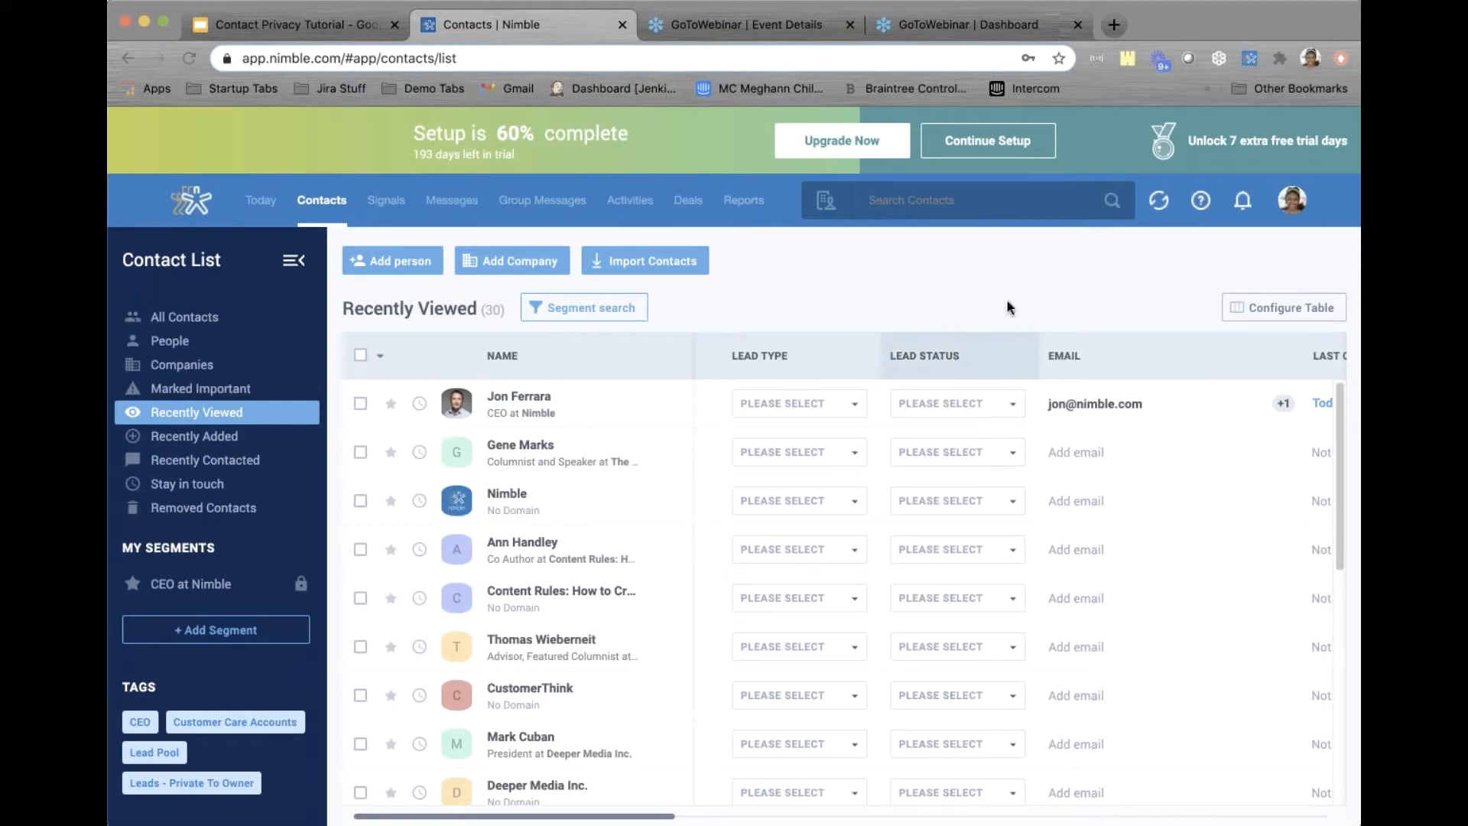
Add an Owner column to the contact table and move it to the top of the order
{"action": "left_click", "coordinate": [1327, 304]}
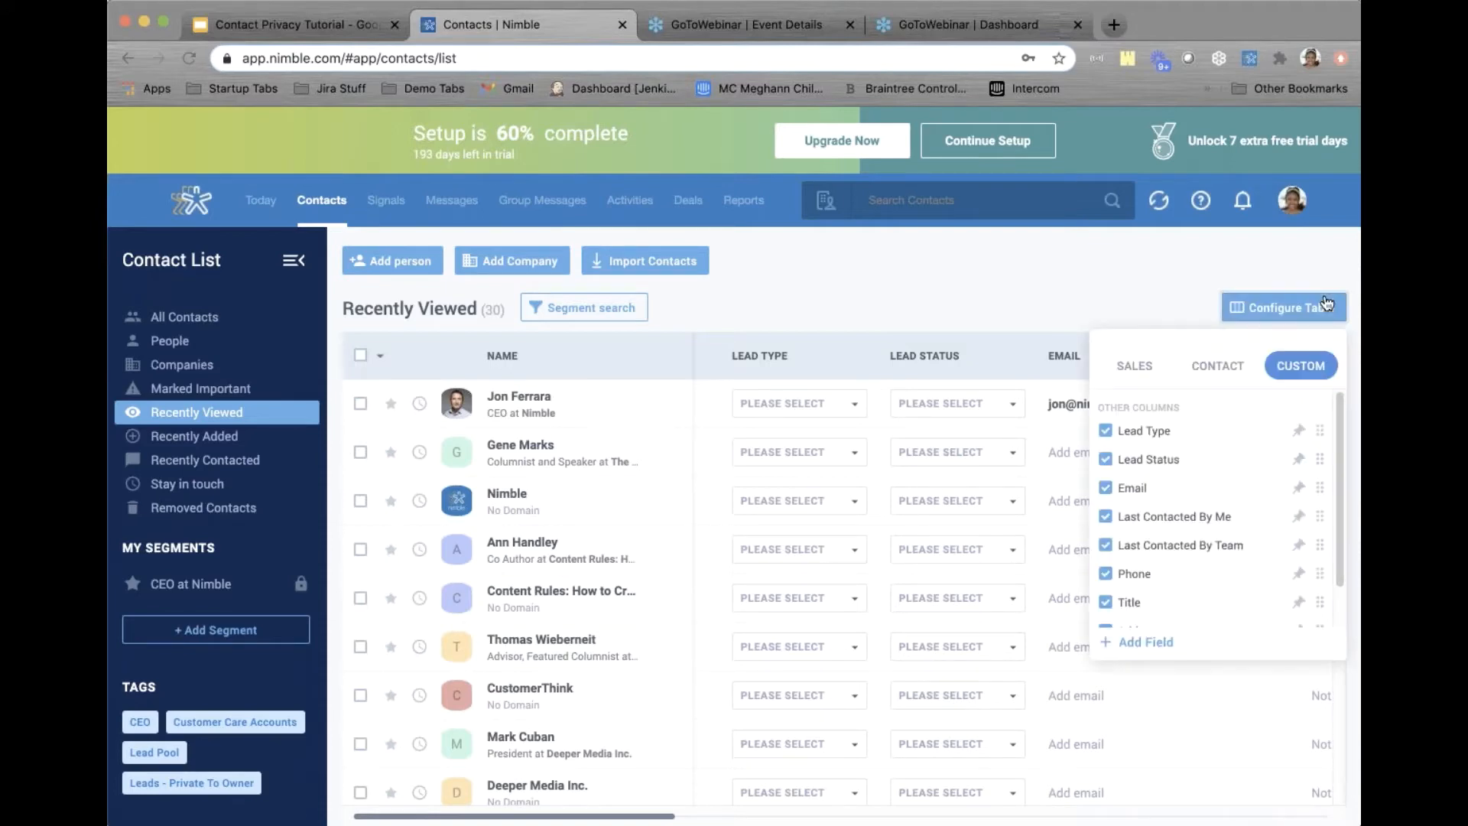
{"action": "scroll", "coordinate": [1125, 542], "scroll_direction": "down", "scroll_amount": 1}
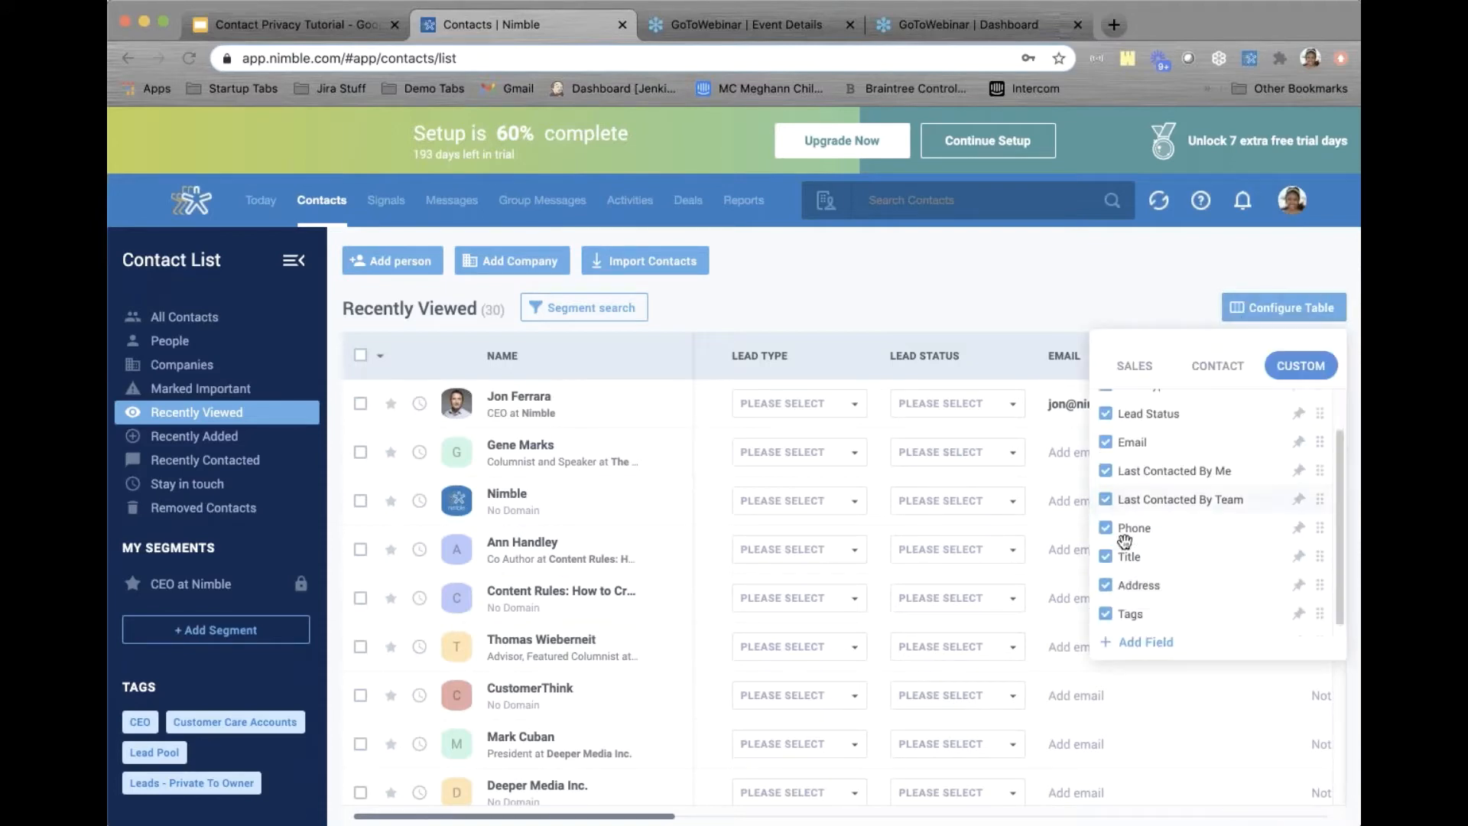
{"action": "left_click", "coordinate": [1143, 646]}
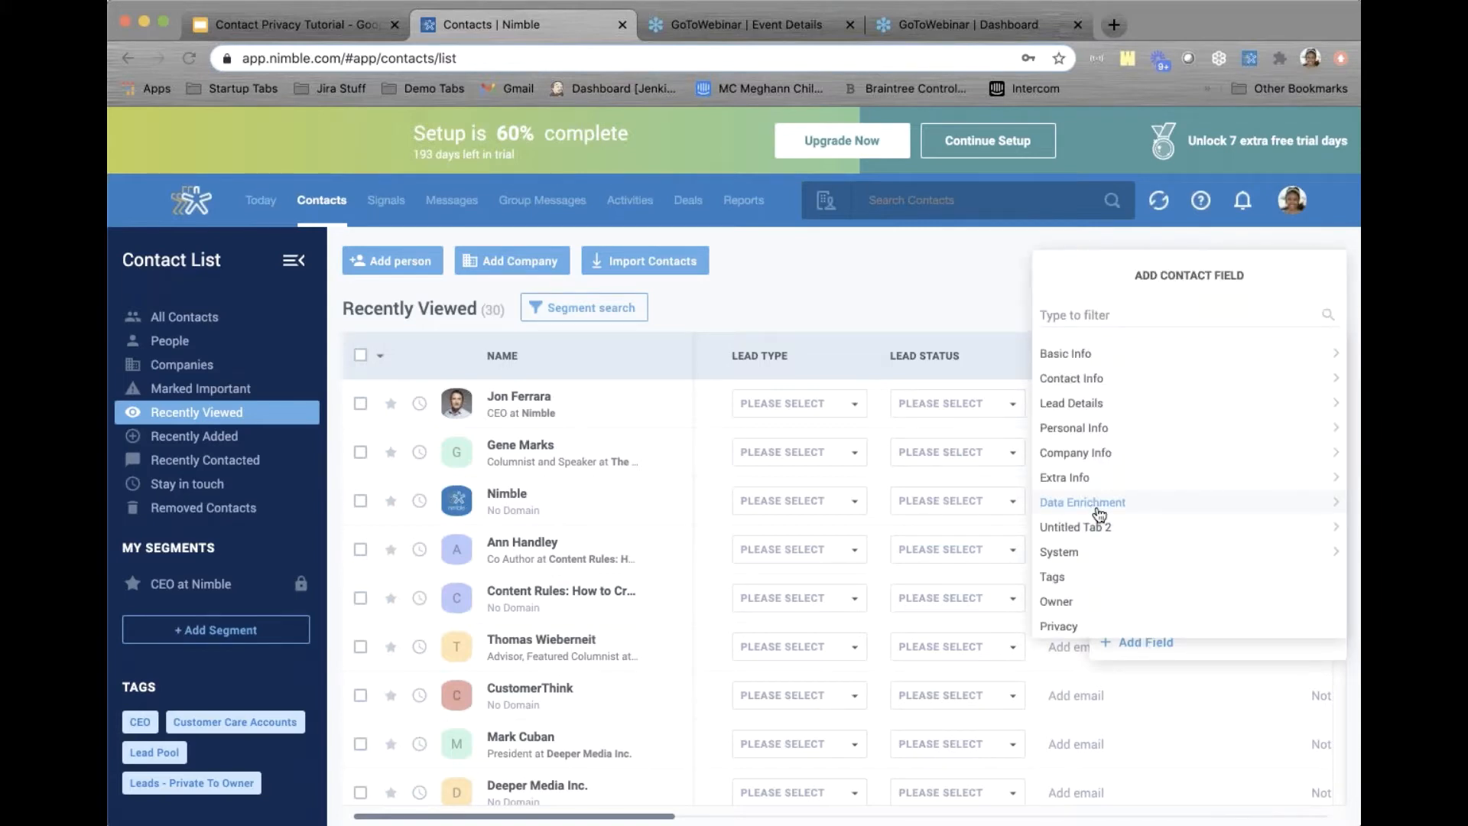
{"action": "left_click", "coordinate": [1074, 602]}
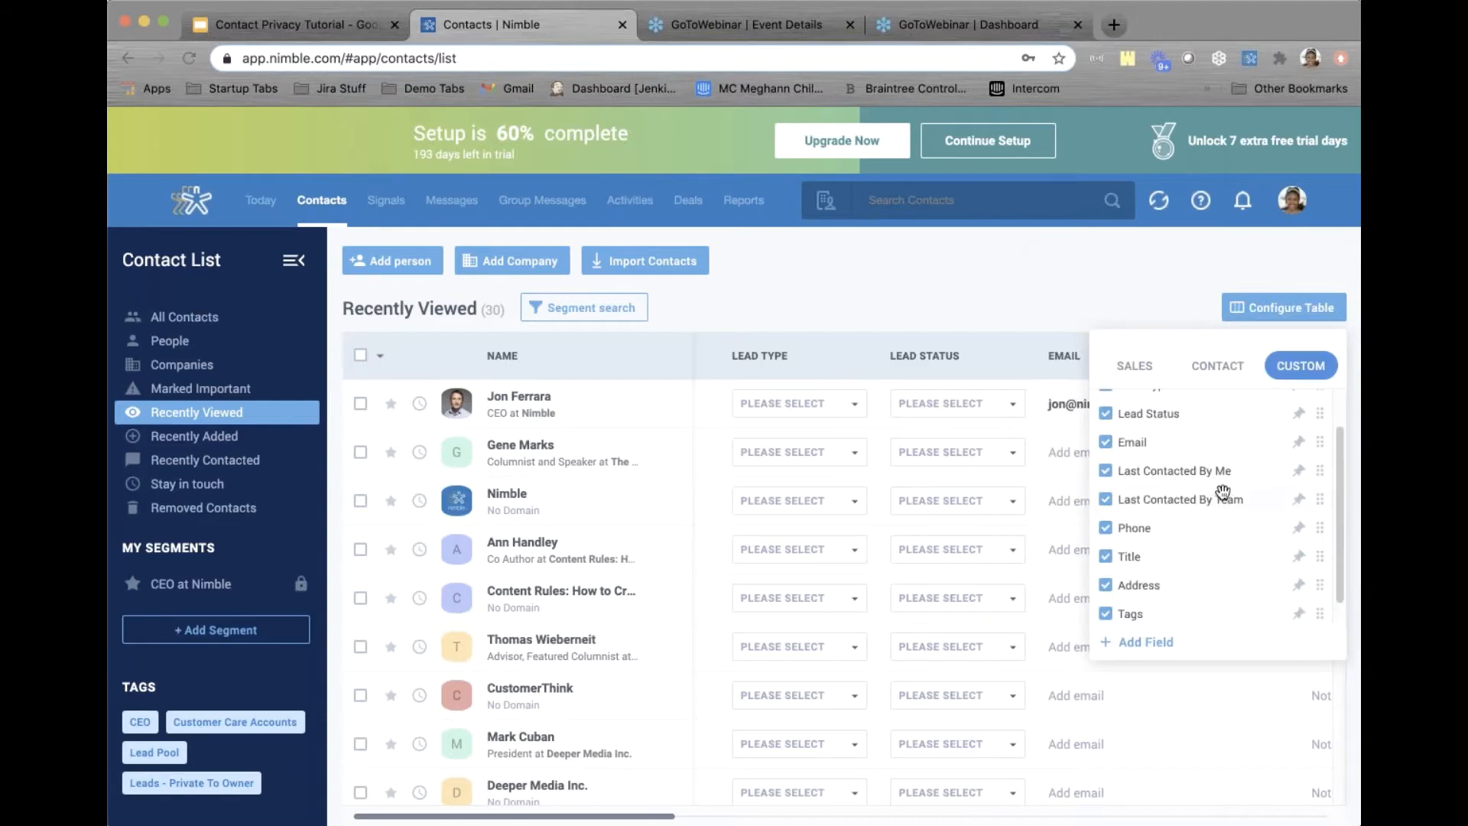
{"action": "scroll", "coordinate": [1223, 494], "scroll_direction": "down", "scroll_amount": 1}
{"action": "left_click_drag", "start_coordinate": [1158, 611], "coordinate": [1157, 440]}
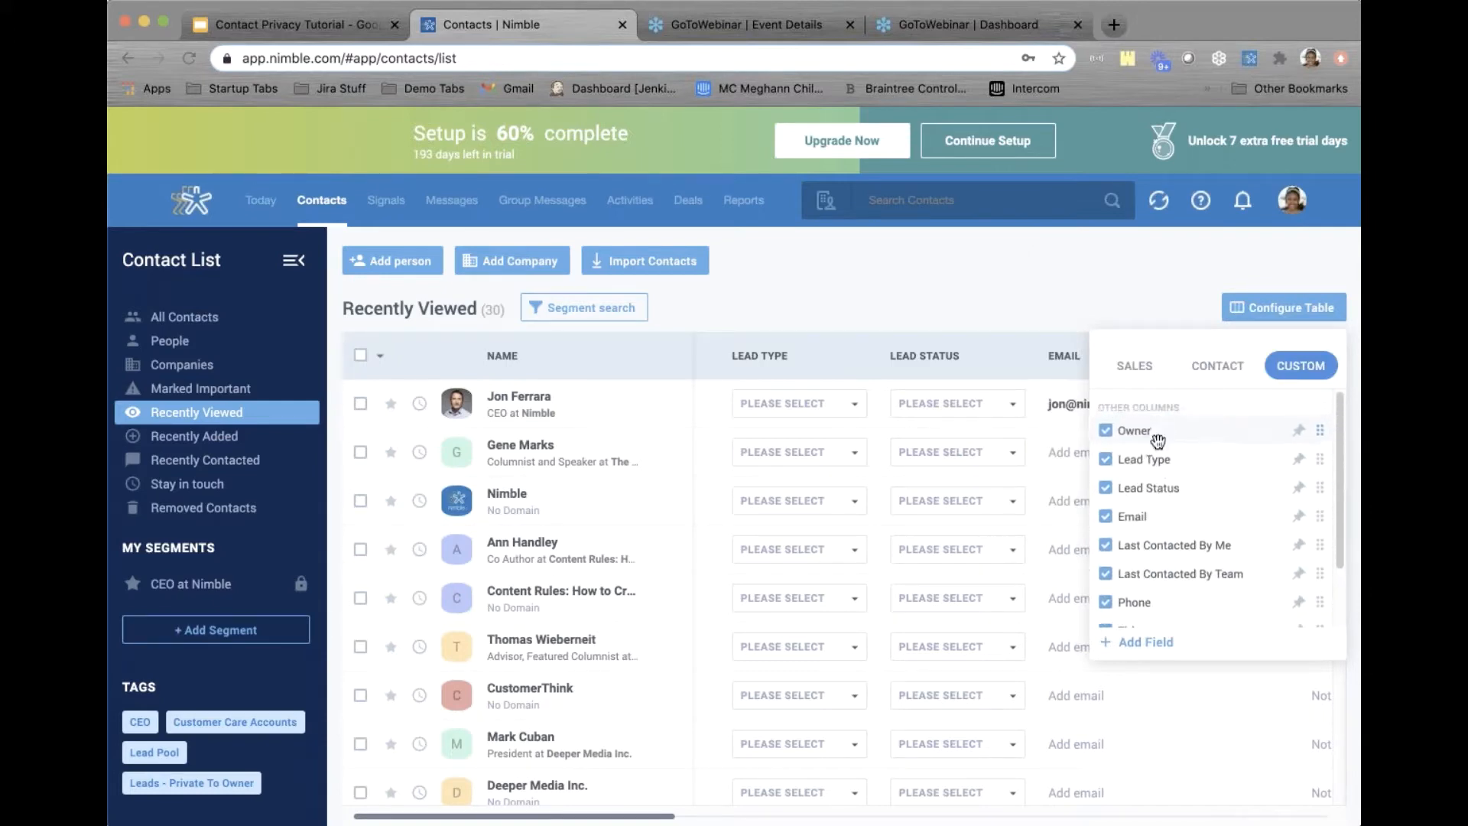
Add a Privacy column right after Owner, then filter contacts to the Lead Pool tag
{"action": "left_click", "coordinate": [1140, 642]}
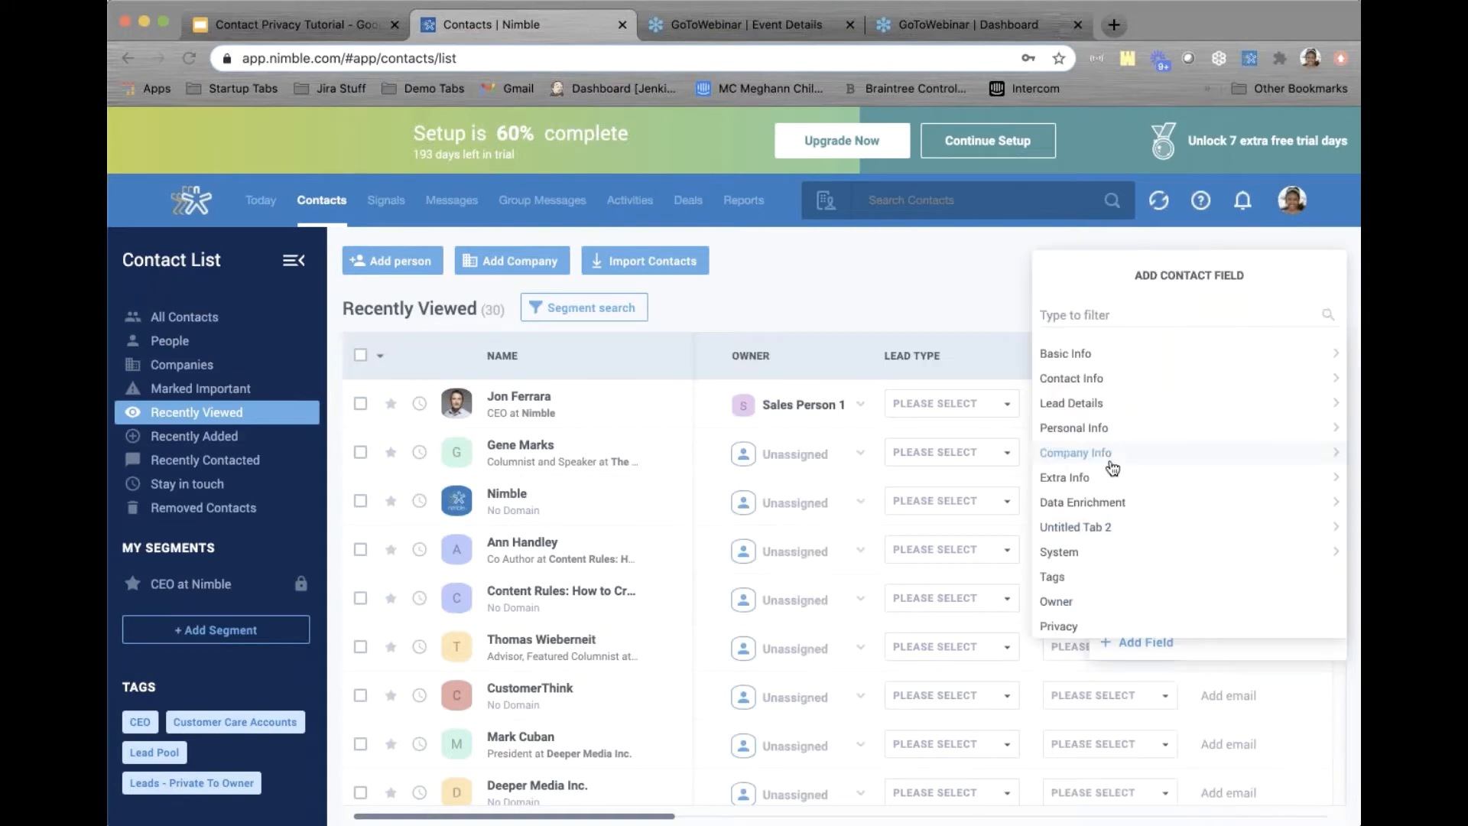
{"action": "left_click", "coordinate": [1074, 314]}
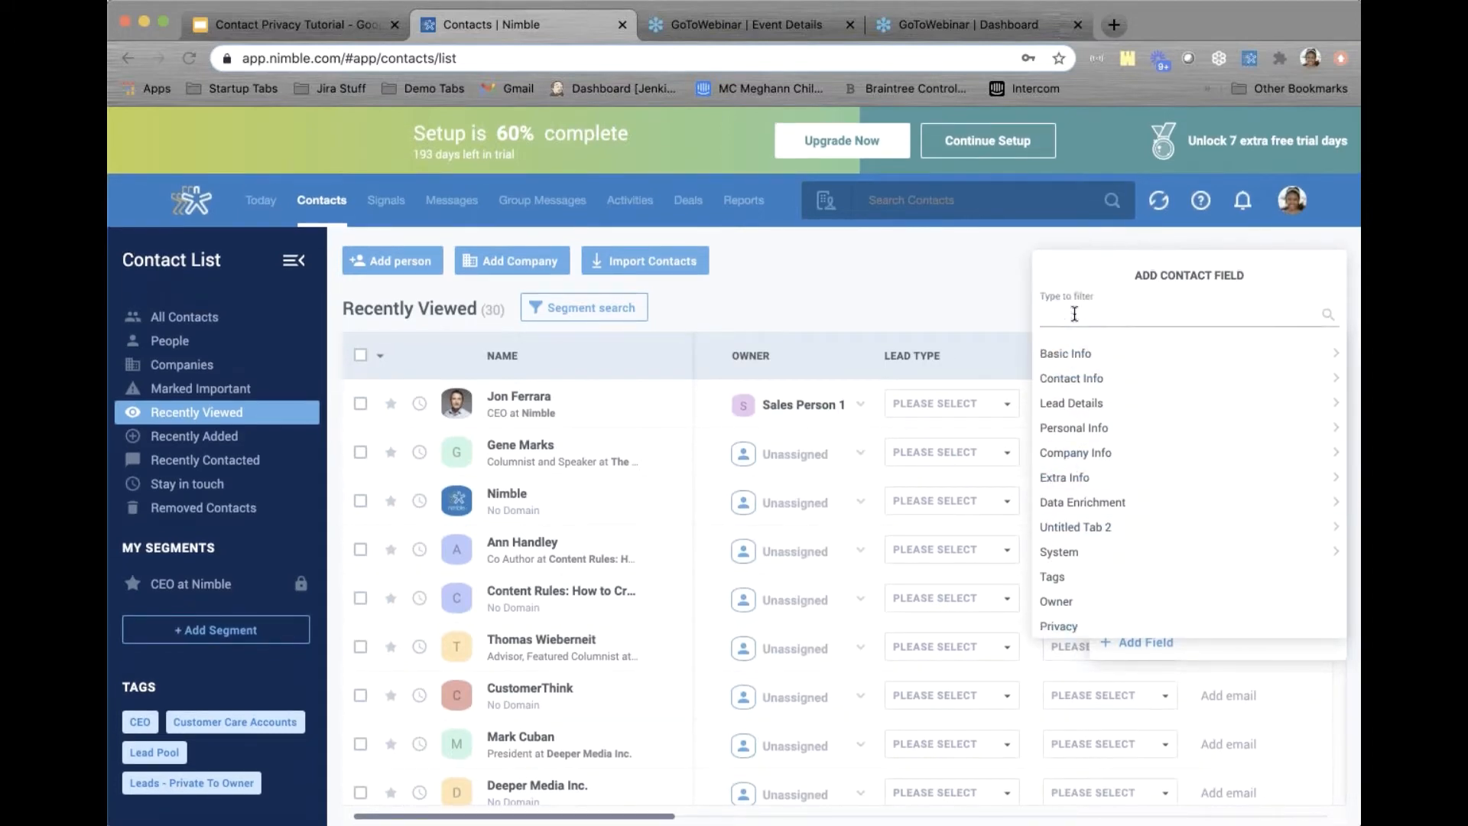
{"action": "left_click", "coordinate": [1061, 625]}
{"action": "scroll", "coordinate": [1147, 543], "scroll_direction": "down", "scroll_amount": 3}
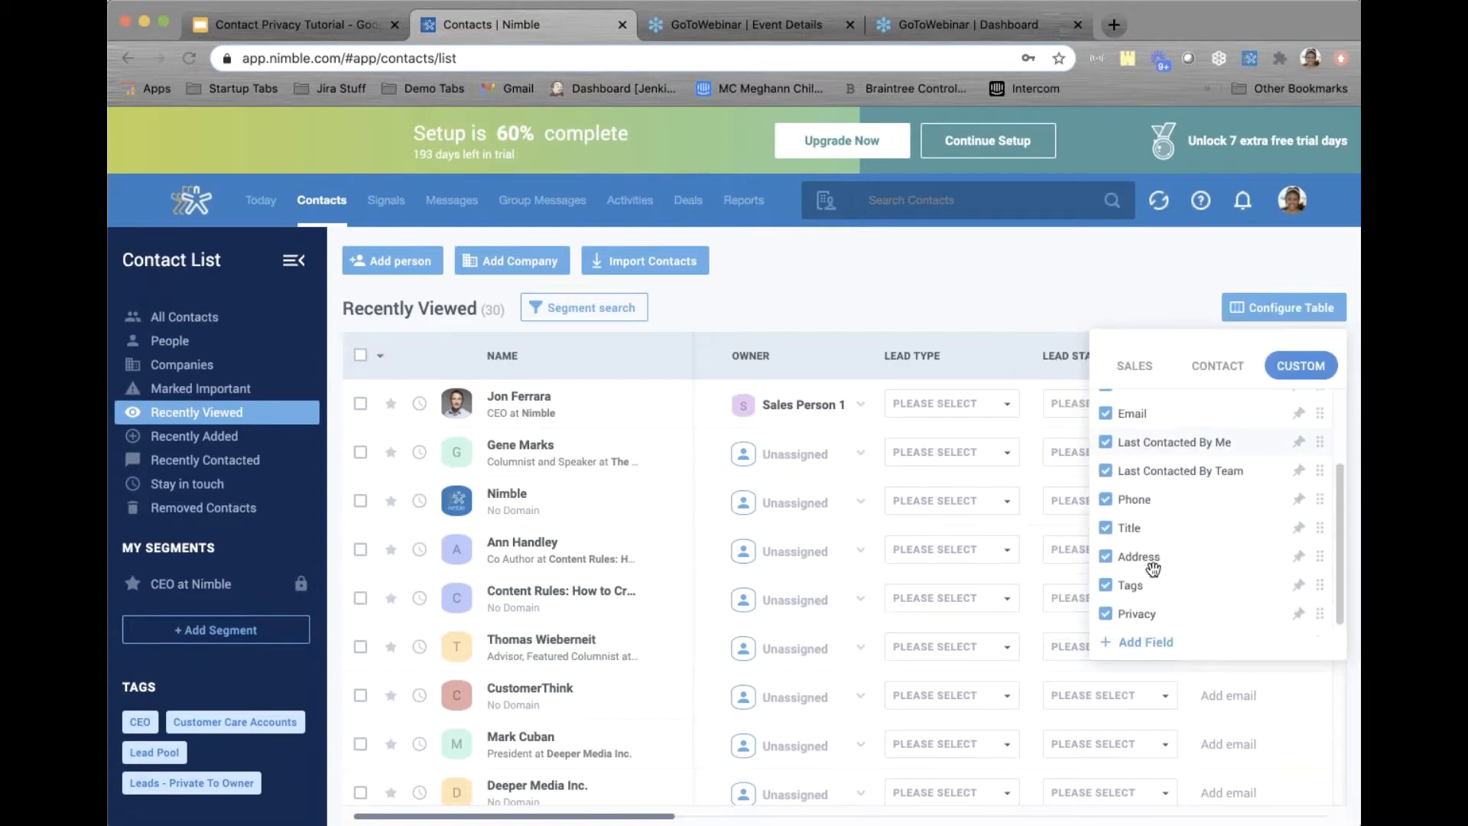
{"action": "left_click_drag", "start_coordinate": [1143, 609], "coordinate": [1146, 458]}
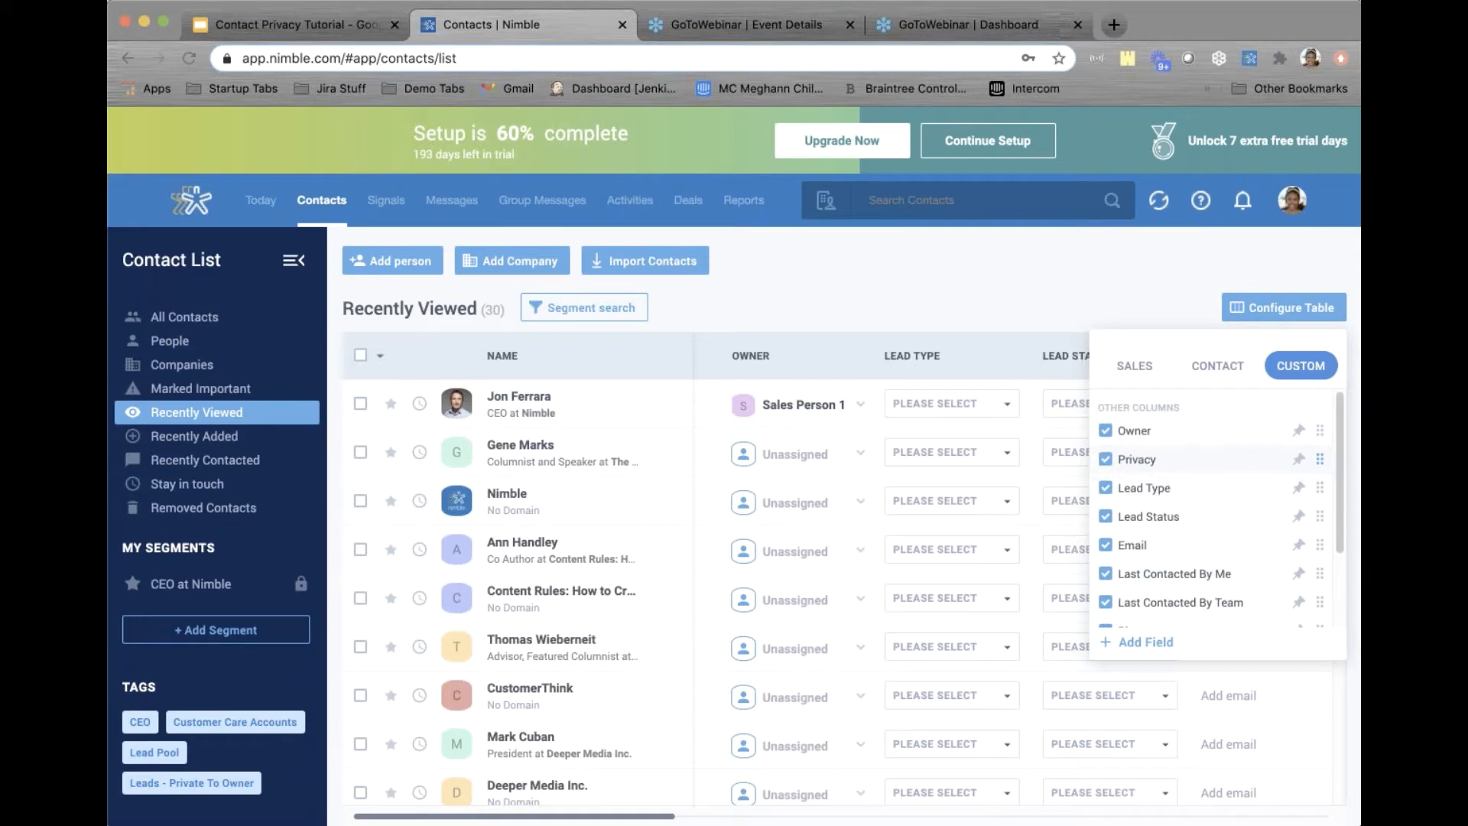
{"action": "left_click", "coordinate": [1032, 299]}
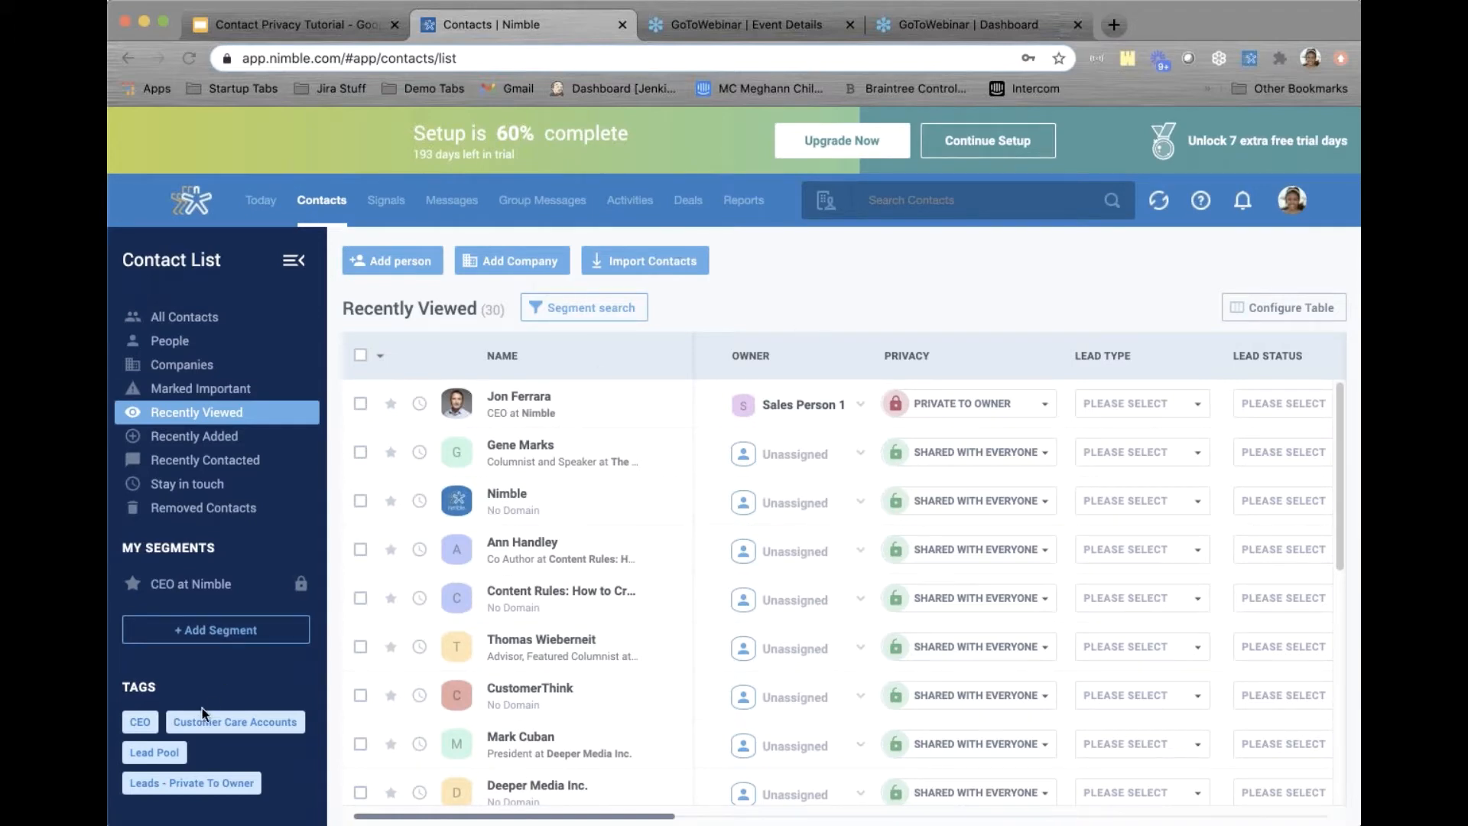
{"action": "left_click", "coordinate": [158, 753]}
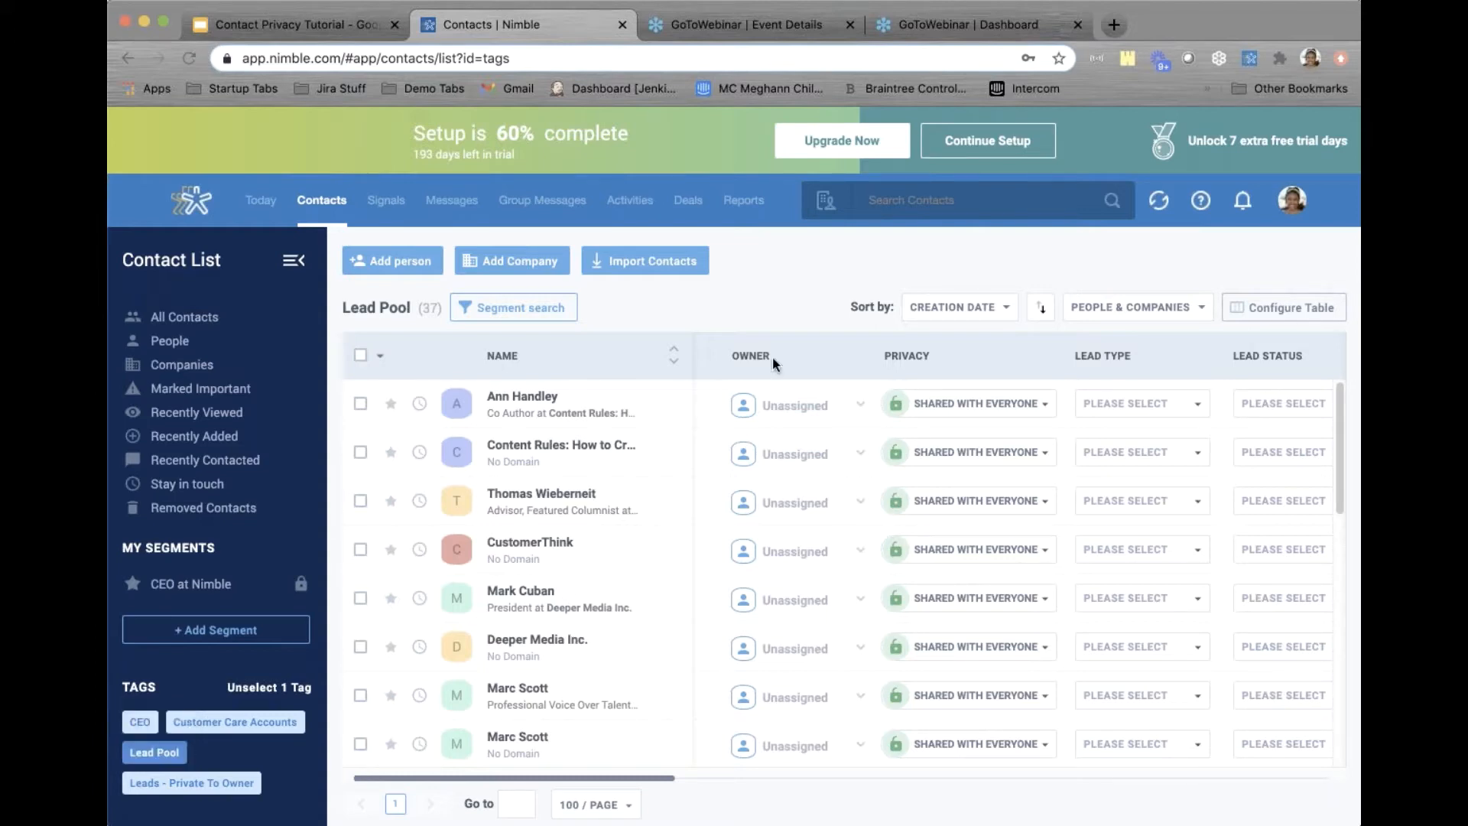
Scroll through the 37 Lead Pool contacts, all Unassigned and Shared with everyone
{"action": "scroll", "coordinate": [761, 573], "scroll_direction": "down", "scroll_amount": 5}
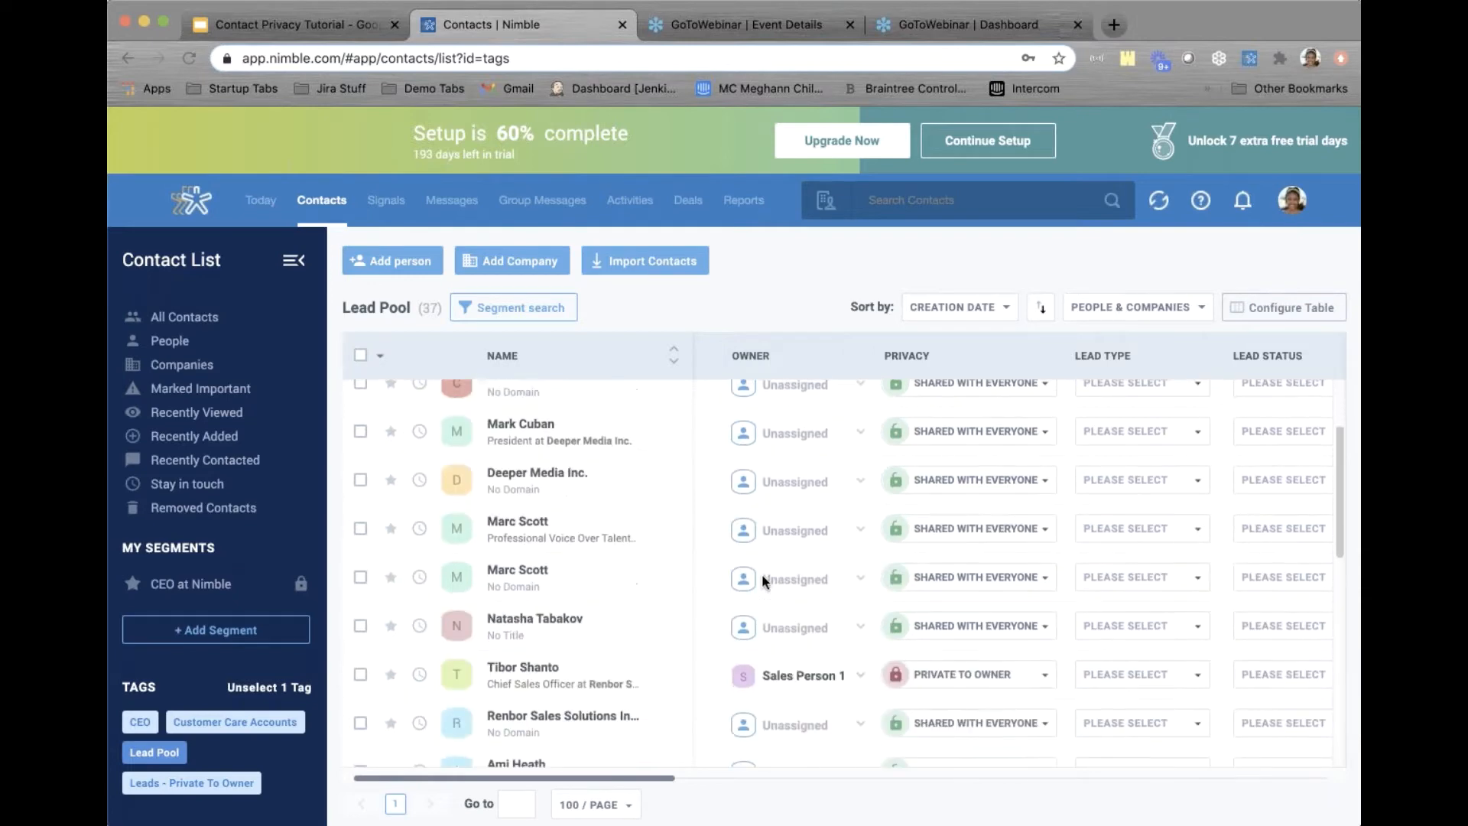
{"action": "scroll", "coordinate": [761, 579], "scroll_direction": "up", "scroll_amount": 5}
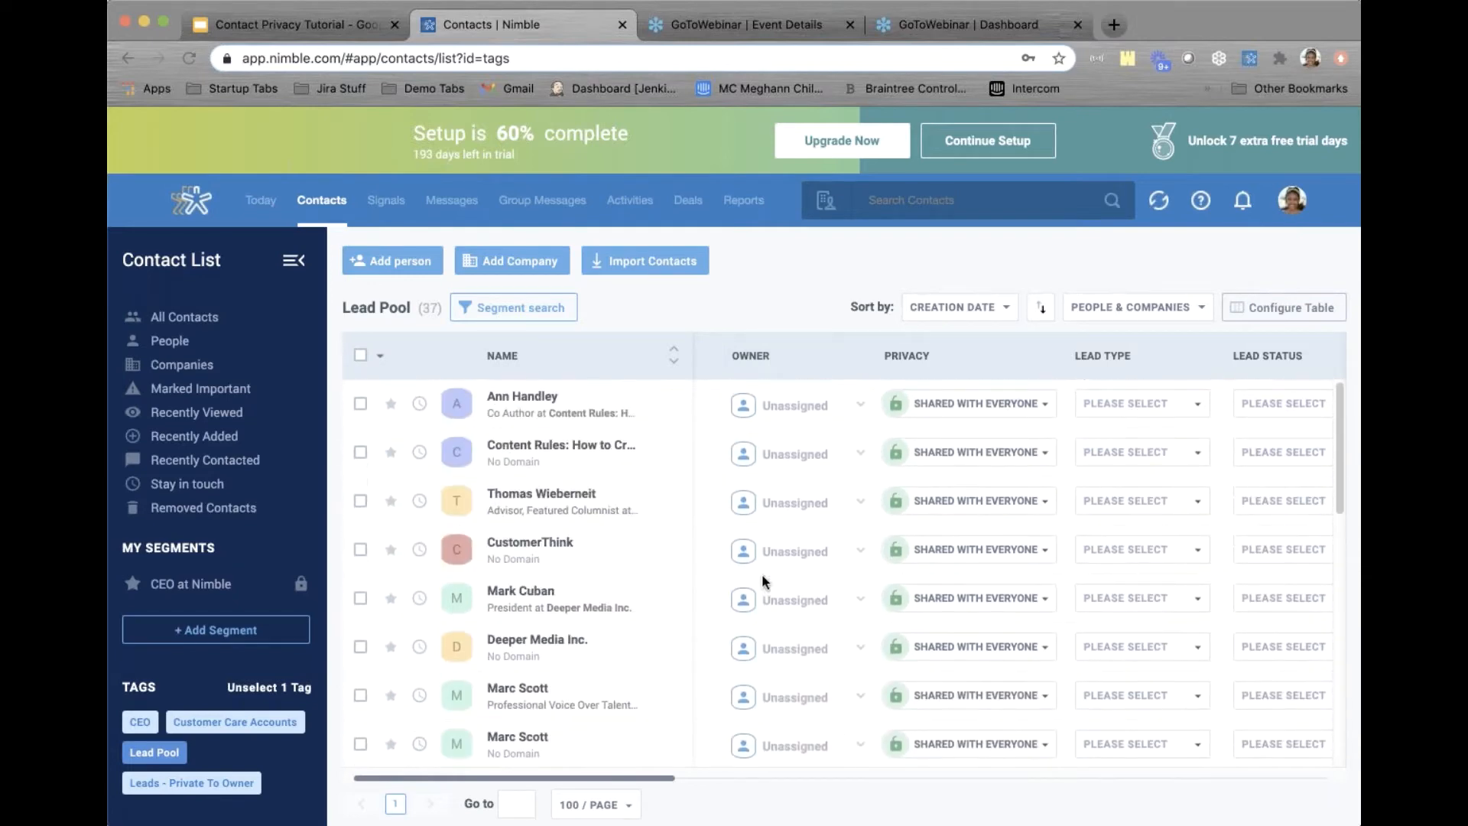
{"action": "scroll", "coordinate": [761, 574], "scroll_direction": "down", "scroll_amount": 5}
{"action": "scroll", "coordinate": [762, 573], "scroll_direction": "up", "scroll_amount": 5}
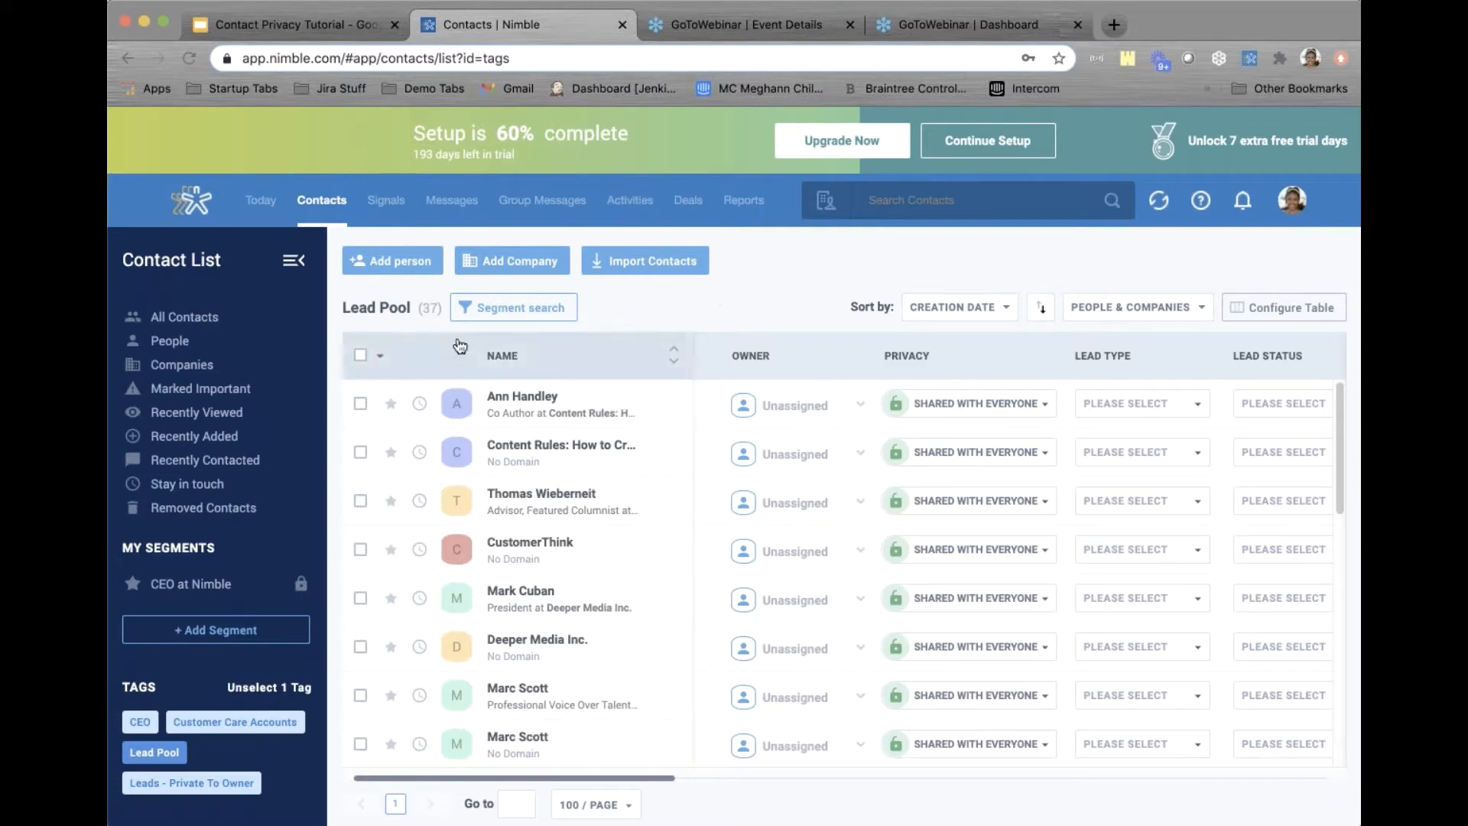
{"action": "left_click", "coordinate": [361, 356]}
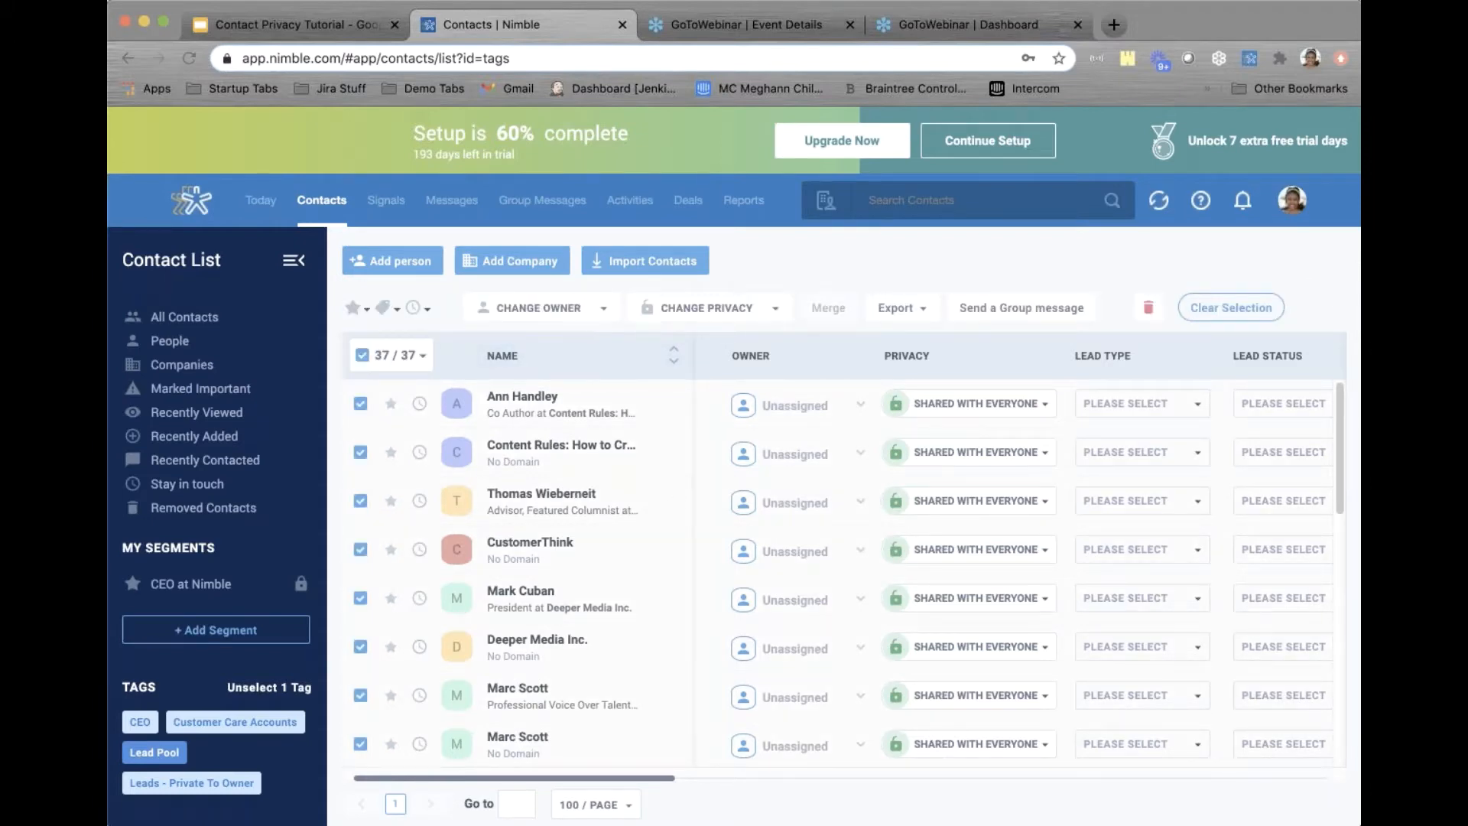
{"action": "left_click", "coordinate": [602, 311]}
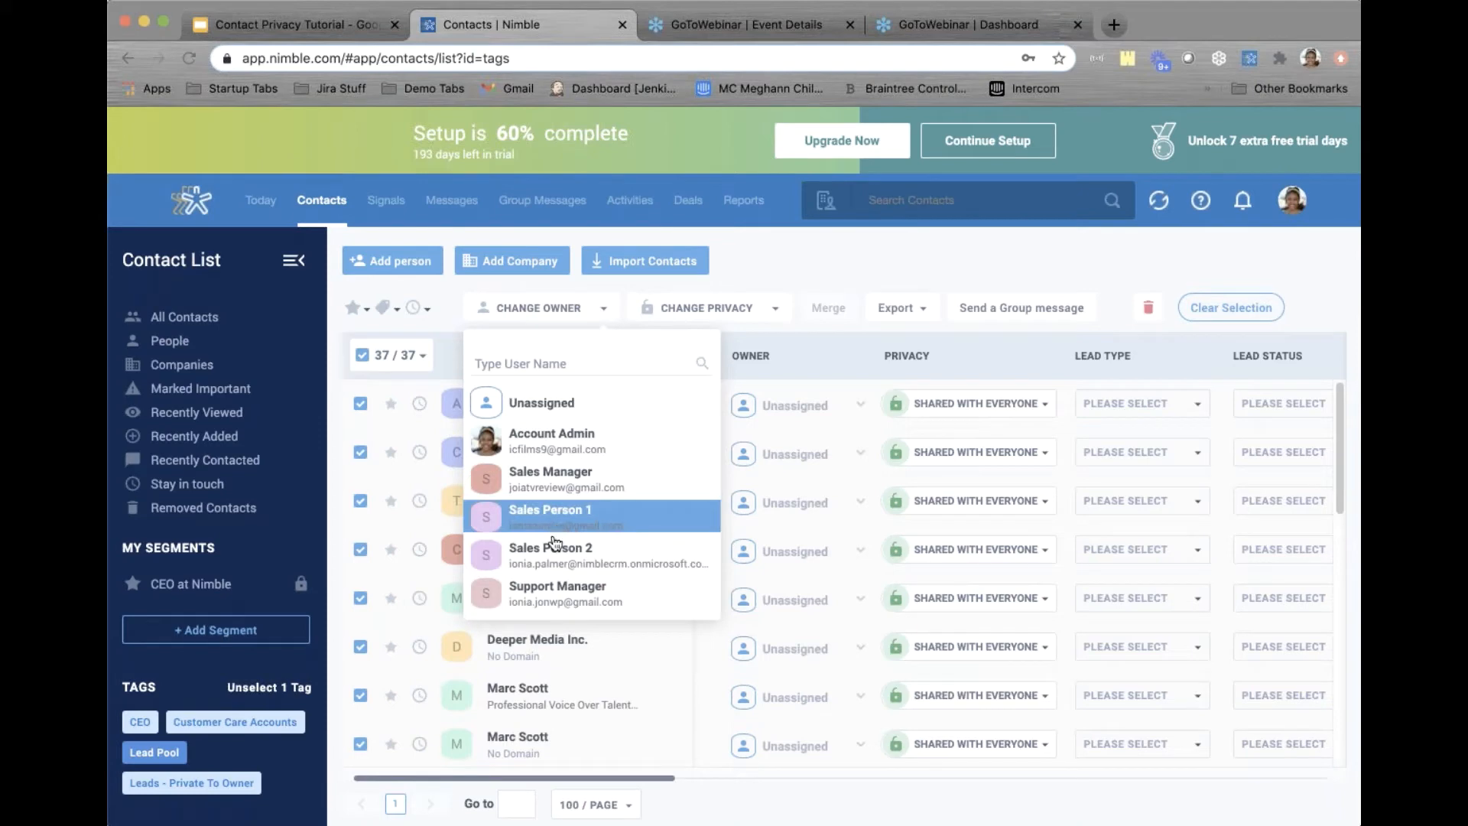
{"action": "left_click", "coordinate": [739, 257]}
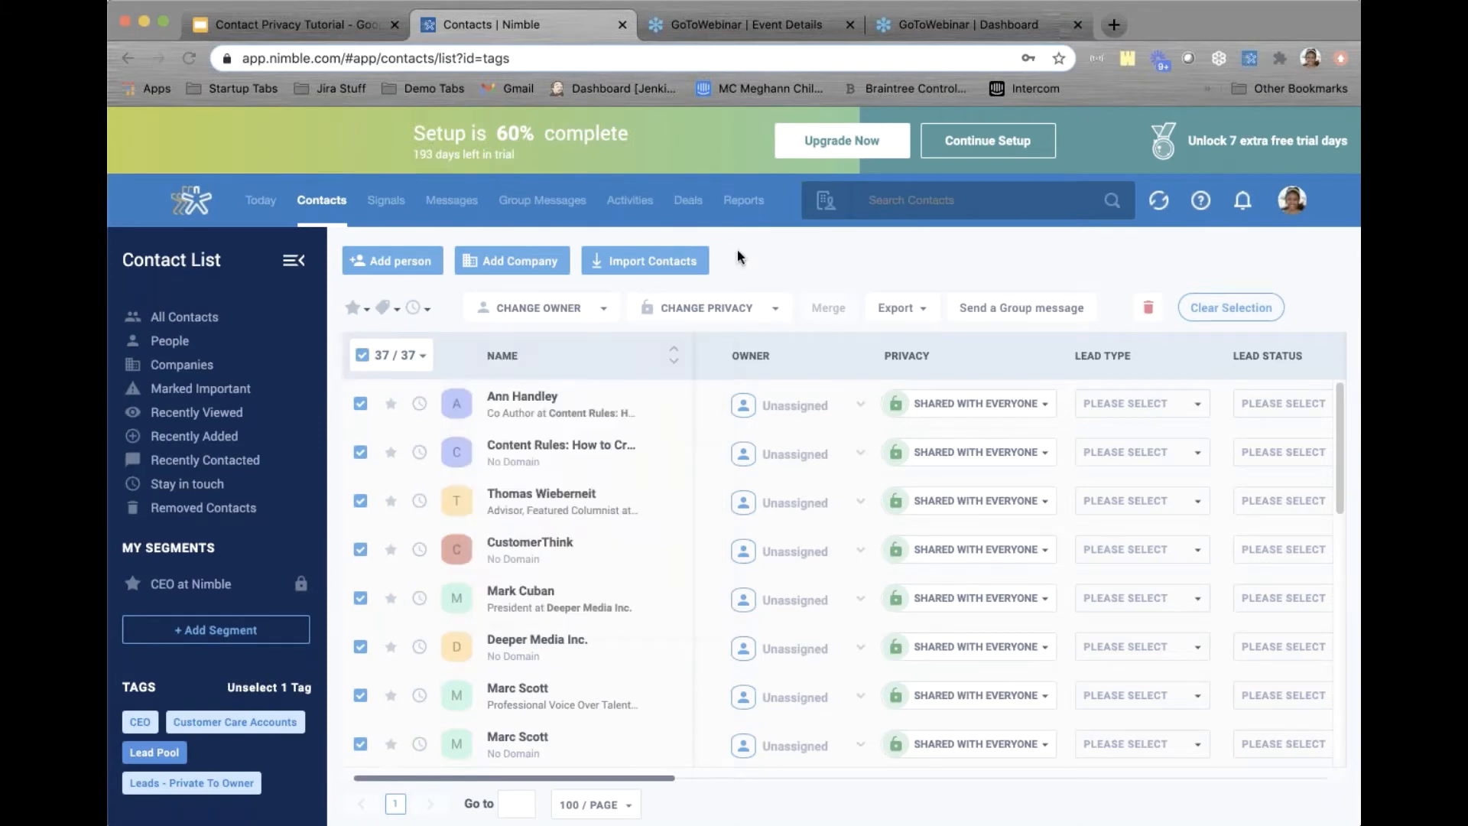
{"action": "left_click", "coordinate": [756, 314]}
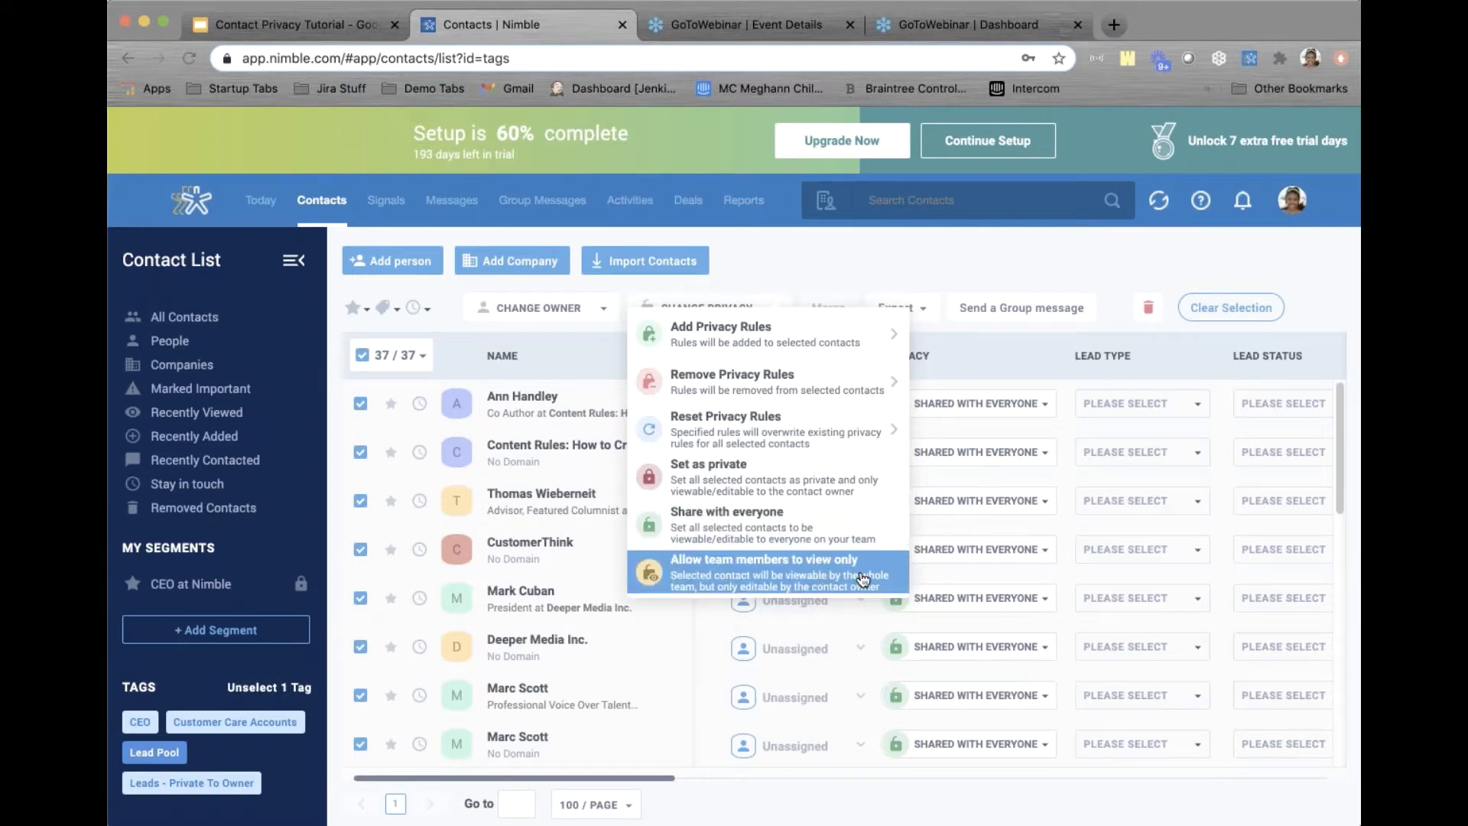
{"action": "left_click", "coordinate": [785, 261]}
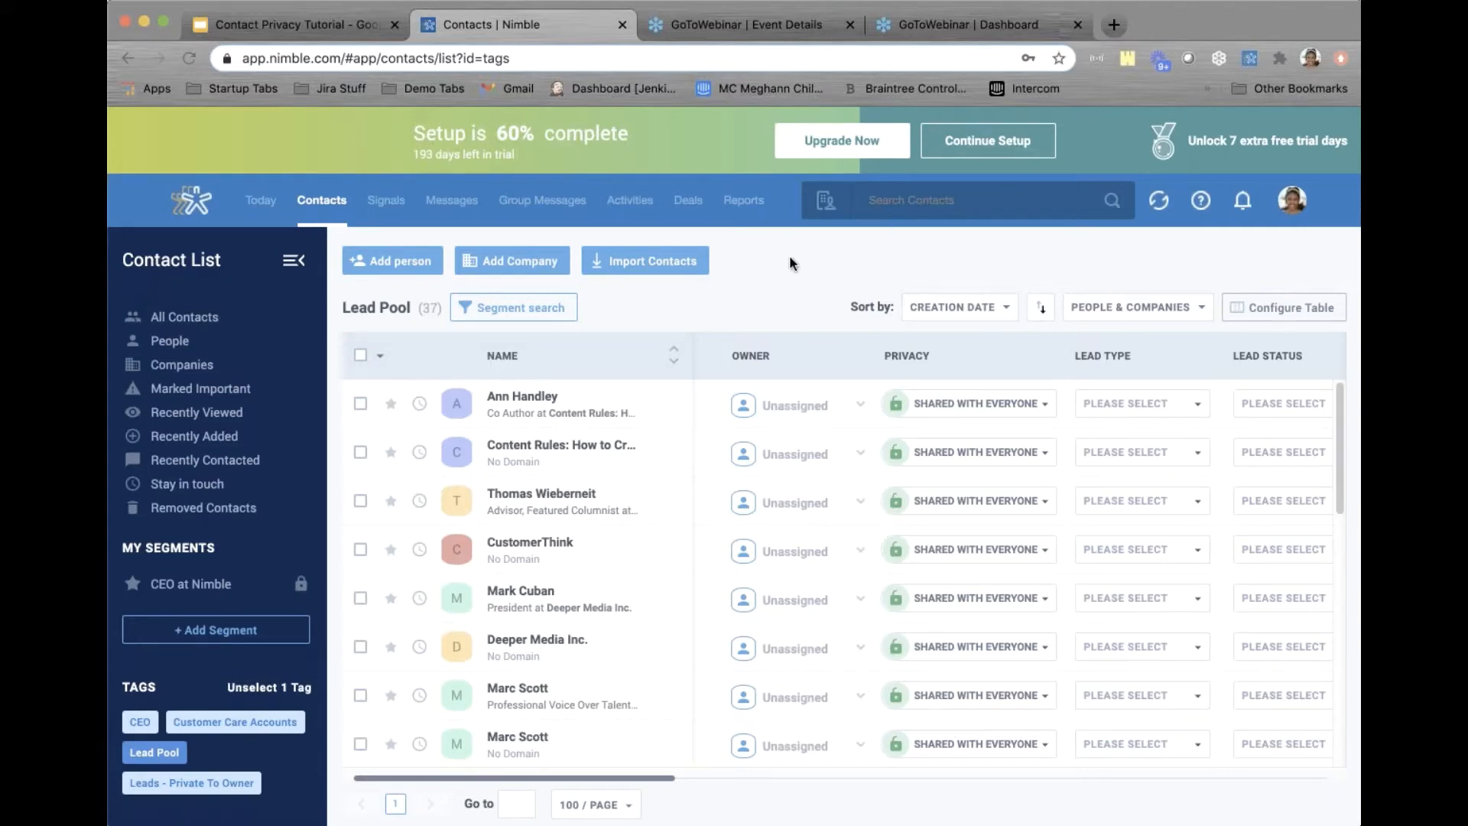
Go to Settings from the account menu and open Privacy Settings
{"action": "left_click", "coordinate": [1293, 207]}
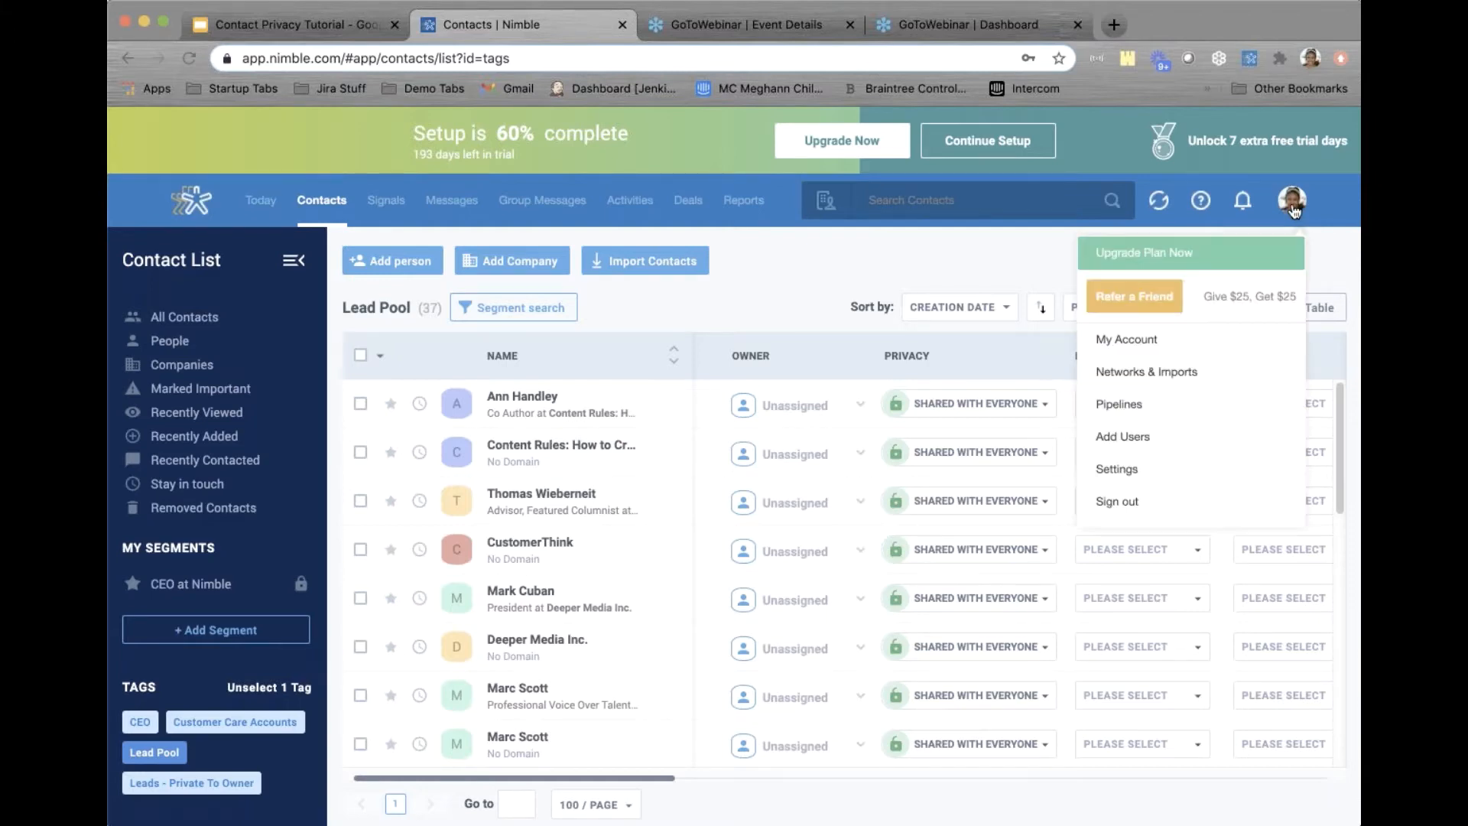
{"action": "left_click", "coordinate": [1151, 469]}
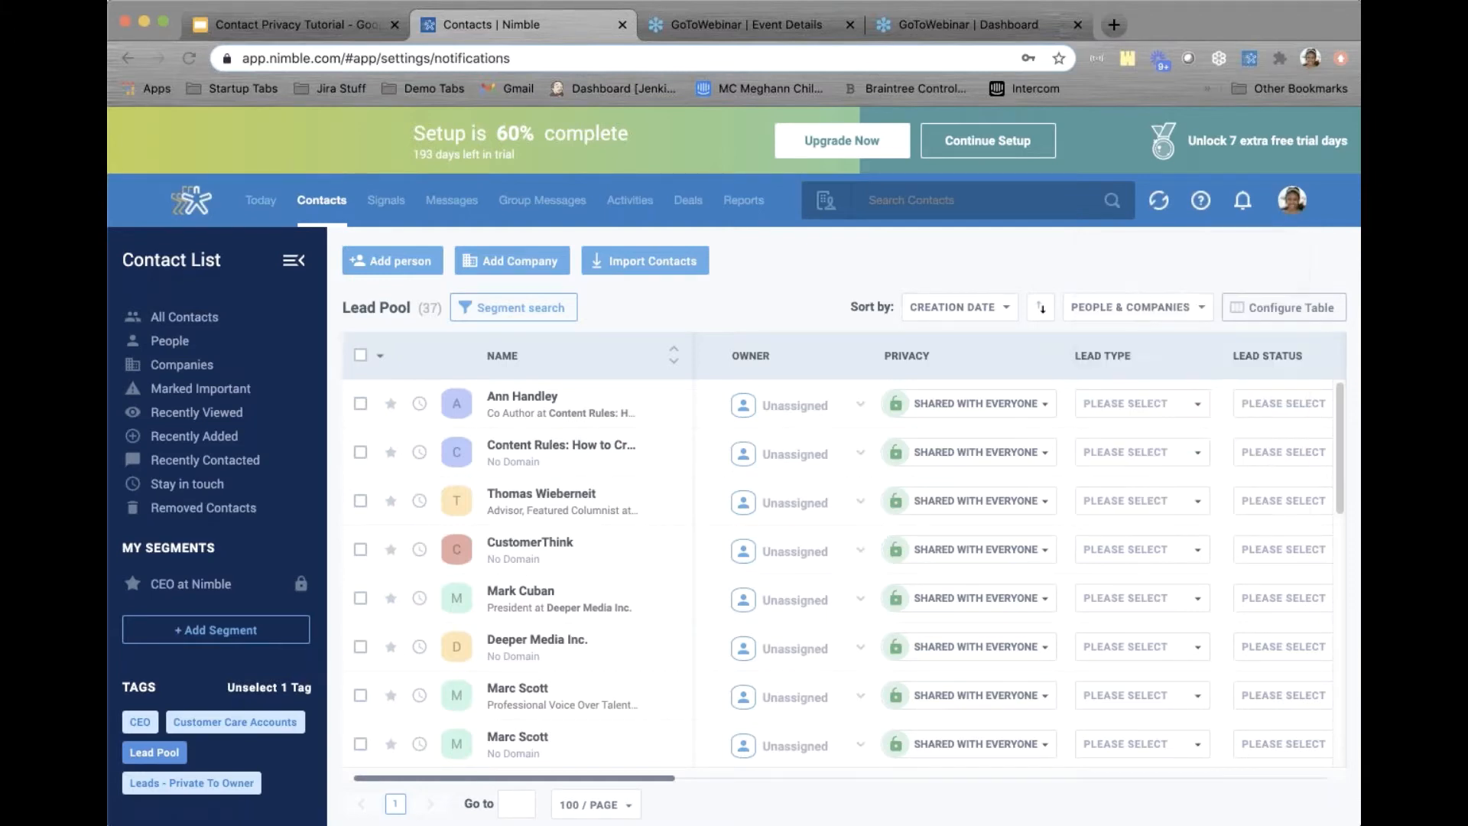
{"action": "left_click", "coordinate": [259, 346]}
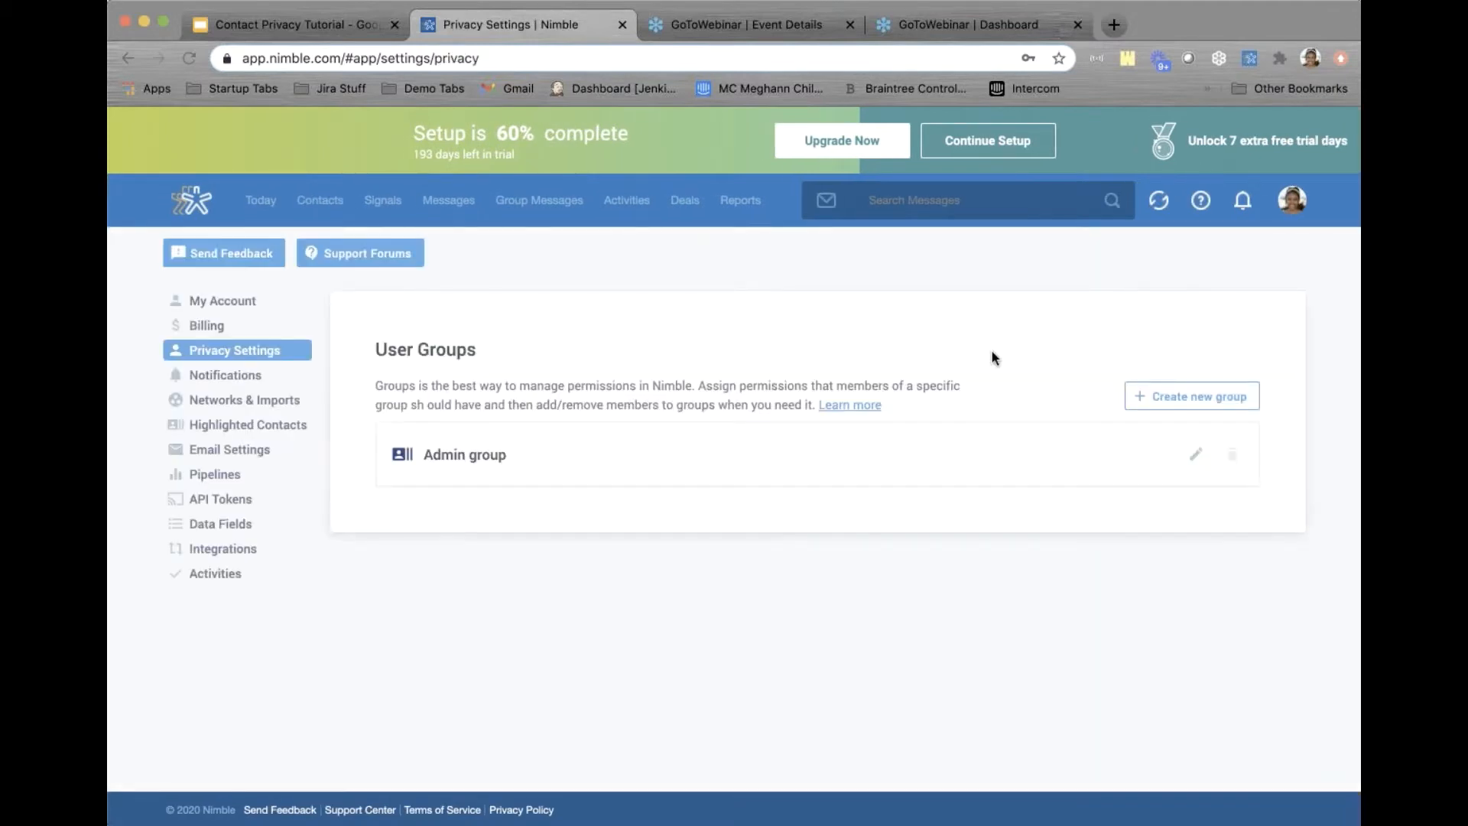
Start a new group named 'Sales Manager' with an eye icon and the Sales Manager user as member
{"action": "left_click", "coordinate": [1192, 397]}
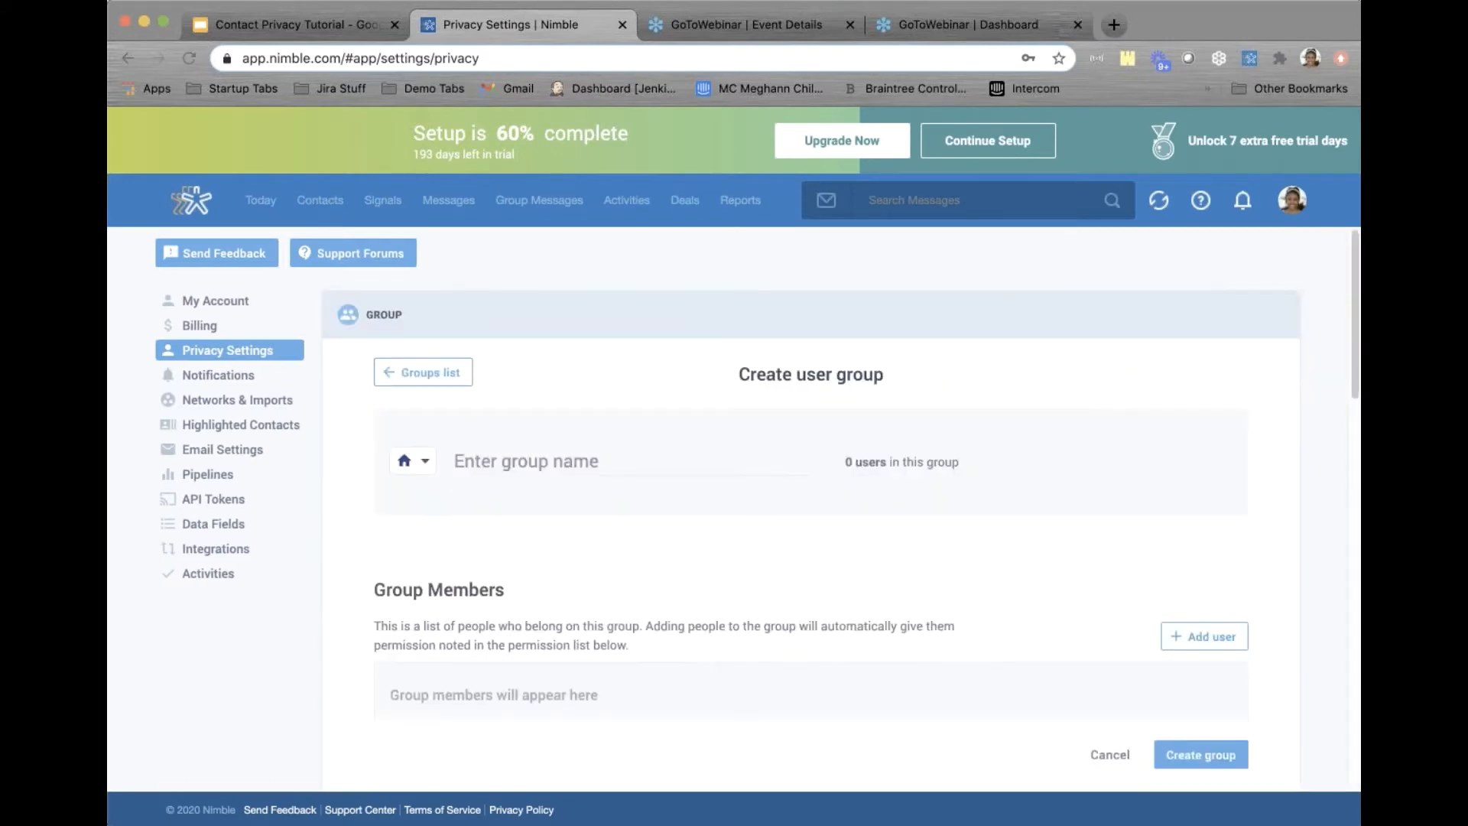
{"action": "left_click", "coordinate": [581, 464]}
{"action": "type", "text": "Sales"}
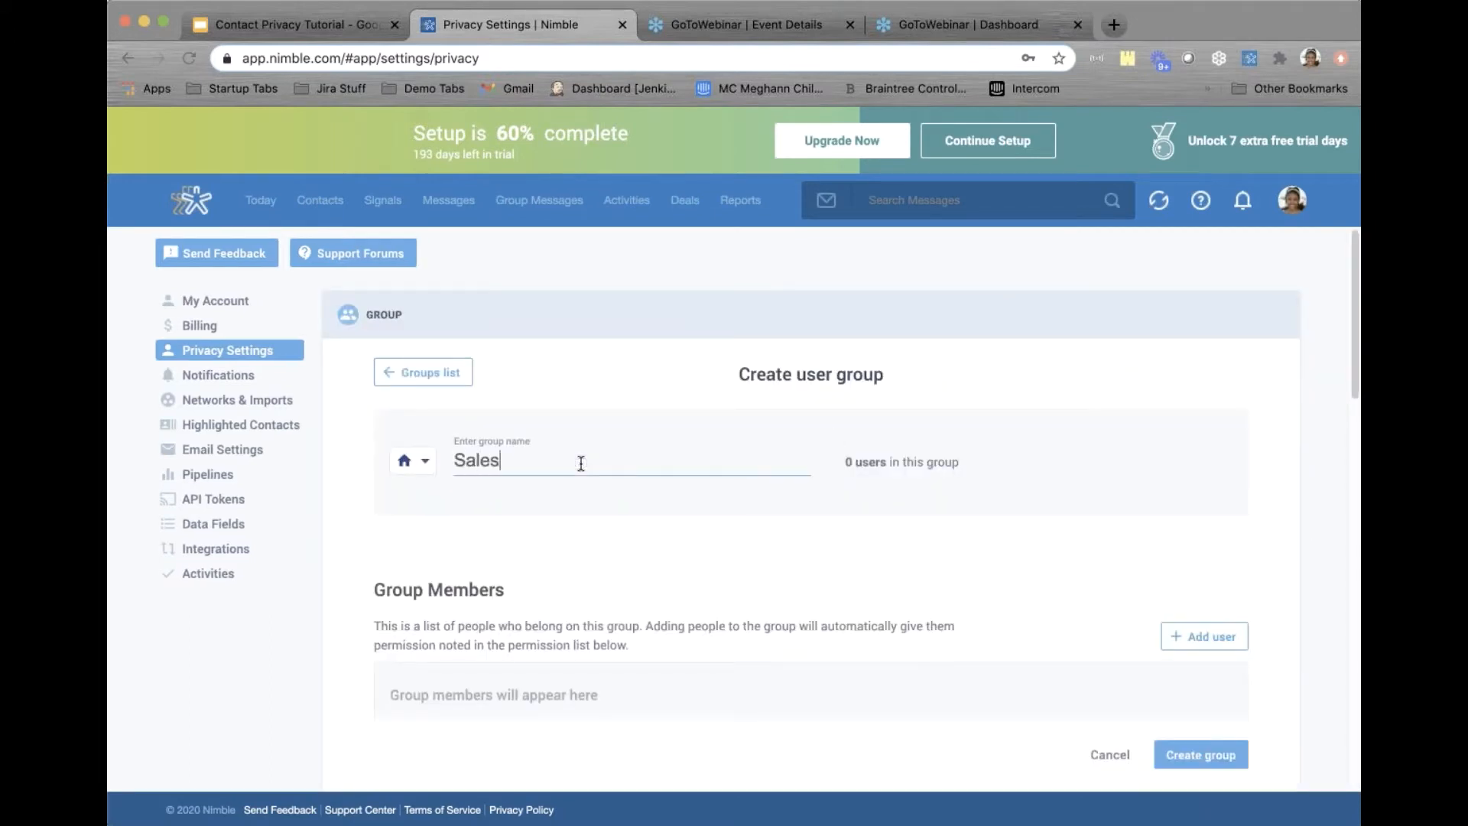
{"action": "type", "text": " Manager"}
{"action": "left_click", "coordinate": [429, 464]}
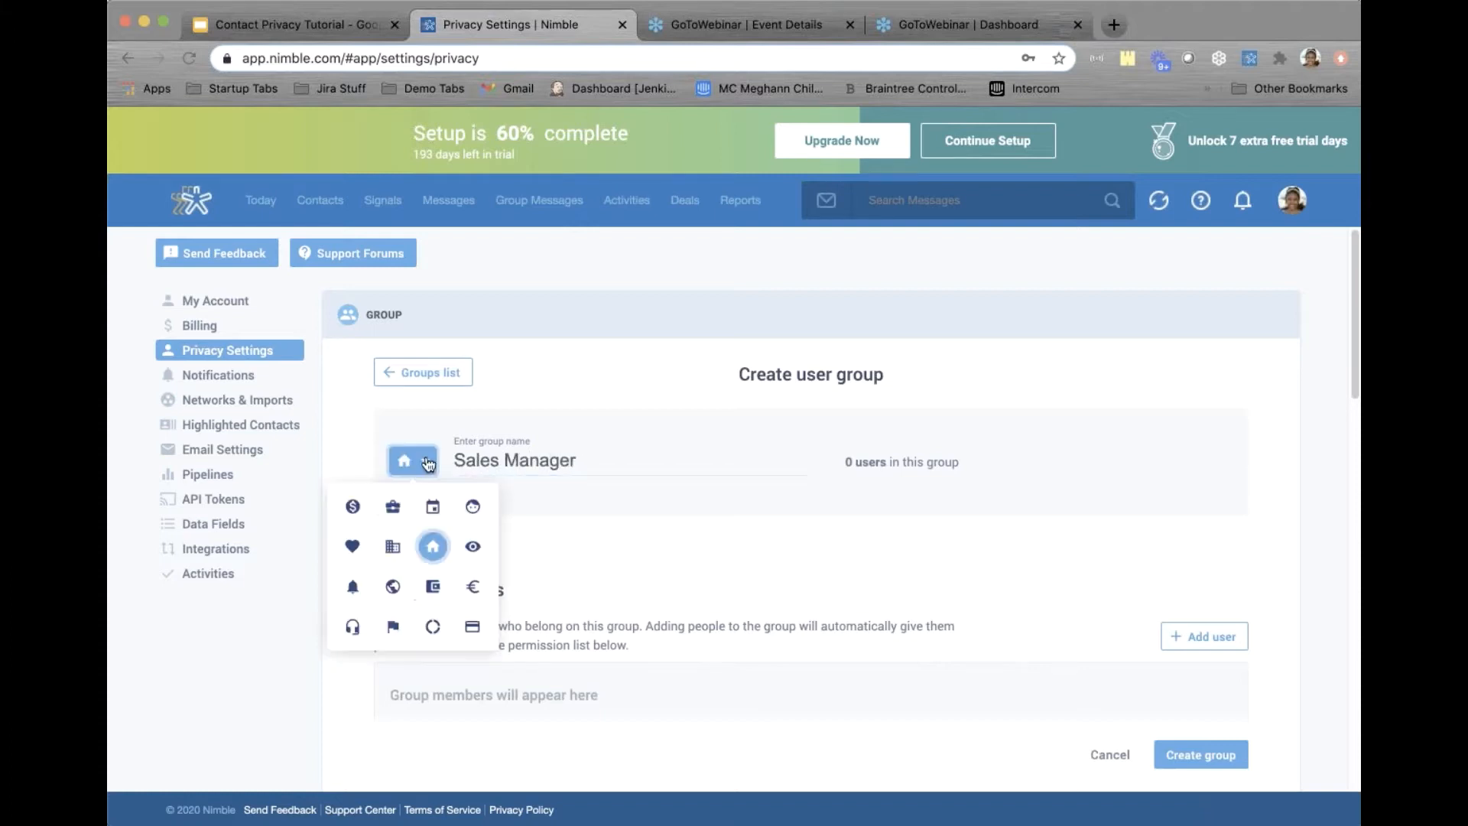
{"action": "left_click", "coordinate": [473, 546]}
{"action": "scroll", "coordinate": [920, 556], "scroll_direction": "down", "scroll_amount": 2}
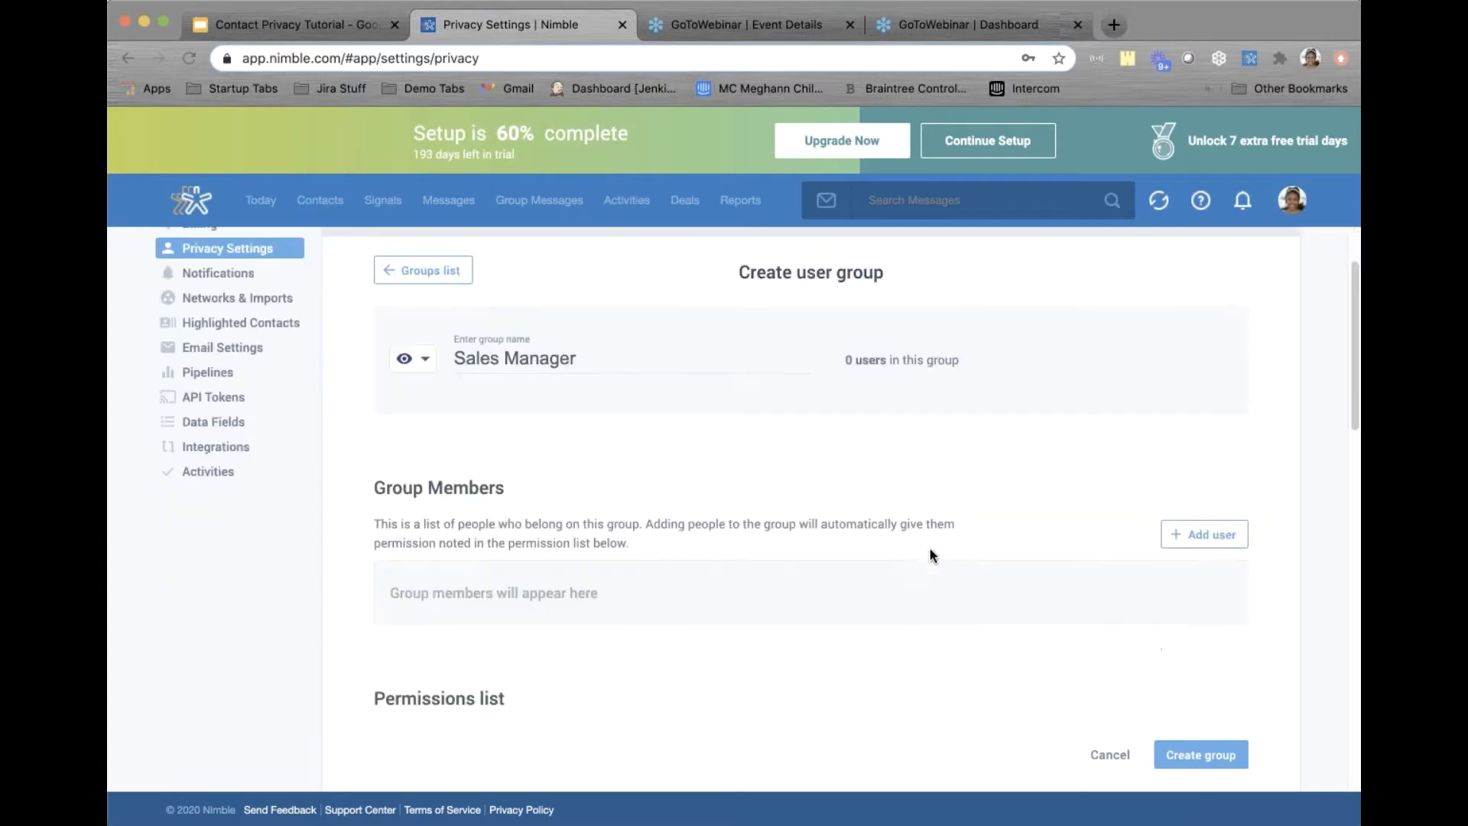
{"action": "left_click", "coordinate": [1211, 544]}
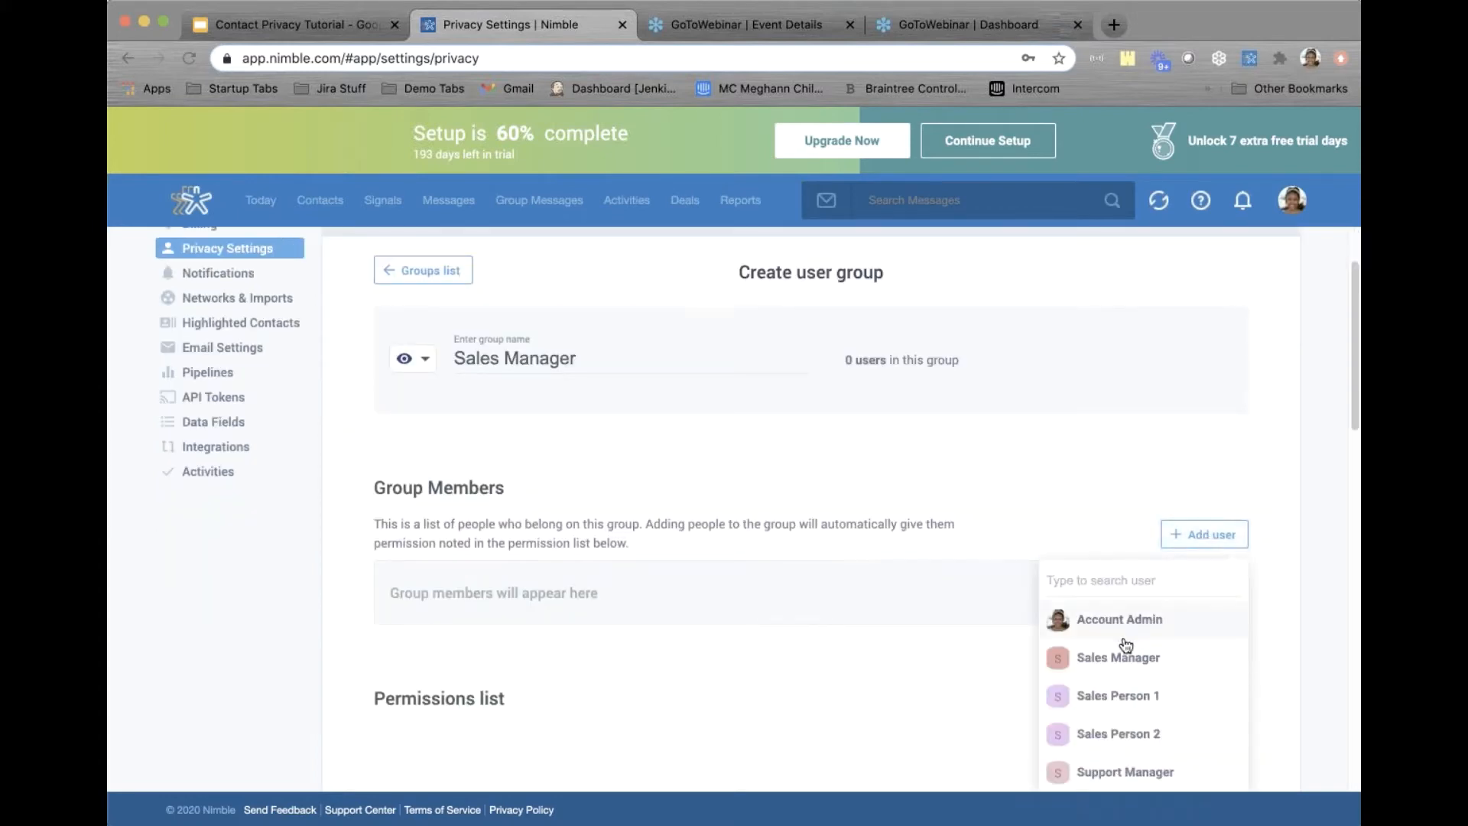
{"action": "left_click", "coordinate": [1100, 656]}
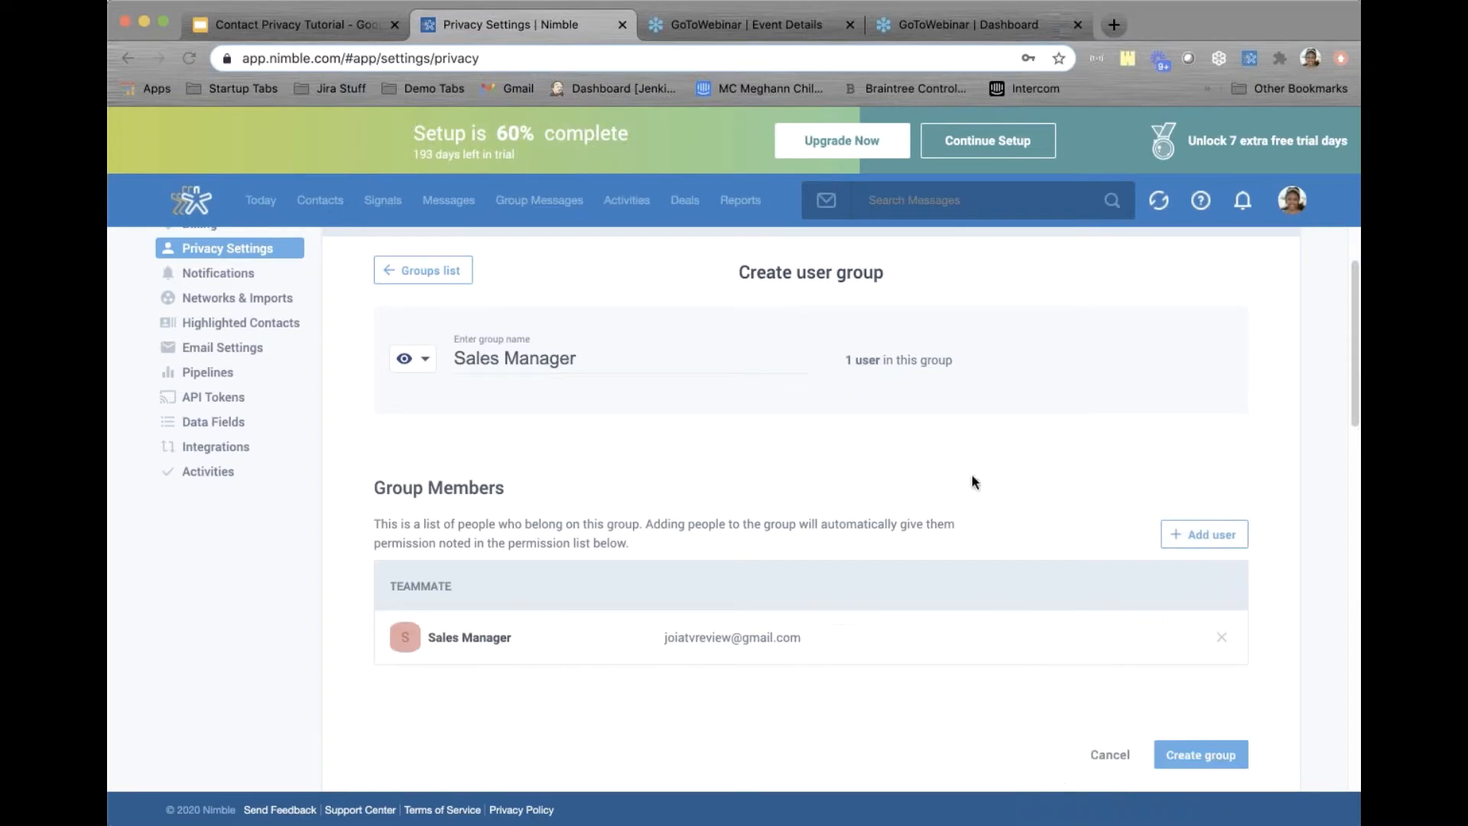
{"action": "scroll", "coordinate": [974, 480], "scroll_direction": "down", "scroll_amount": 8}
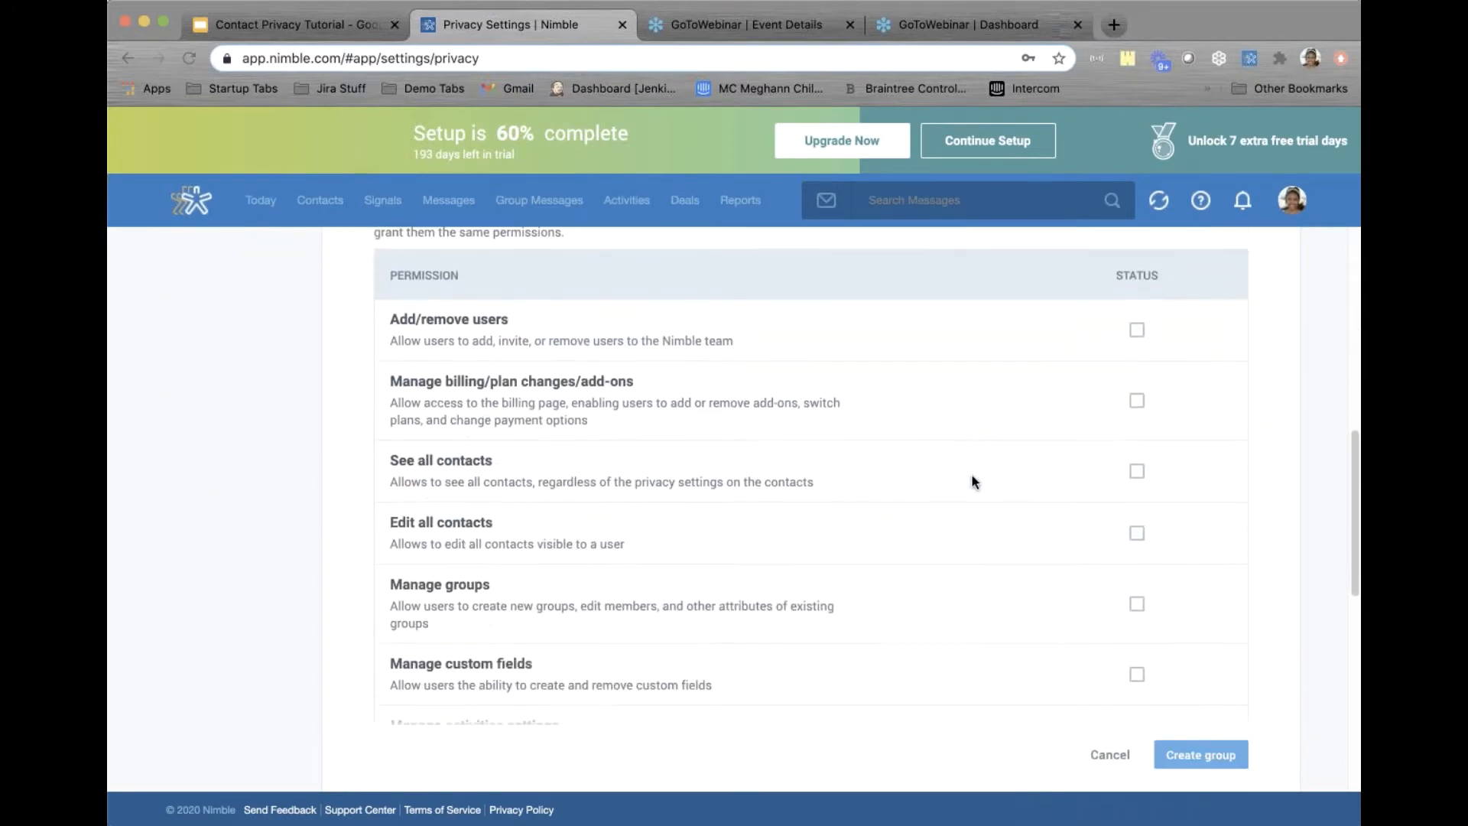
Tick Add/remove users, Edit all contacts and Contacts bulk export, then create the Sales Manager group
{"action": "left_click", "coordinate": [1137, 330]}
{"action": "scroll", "coordinate": [1139, 332], "scroll_direction": "down", "scroll_amount": 3}
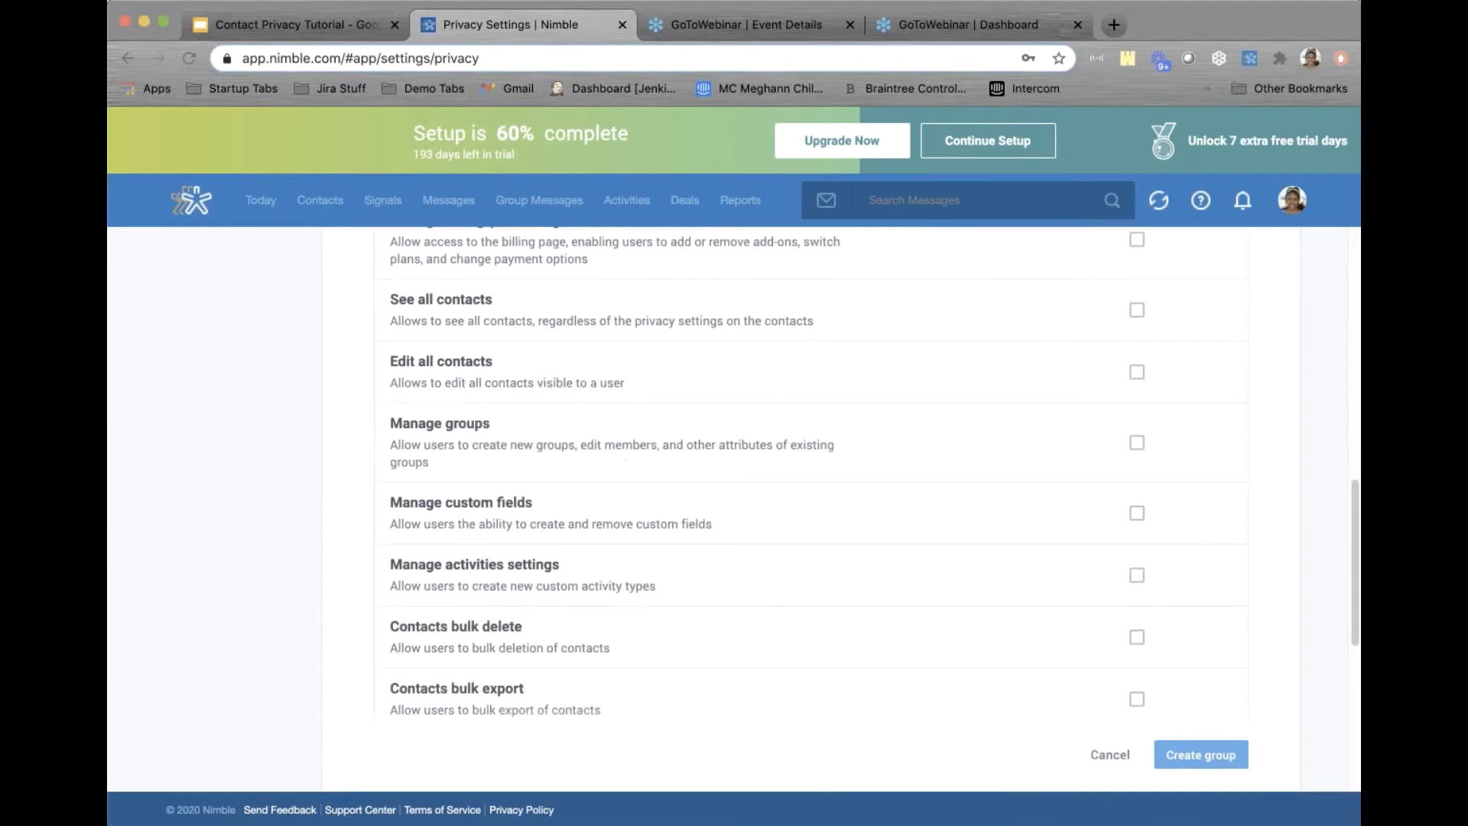
{"action": "scroll", "coordinate": [1137, 419], "scroll_direction": "up", "scroll_amount": 1}
{"action": "left_click", "coordinate": [1137, 418]}
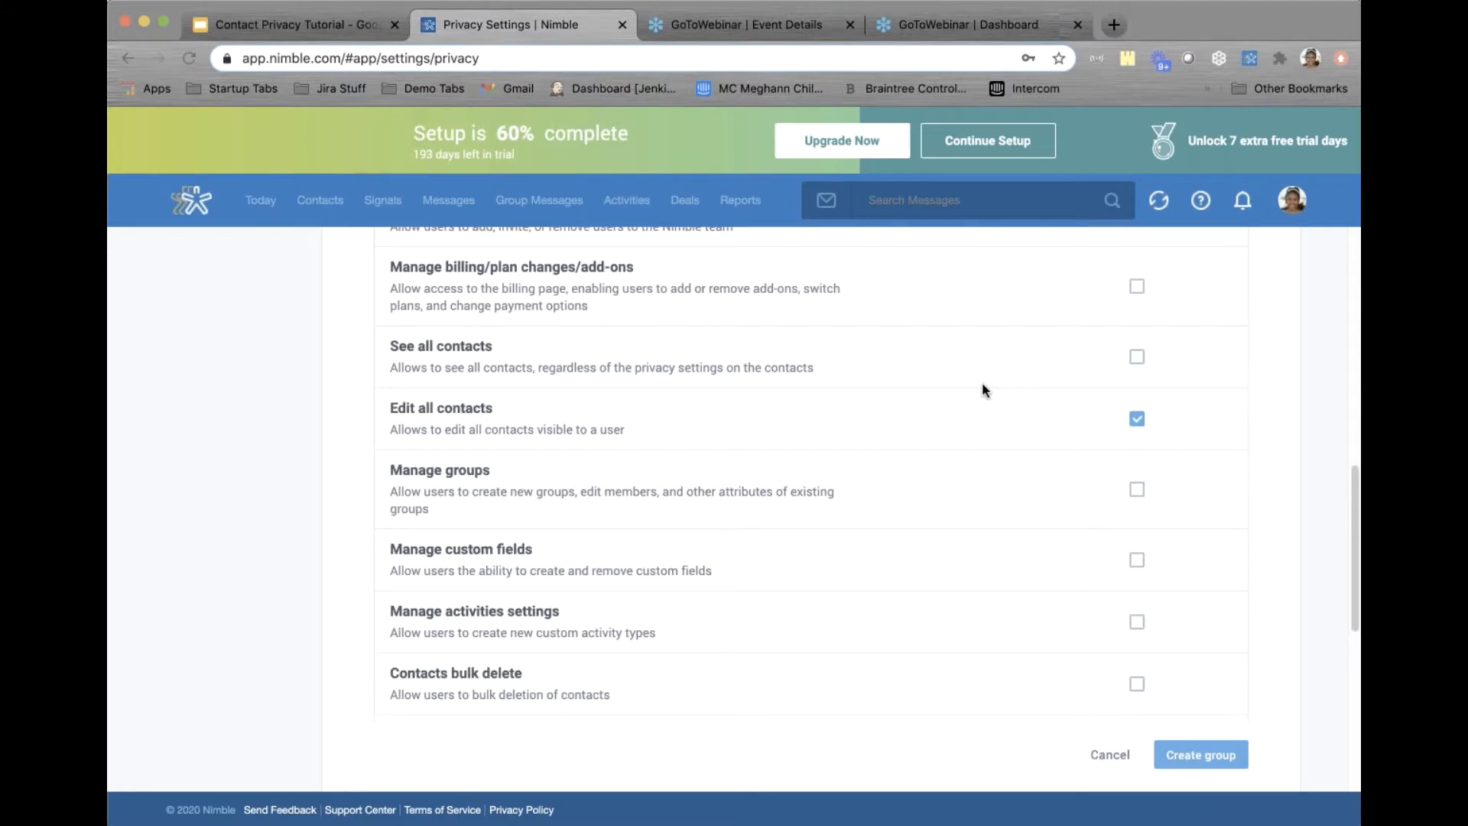
{"action": "scroll", "coordinate": [982, 384], "scroll_direction": "down", "scroll_amount": 5}
{"action": "scroll", "coordinate": [982, 390], "scroll_direction": "down", "scroll_amount": 3}
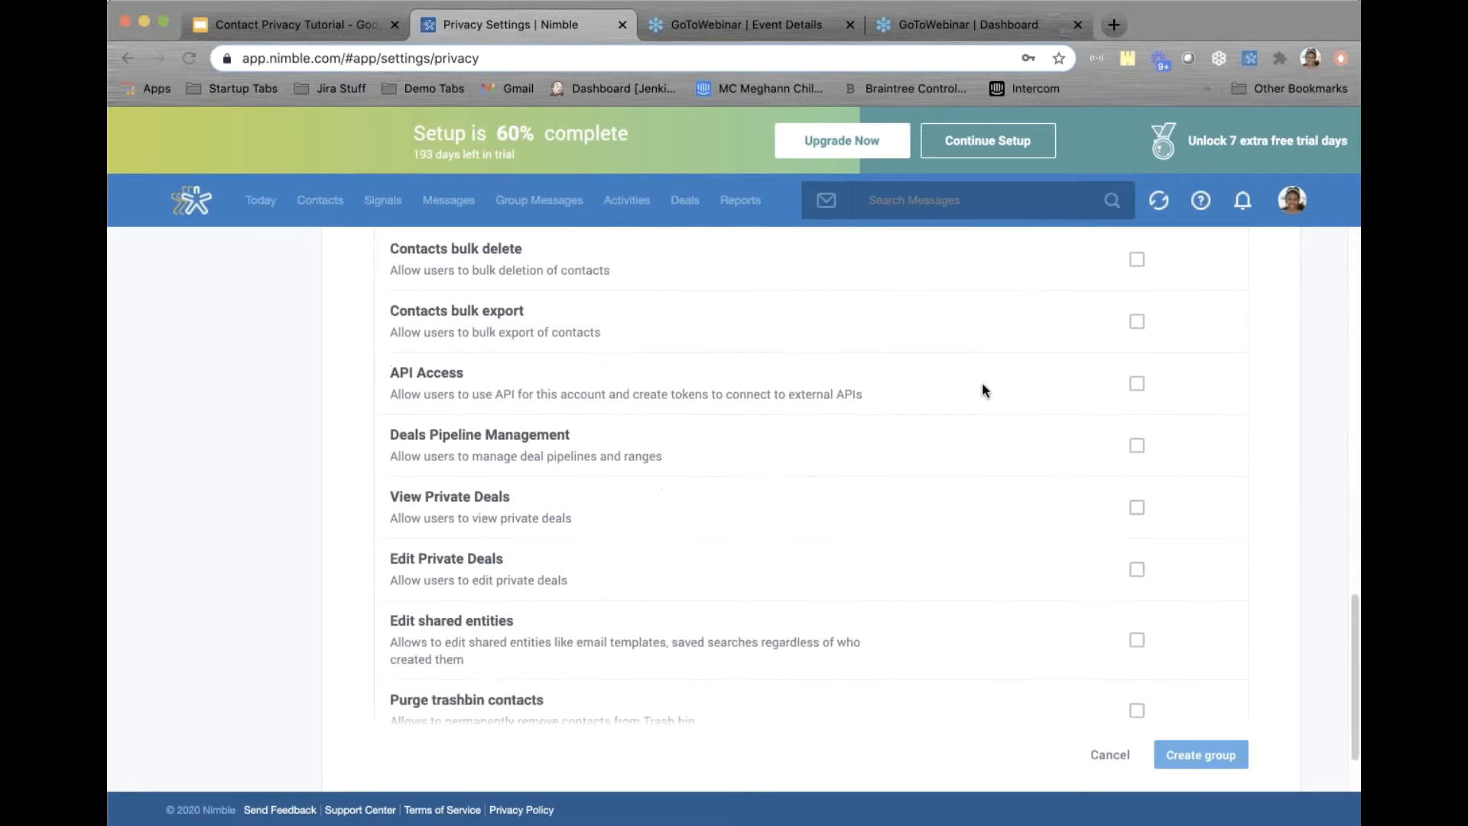
{"action": "scroll", "coordinate": [982, 390], "scroll_direction": "up", "scroll_amount": 2}
{"action": "scroll", "coordinate": [981, 390], "scroll_direction": "up", "scroll_amount": 1}
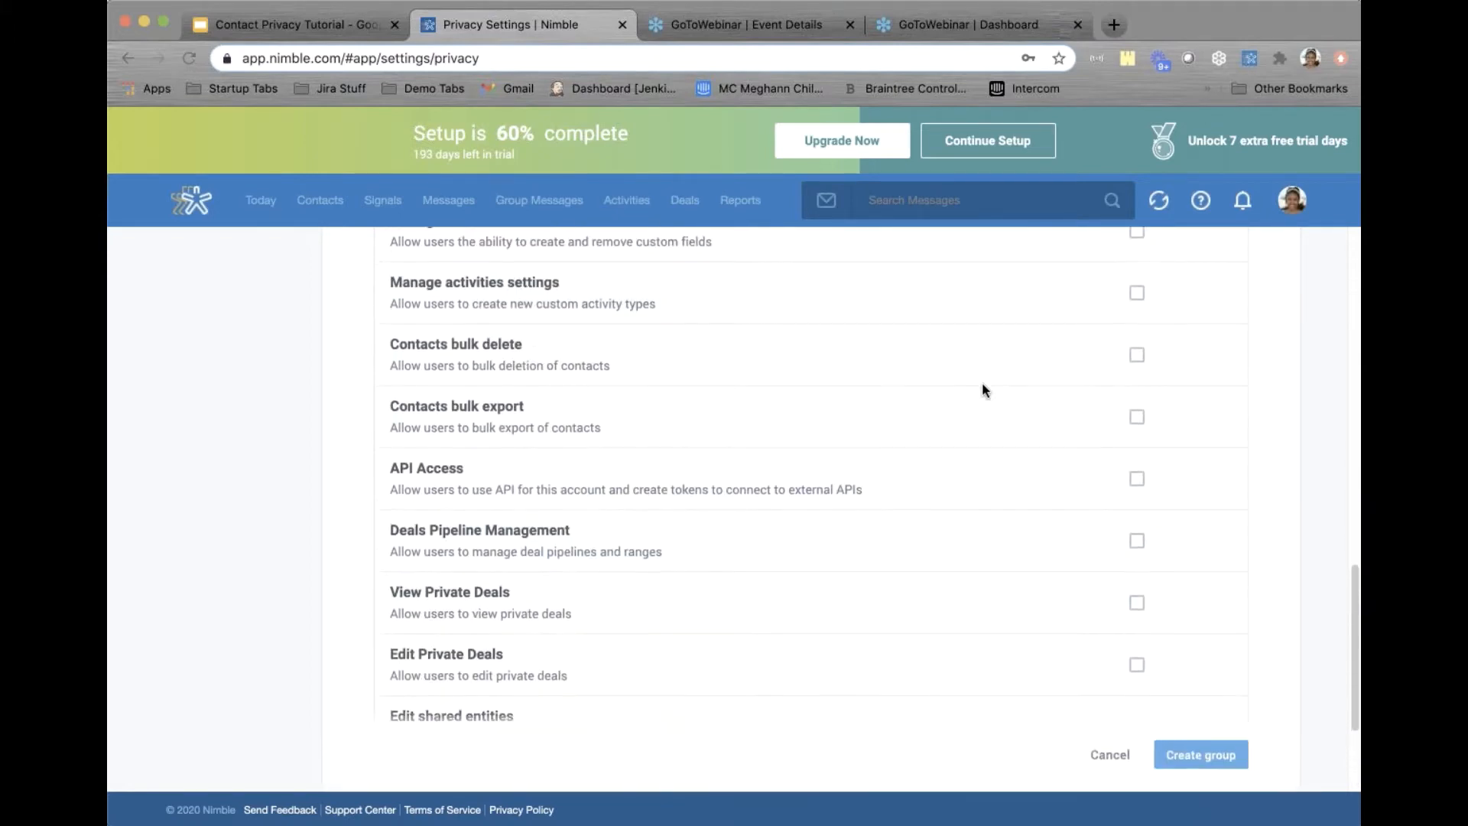
{"action": "left_click", "coordinate": [1136, 416]}
{"action": "scroll", "coordinate": [959, 425], "scroll_direction": "up", "scroll_amount": 7}
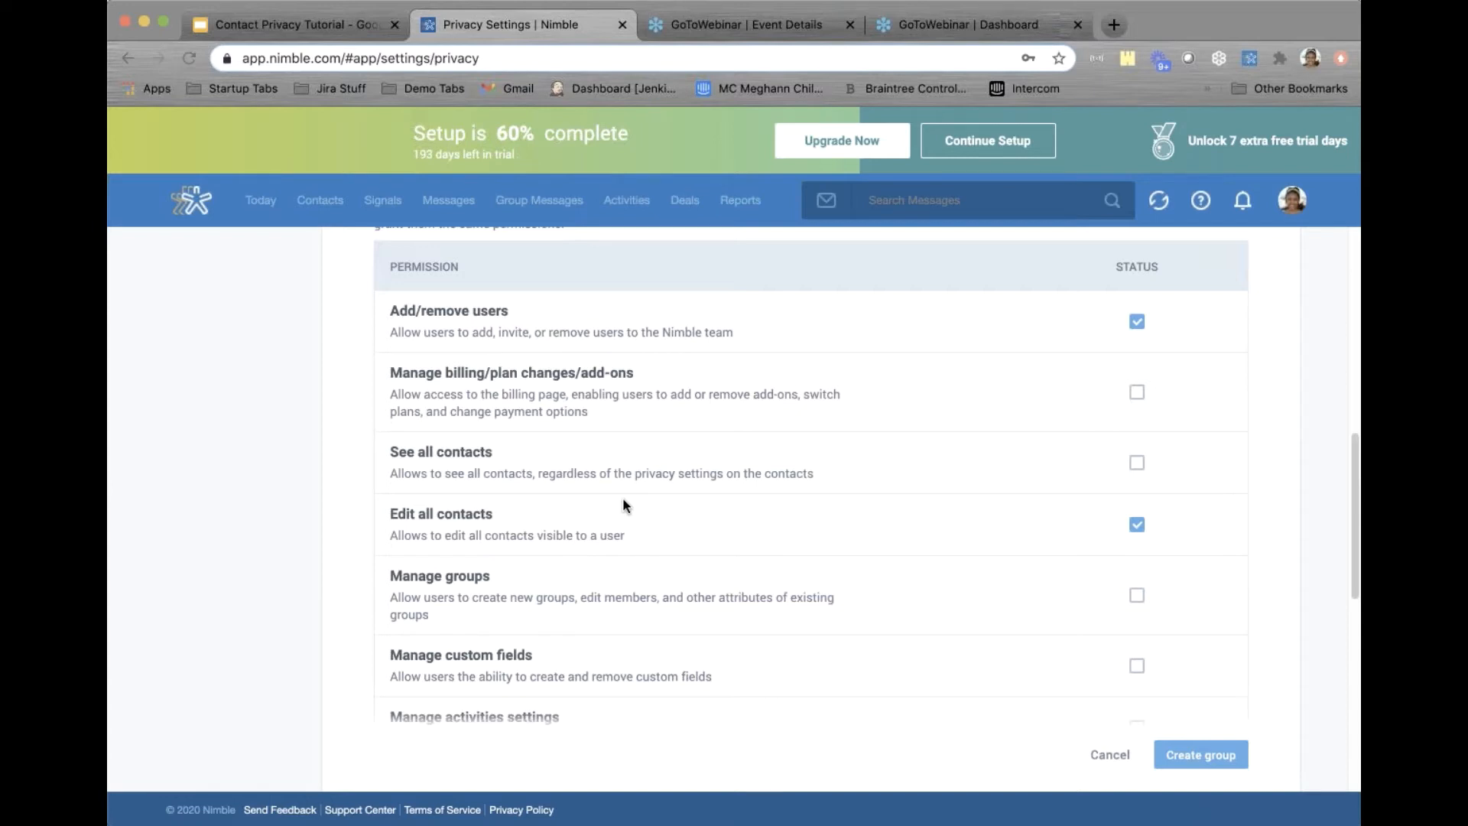
{"action": "left_click", "coordinate": [1205, 749]}
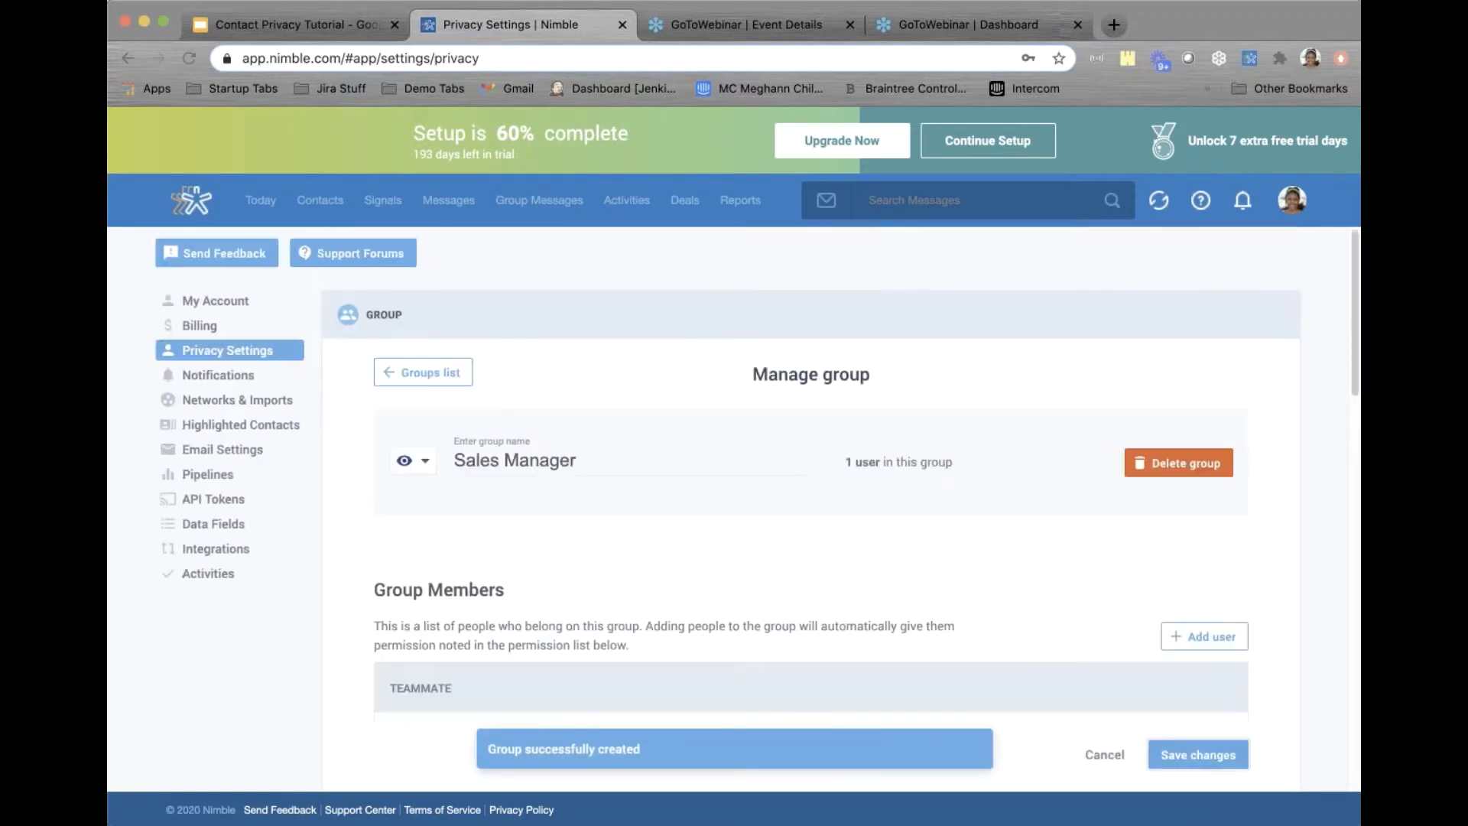
Start a new group named 'Customer Support Manager' and add Support Manager as a member
{"action": "left_click", "coordinate": [433, 378]}
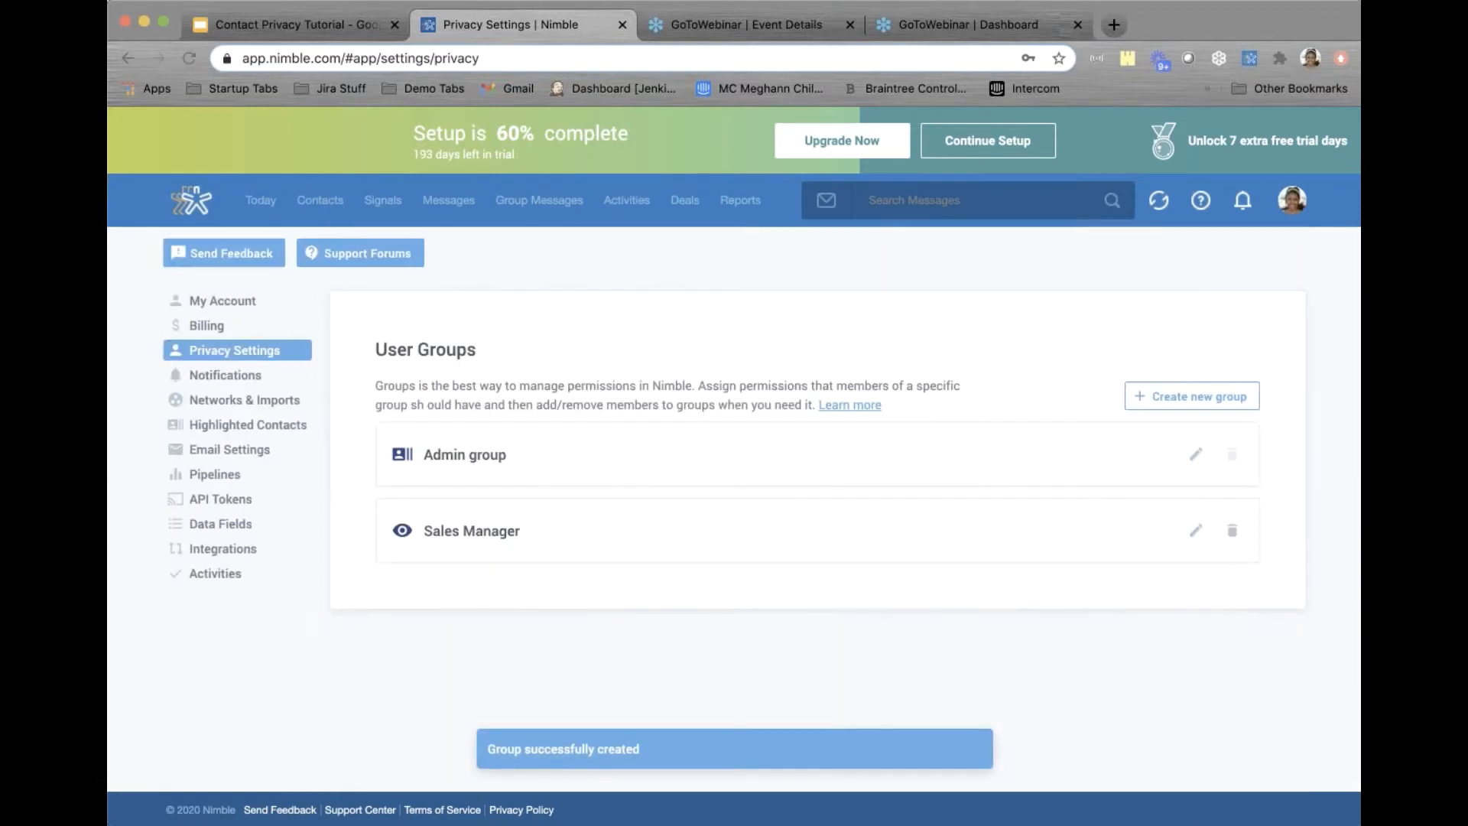
{"action": "left_click", "coordinate": [1185, 403]}
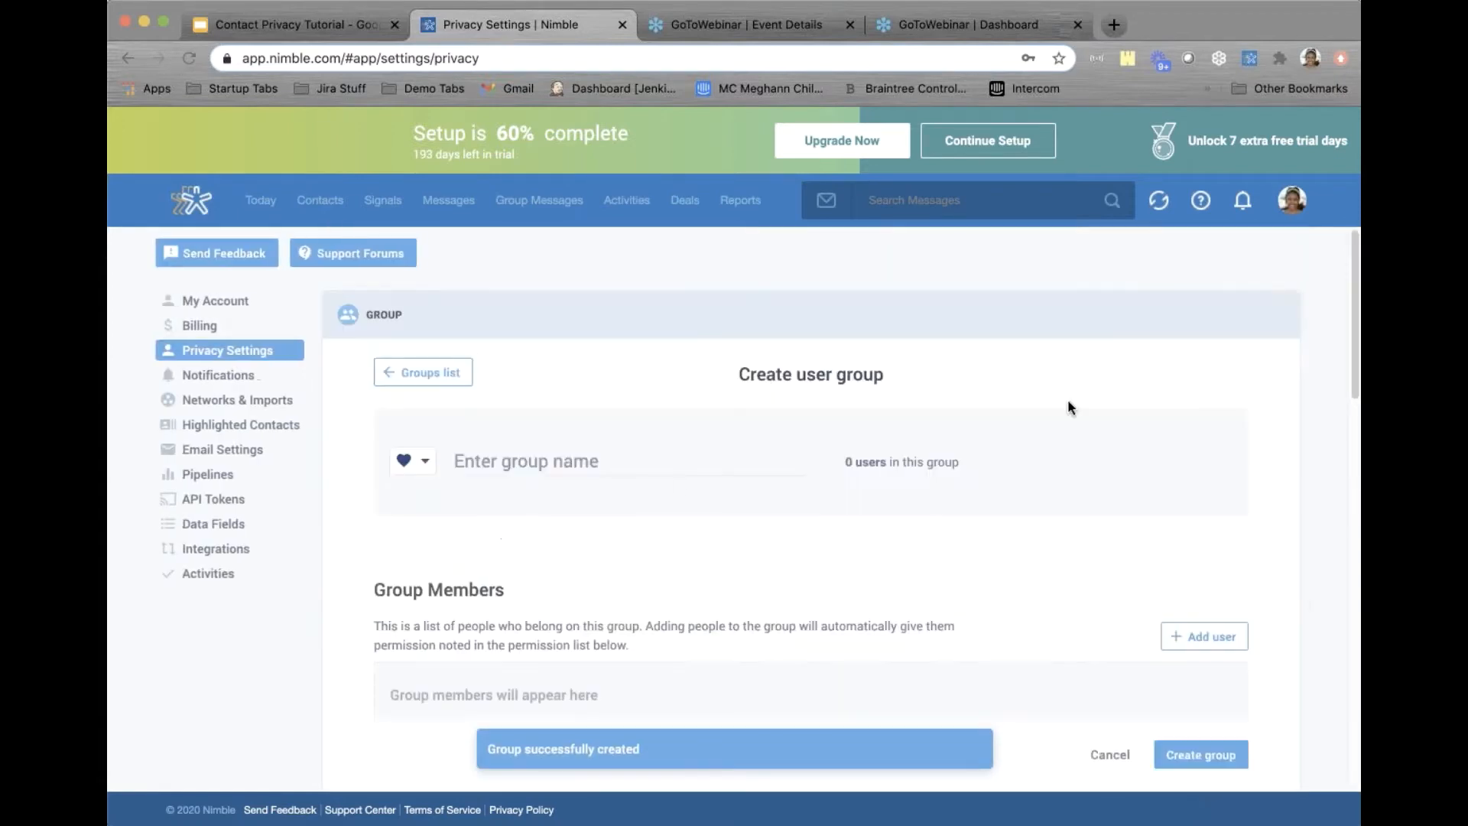
{"action": "left_click", "coordinate": [648, 459]}
{"action": "type", "text": "Cust"}
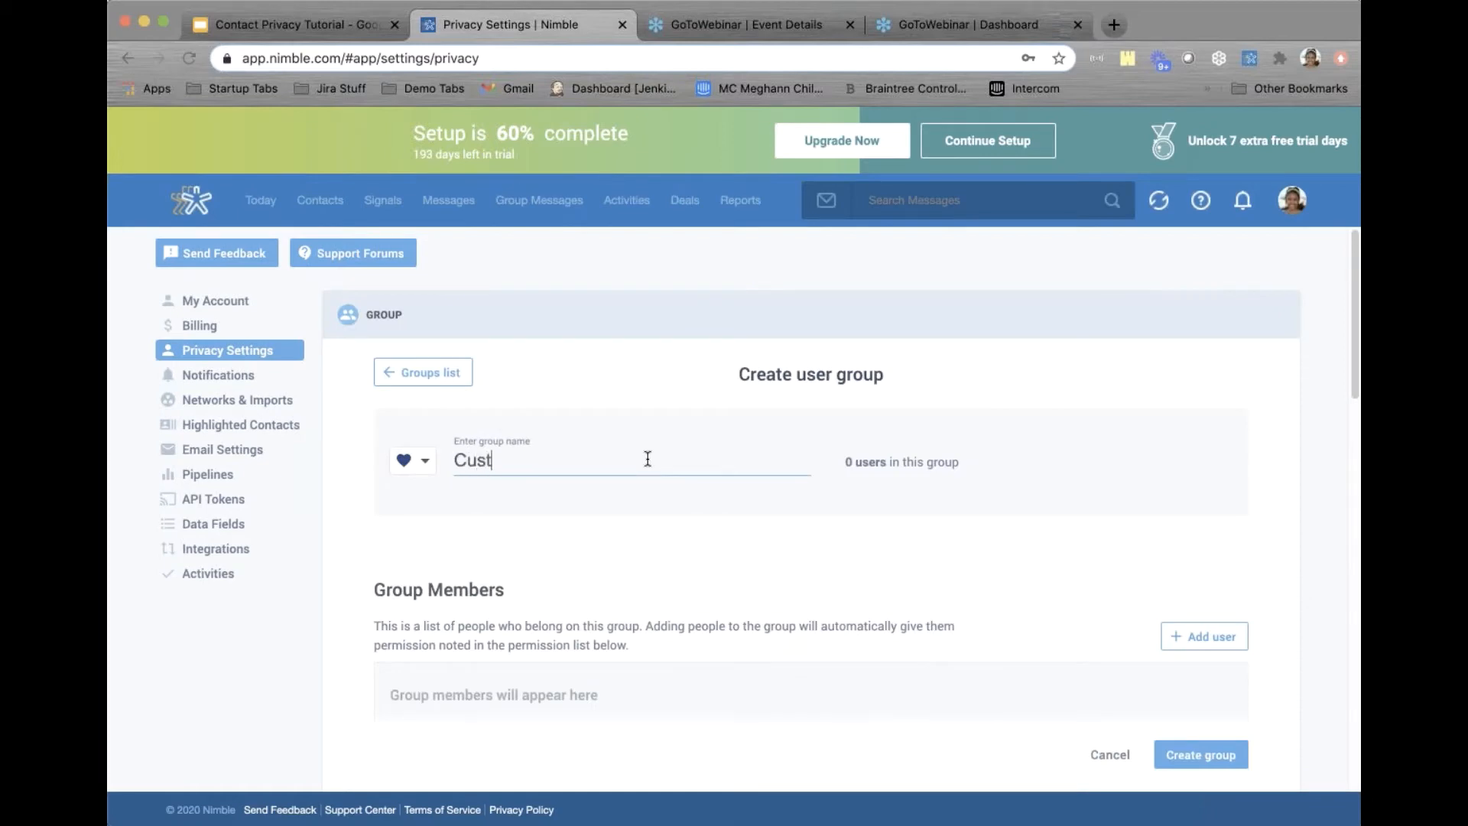
{"action": "type", "text": "omer Support Manager"}
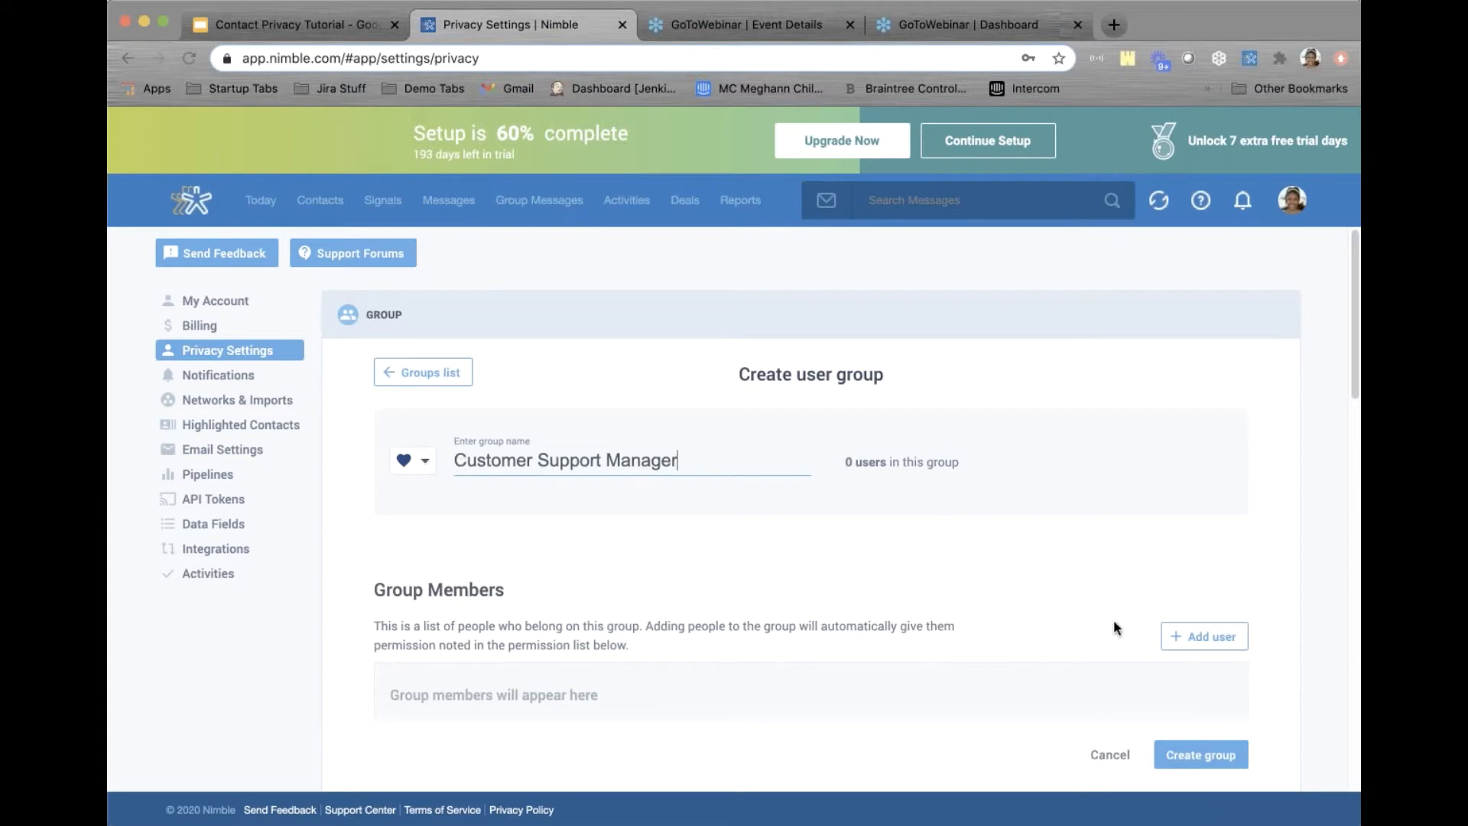
{"action": "scroll", "coordinate": [980, 575], "scroll_direction": "down", "scroll_amount": 2}
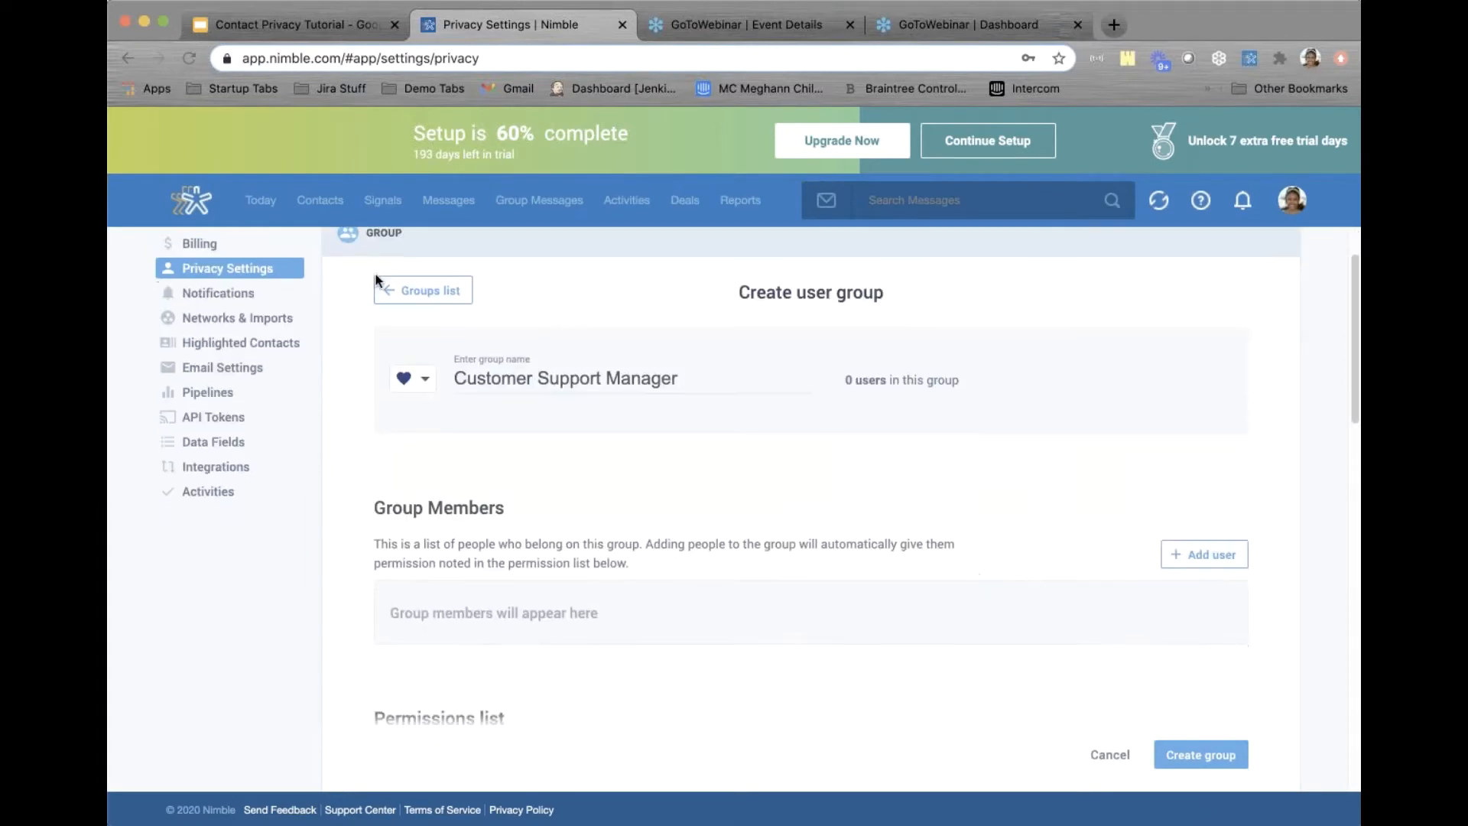
{"action": "left_click", "coordinate": [1200, 557]}
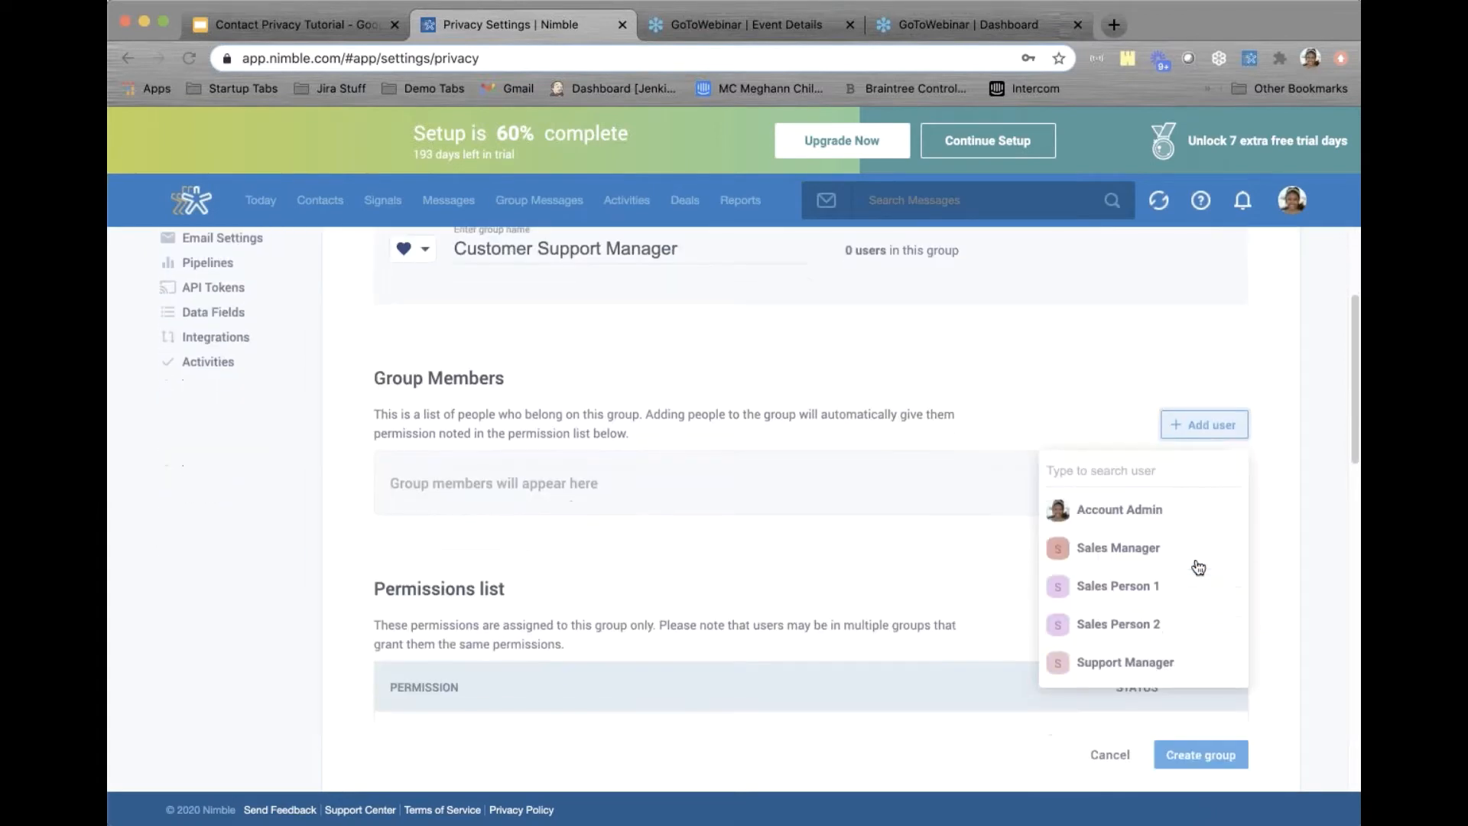
{"action": "scroll", "coordinate": [1193, 562], "scroll_direction": "down", "scroll_amount": 3}
{"action": "left_click", "coordinate": [1117, 662]}
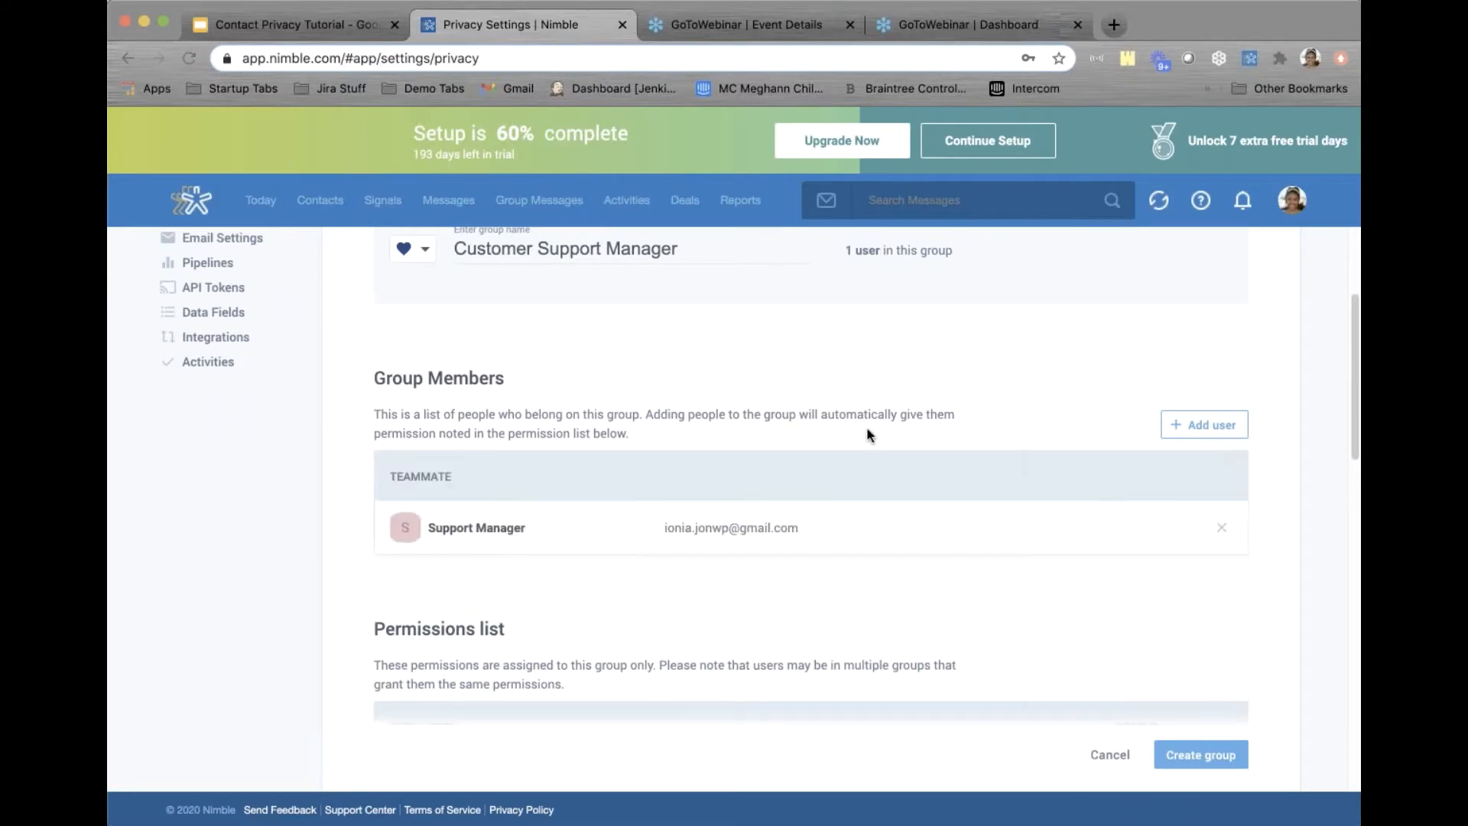
Grant the See all contacts permission, create the group, and return to the groups list
{"action": "scroll", "coordinate": [952, 436], "scroll_direction": "down", "scroll_amount": 7}
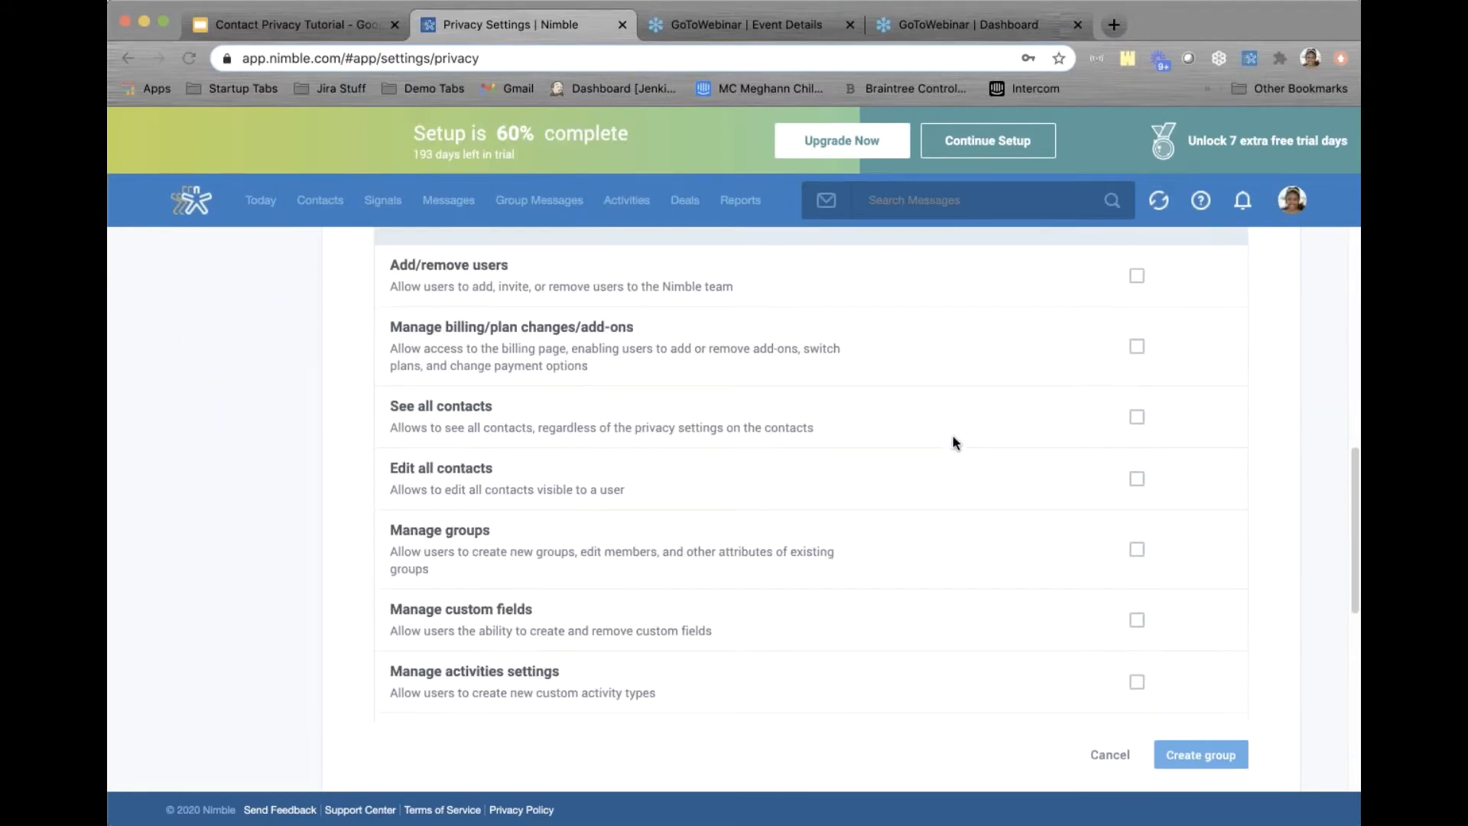
{"action": "left_click", "coordinate": [1137, 418]}
{"action": "left_click", "coordinate": [1204, 746]}
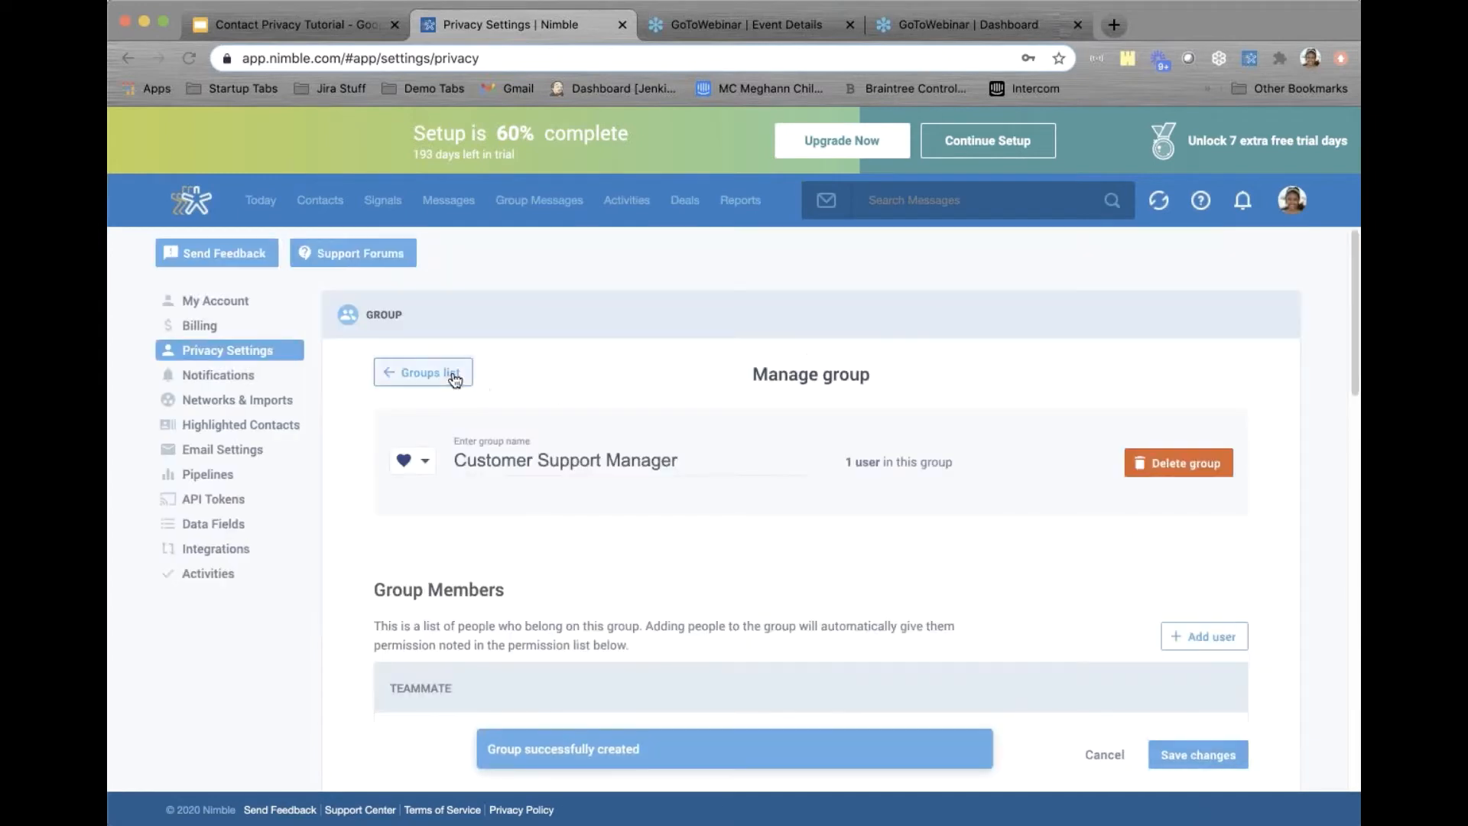
{"action": "left_click", "coordinate": [453, 374]}
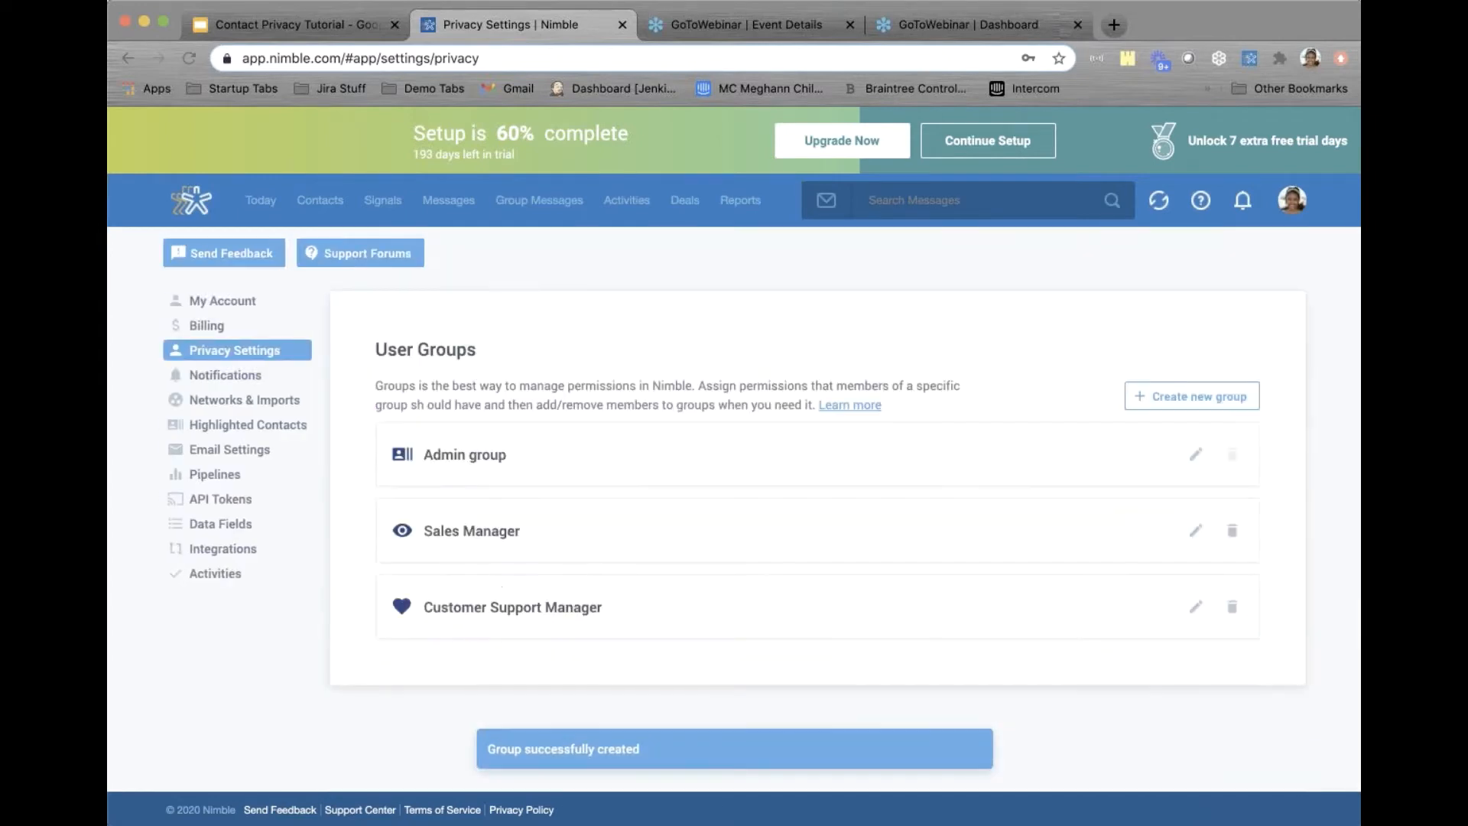
Start a new group named 'Sales Person Team' with Sales Person 1 and Sales Person 2 as members
{"action": "left_click", "coordinate": [1164, 403]}
{"action": "left_click", "coordinate": [571, 455]}
{"action": "type", "text": "Sales"}
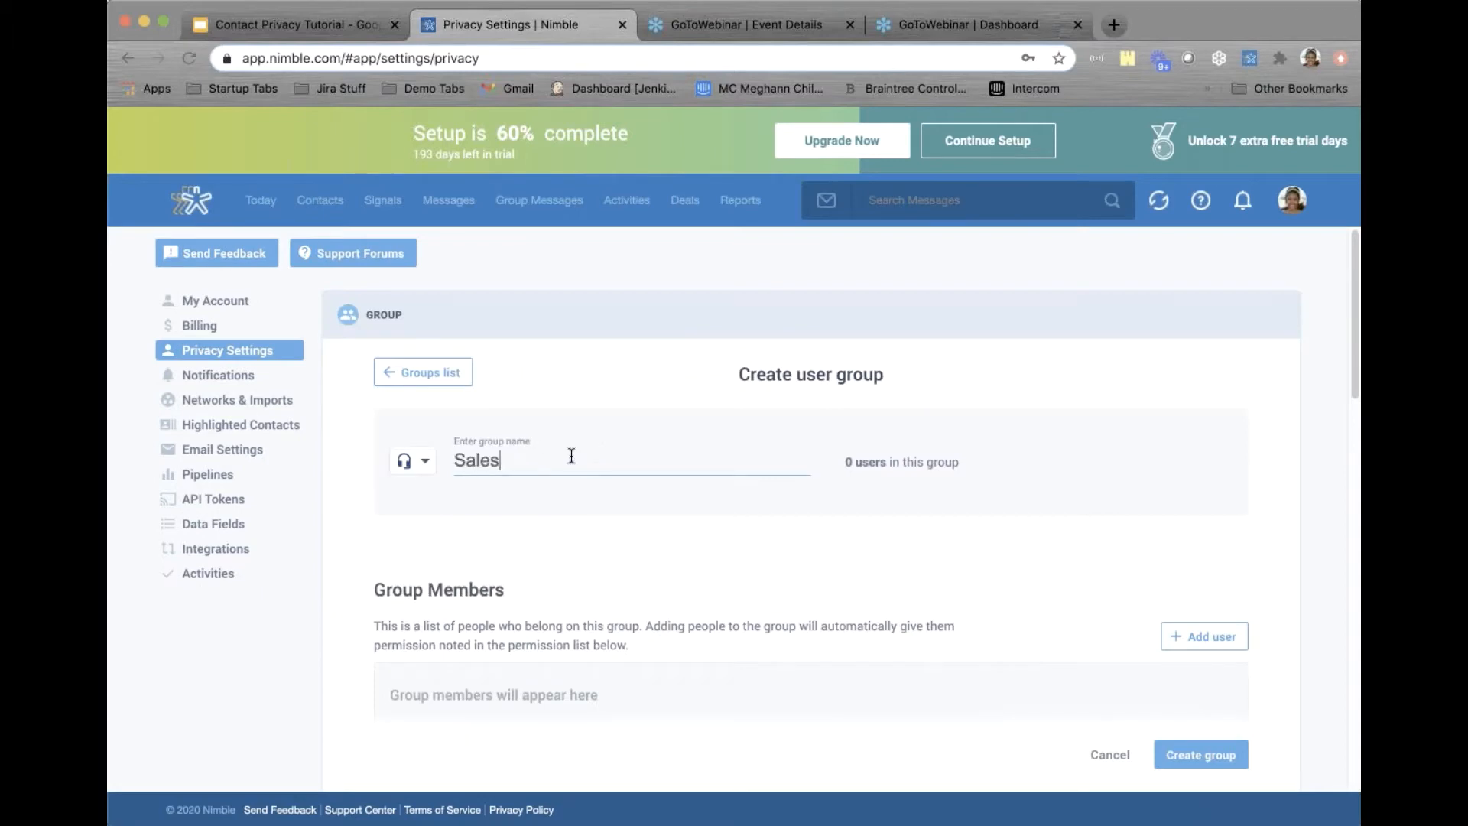
{"action": "type", "text": " Person Team"}
{"action": "scroll", "coordinate": [1071, 497], "scroll_direction": "down", "scroll_amount": 3}
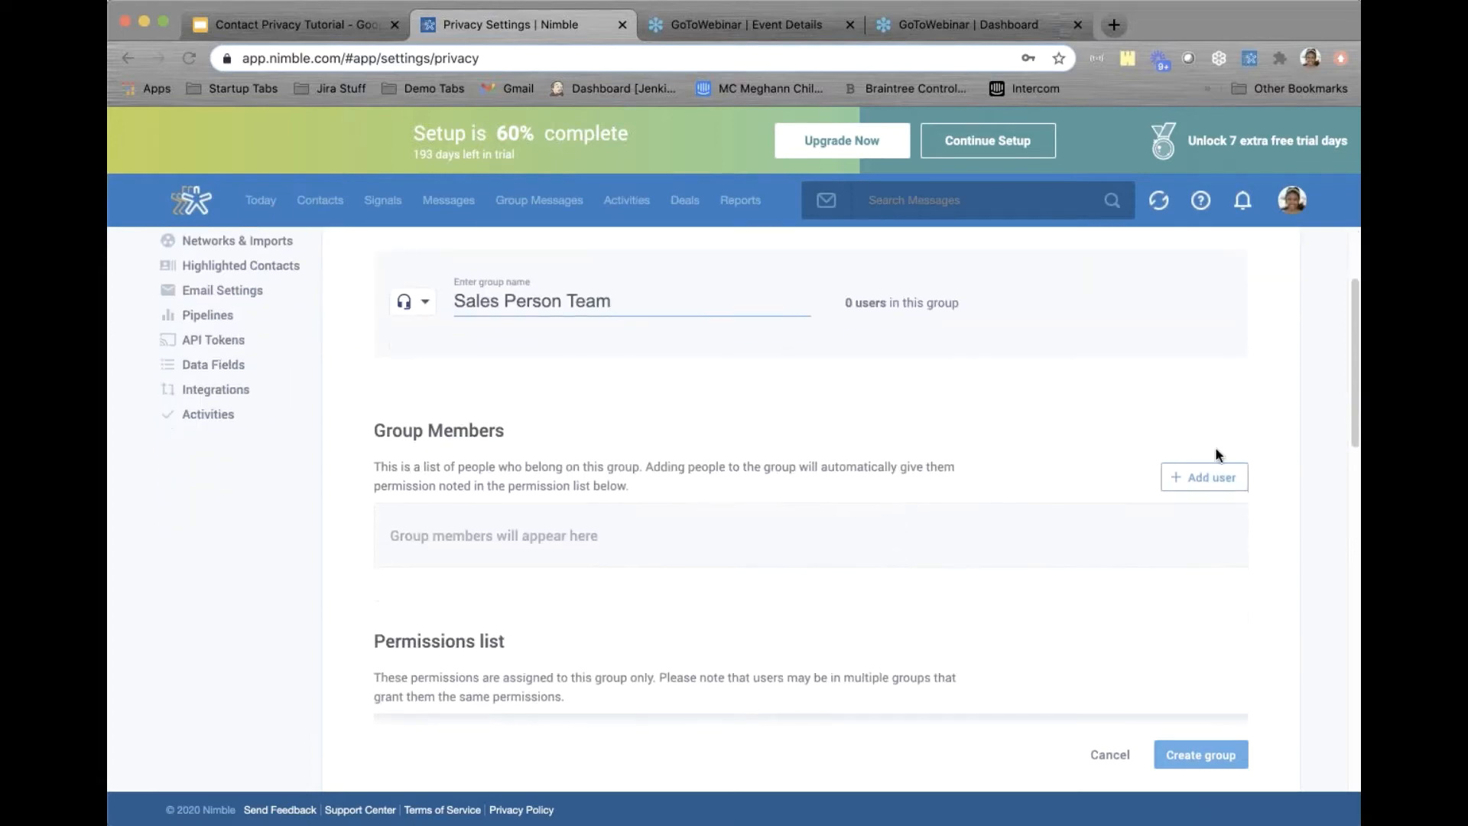
{"action": "left_click", "coordinate": [1207, 477]}
{"action": "left_click", "coordinate": [1137, 639]}
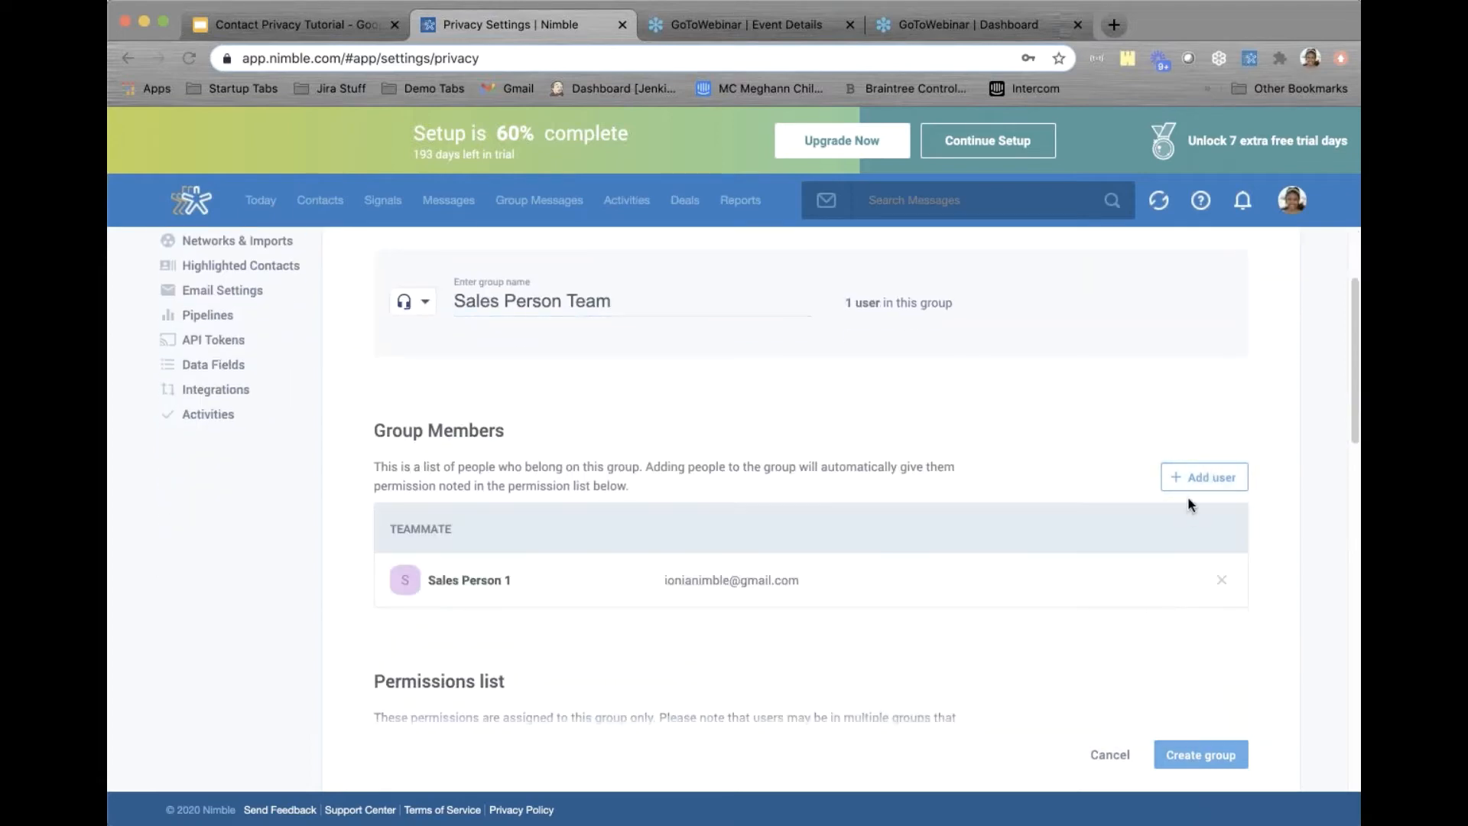
{"action": "left_click", "coordinate": [1192, 477]}
{"action": "left_click", "coordinate": [1154, 674]}
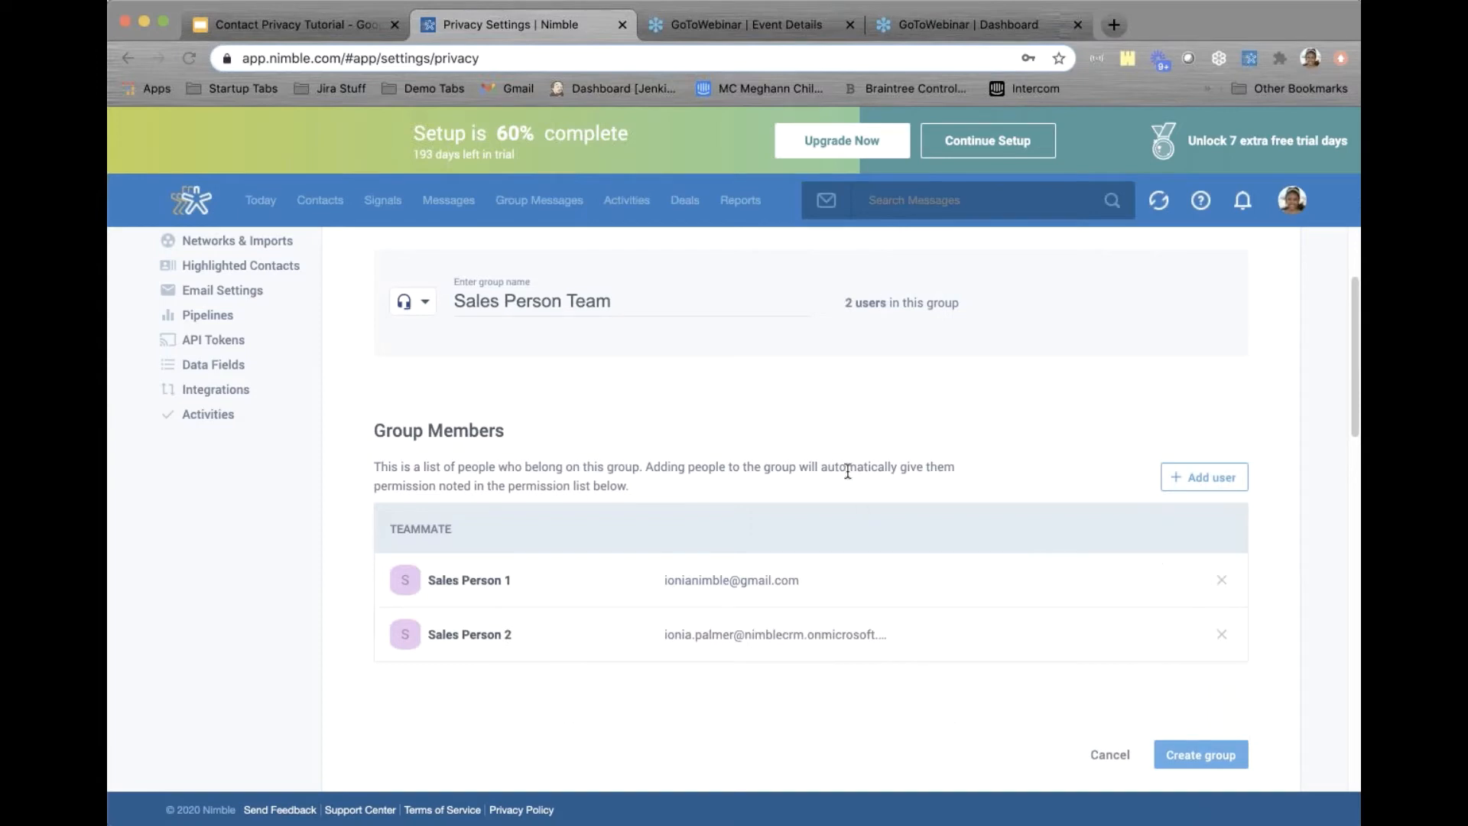
Grant the group the Edit all contacts permission, save it, and return to the contacts list
{"action": "scroll", "coordinate": [847, 472], "scroll_direction": "down", "scroll_amount": 10}
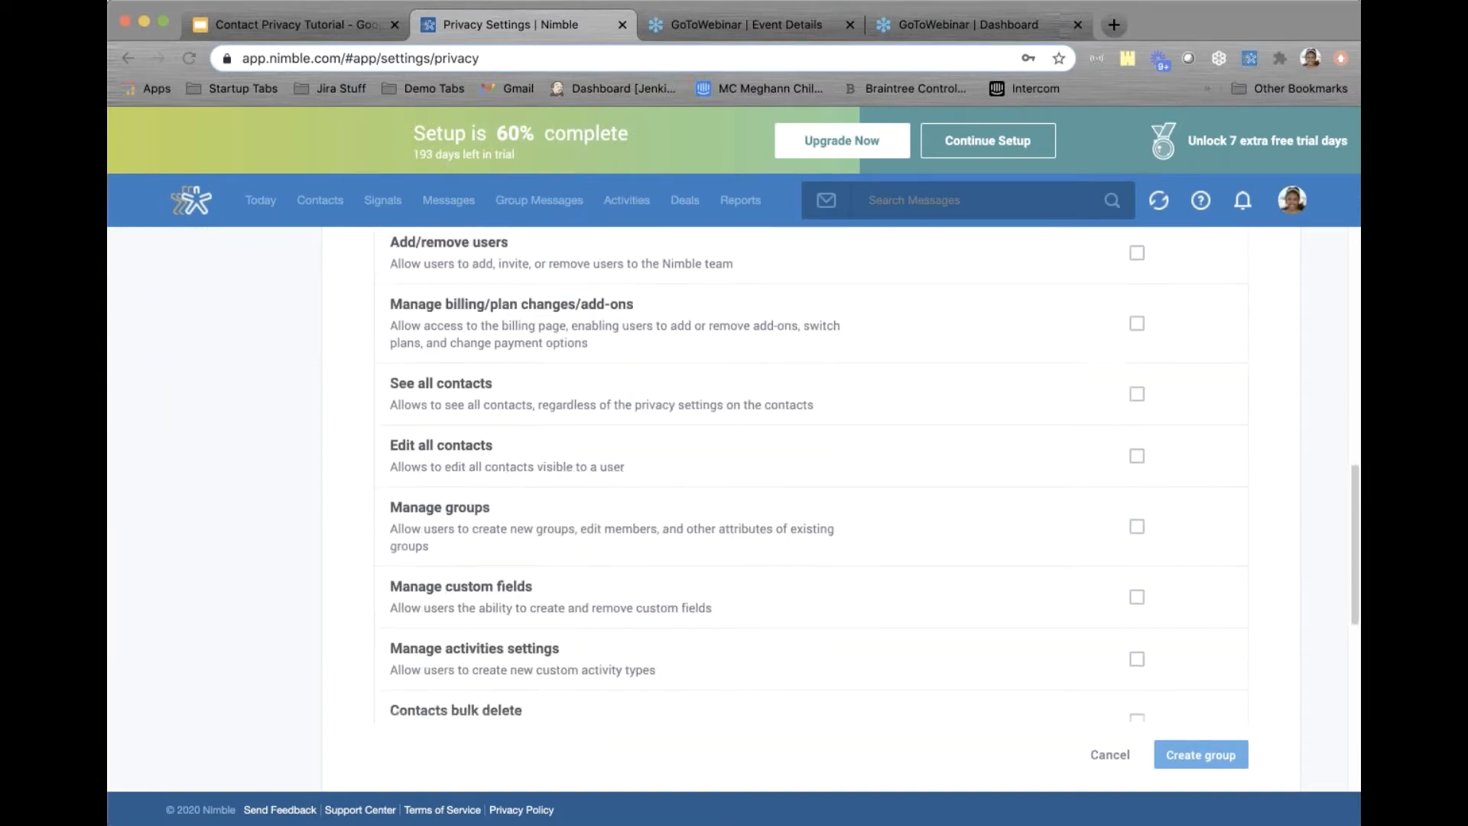
{"action": "left_click", "coordinate": [1137, 448]}
{"action": "scroll", "coordinate": [1137, 449], "scroll_direction": "up", "scroll_amount": 1}
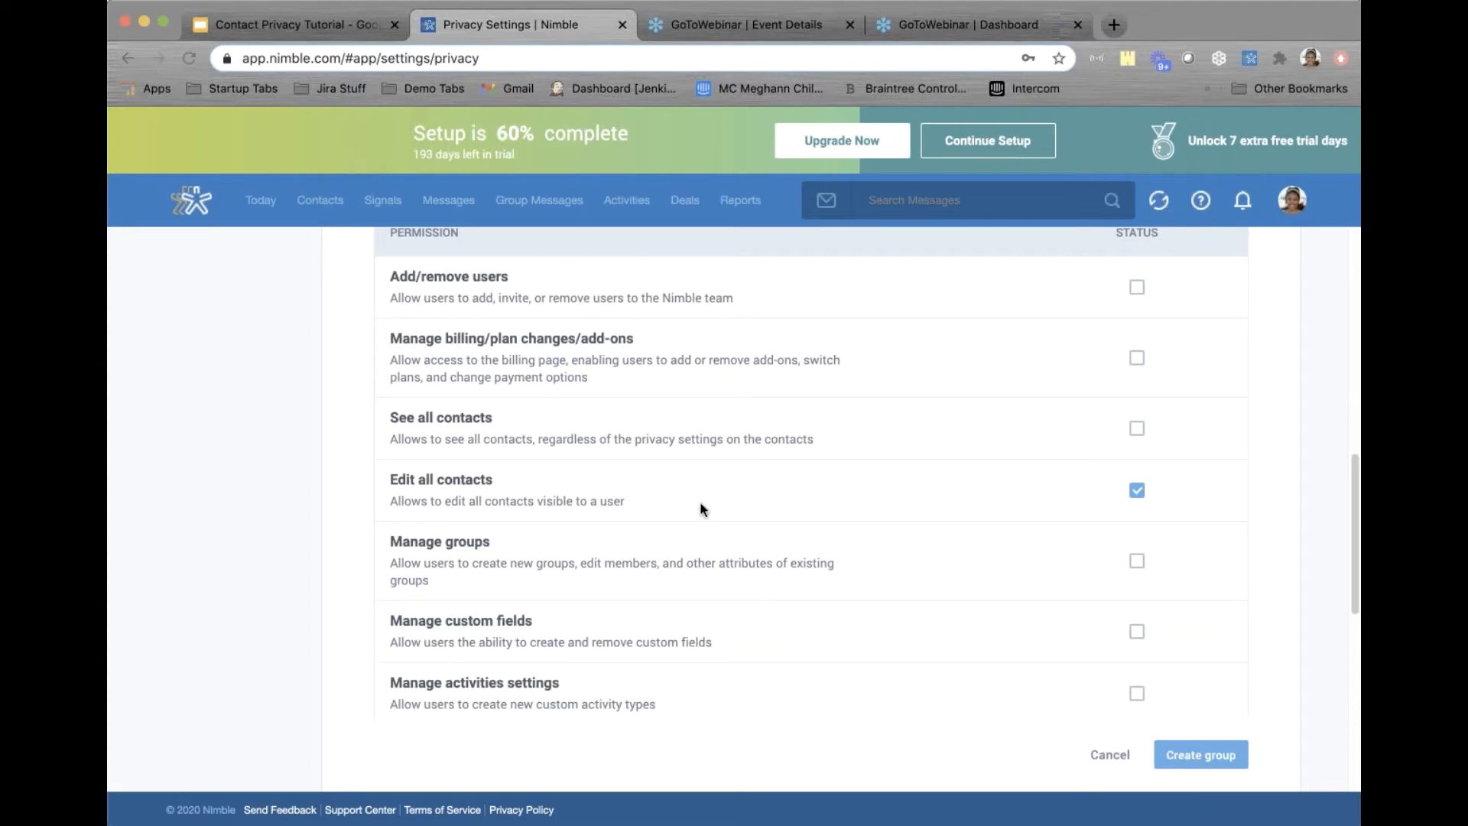
{"action": "left_click", "coordinate": [1196, 753]}
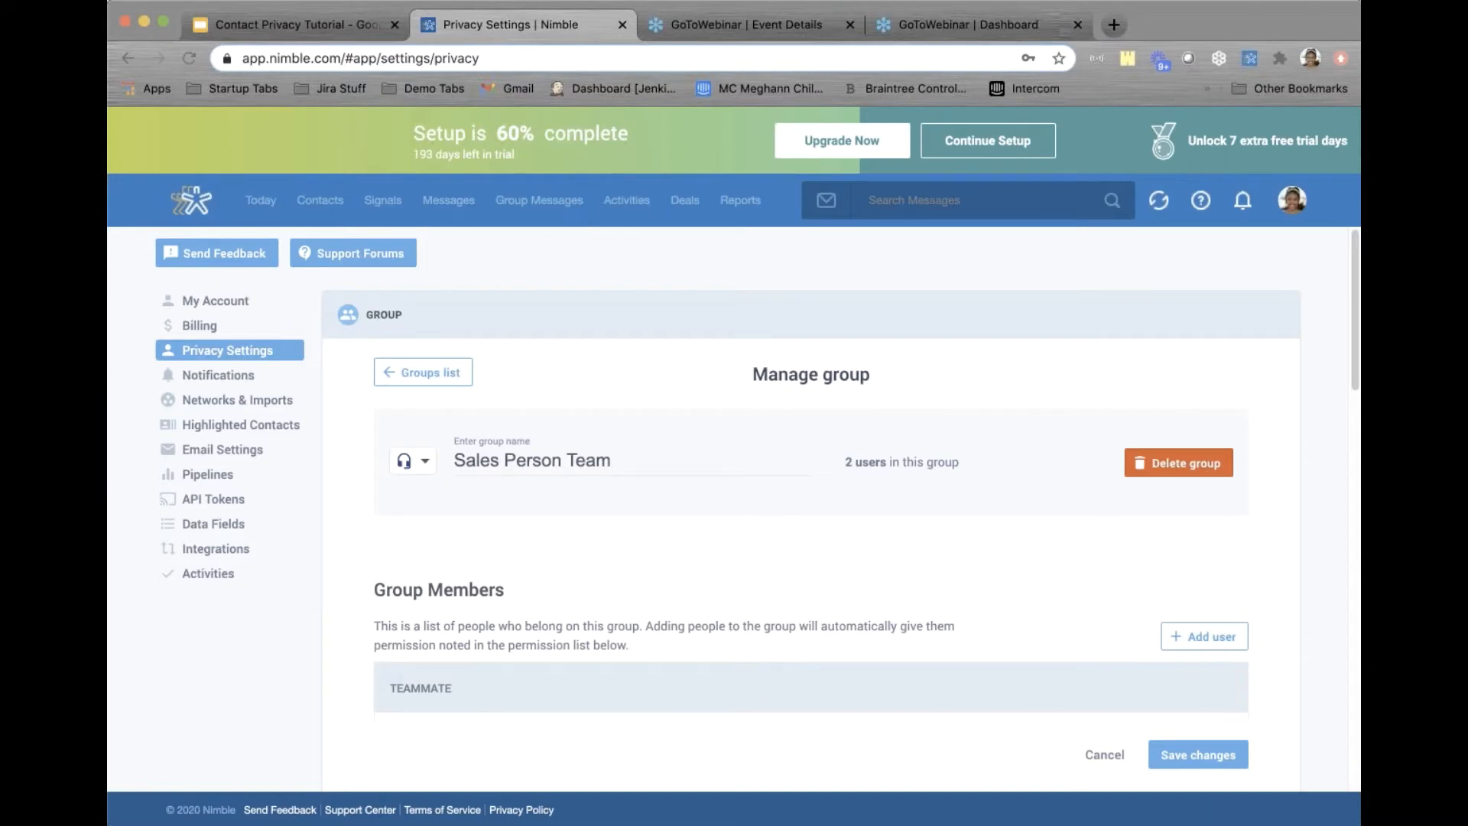
{"action": "left_click", "coordinate": [337, 206]}
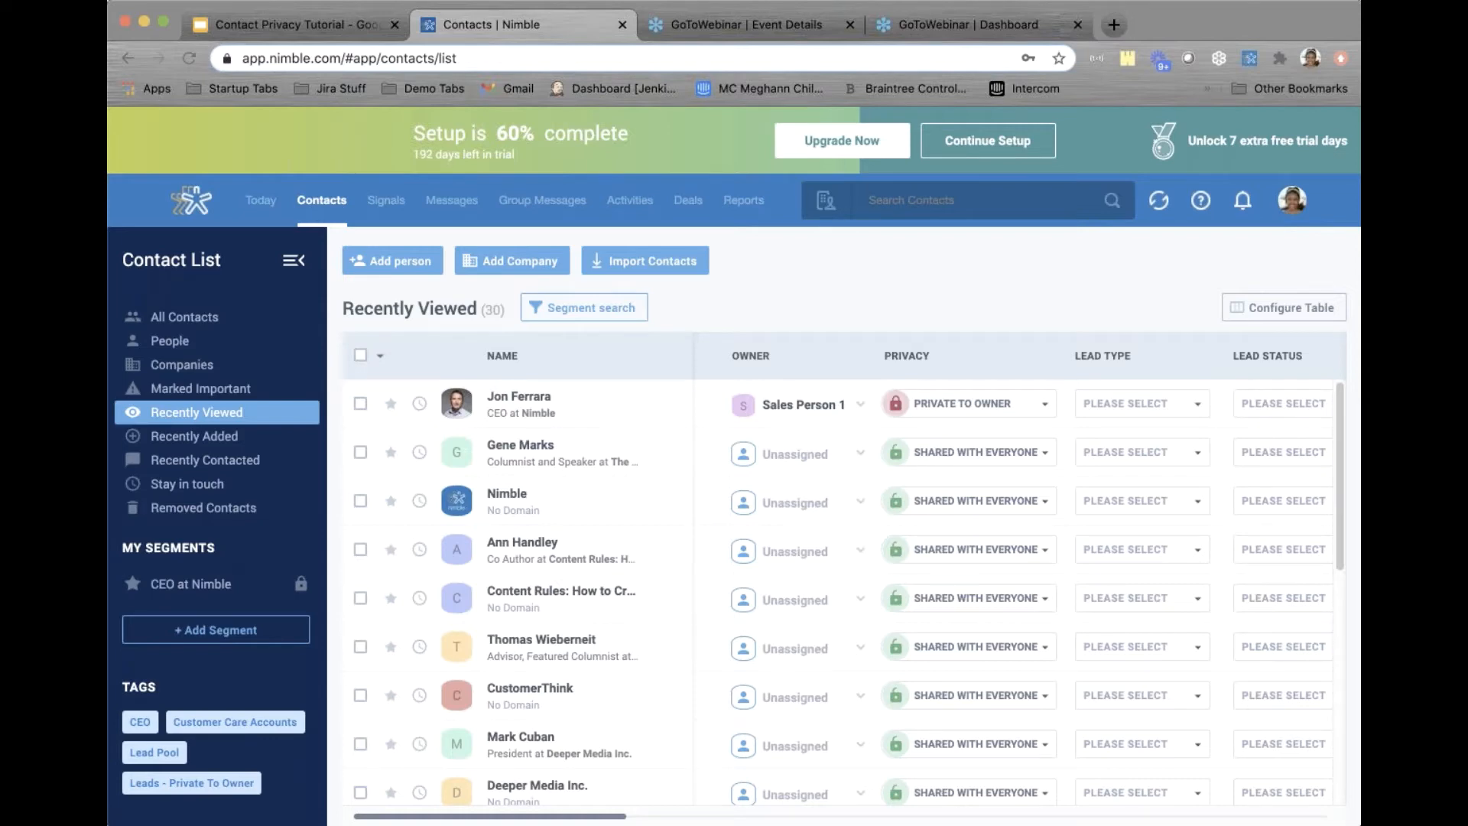
Filter contacts by the Customer Care Accounts tag and select all 22 listed contacts
{"action": "left_click", "coordinate": [270, 727]}
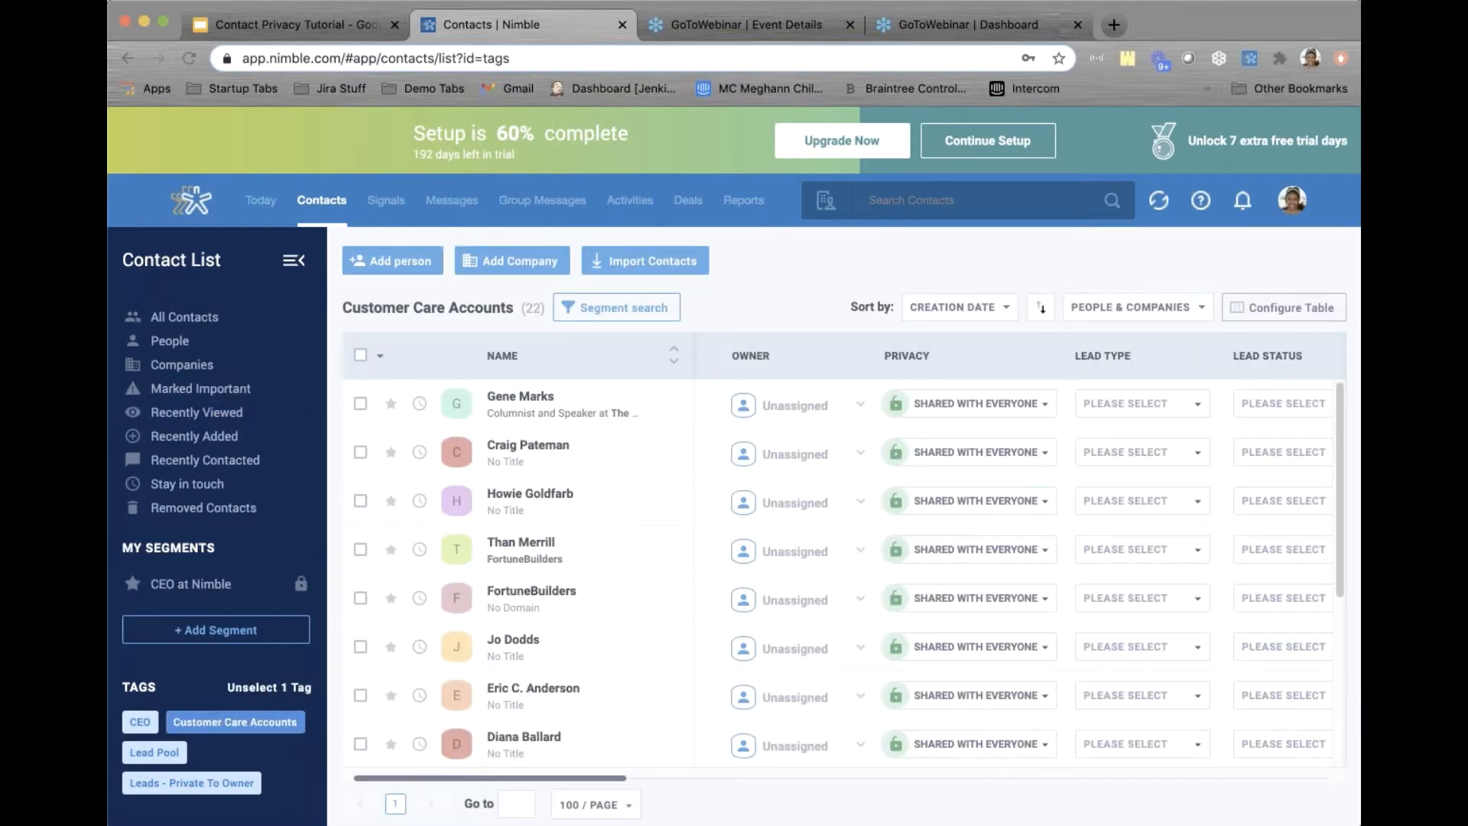
{"action": "left_click", "coordinate": [361, 356]}
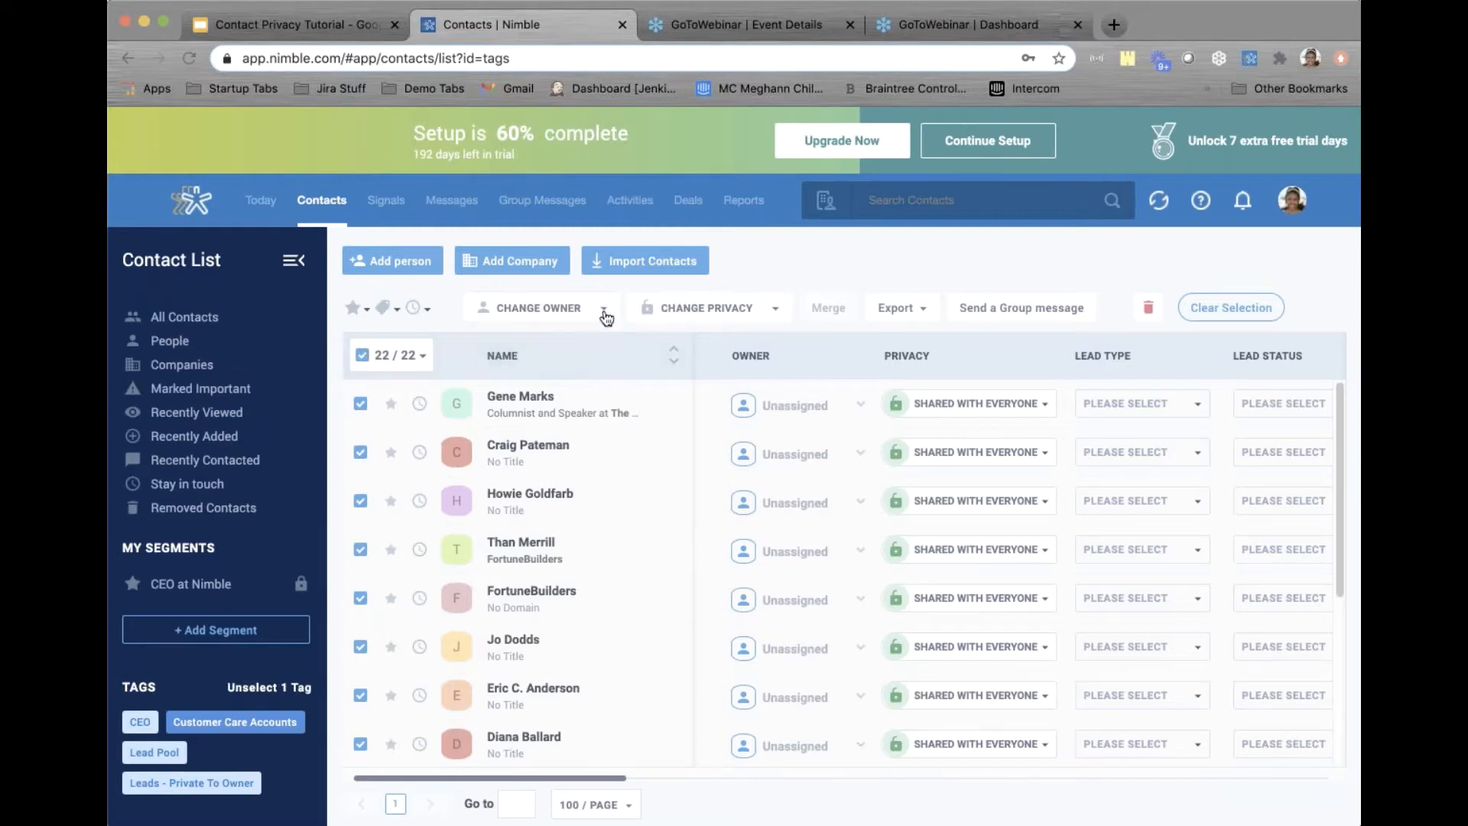
Reset privacy rules so the Customer Support Manager group can view and edit the selected contacts, then update the list
{"action": "left_click", "coordinate": [698, 314]}
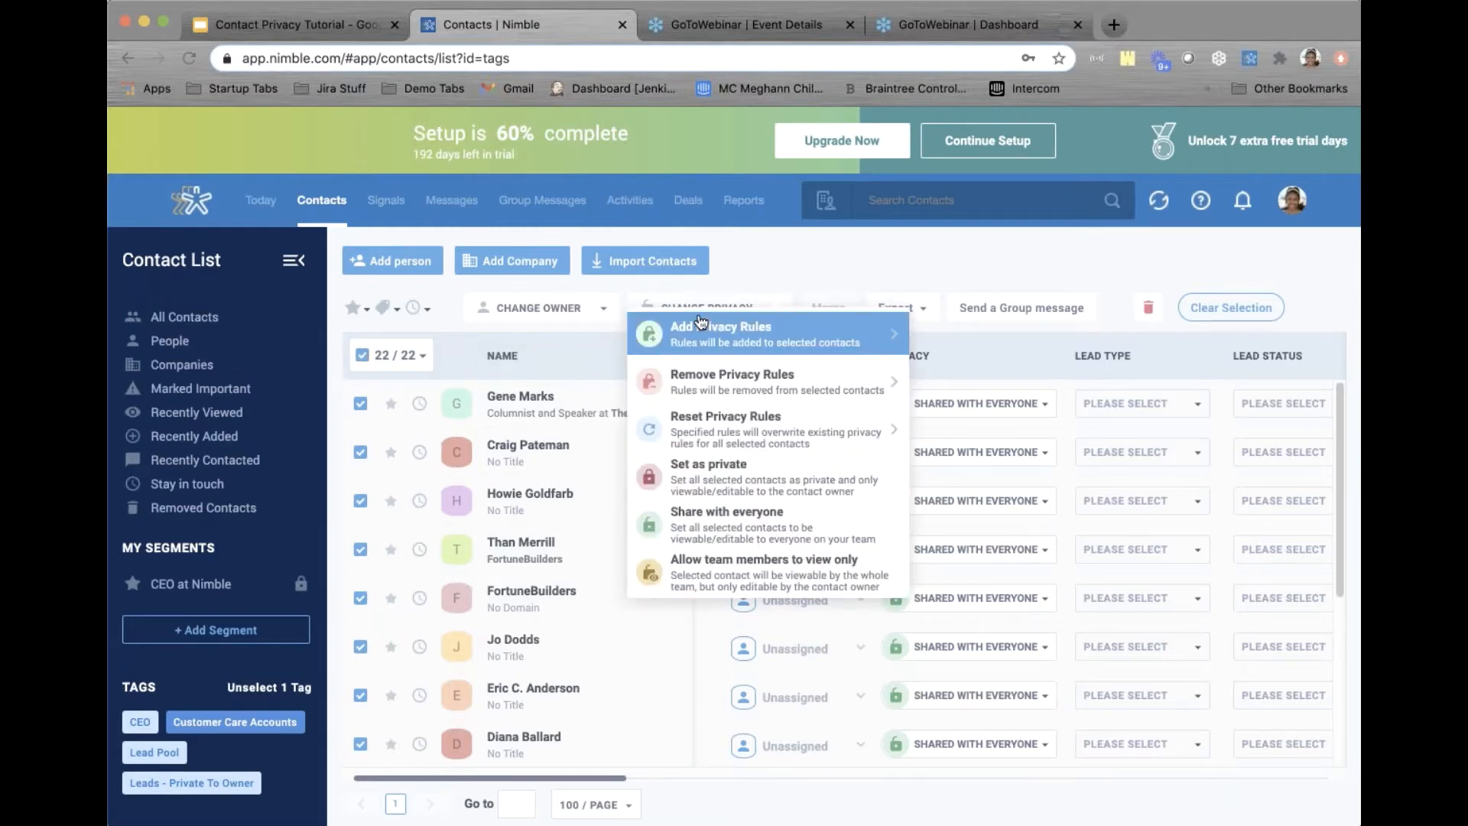
{"action": "left_click", "coordinate": [716, 447]}
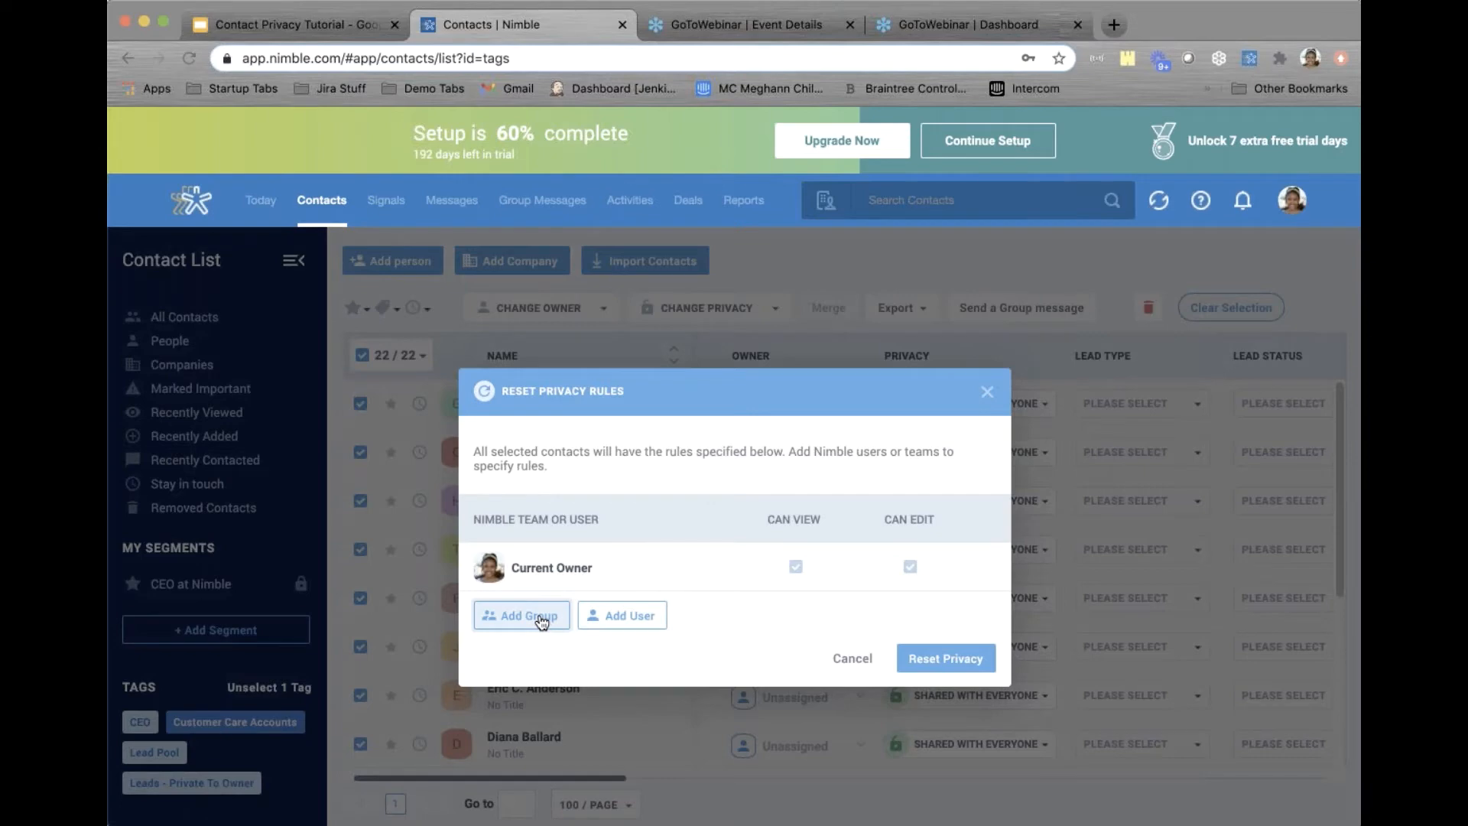
{"action": "left_click", "coordinate": [542, 623]}
{"action": "left_click", "coordinate": [587, 692]}
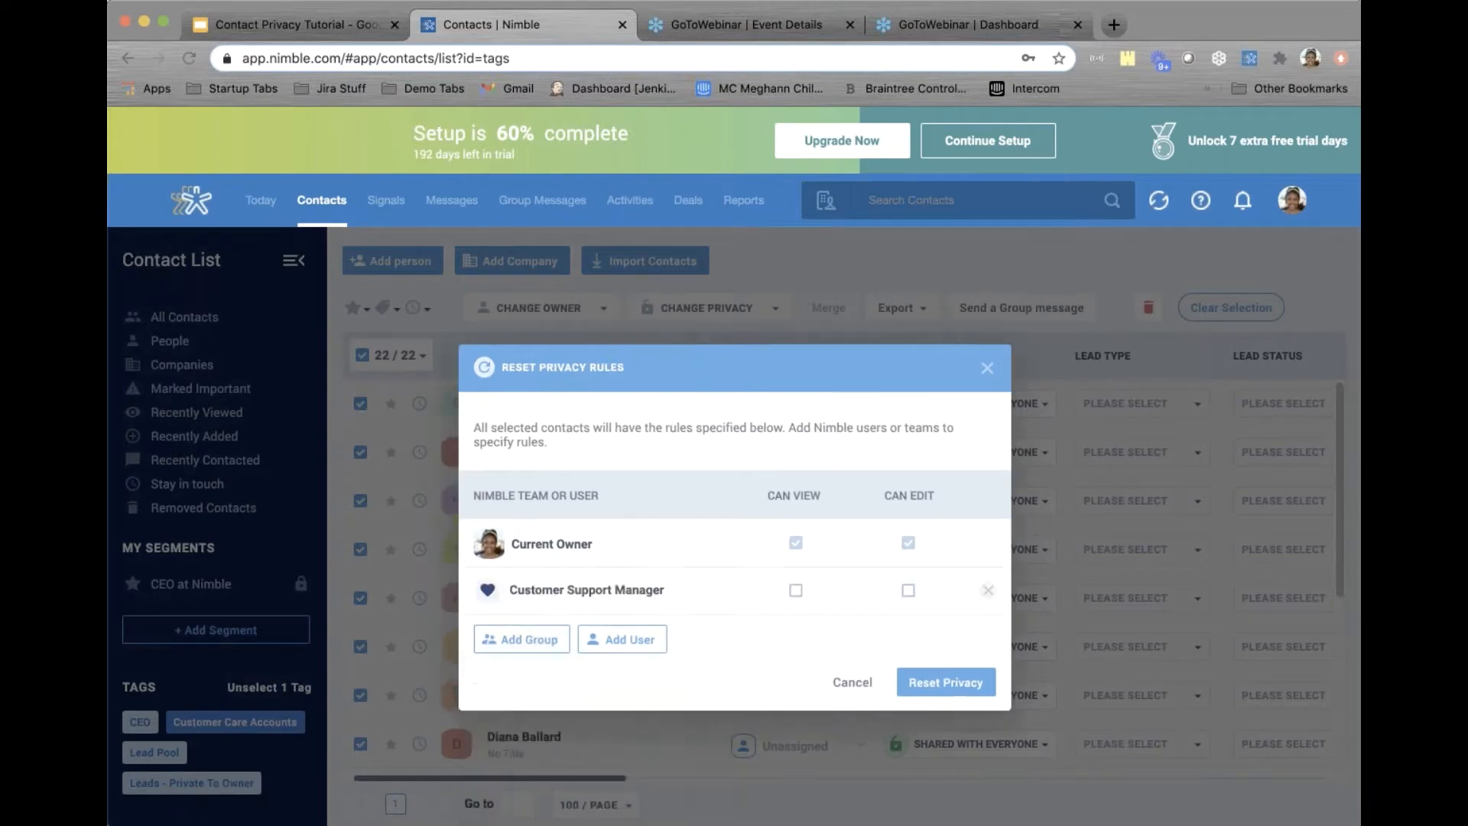
{"action": "left_click", "coordinate": [798, 594]}
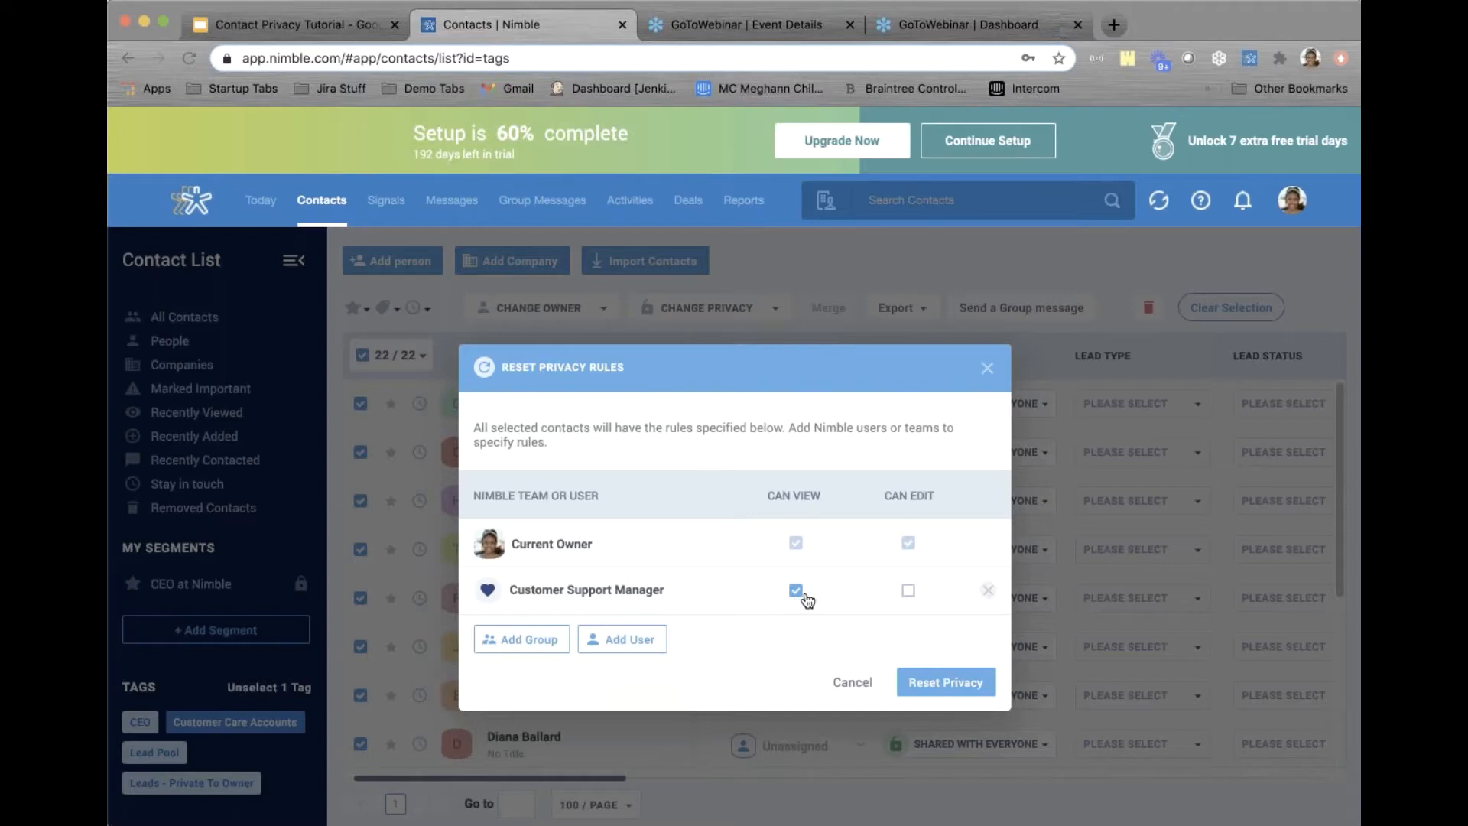
{"action": "left_click", "coordinate": [911, 593]}
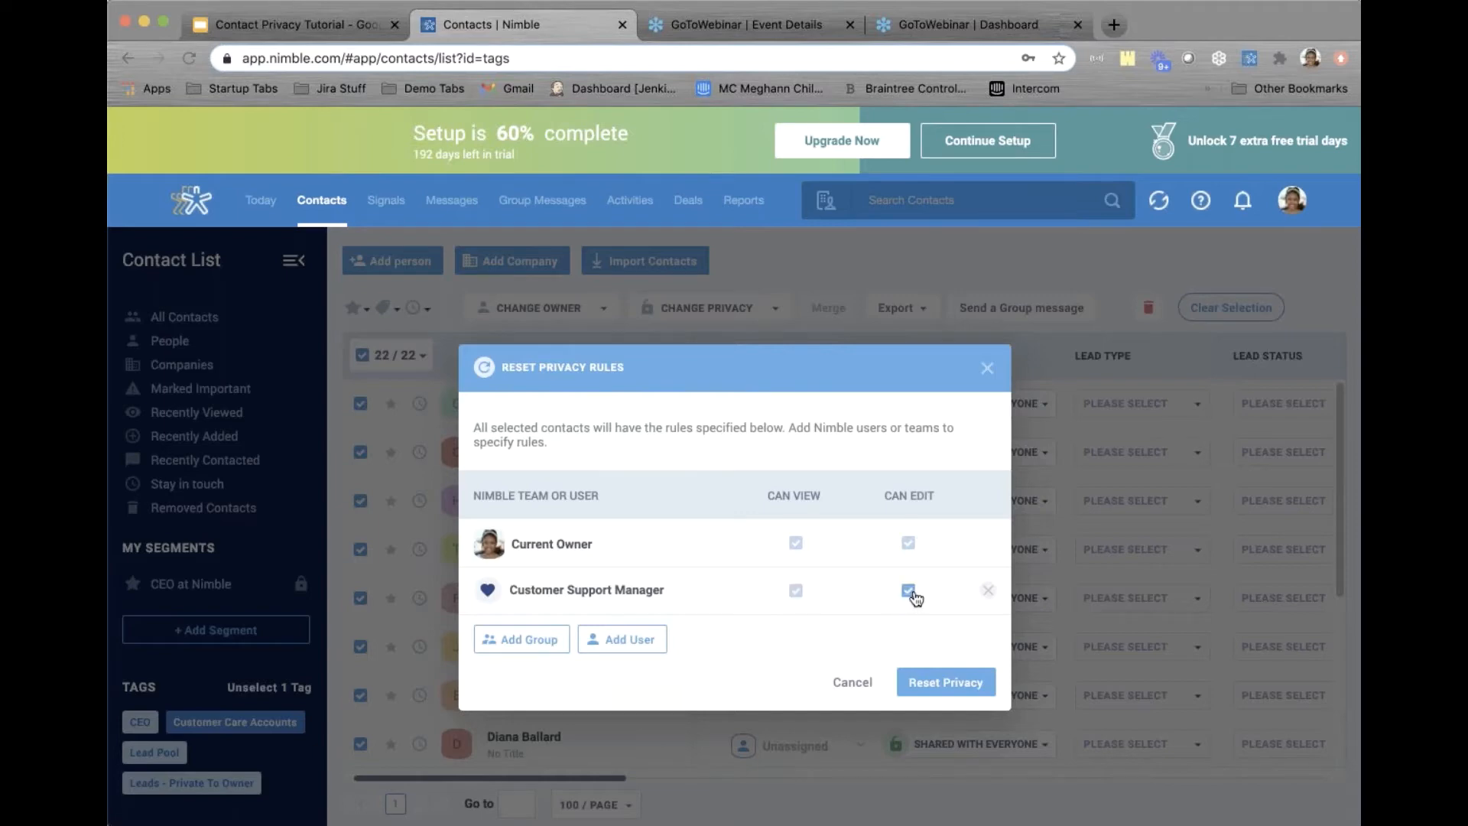
{"action": "left_click", "coordinate": [948, 685]}
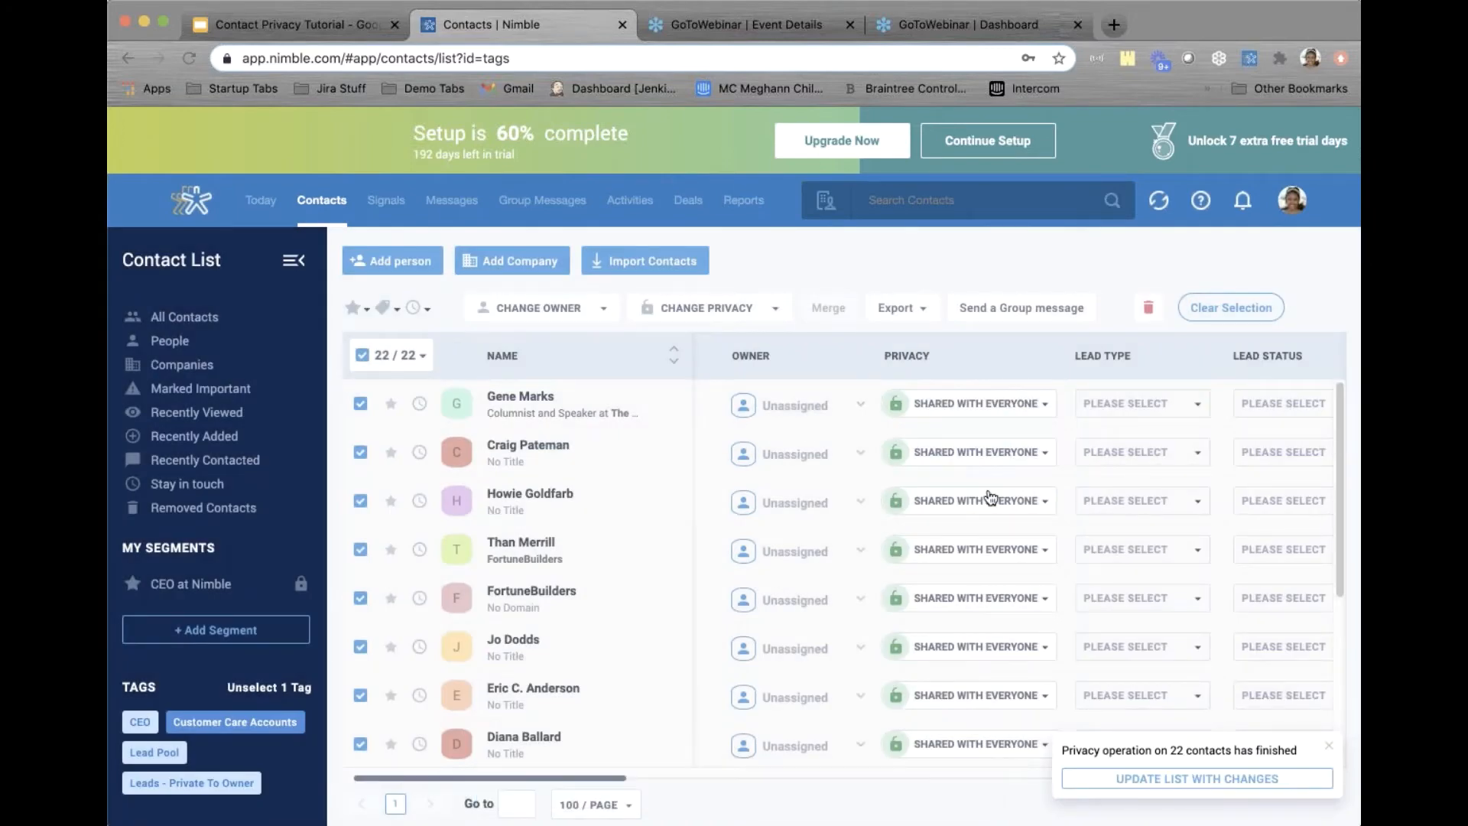
{"action": "left_click", "coordinate": [1152, 779]}
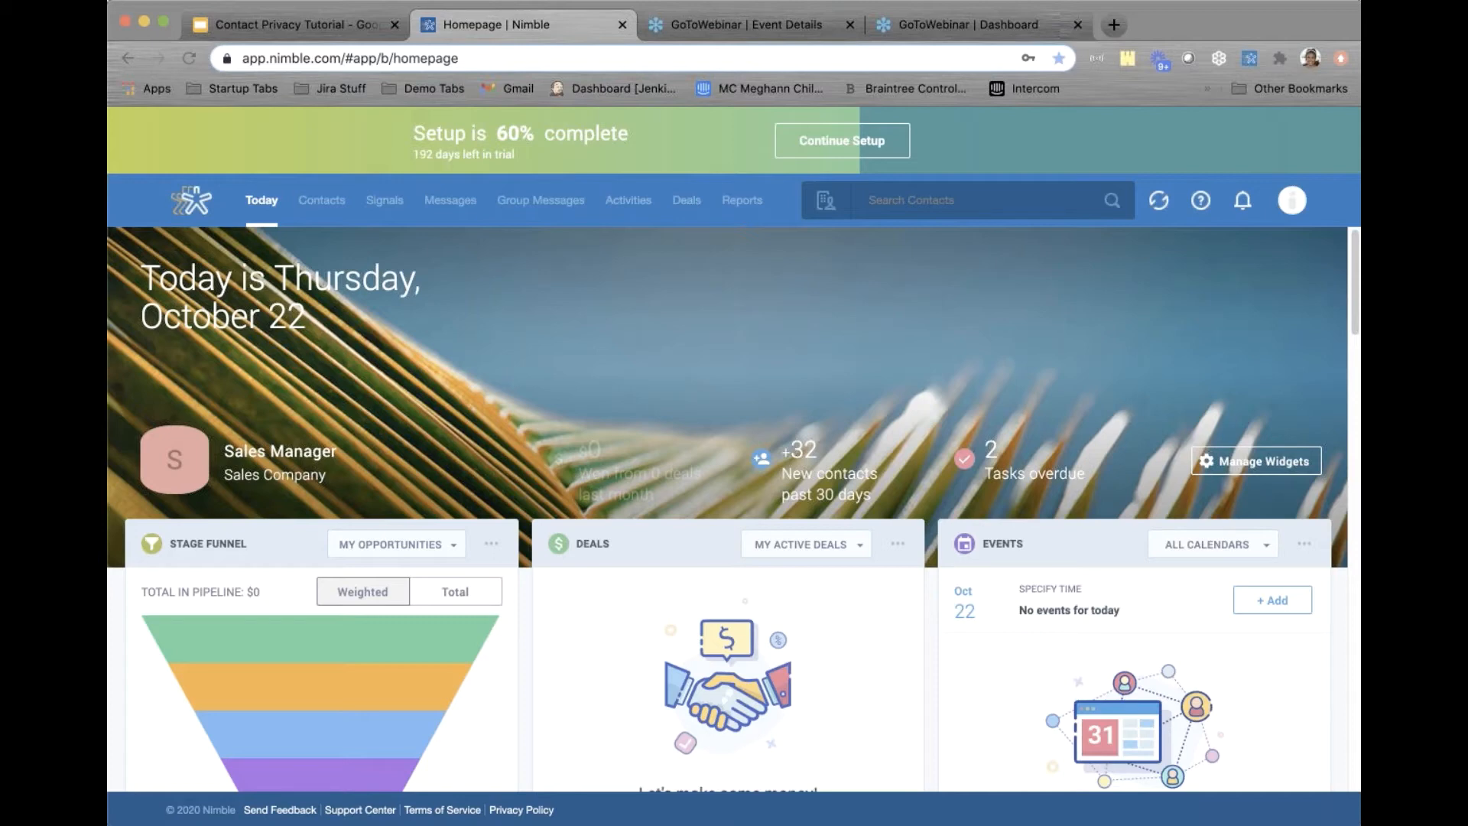
From the contact list, filter by the Lead Pool tag to show its 30 contacts
{"action": "left_click", "coordinate": [322, 205]}
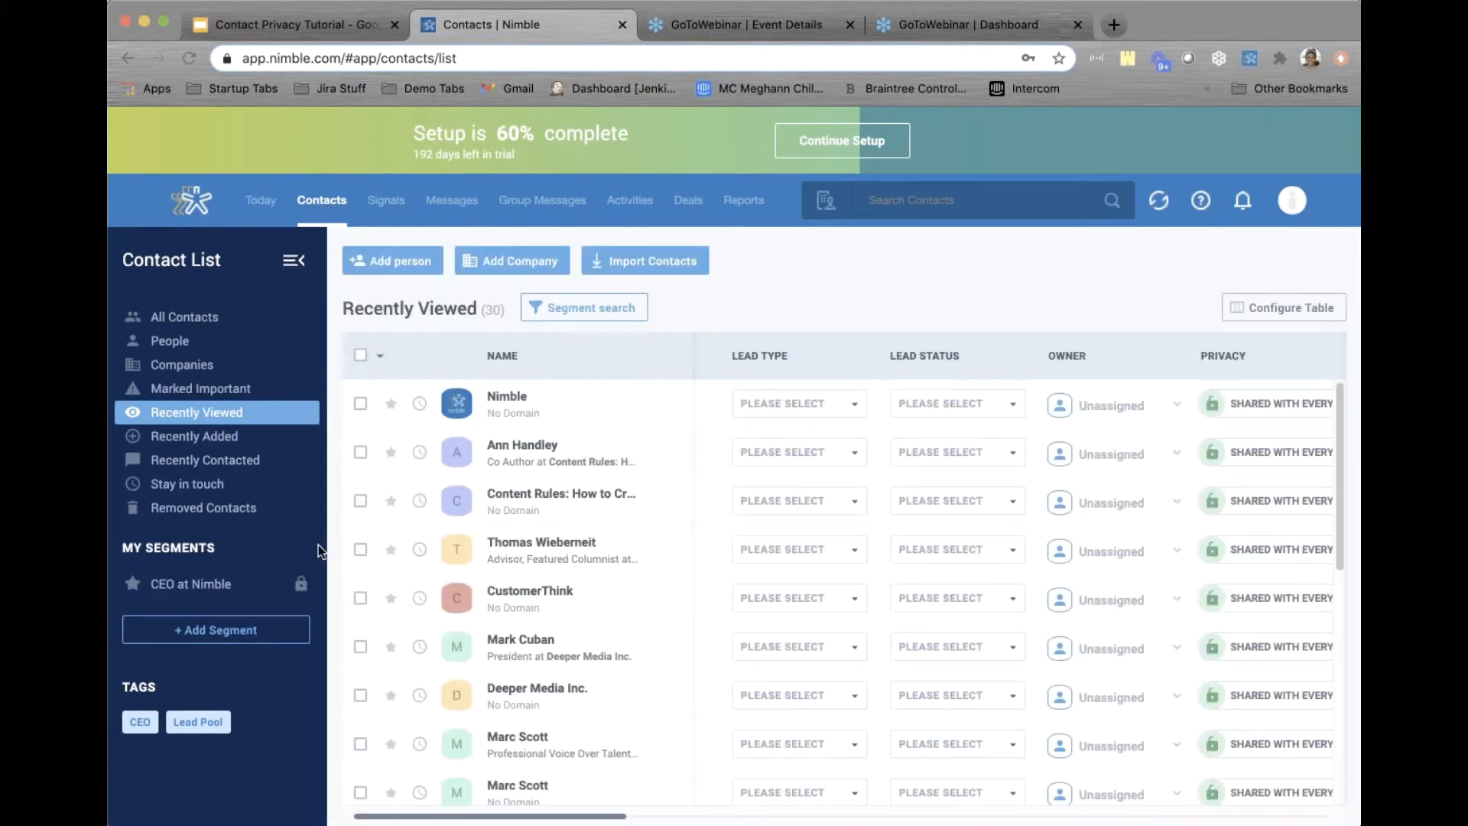
{"action": "scroll", "coordinate": [318, 545], "scroll_direction": "down", "scroll_amount": 1}
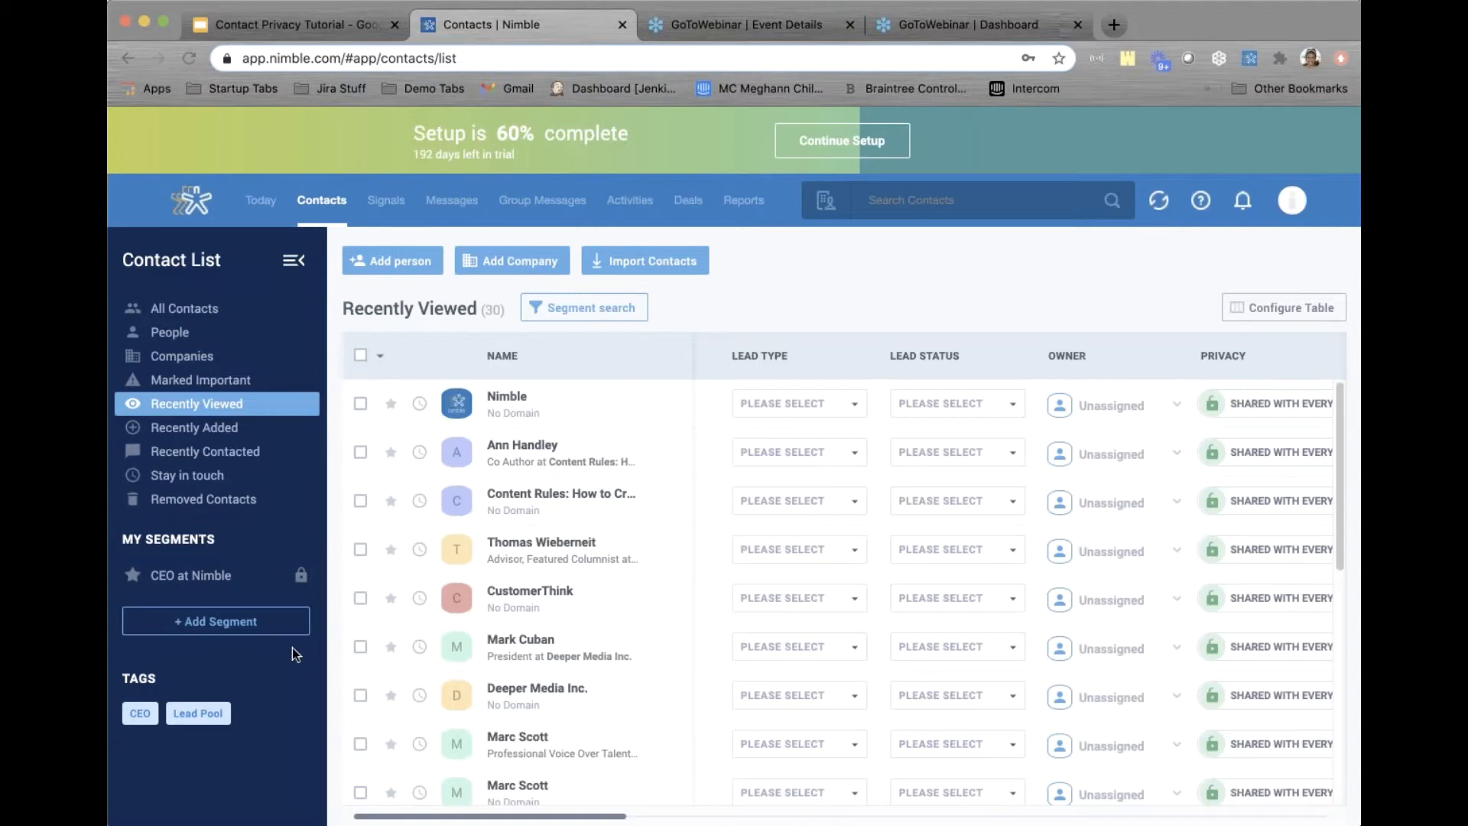
{"action": "mouse_move", "coordinate": [214, 726]}
{"action": "left_click", "coordinate": [198, 719]}
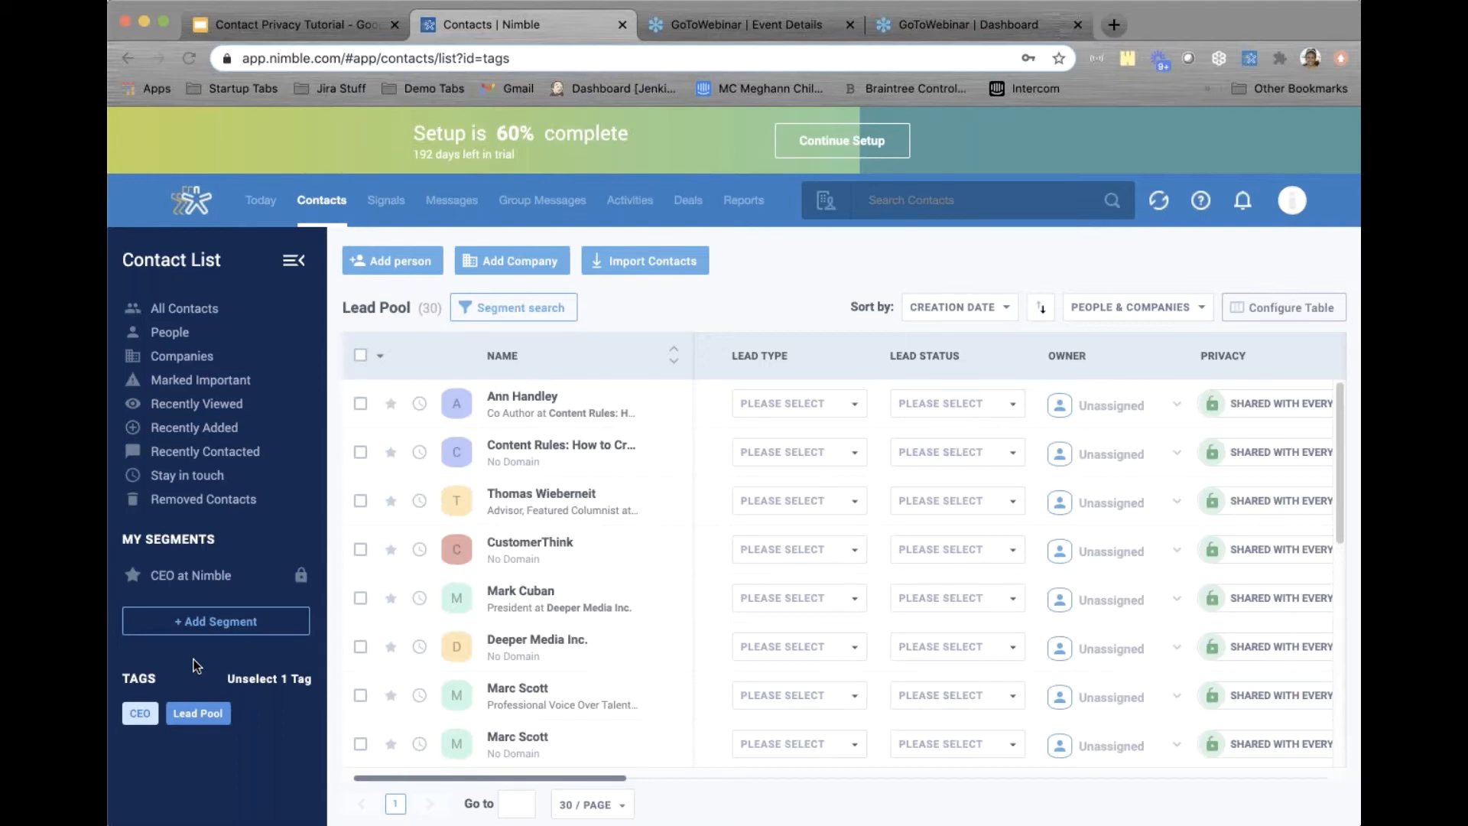
{"action": "scroll", "coordinate": [573, 527], "scroll_direction": "down", "scroll_amount": 5}
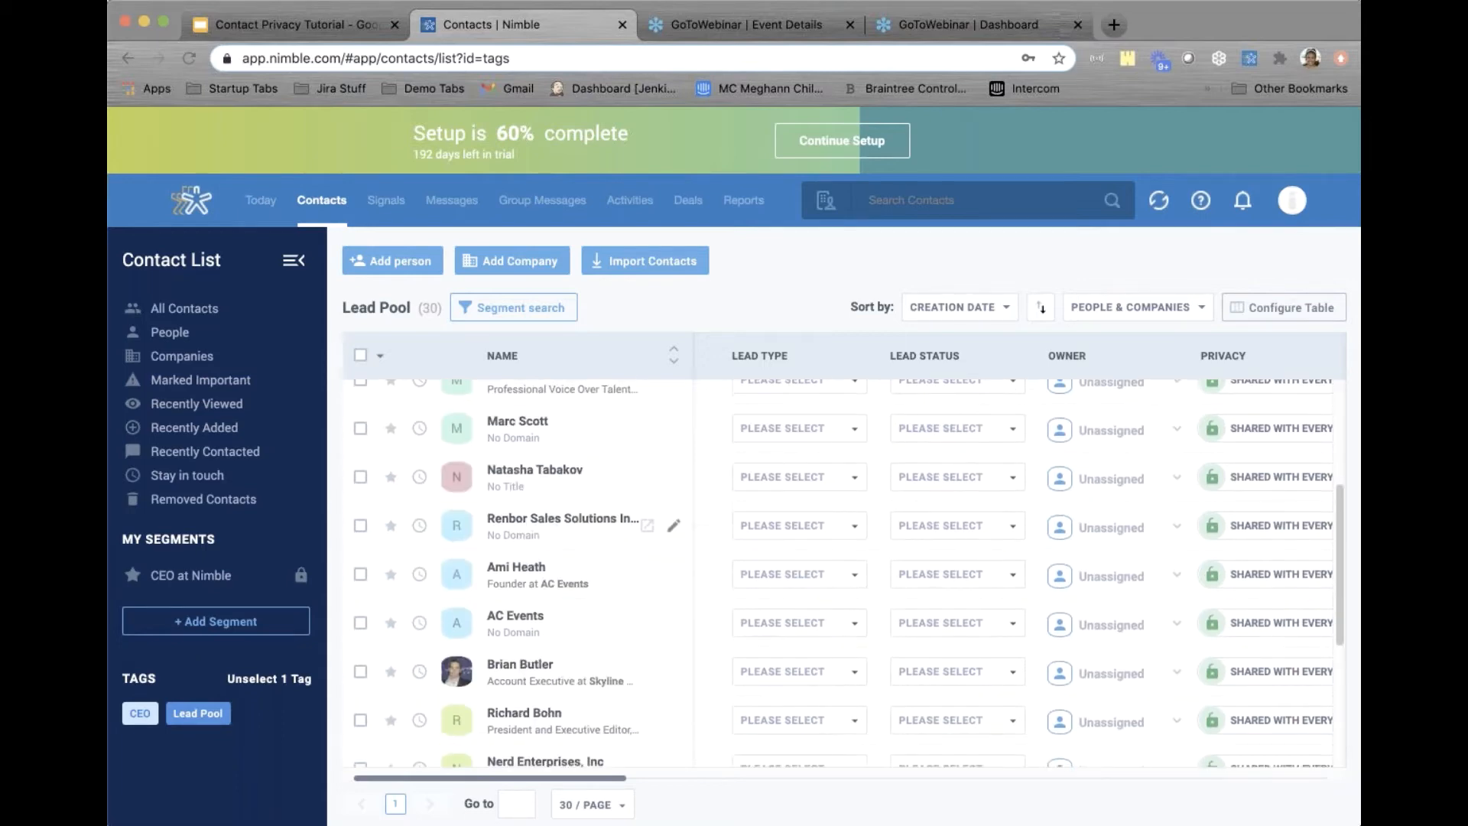
{"action": "scroll", "coordinate": [573, 528], "scroll_direction": "up", "scroll_amount": 5}
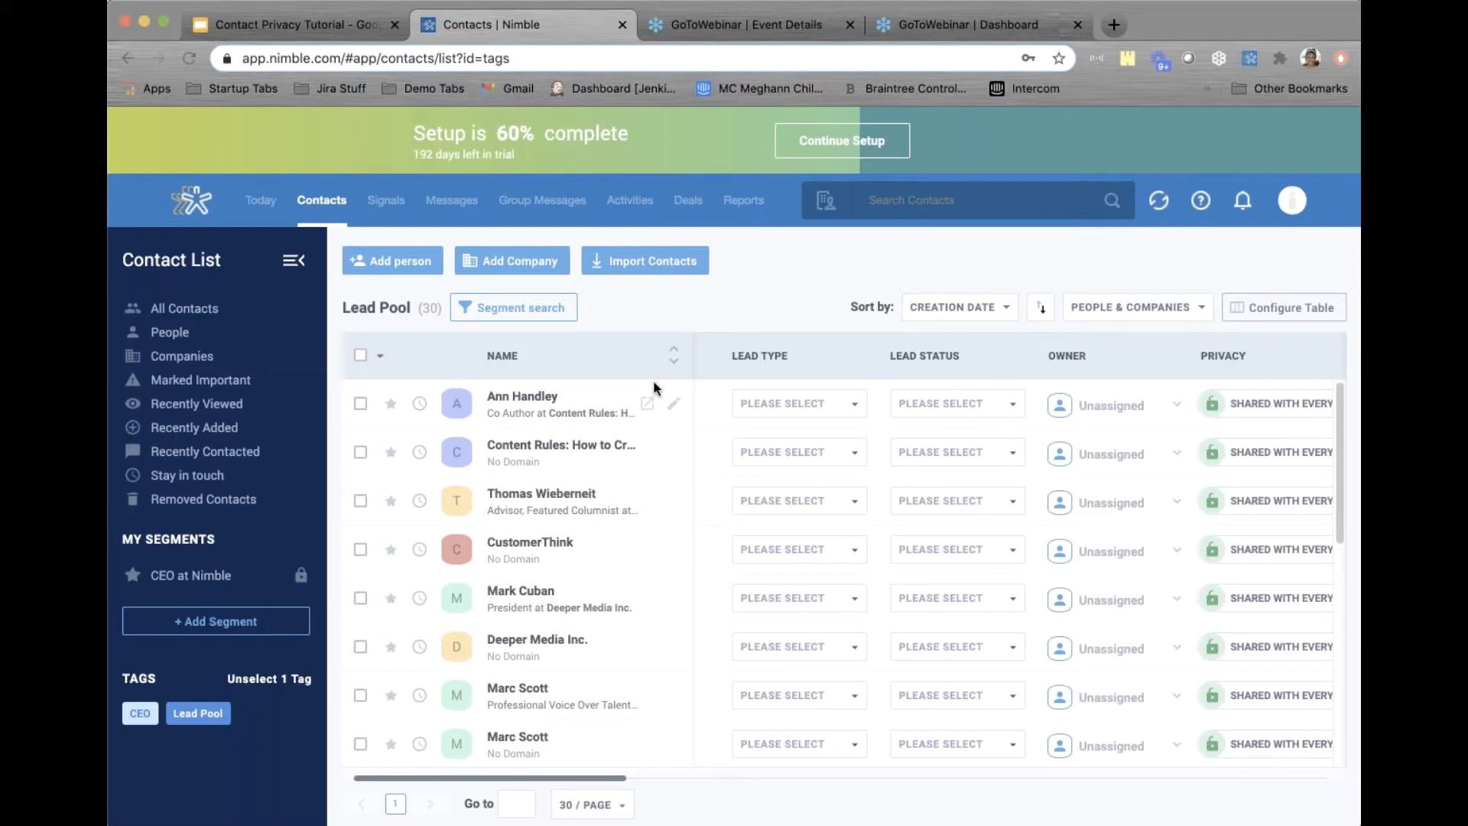
Search the contacts for a specific person's name, find no results, and go back to the contact list
{"action": "left_click", "coordinate": [903, 200]}
{"action": "type", "text": "jon ferrara"}
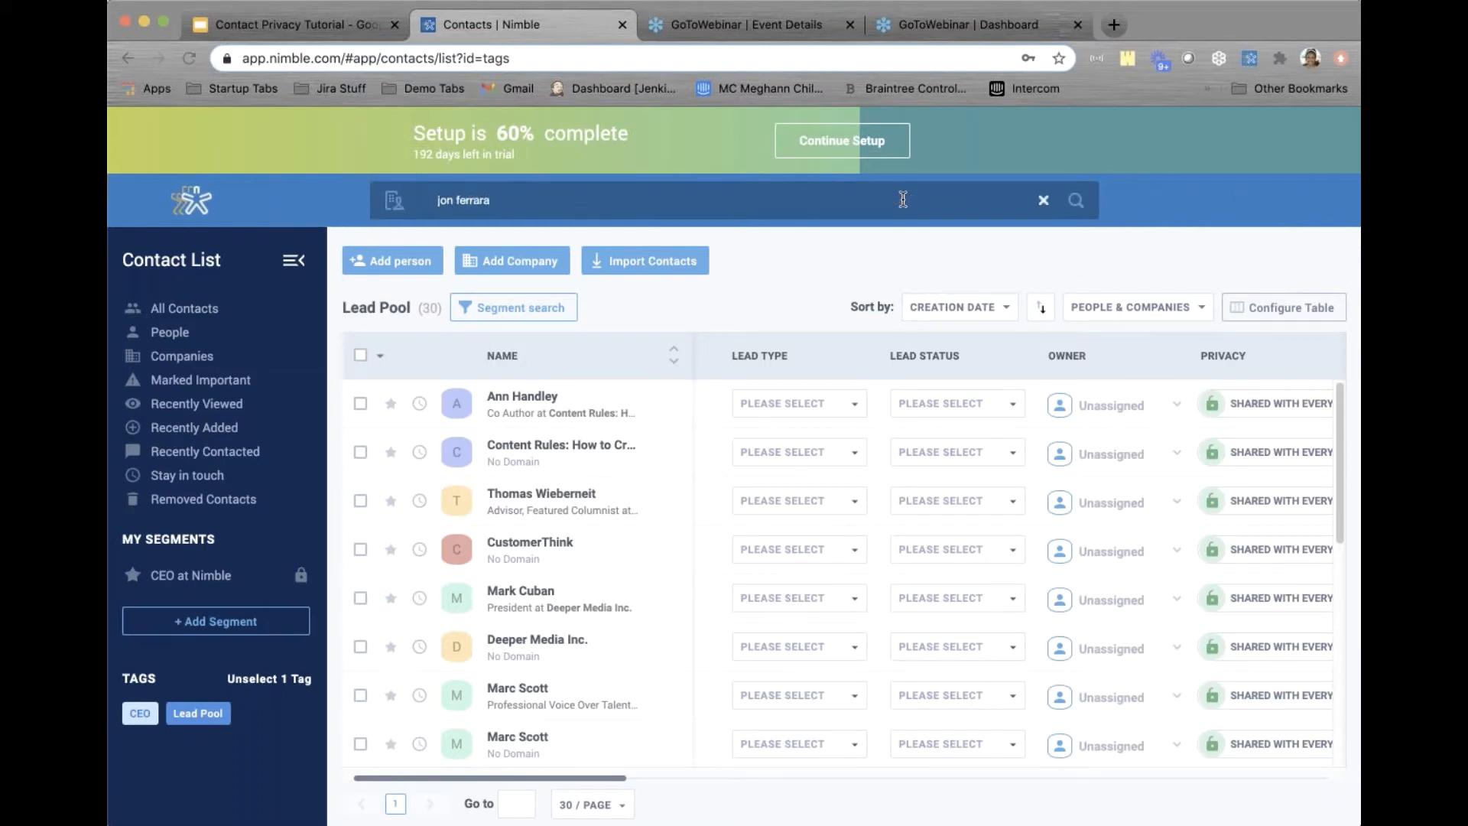
{"action": "key", "text": "Return"}
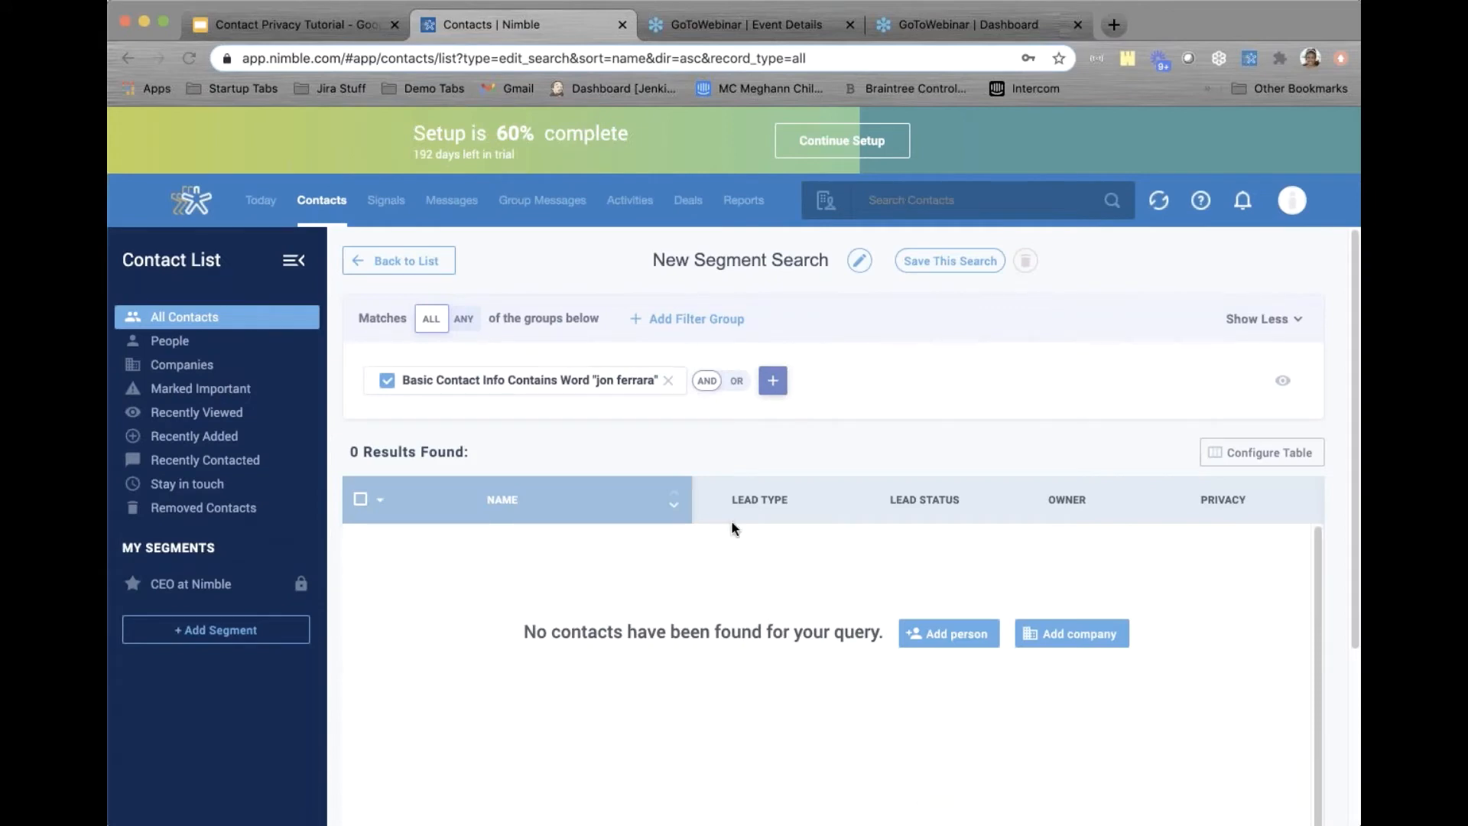
{"action": "scroll", "coordinate": [731, 520], "scroll_direction": "down", "scroll_amount": 3}
{"action": "scroll", "coordinate": [731, 519], "scroll_direction": "up", "scroll_amount": 3}
{"action": "scroll", "coordinate": [731, 520], "scroll_direction": "down", "scroll_amount": 3}
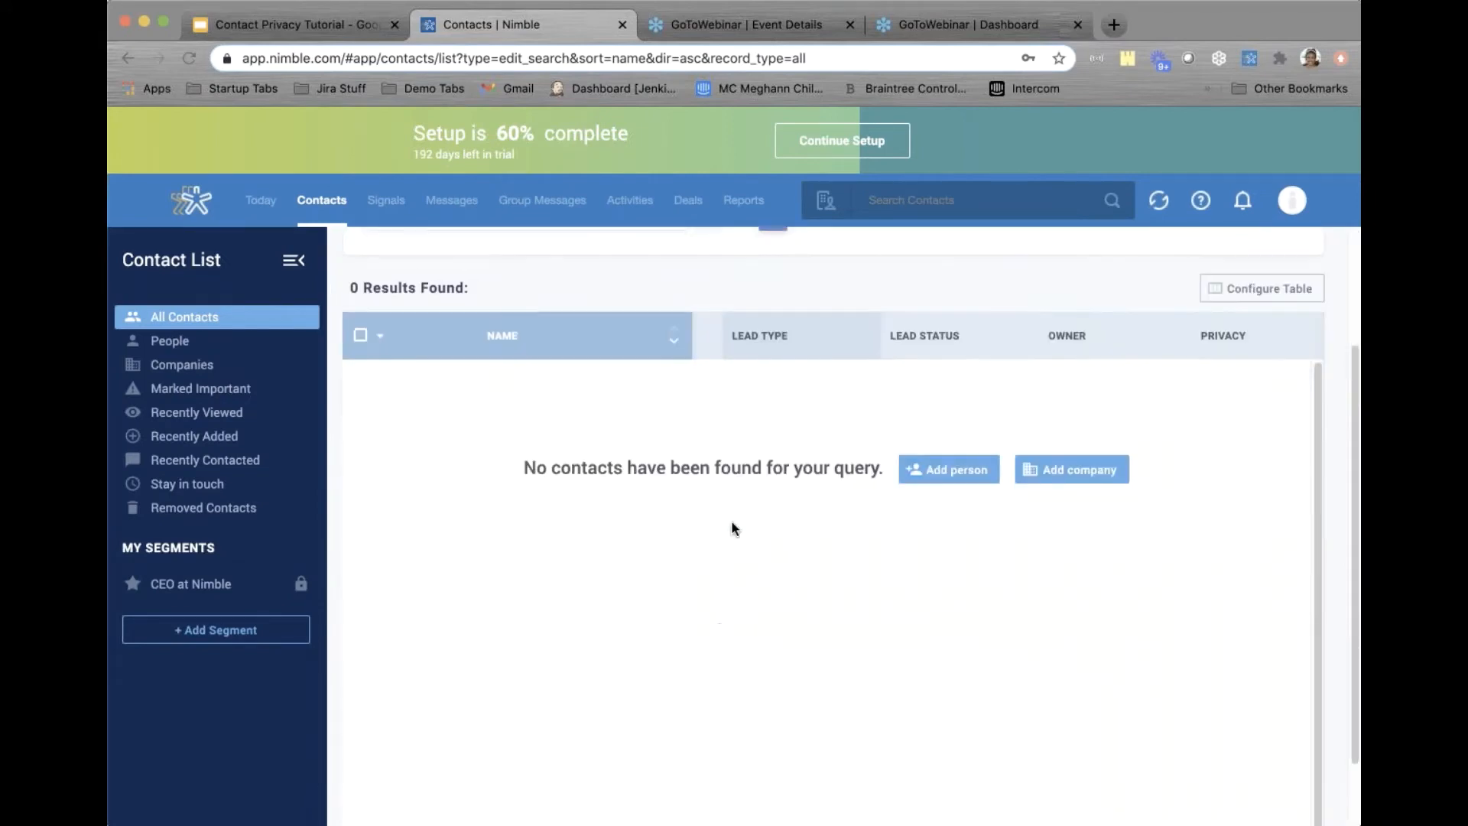
{"action": "scroll", "coordinate": [731, 520], "scroll_direction": "up", "scroll_amount": 3}
{"action": "left_click", "coordinate": [314, 205]}
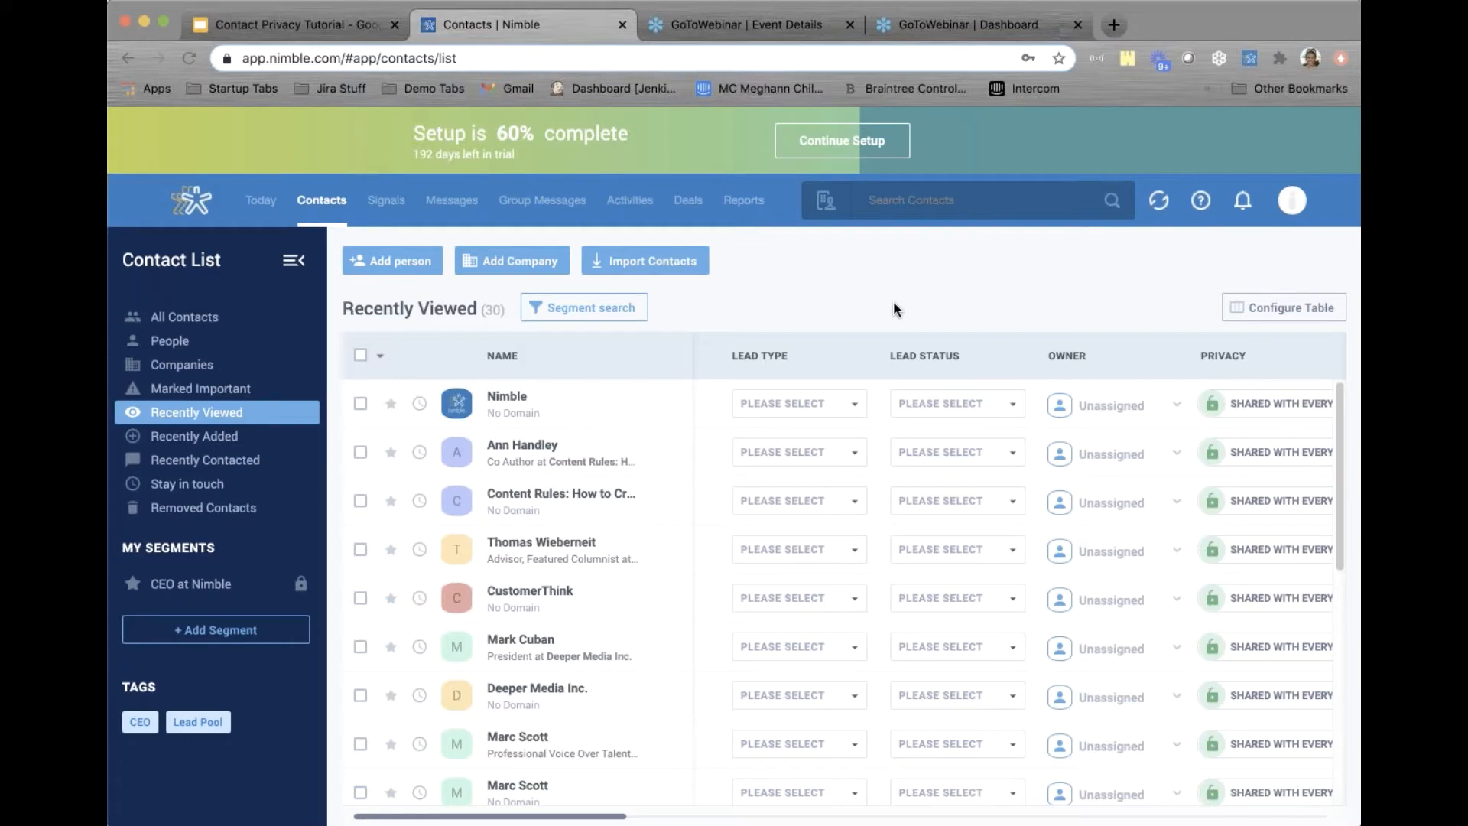
Start a new person contact and enter the contact's first name, last name and e-mail address
{"action": "left_click", "coordinate": [384, 259]}
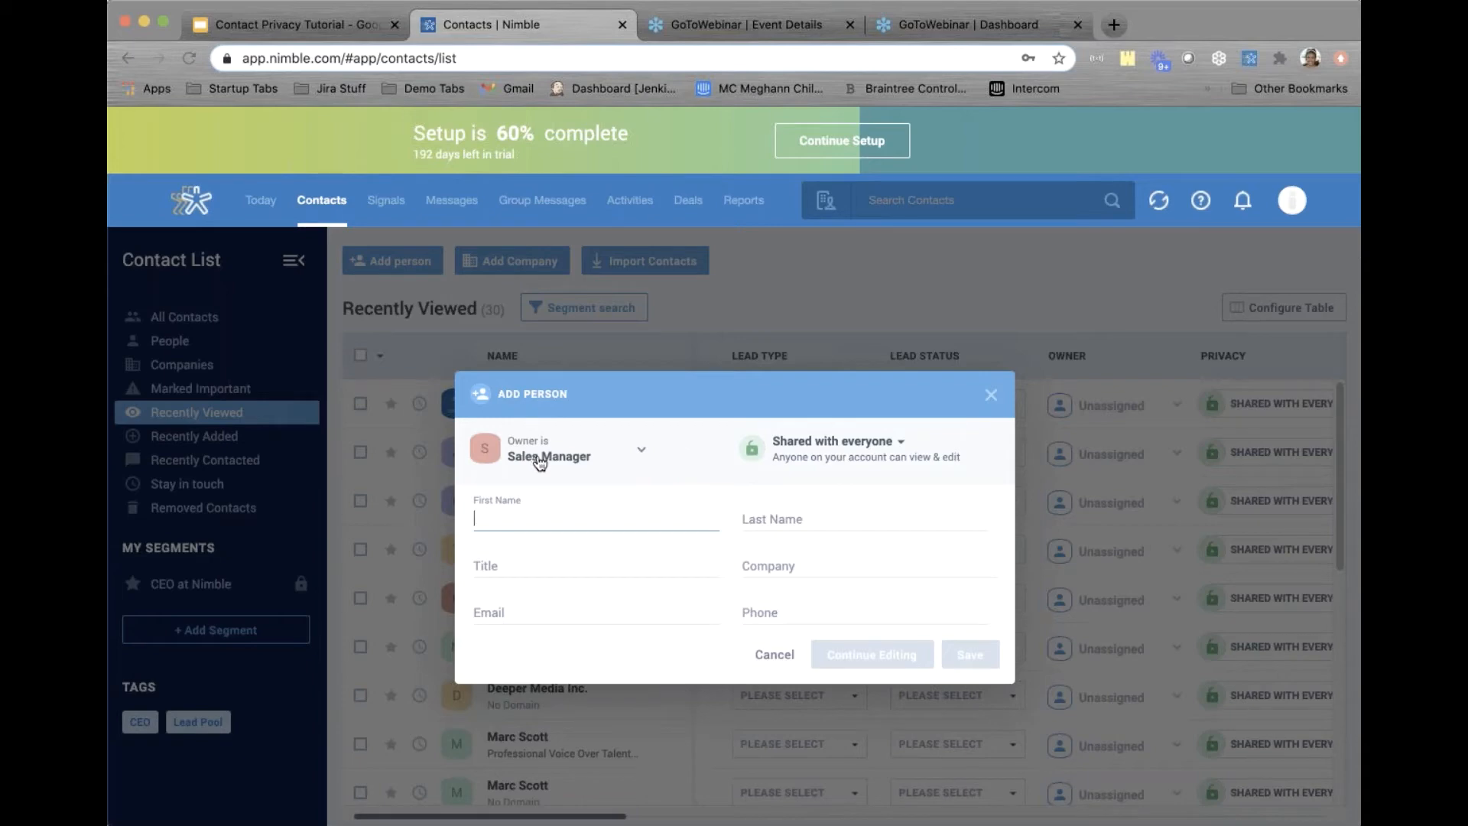
{"action": "left_click", "coordinate": [857, 461]}
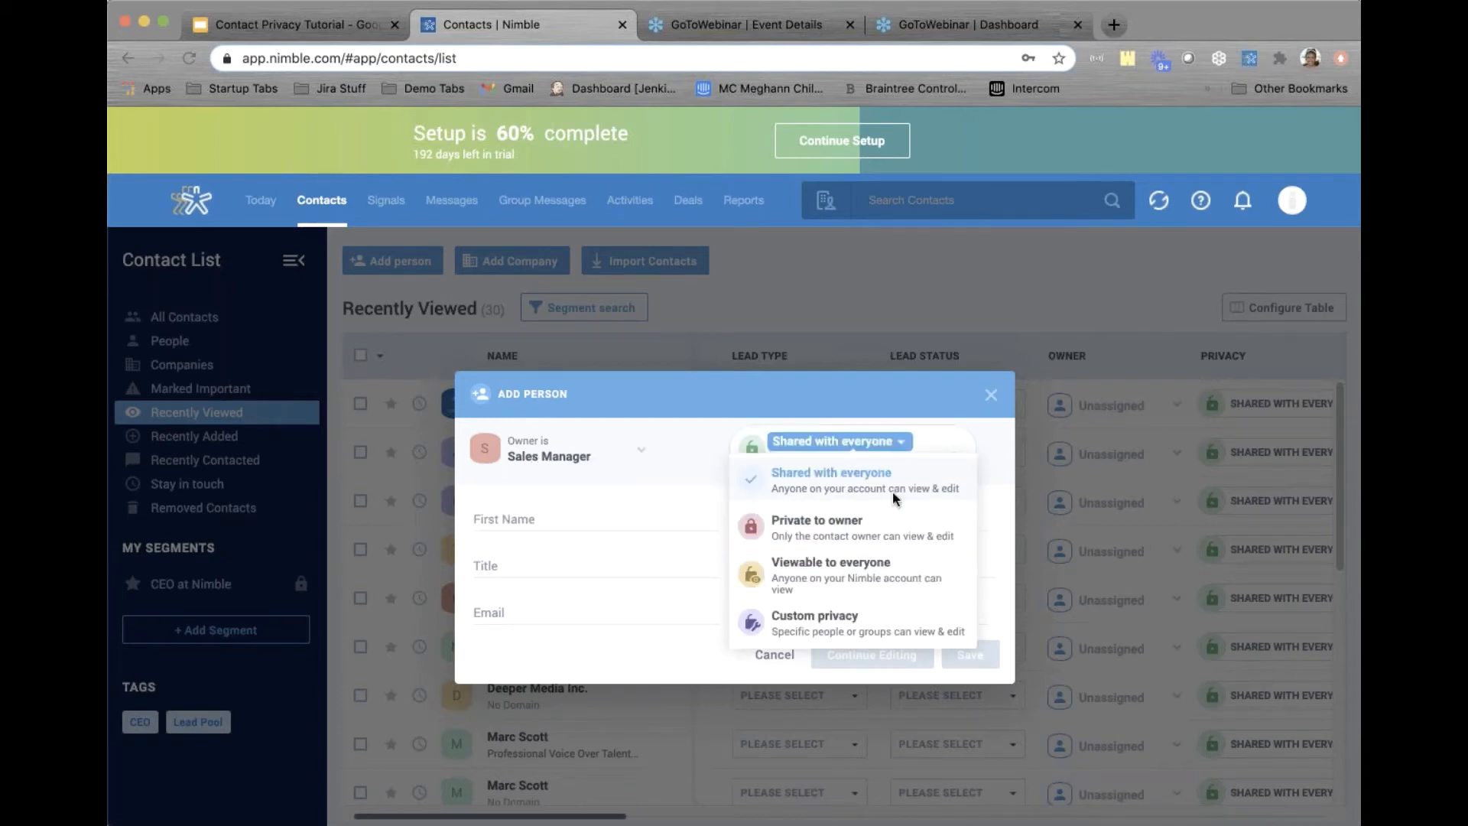
{"action": "left_click", "coordinate": [760, 387]}
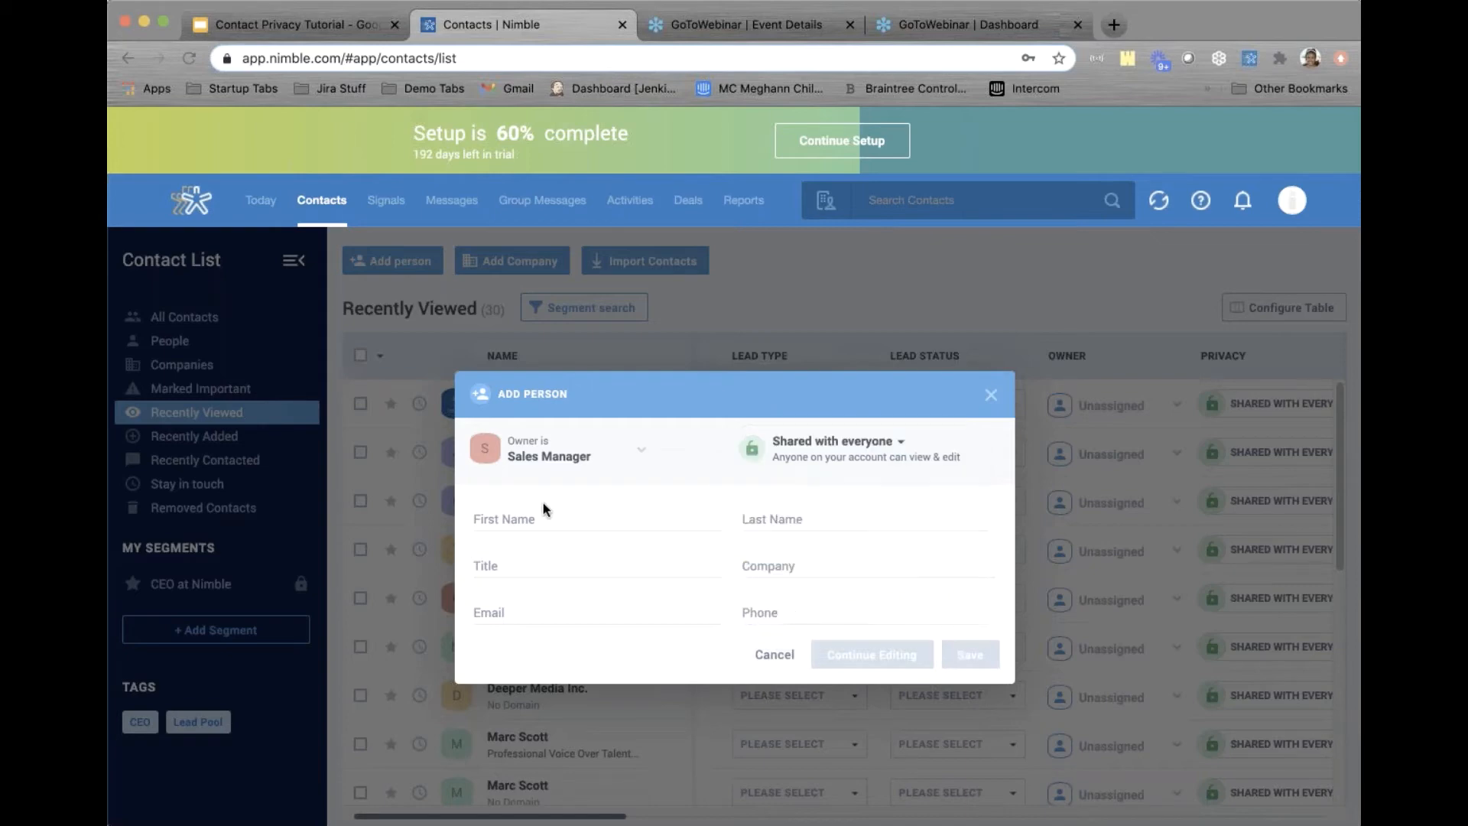
{"action": "left_click", "coordinate": [536, 517]}
{"action": "type", "text": "Luci"}
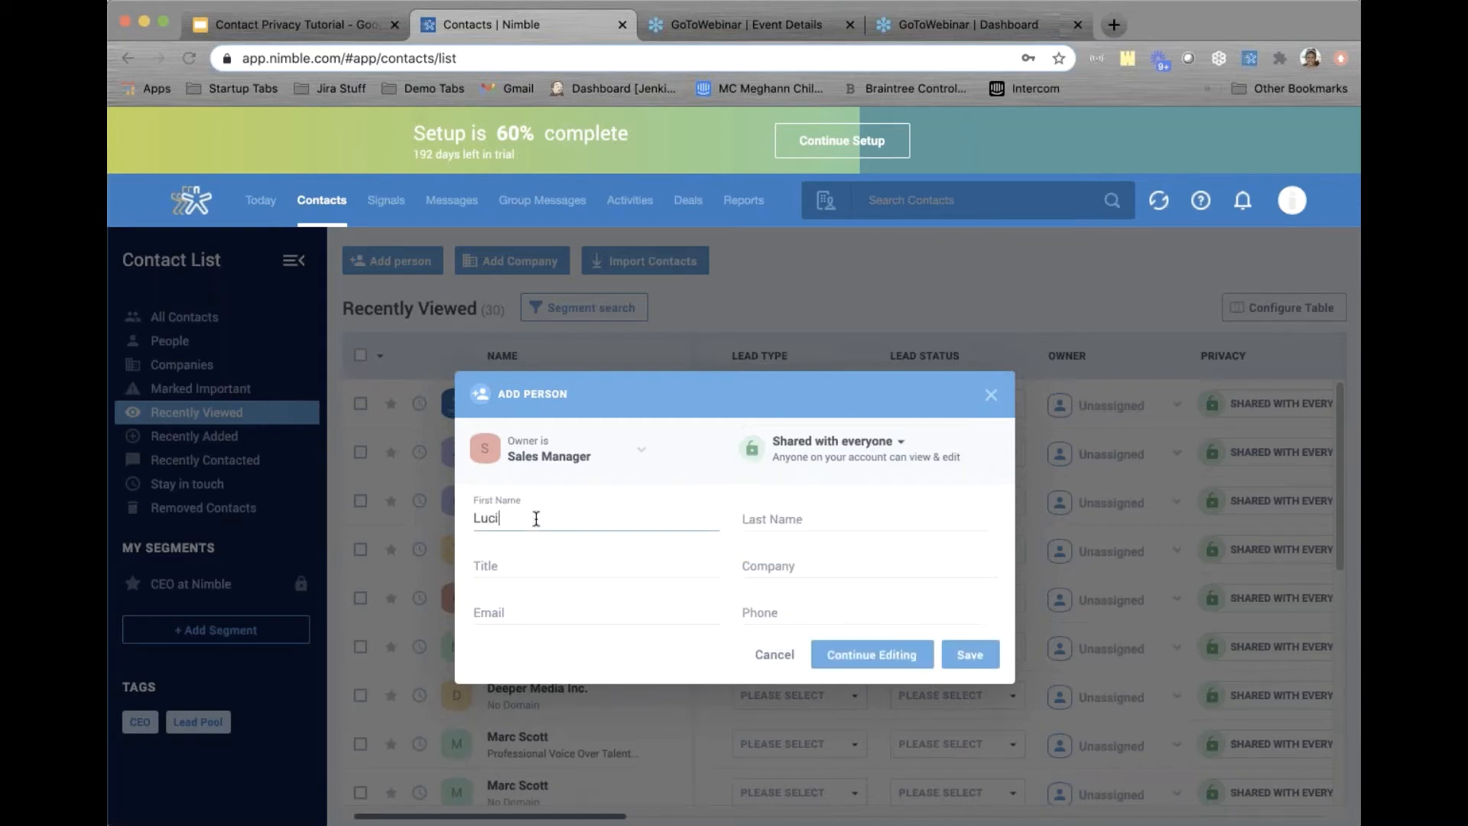
{"action": "type", "text": "lle"}
{"action": "key", "text": "Tab"}
{"action": "type", "text": "Bal"}
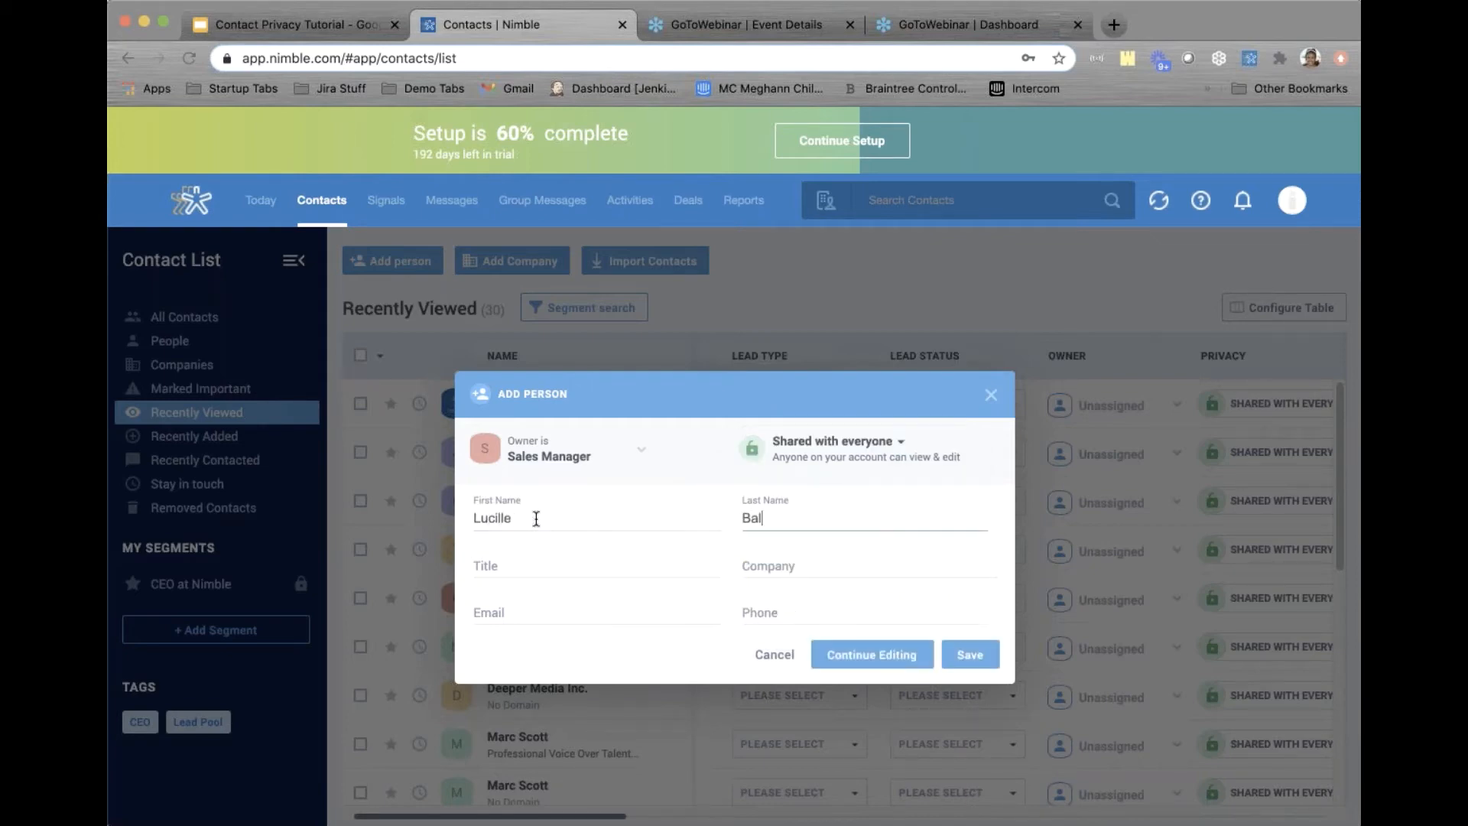
{"action": "type", "text": "l"}
{"action": "left_click", "coordinate": [531, 610]}
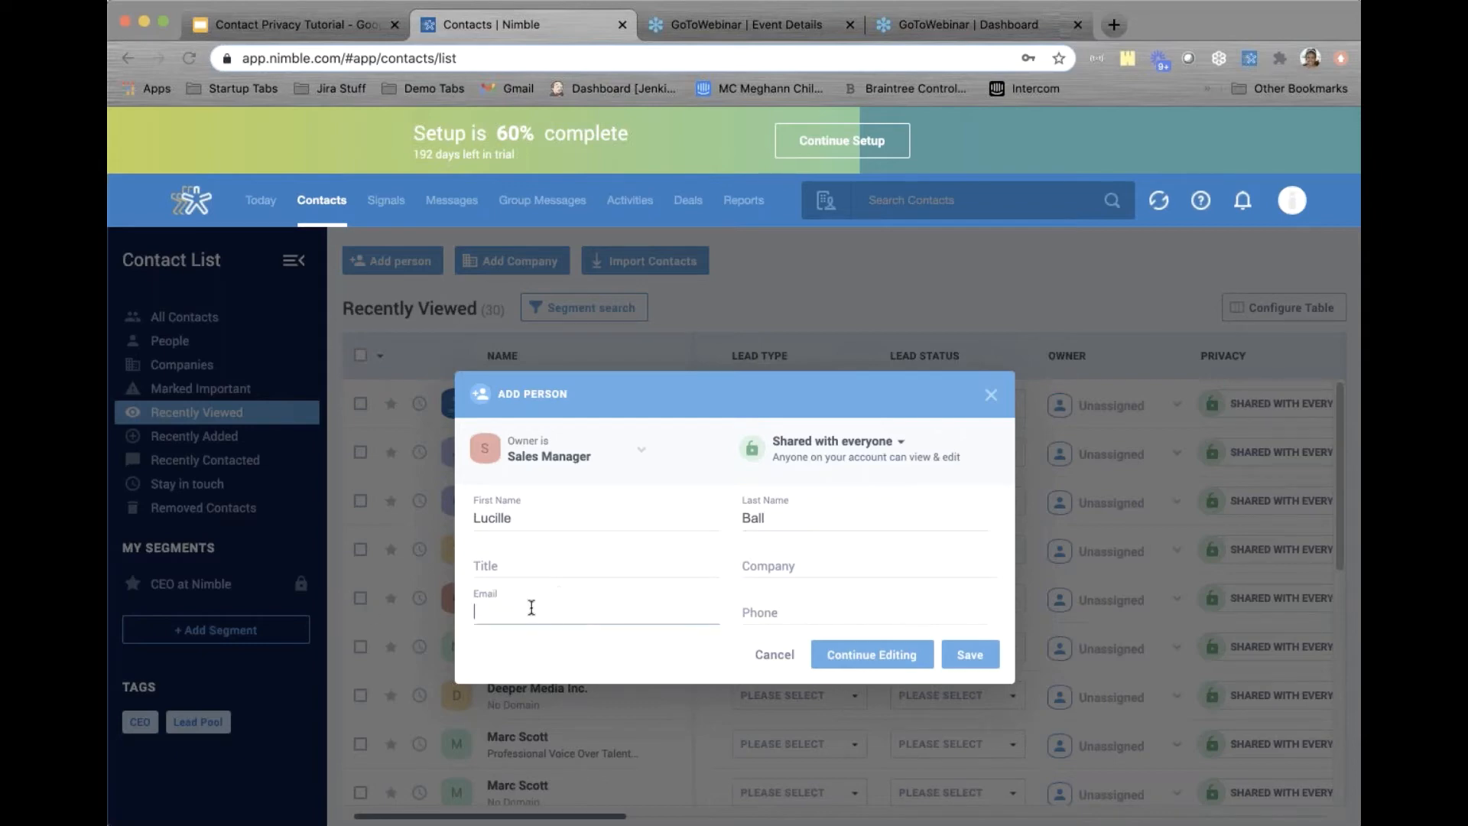
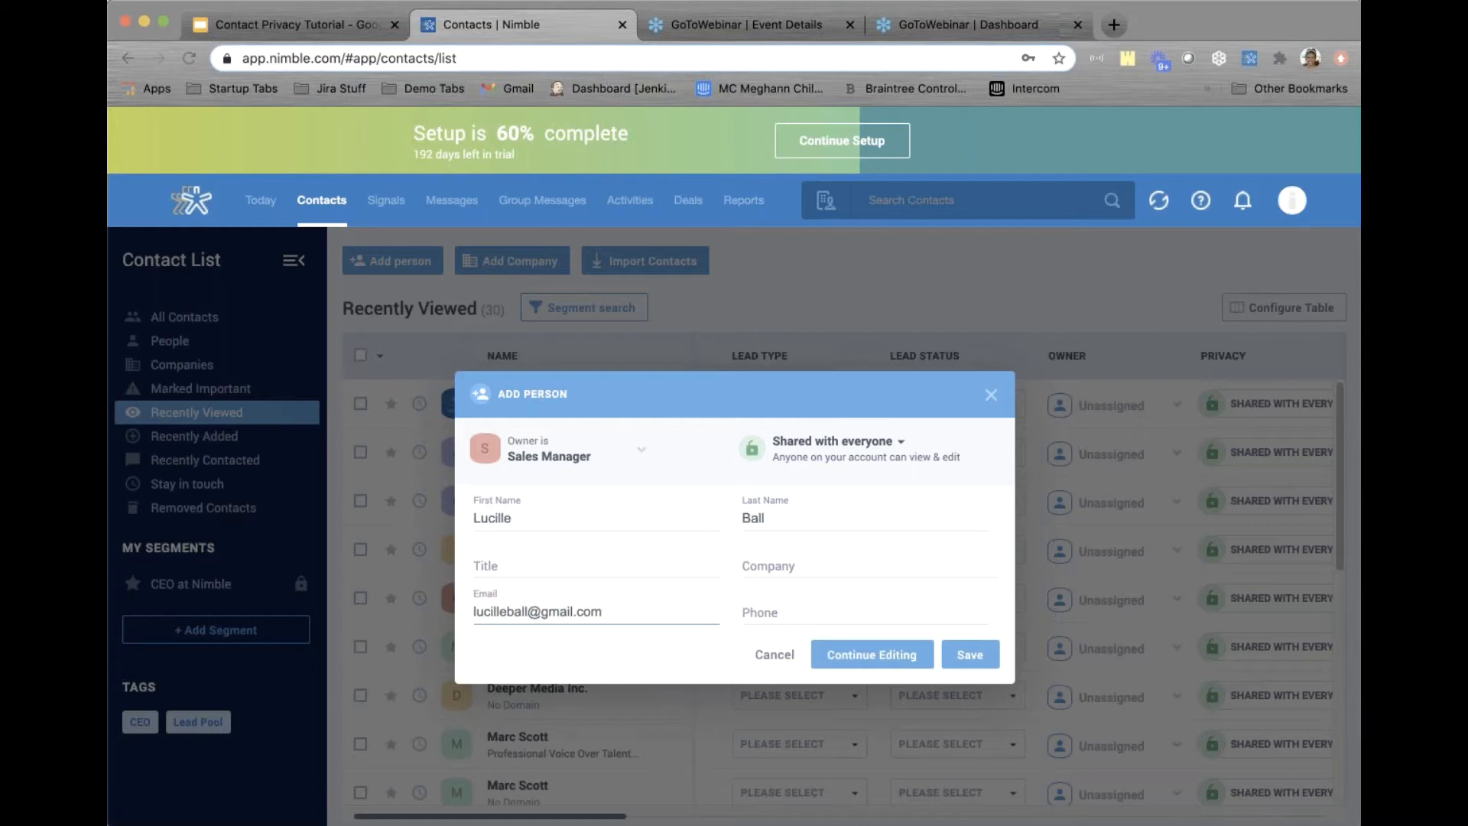
Set Sales Person 2 as owner, make the contact private to owner, and try saving it
{"action": "left_click", "coordinate": [626, 455]}
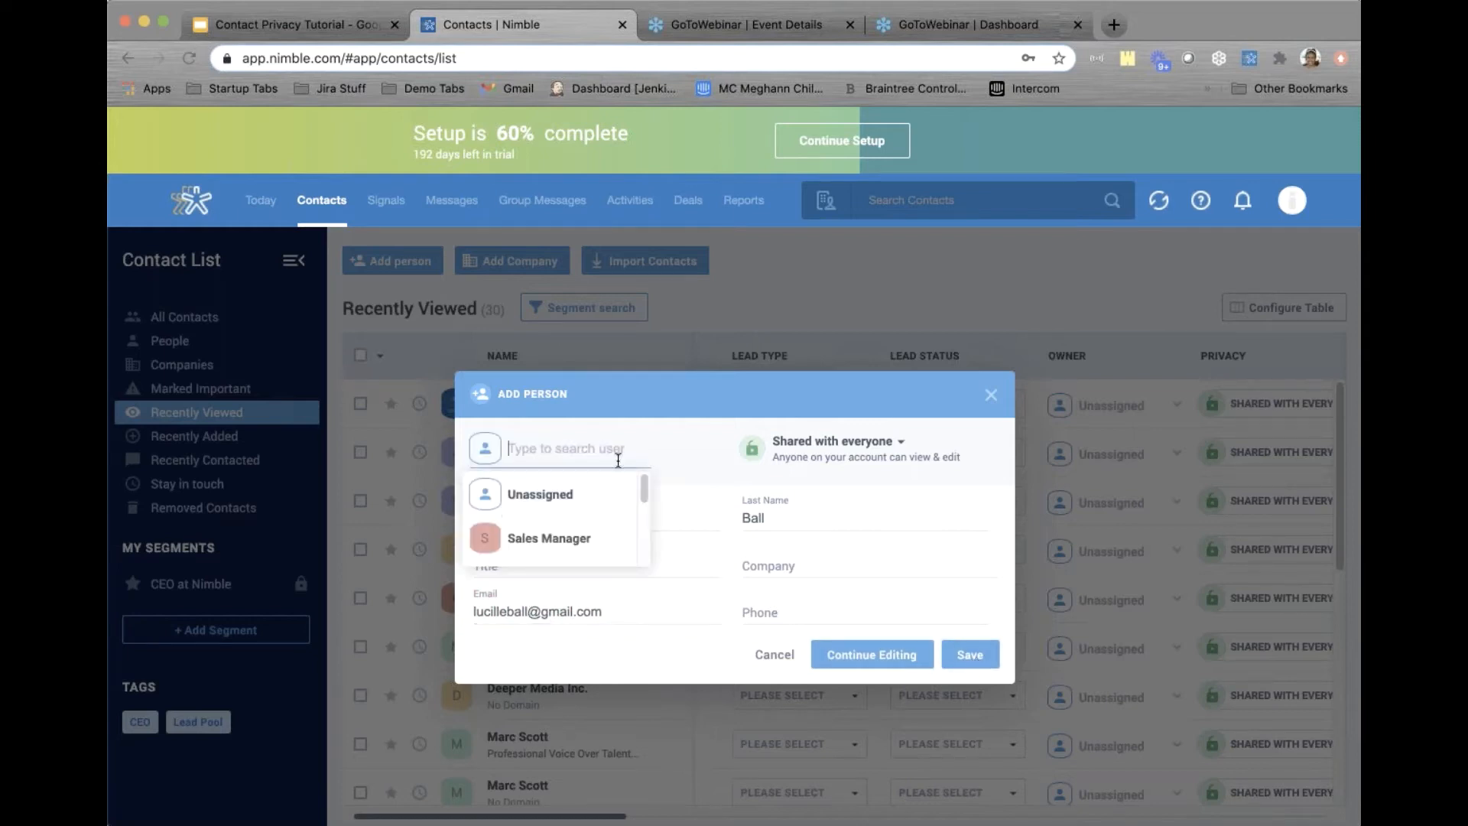
{"action": "scroll", "coordinate": [595, 535], "scroll_direction": "down", "scroll_amount": 1}
{"action": "scroll", "coordinate": [592, 541], "scroll_direction": "down", "scroll_amount": 1}
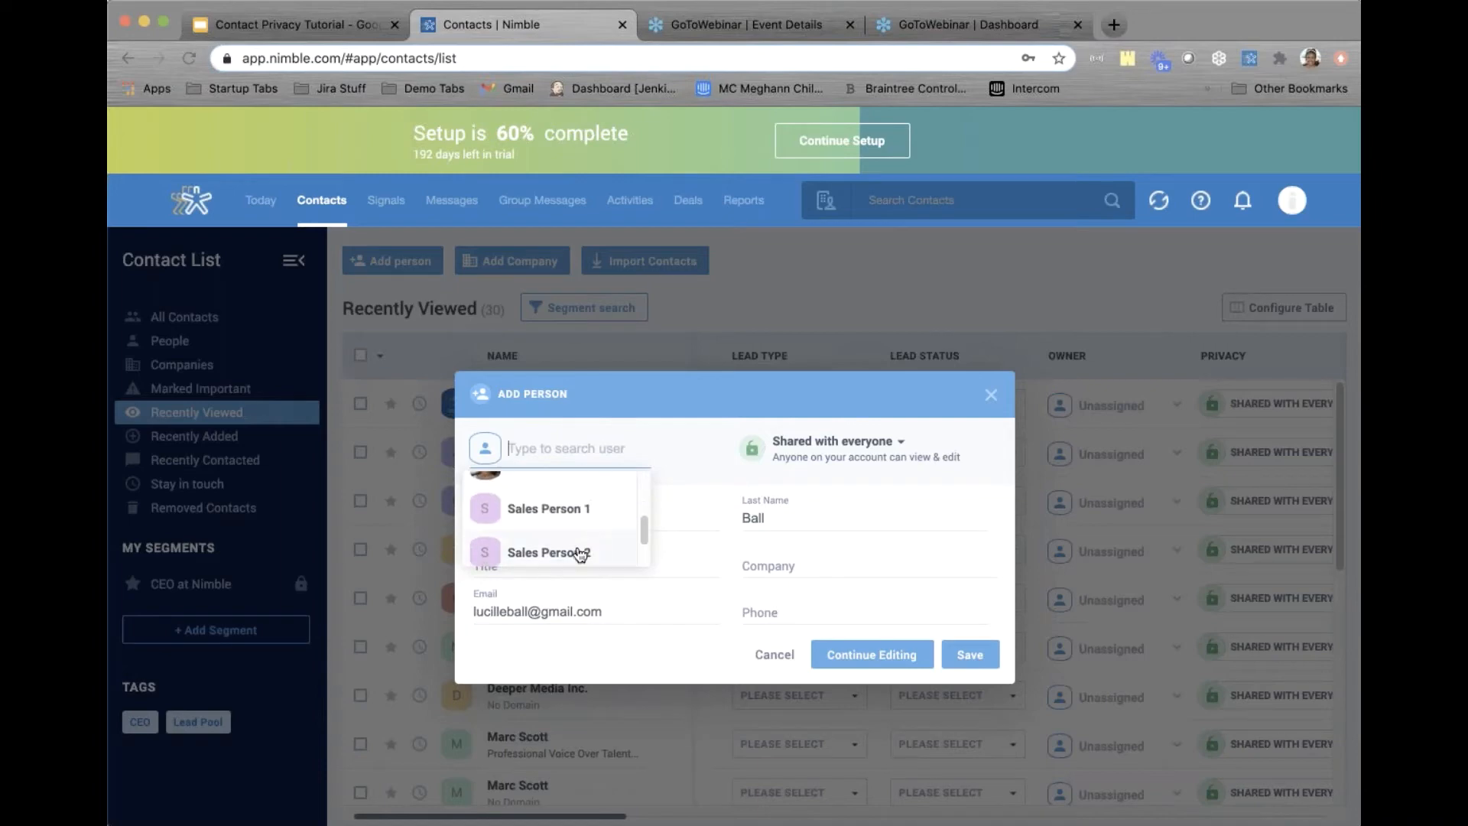
{"action": "left_click", "coordinate": [590, 554]}
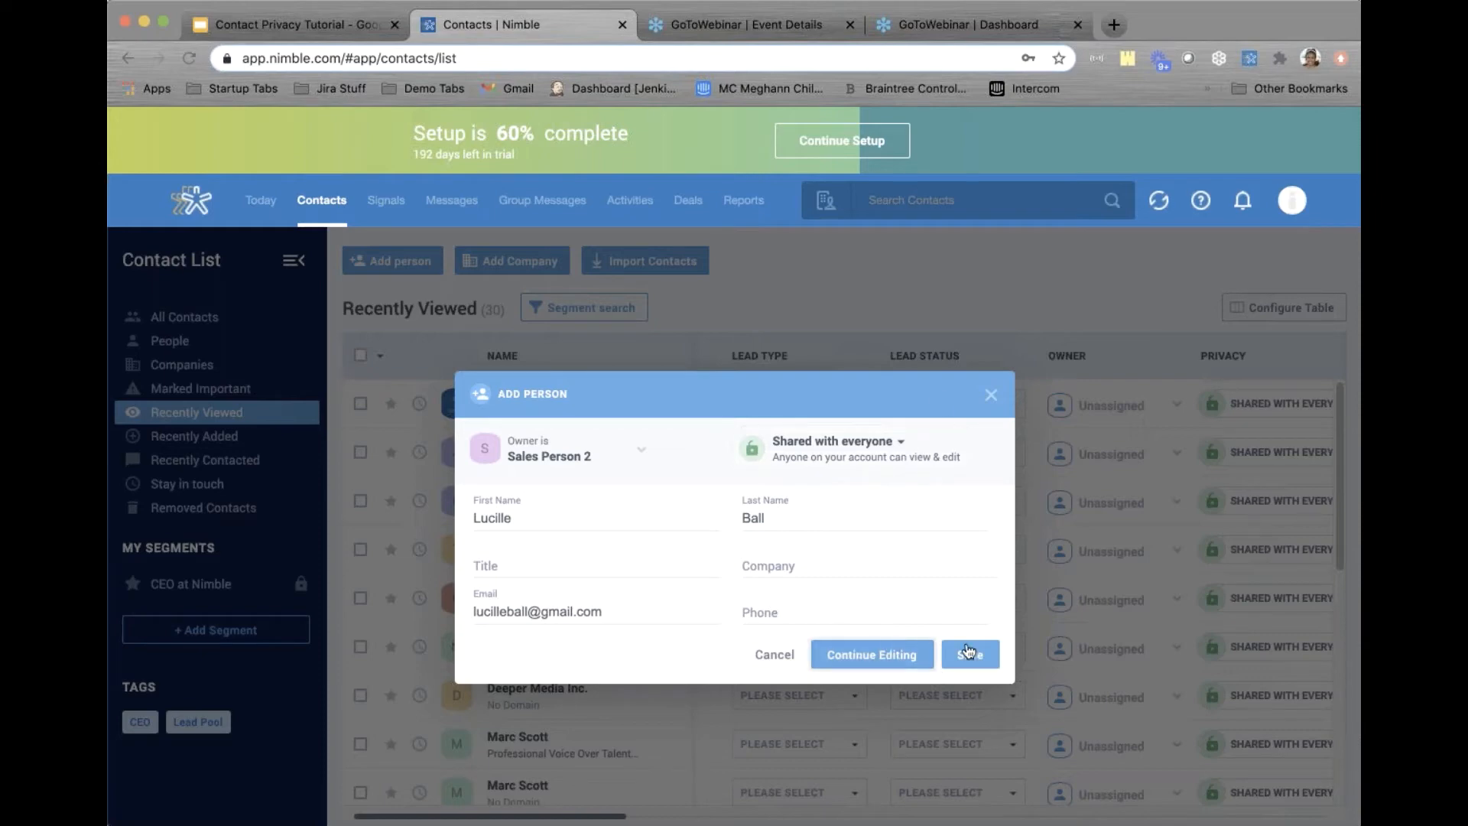
{"action": "left_click", "coordinate": [873, 457]}
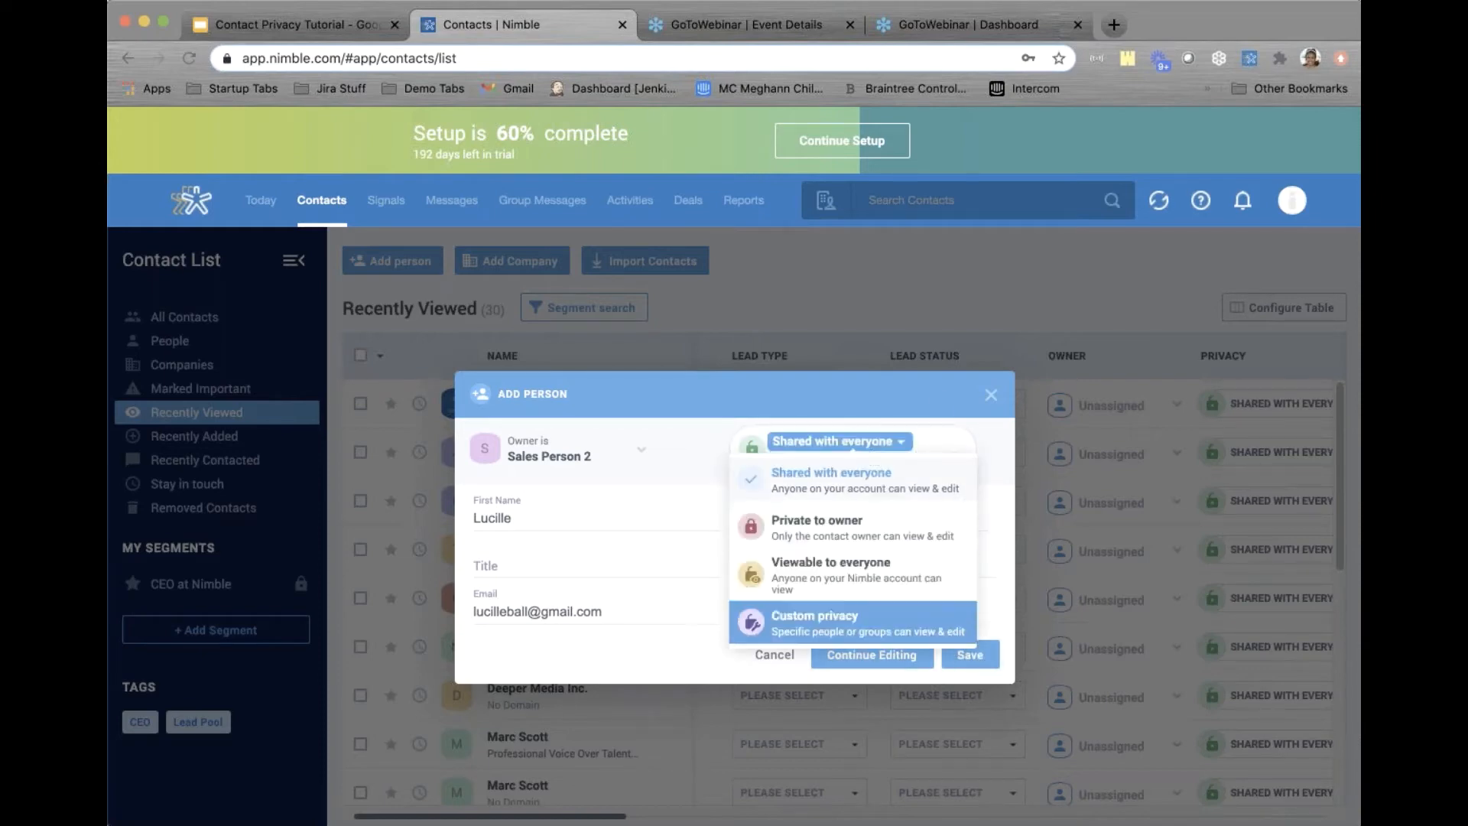
{"action": "left_click", "coordinate": [831, 521]}
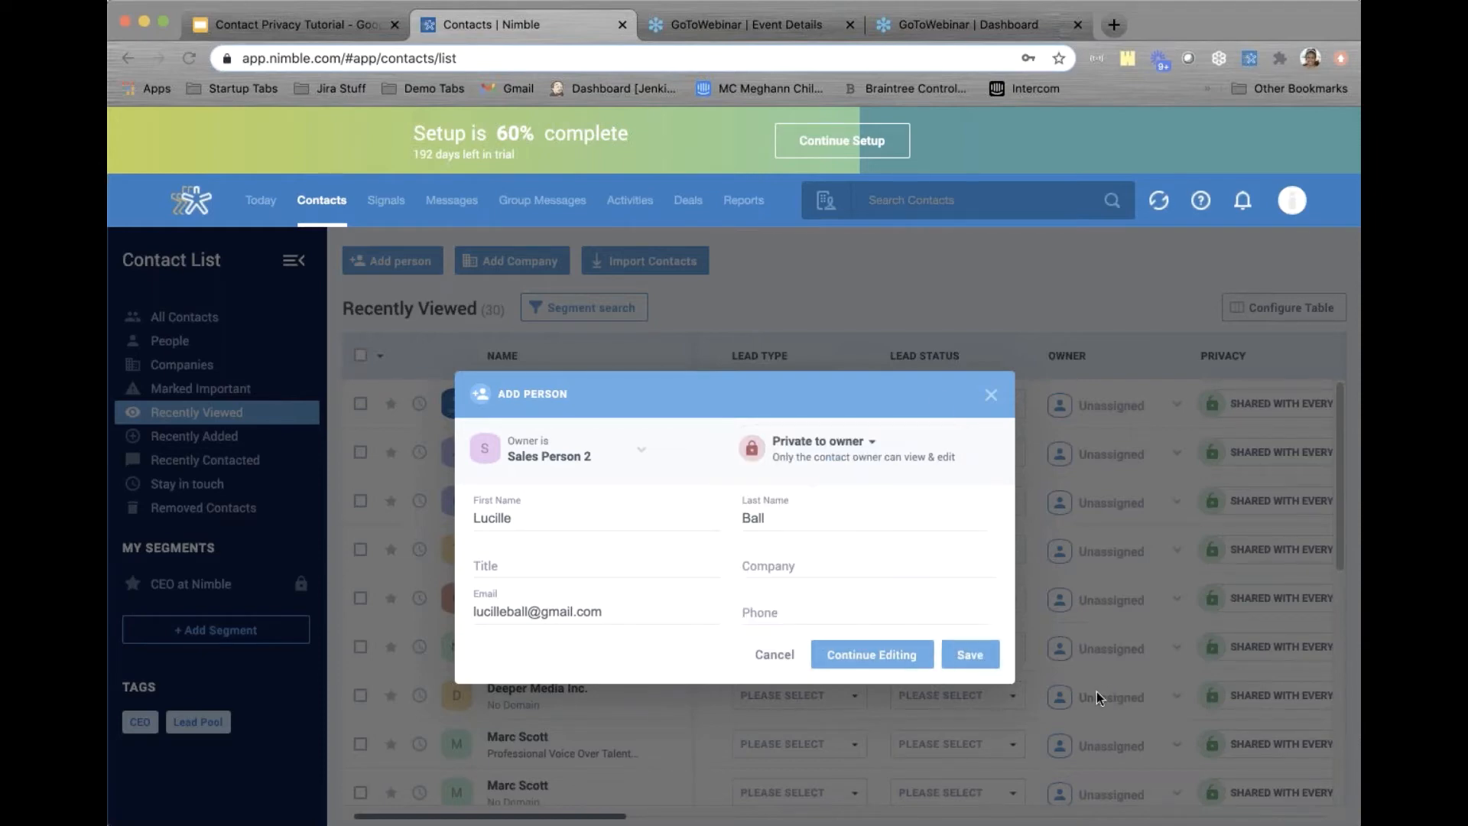
{"action": "left_click", "coordinate": [970, 655]}
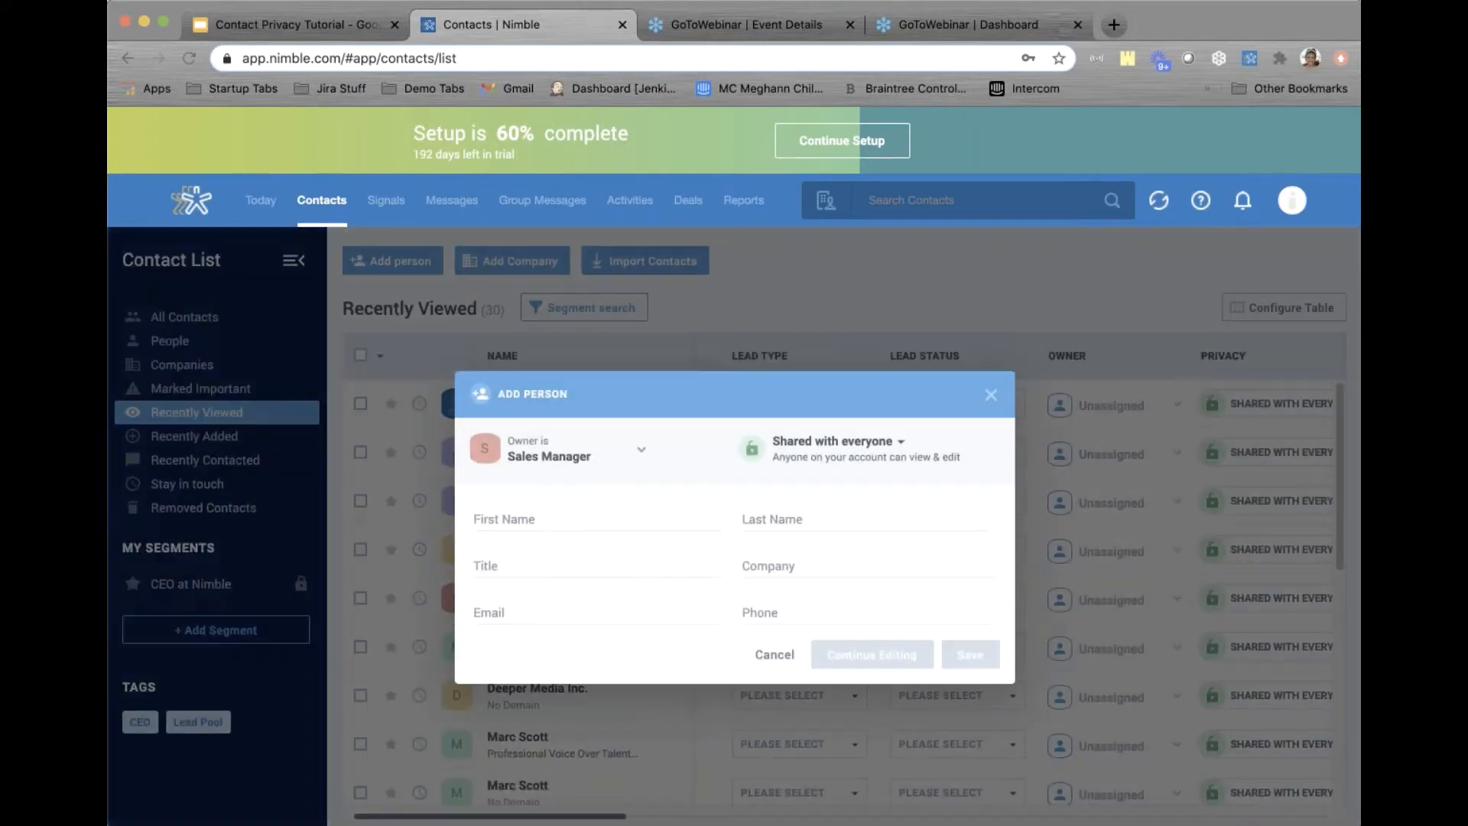
Re-enter the contact's name and e-mail with Sales Person 2 as owner, keep default sharing, and save
{"action": "left_click", "coordinate": [498, 515]}
{"action": "type", "text": "Lu"}
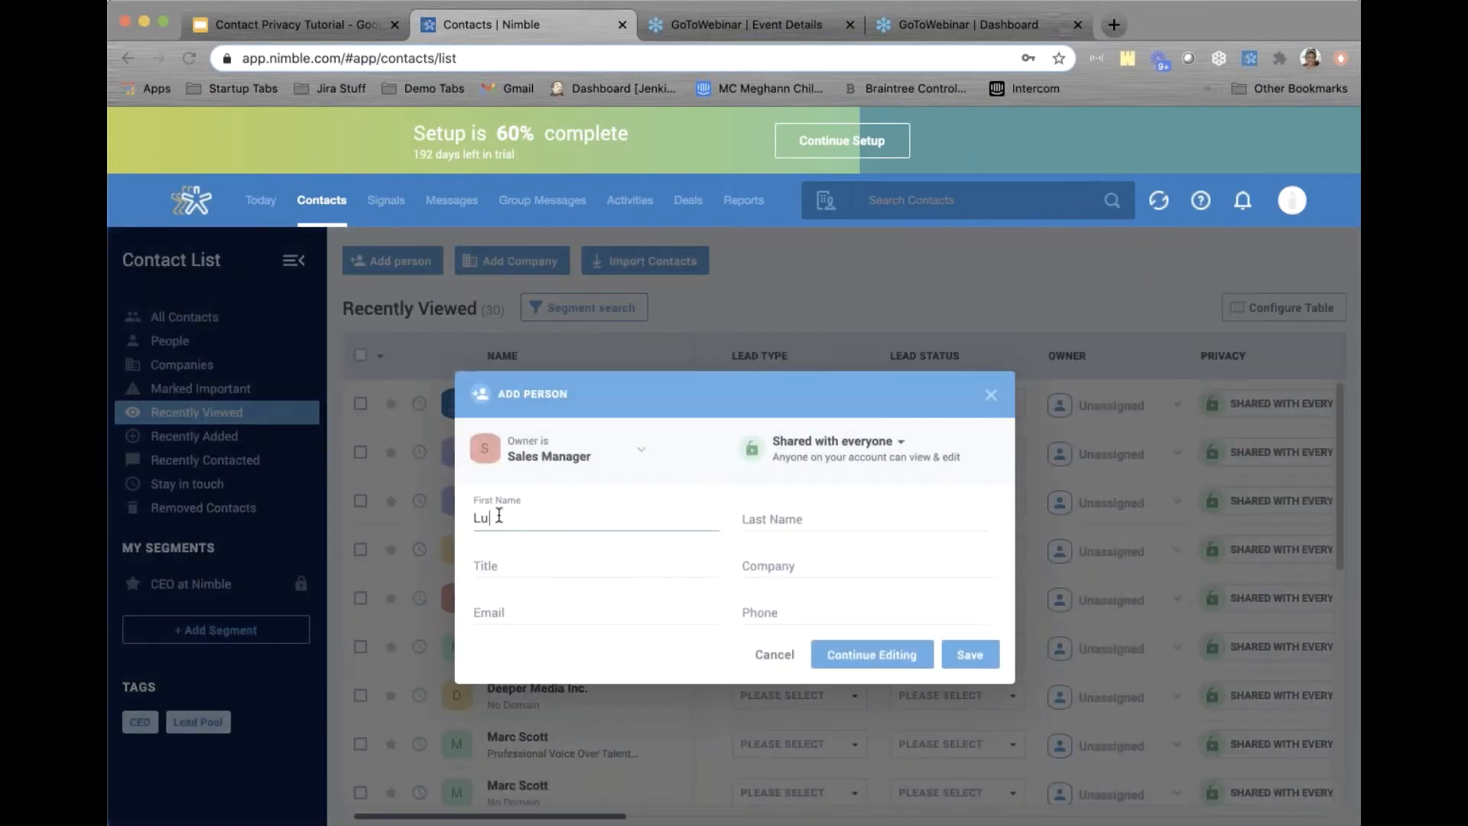
{"action": "type", "text": "cille"}
{"action": "key", "text": "Tab"}
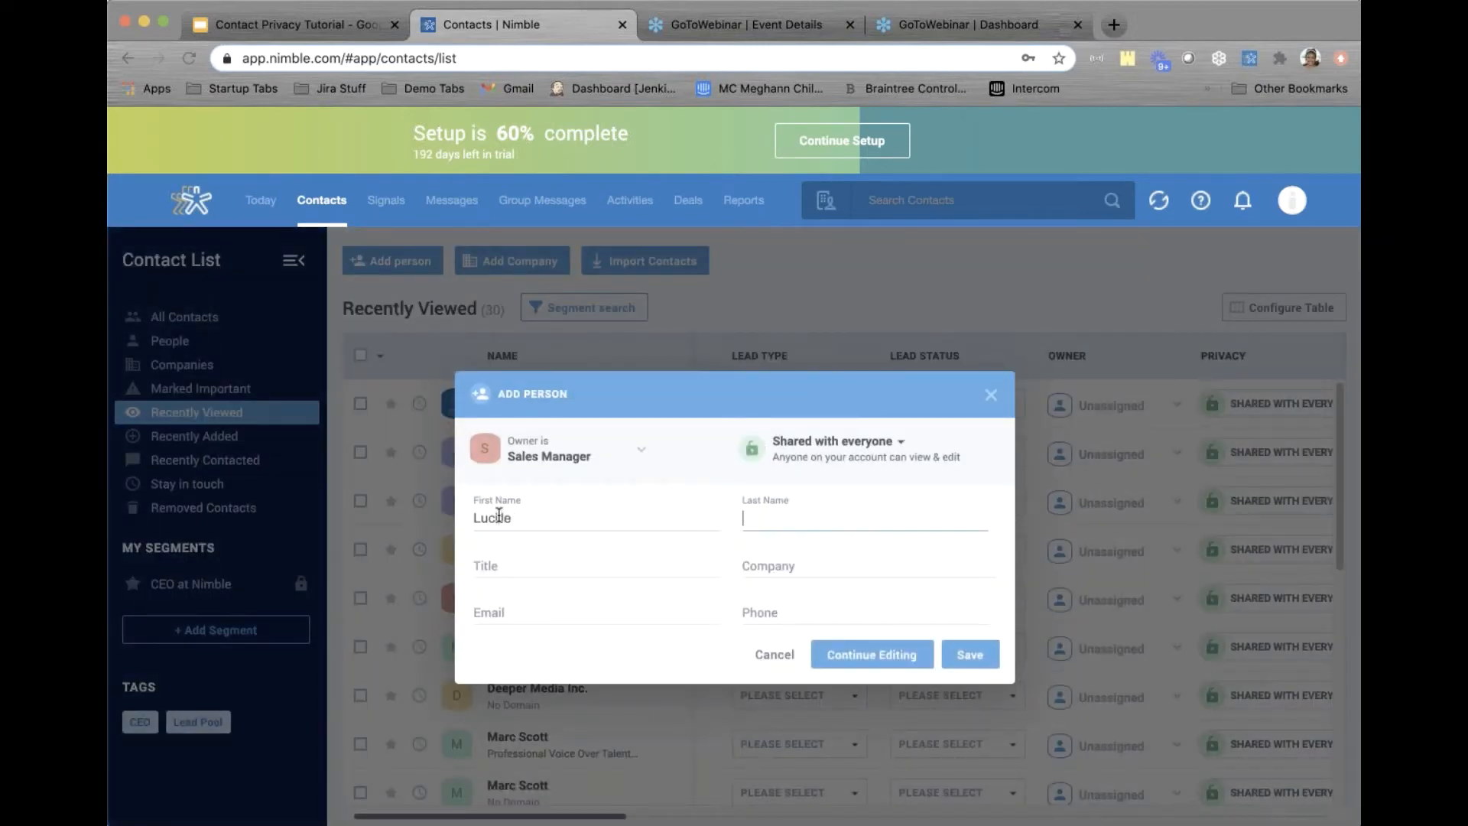
{"action": "type", "text": "Ball"}
{"action": "left_click", "coordinate": [598, 457]}
{"action": "scroll", "coordinate": [575, 543], "scroll_direction": "down", "scroll_amount": 3}
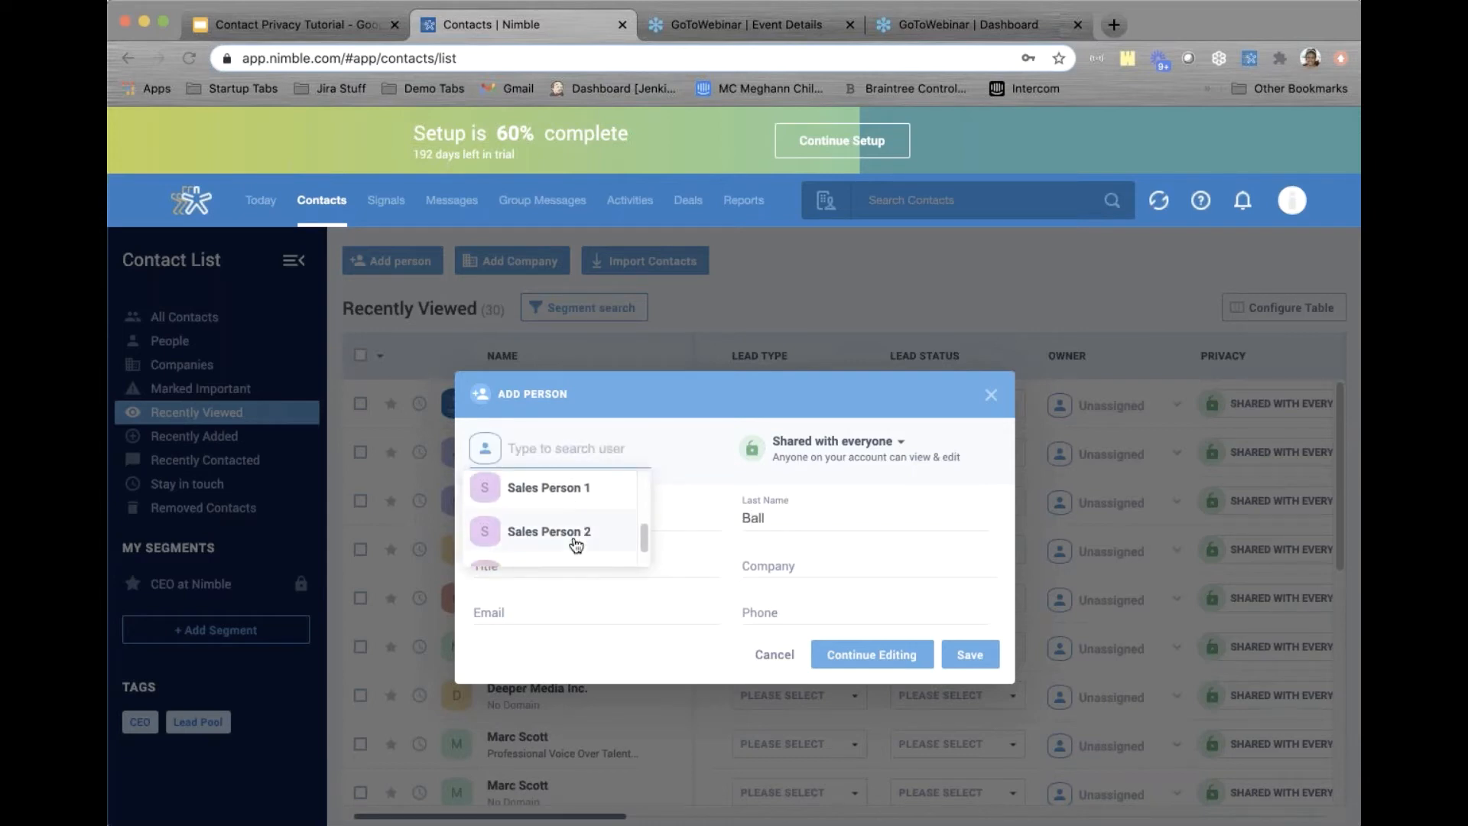
{"action": "left_click", "coordinate": [575, 542]}
{"action": "left_click", "coordinate": [487, 613]}
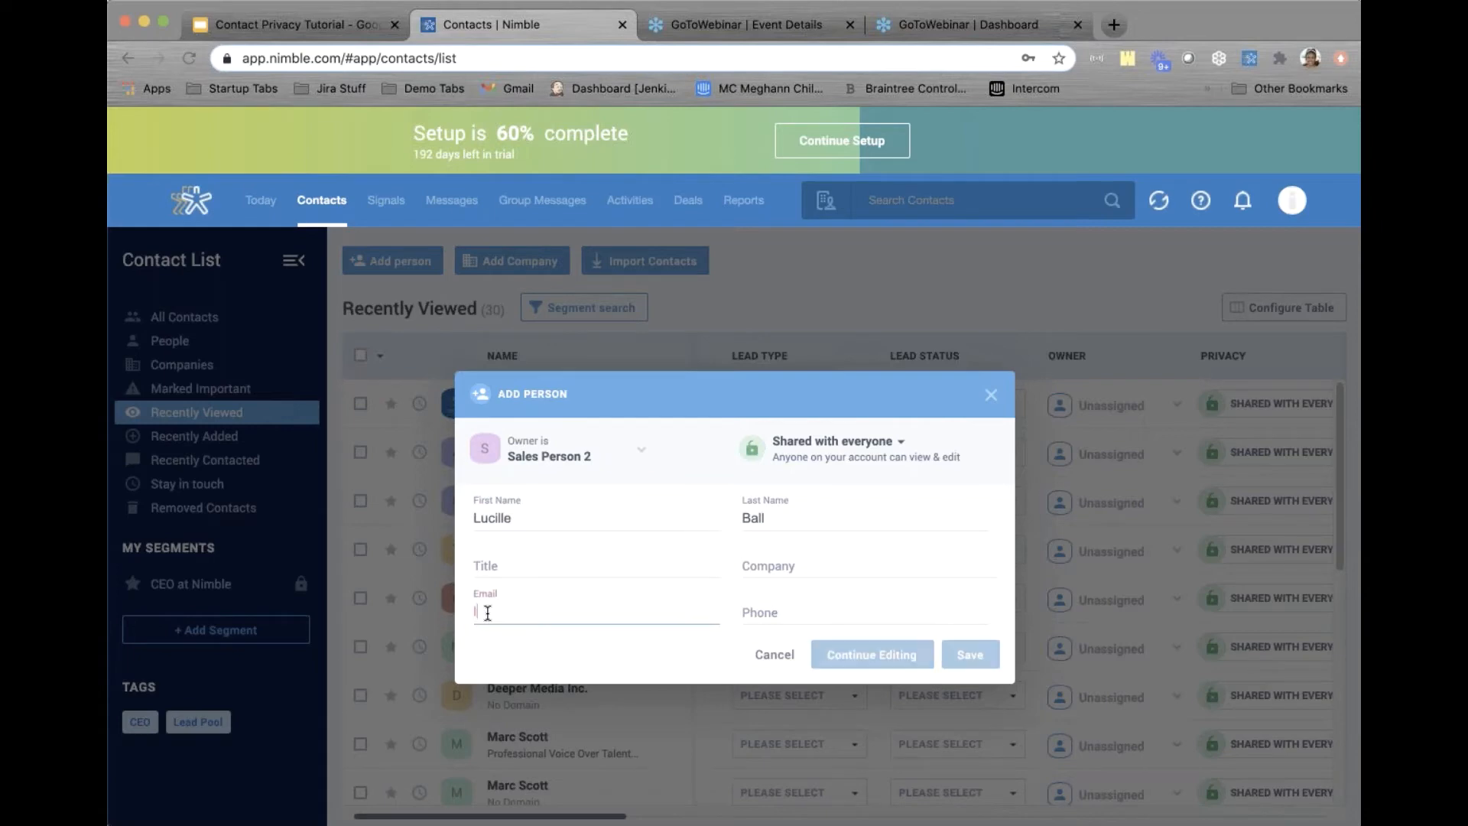
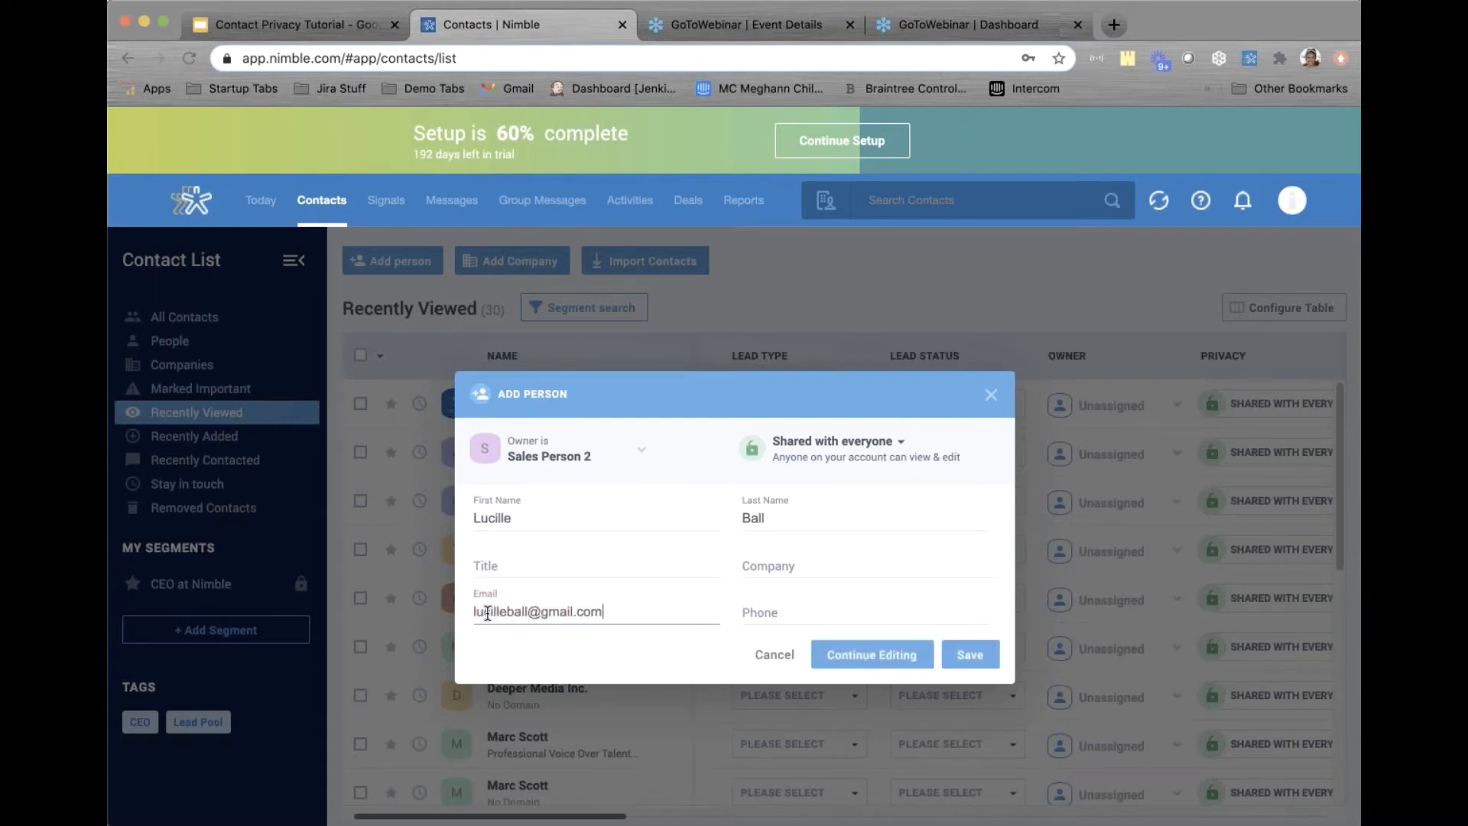
{"action": "left_click", "coordinate": [969, 655]}
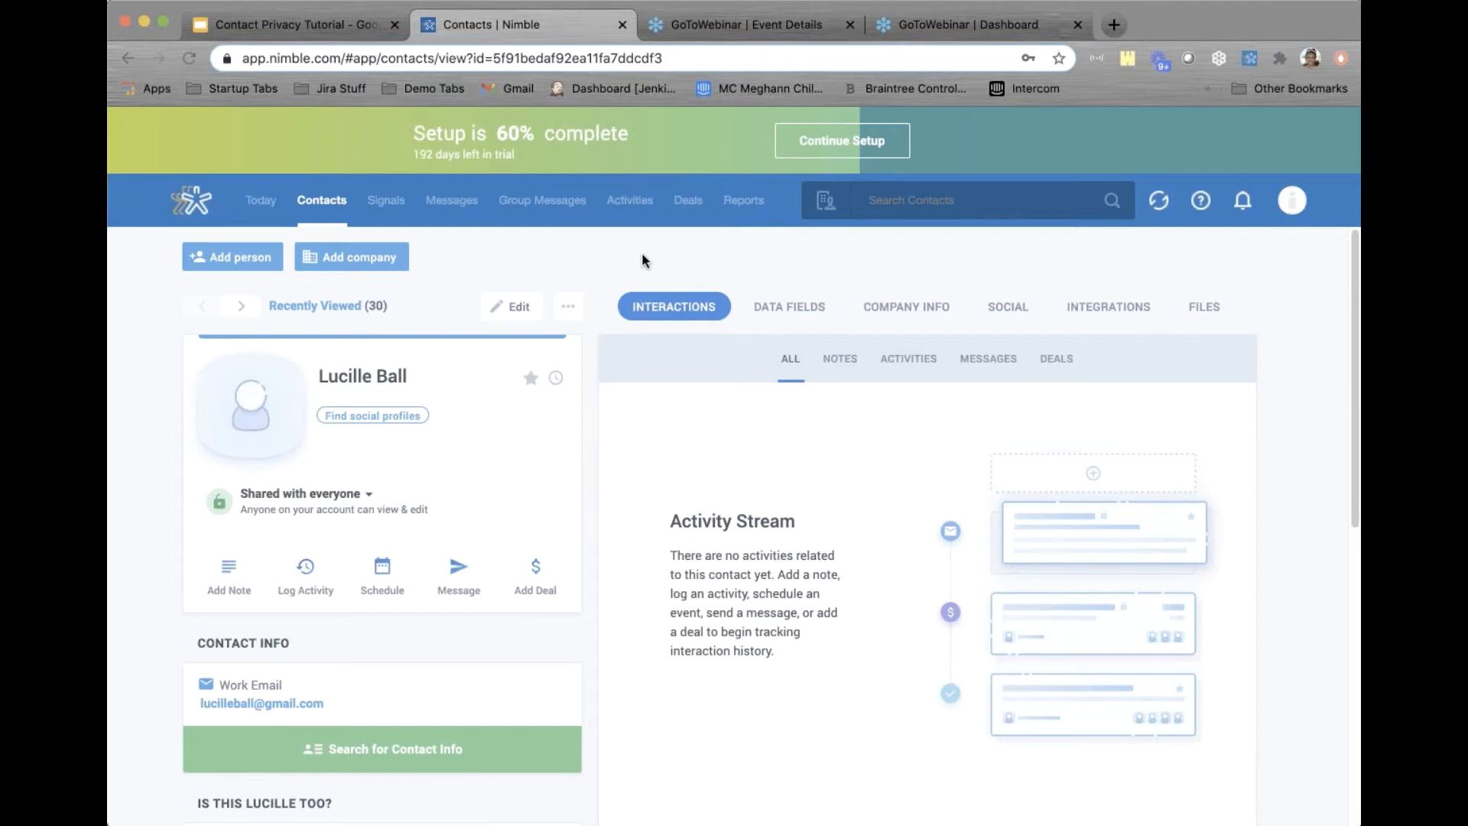
{"action": "left_click", "coordinate": [317, 204]}
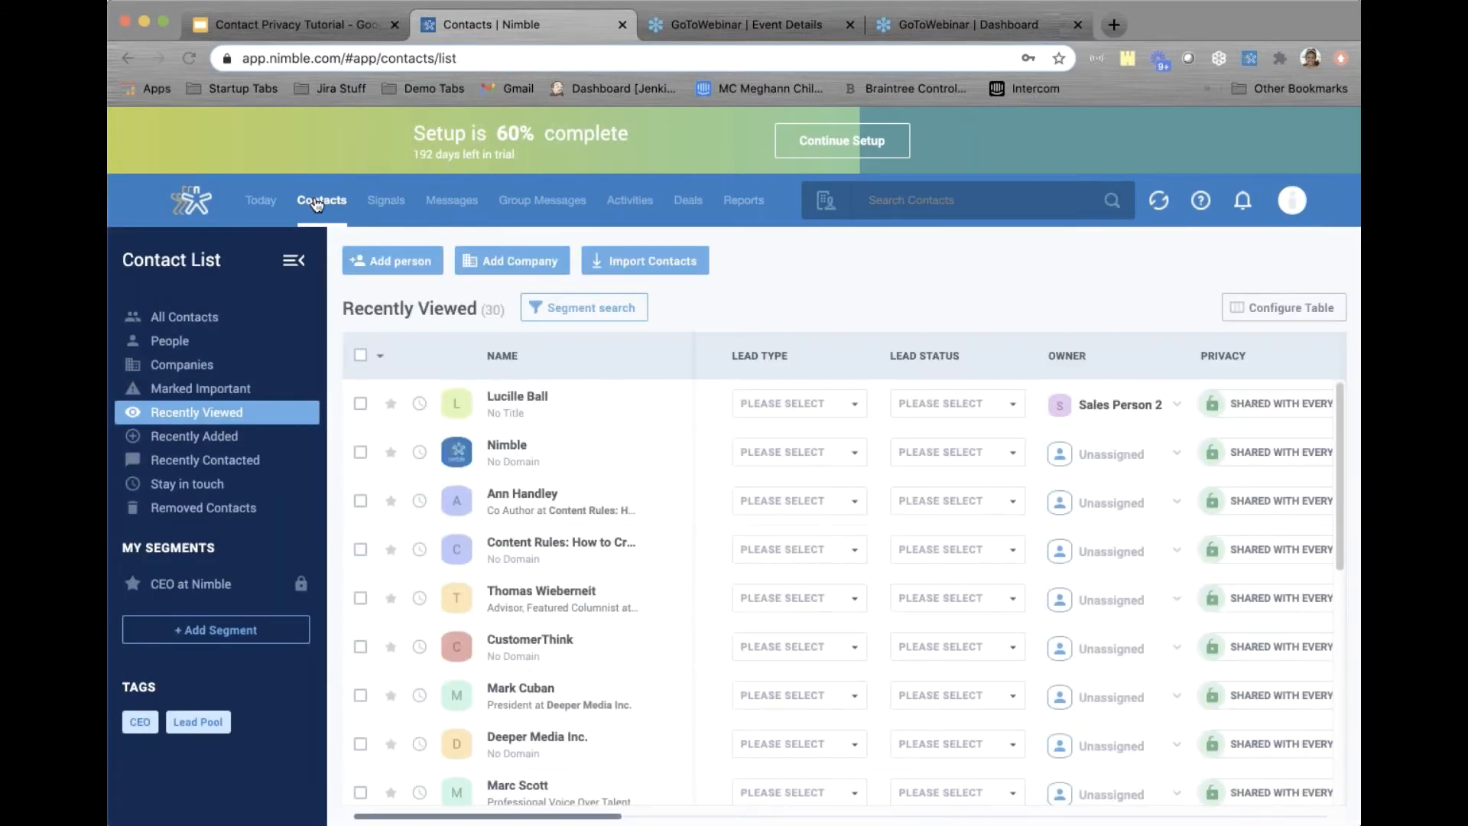
Start a CSV contact import and upload the file Lead 1 - Scenario Two.csv
{"action": "left_click", "coordinate": [661, 266]}
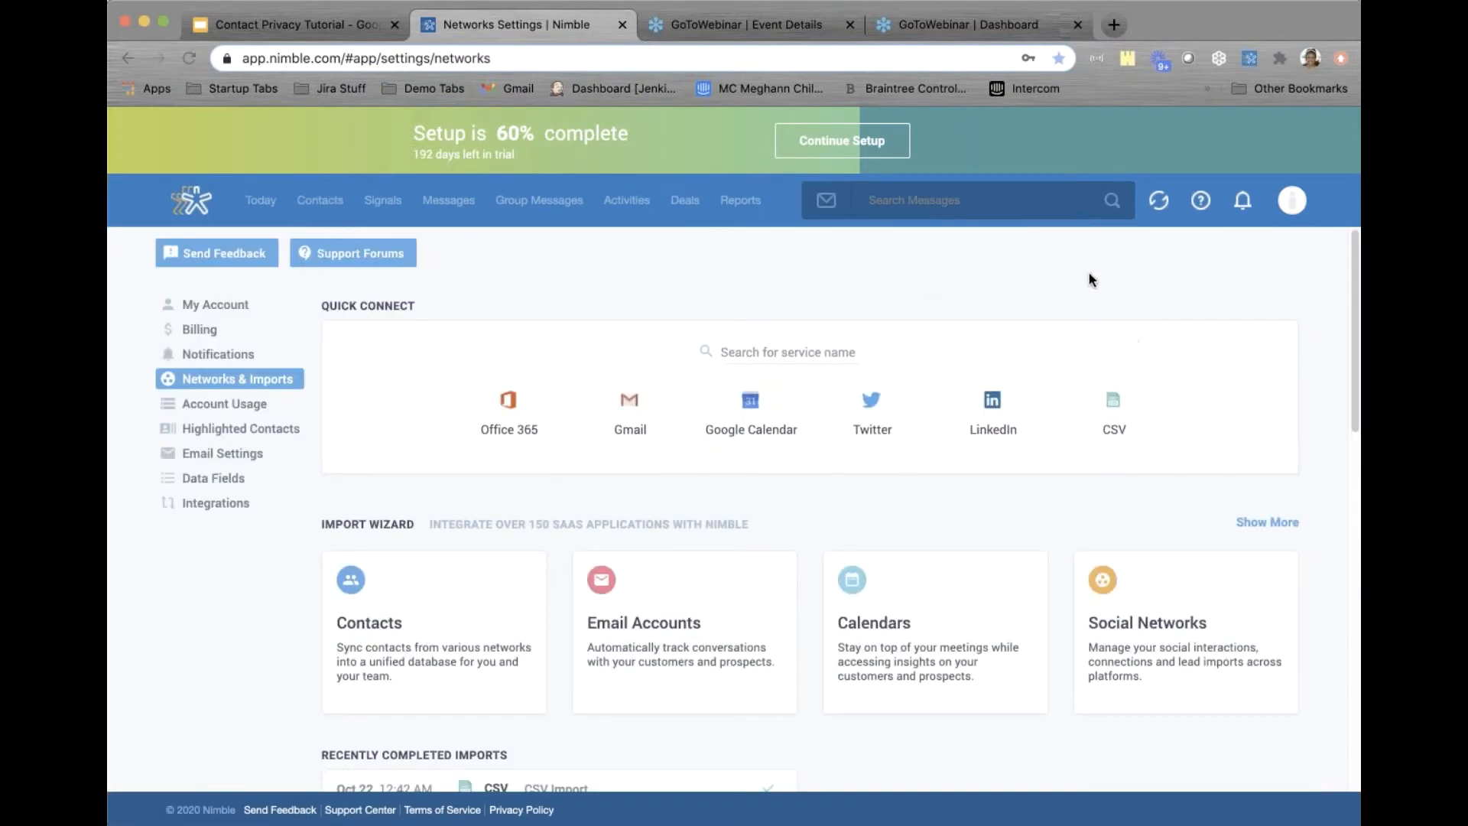
{"action": "left_click", "coordinate": [1116, 394]}
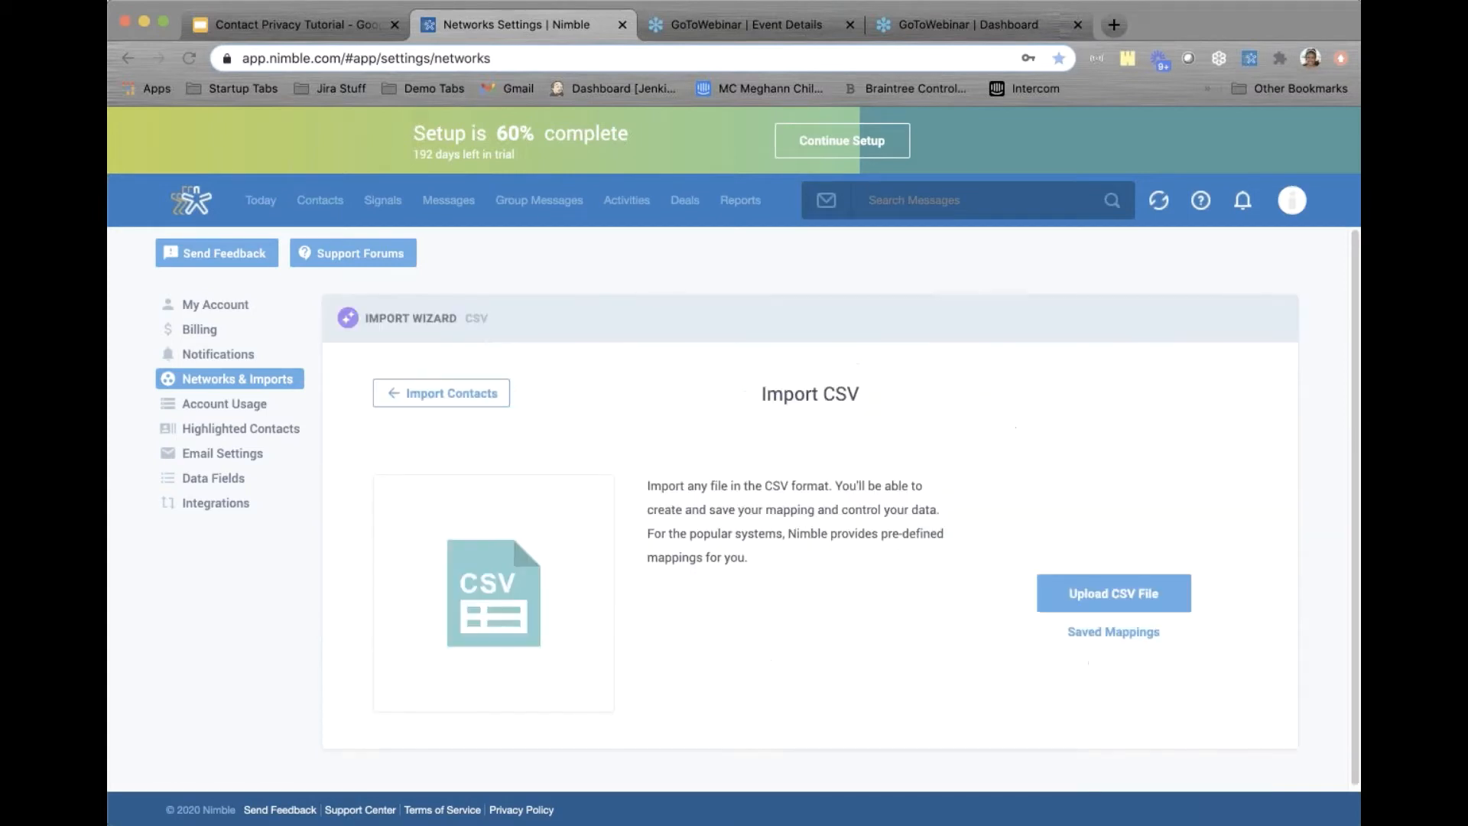
{"action": "left_click", "coordinate": [1098, 596]}
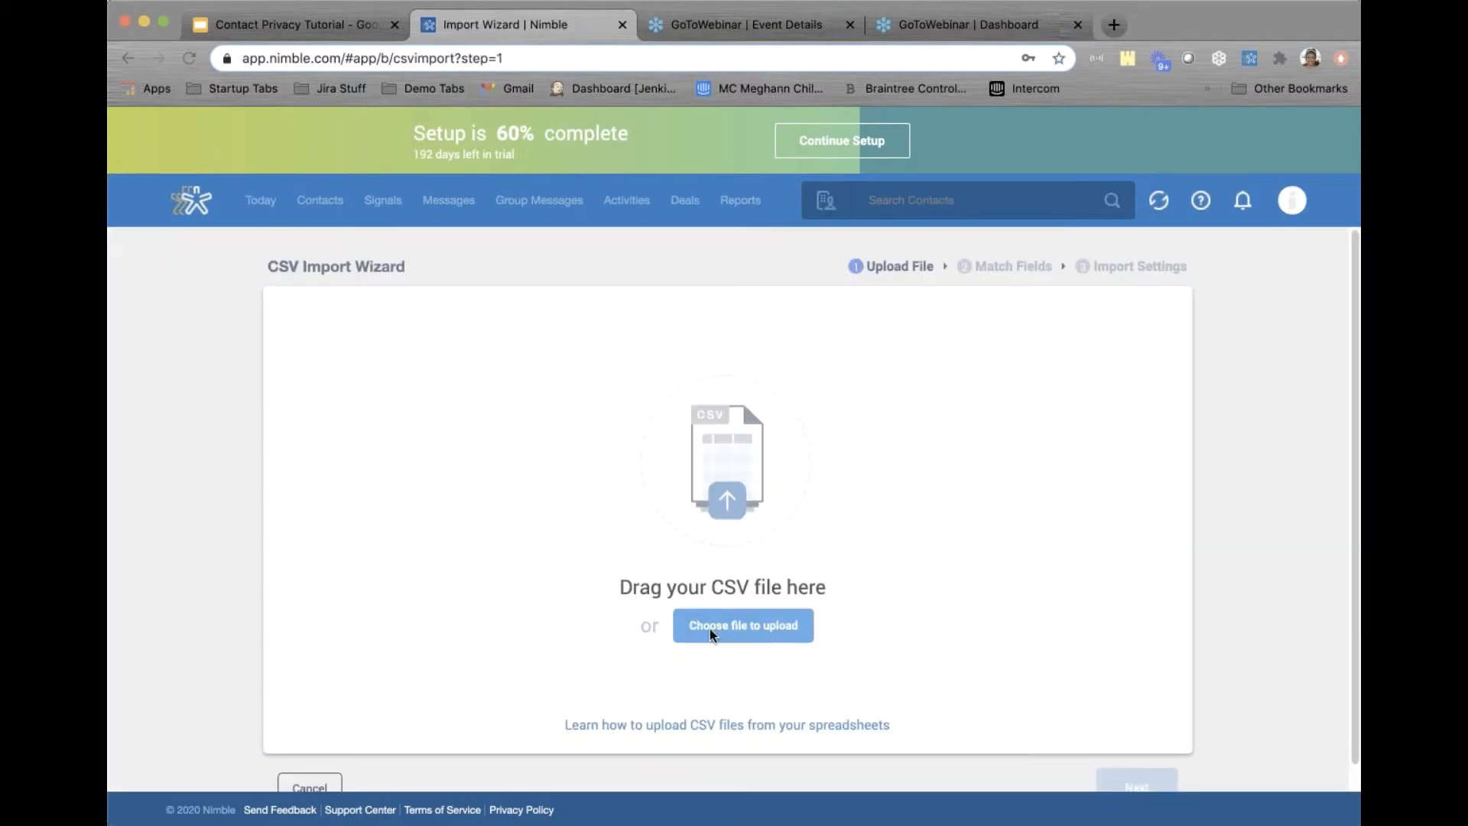
{"action": "left_click", "coordinate": [709, 628]}
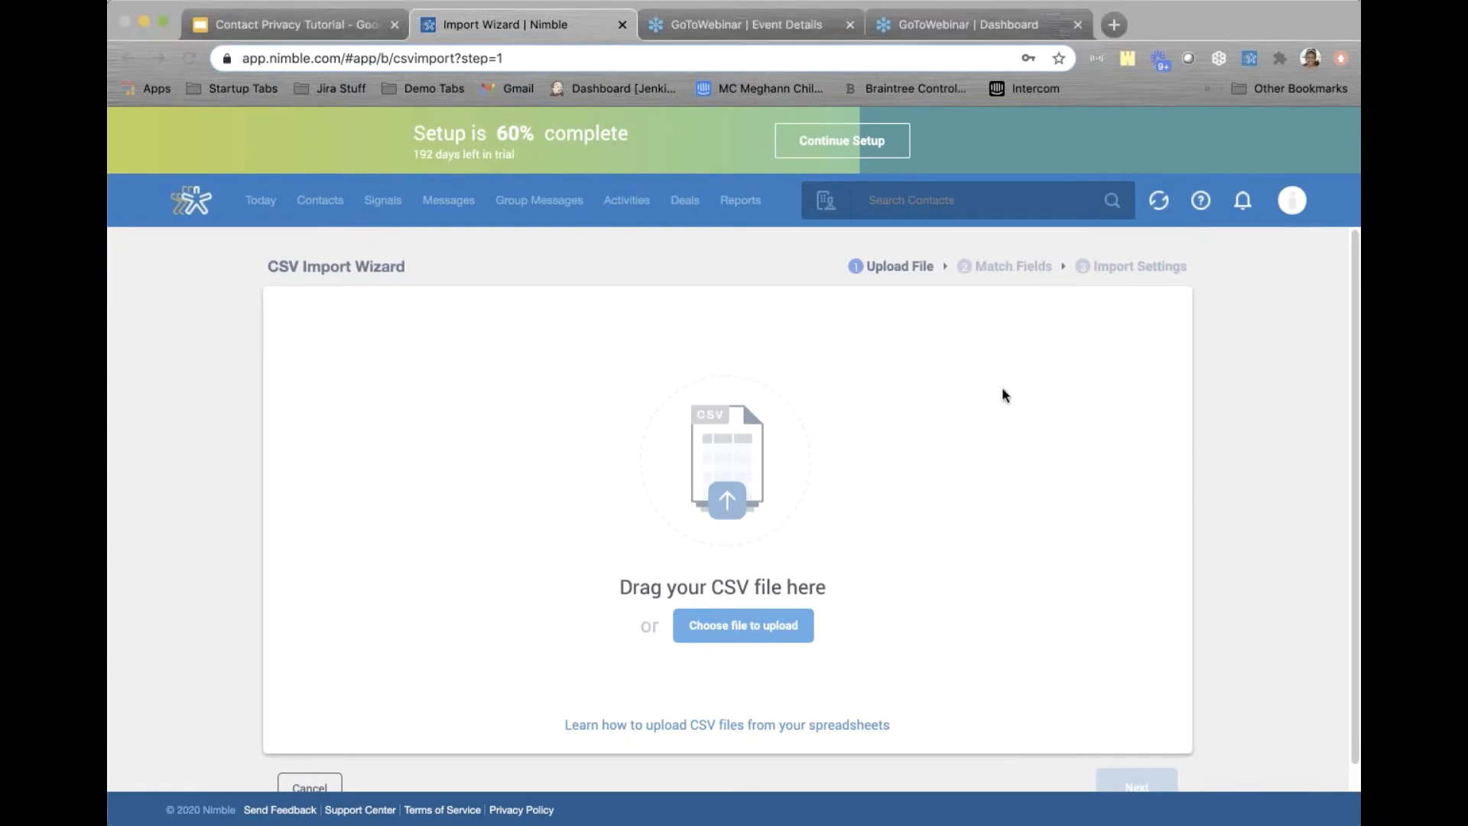
{"action": "left_click", "coordinate": [1252, 628]}
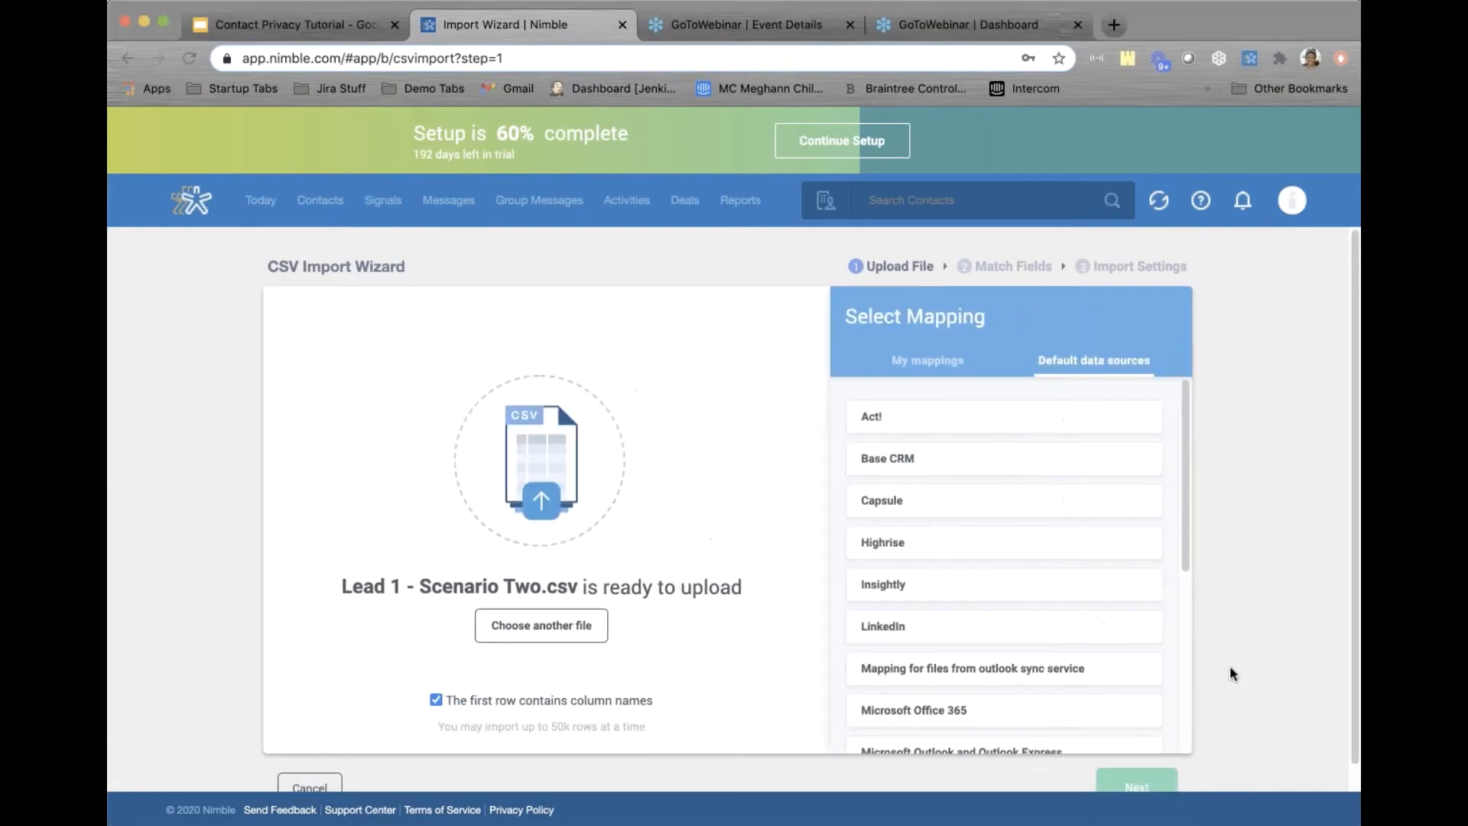
{"action": "scroll", "coordinate": [1291, 651], "scroll_direction": "down", "scroll_amount": 1}
{"action": "left_click", "coordinate": [1135, 765]}
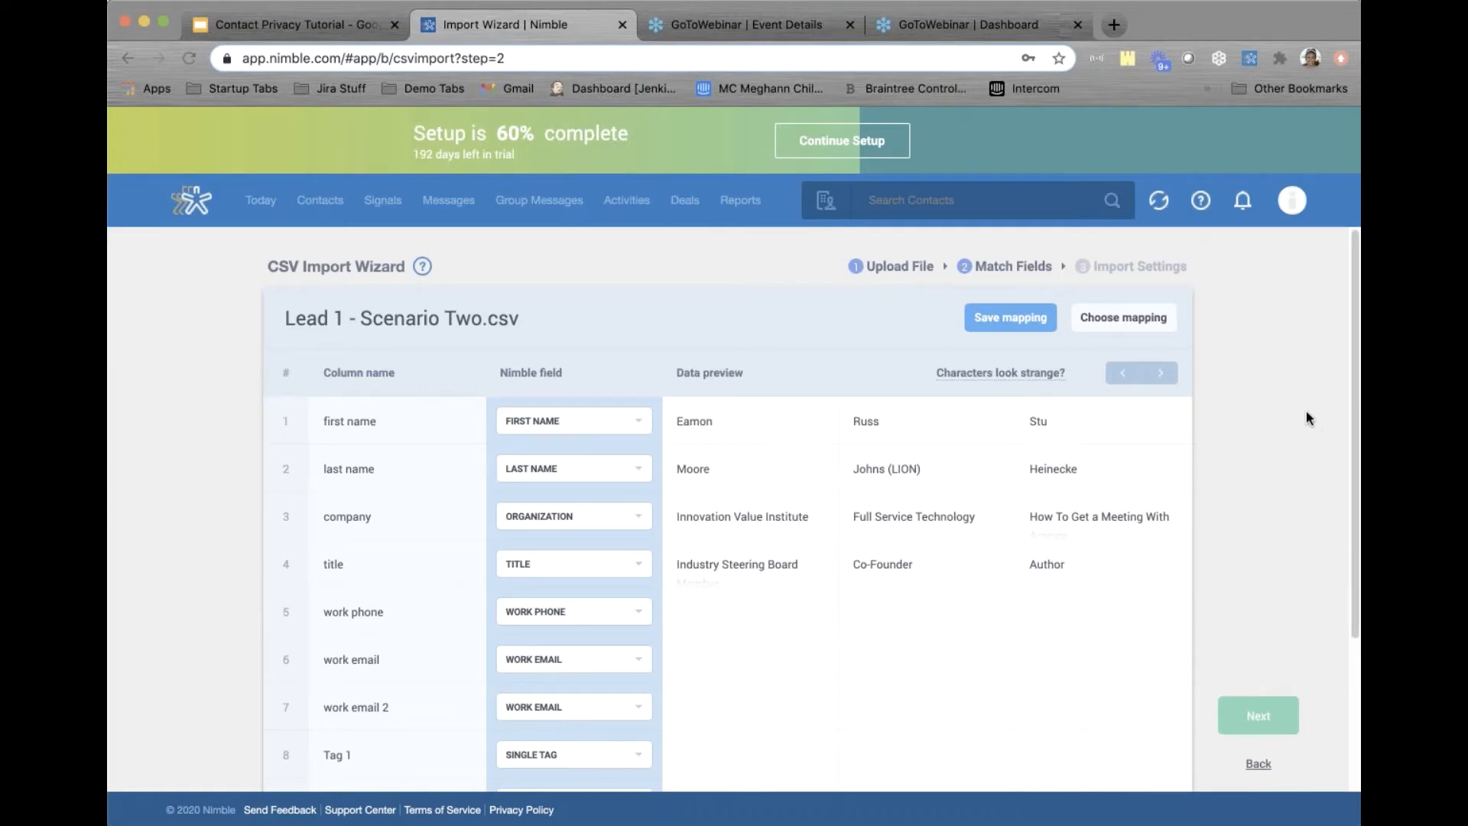
Accept the suggested field matching and continue to Import Settings
{"action": "scroll", "coordinate": [1319, 428], "scroll_direction": "down", "scroll_amount": 3}
{"action": "scroll", "coordinate": [1319, 432], "scroll_direction": "up", "scroll_amount": 3}
{"action": "left_click", "coordinate": [1260, 716]}
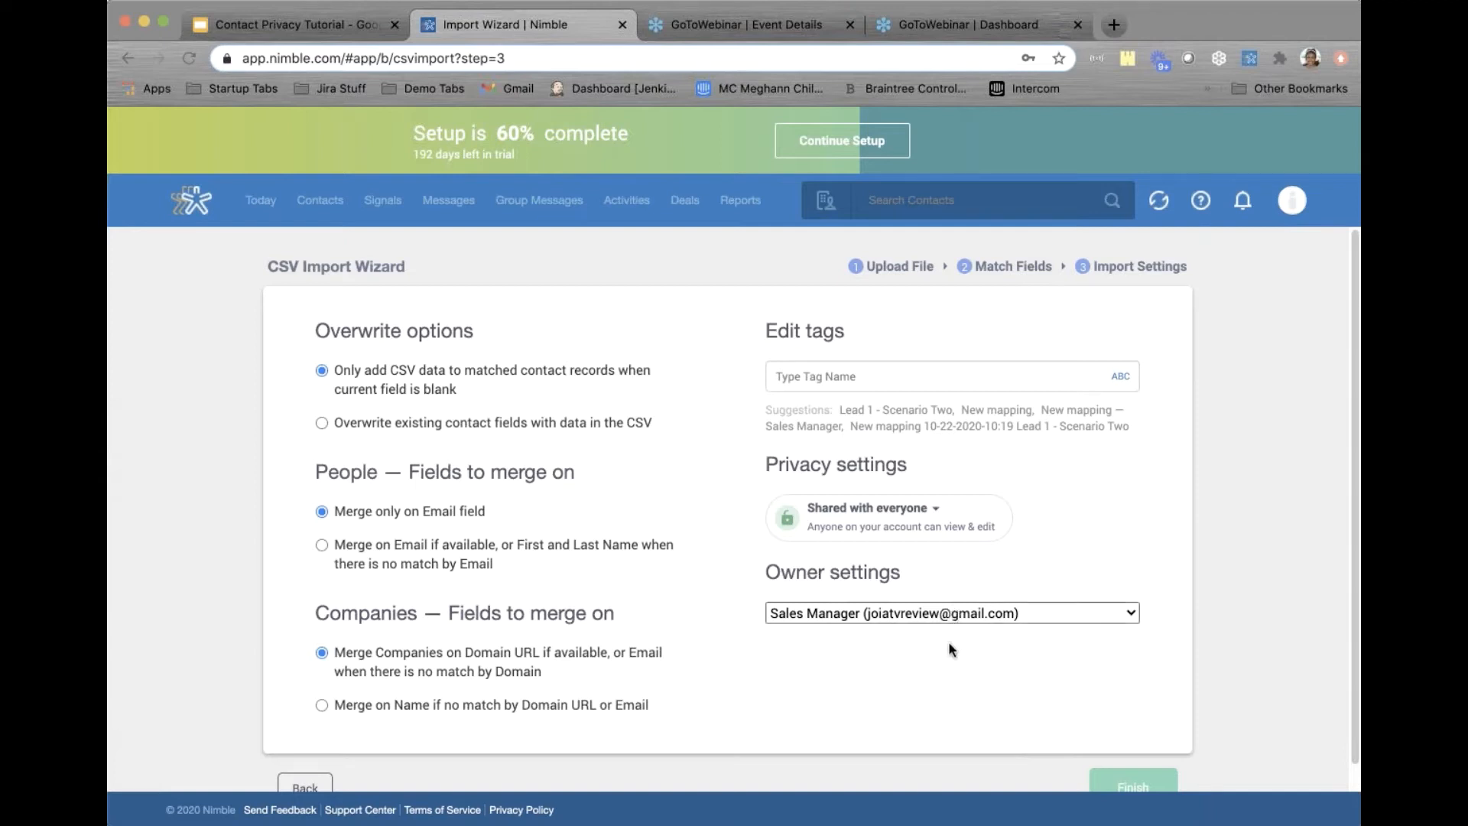
Import the contacts with Sales Person 1 as owner and shared with everyone, then return to Nimble
{"action": "left_click", "coordinate": [948, 612]}
{"action": "left_click", "coordinate": [934, 623]}
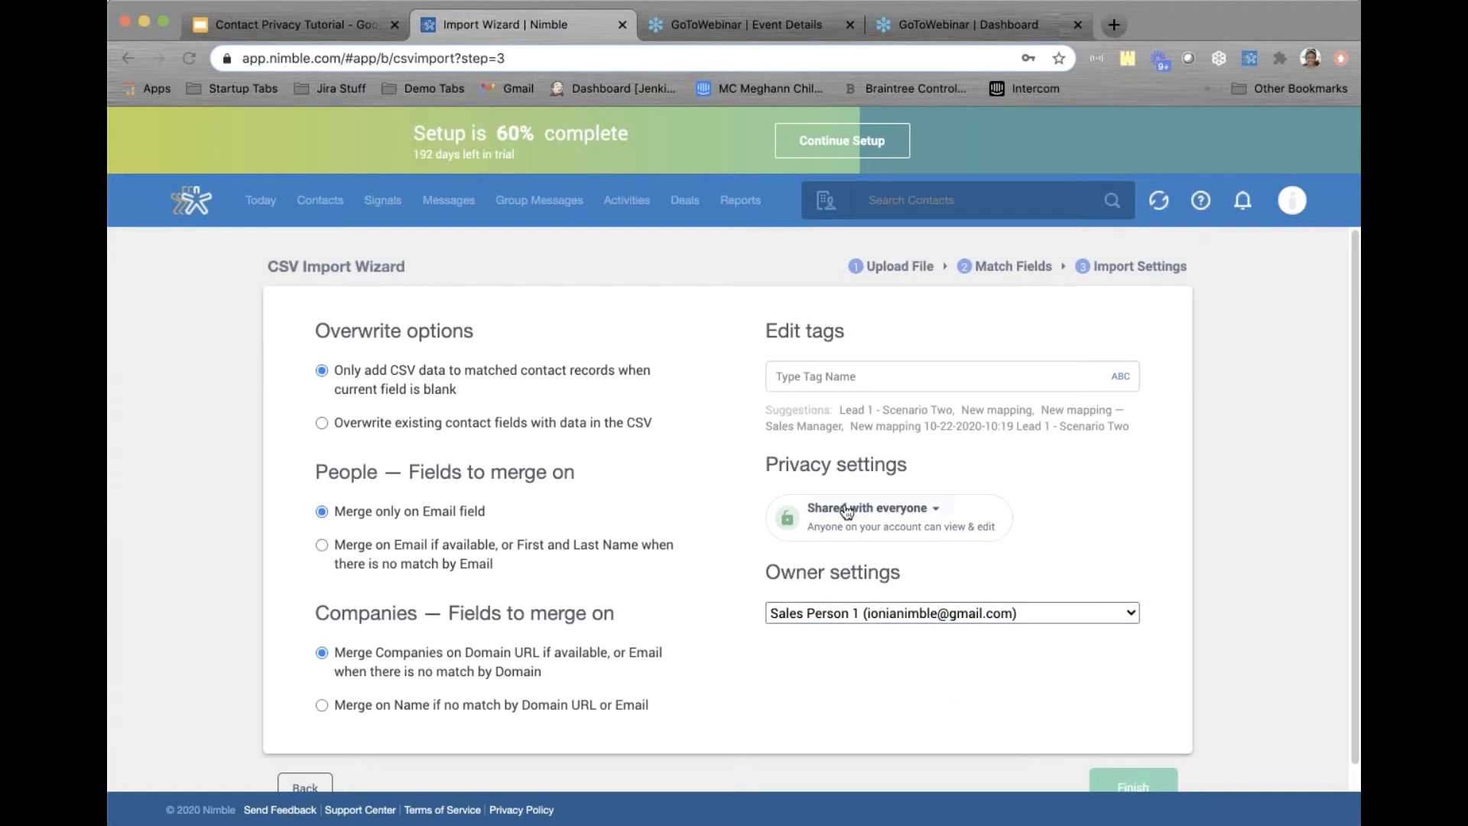
{"action": "left_click", "coordinate": [913, 512]}
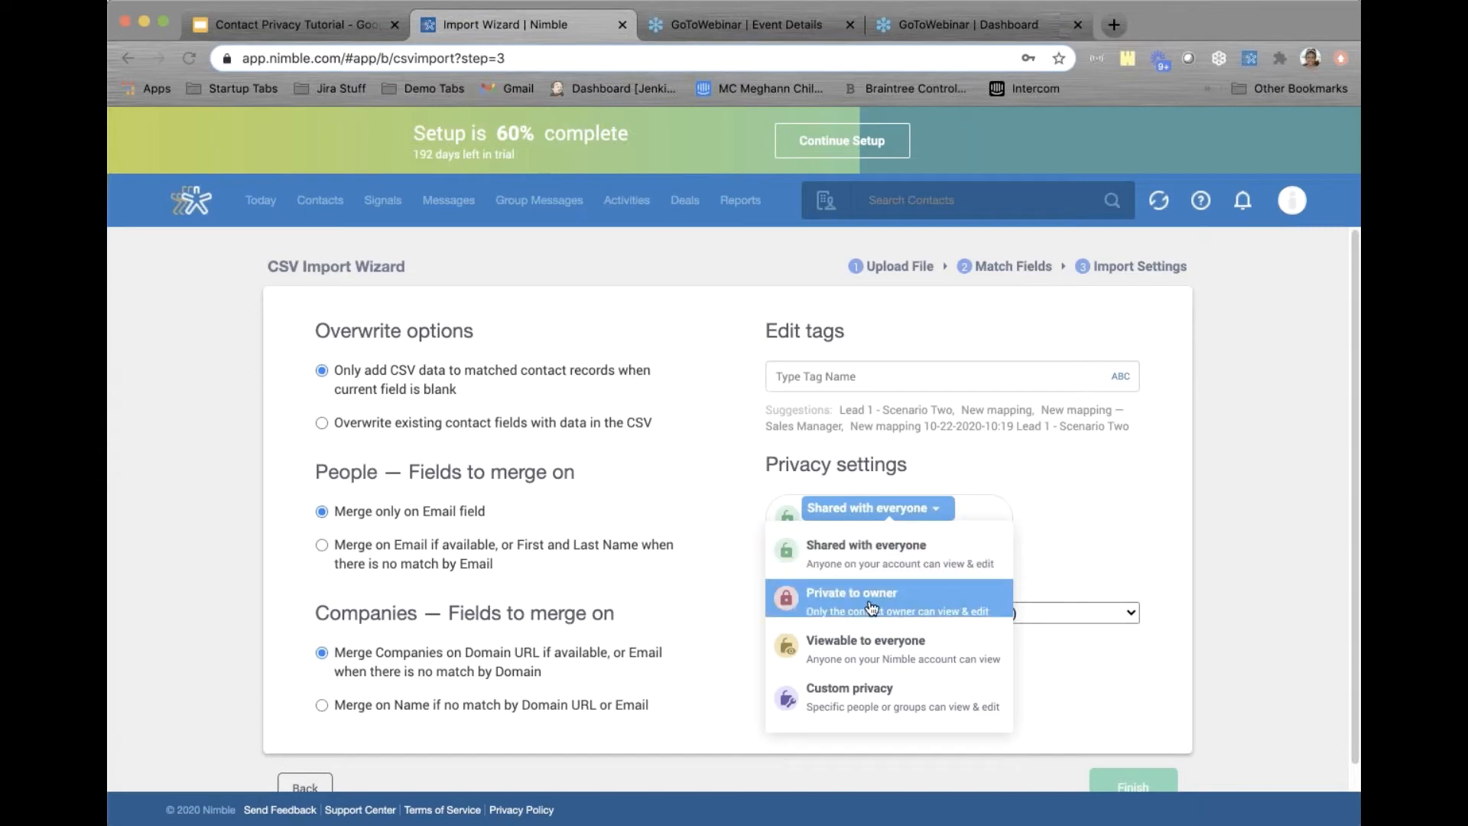
{"action": "left_click", "coordinate": [901, 507]}
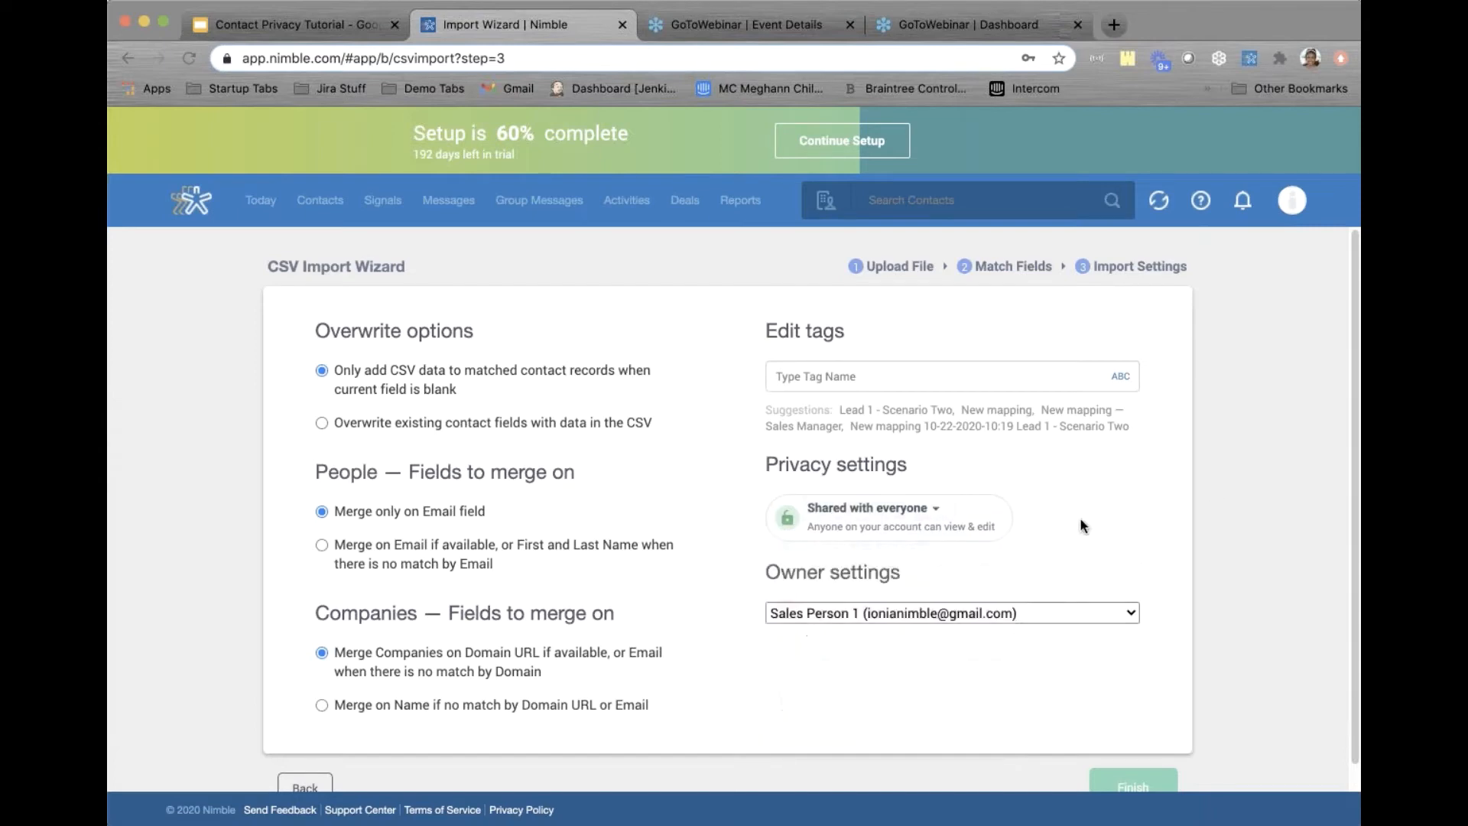
{"action": "left_click", "coordinate": [1133, 784]}
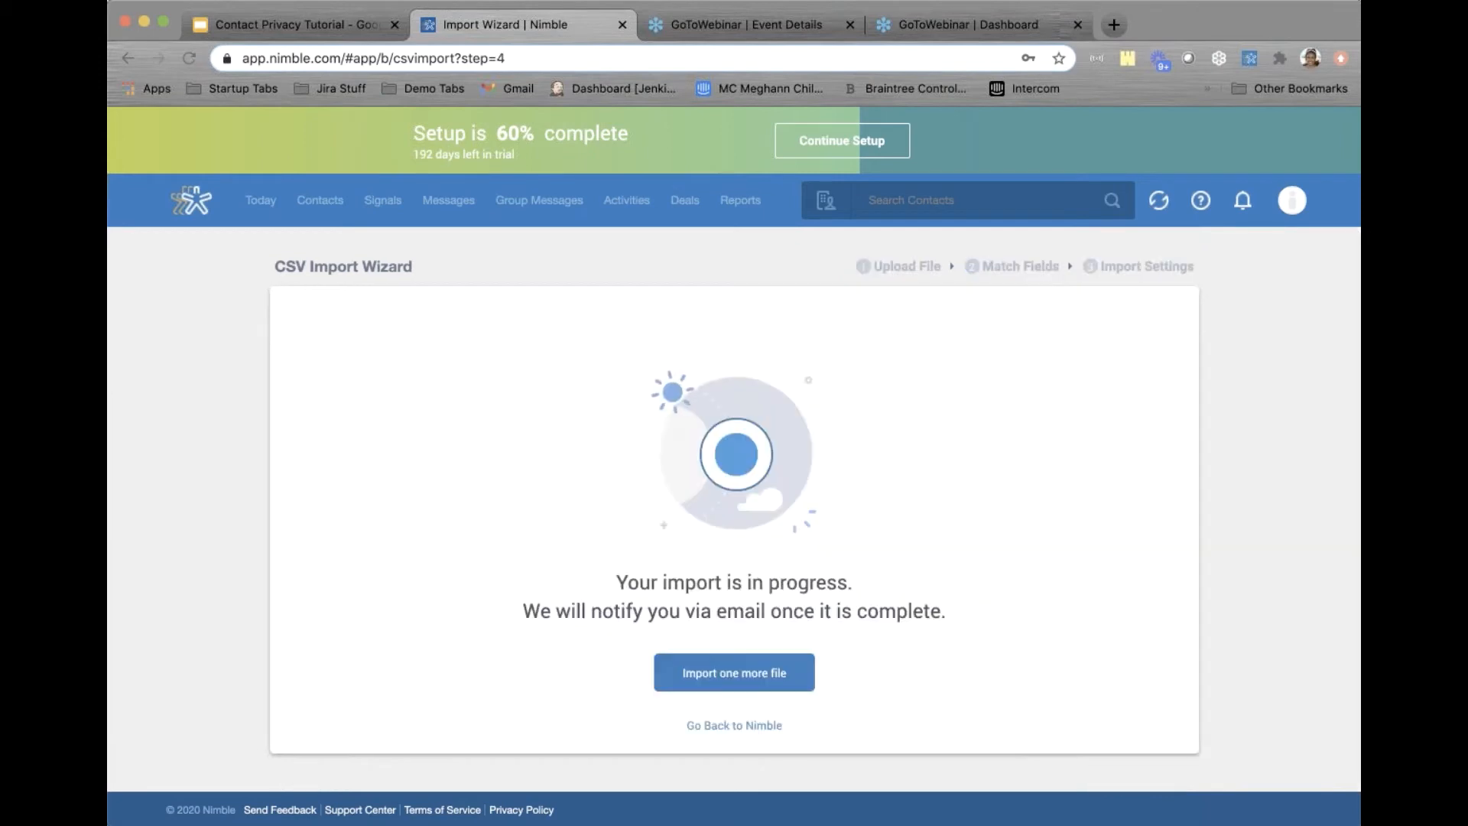
{"action": "left_click", "coordinate": [703, 725]}
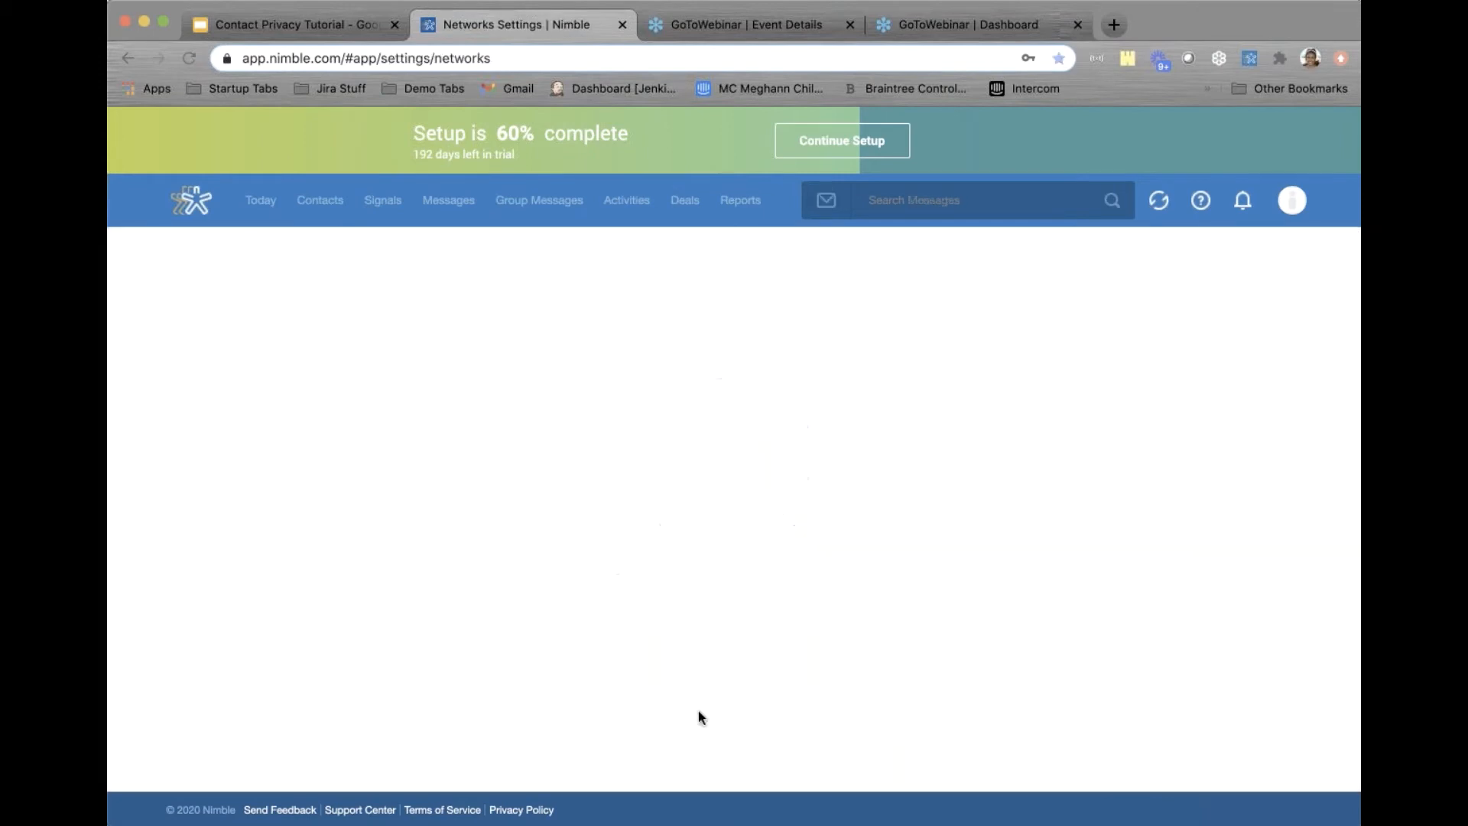
Filter contacts by the Leads 1 - Scenario Two tag and People type, then scroll across to check owners
{"action": "left_click", "coordinate": [316, 198]}
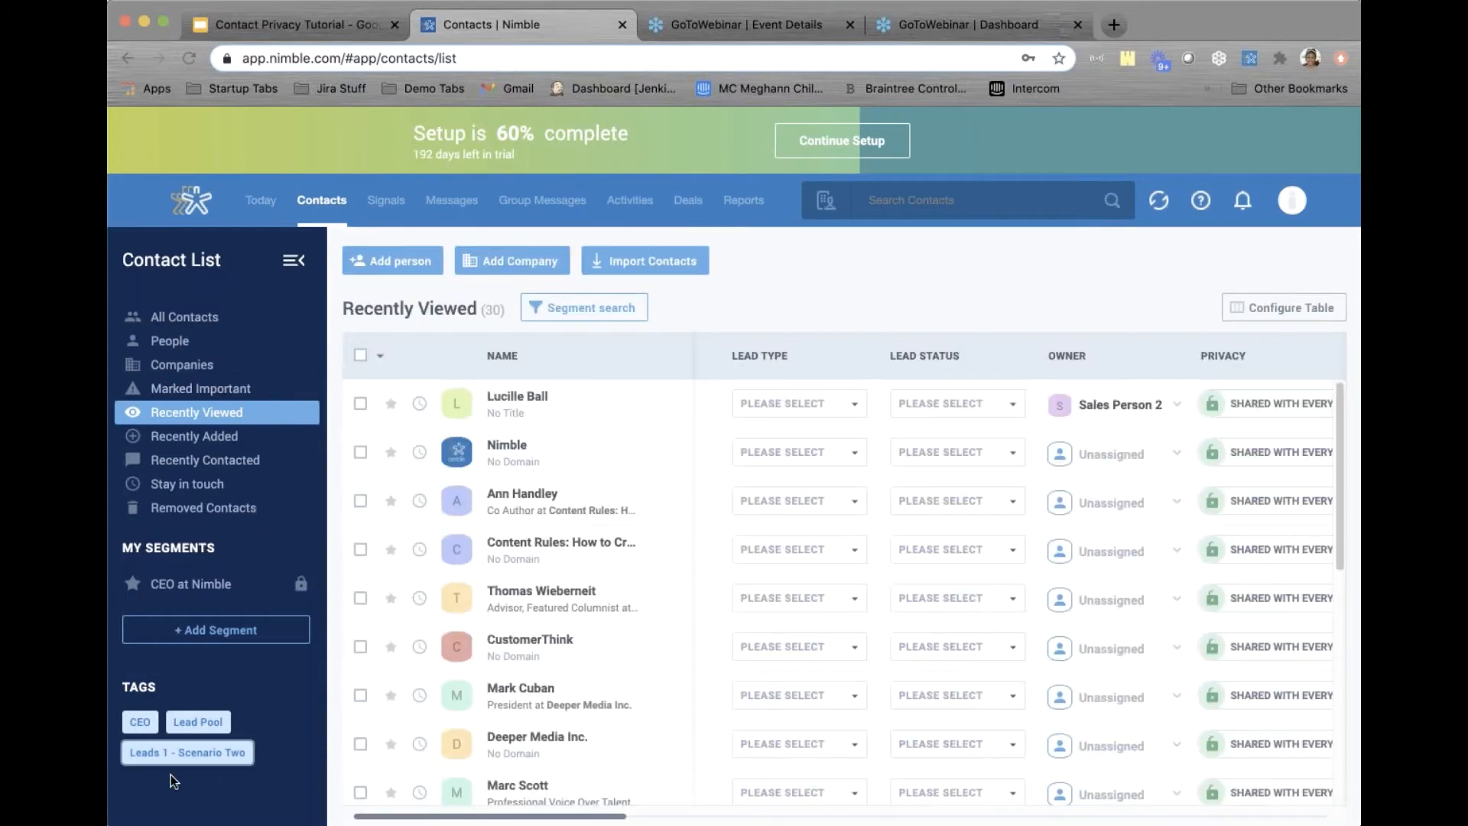
{"action": "left_click", "coordinate": [201, 757]}
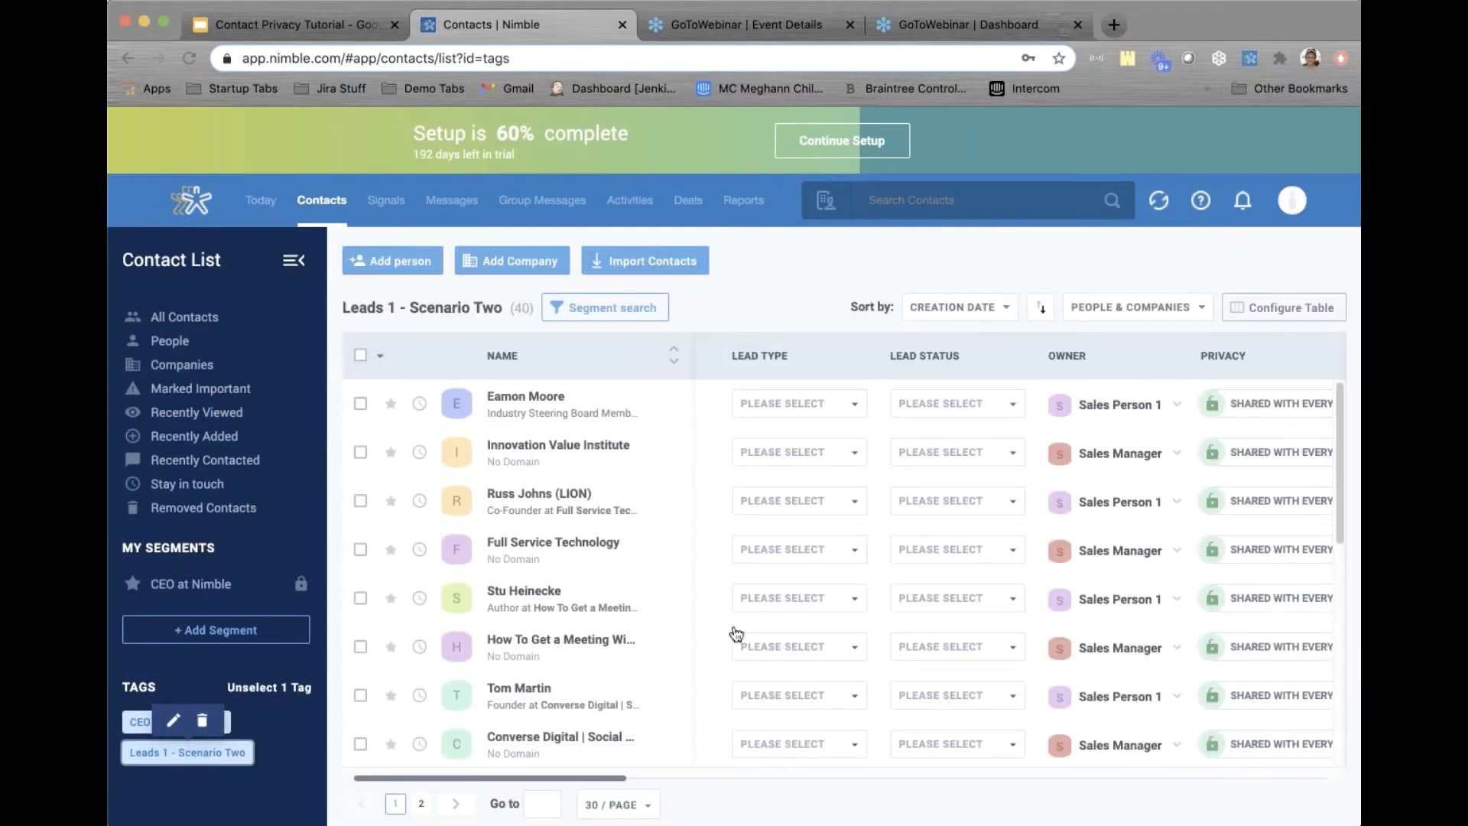
{"action": "left_click", "coordinate": [1137, 325]}
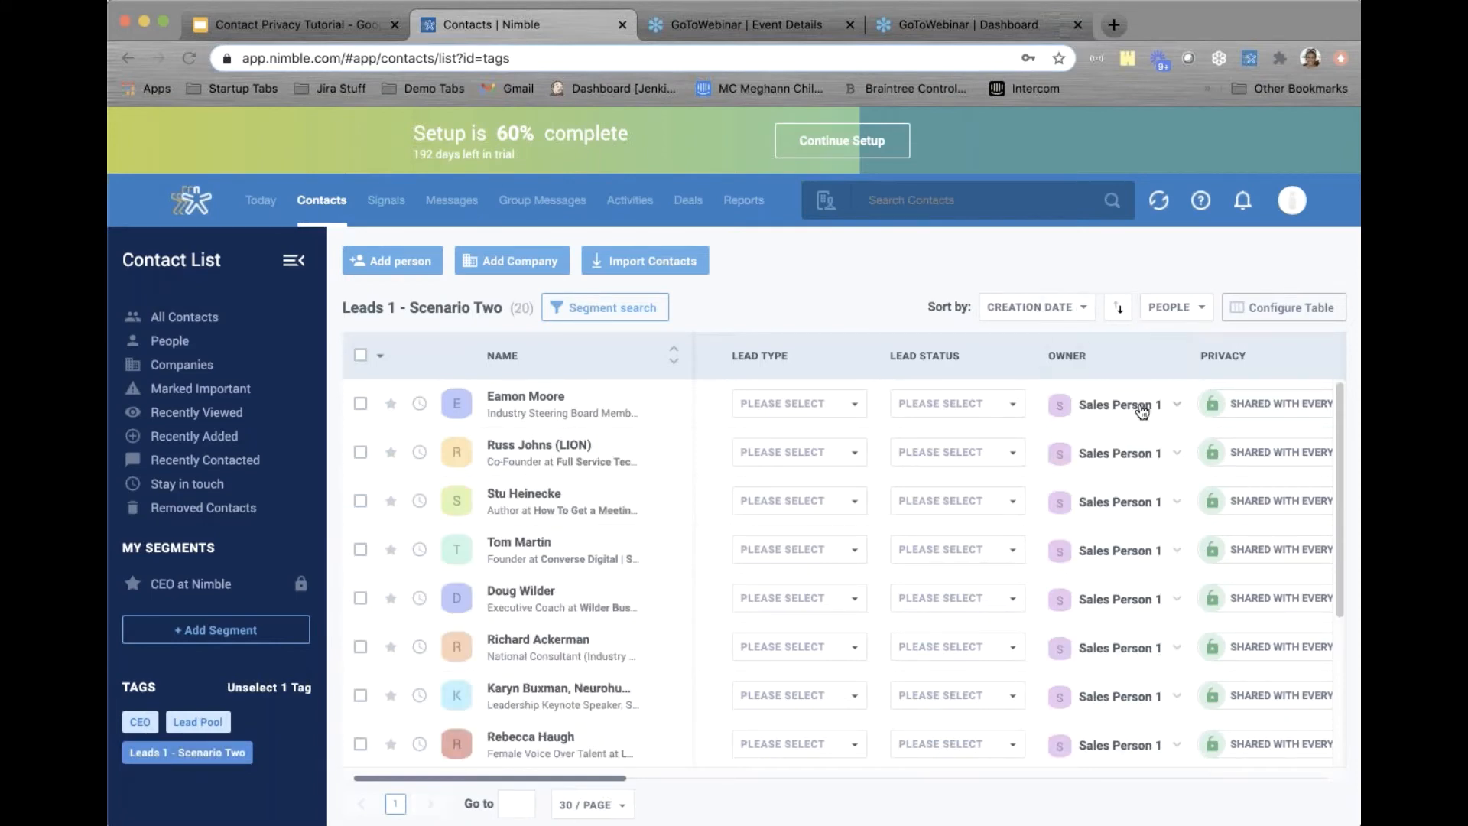
{"action": "scroll", "coordinate": [1141, 411], "scroll_direction": "right", "scroll_amount": 2}
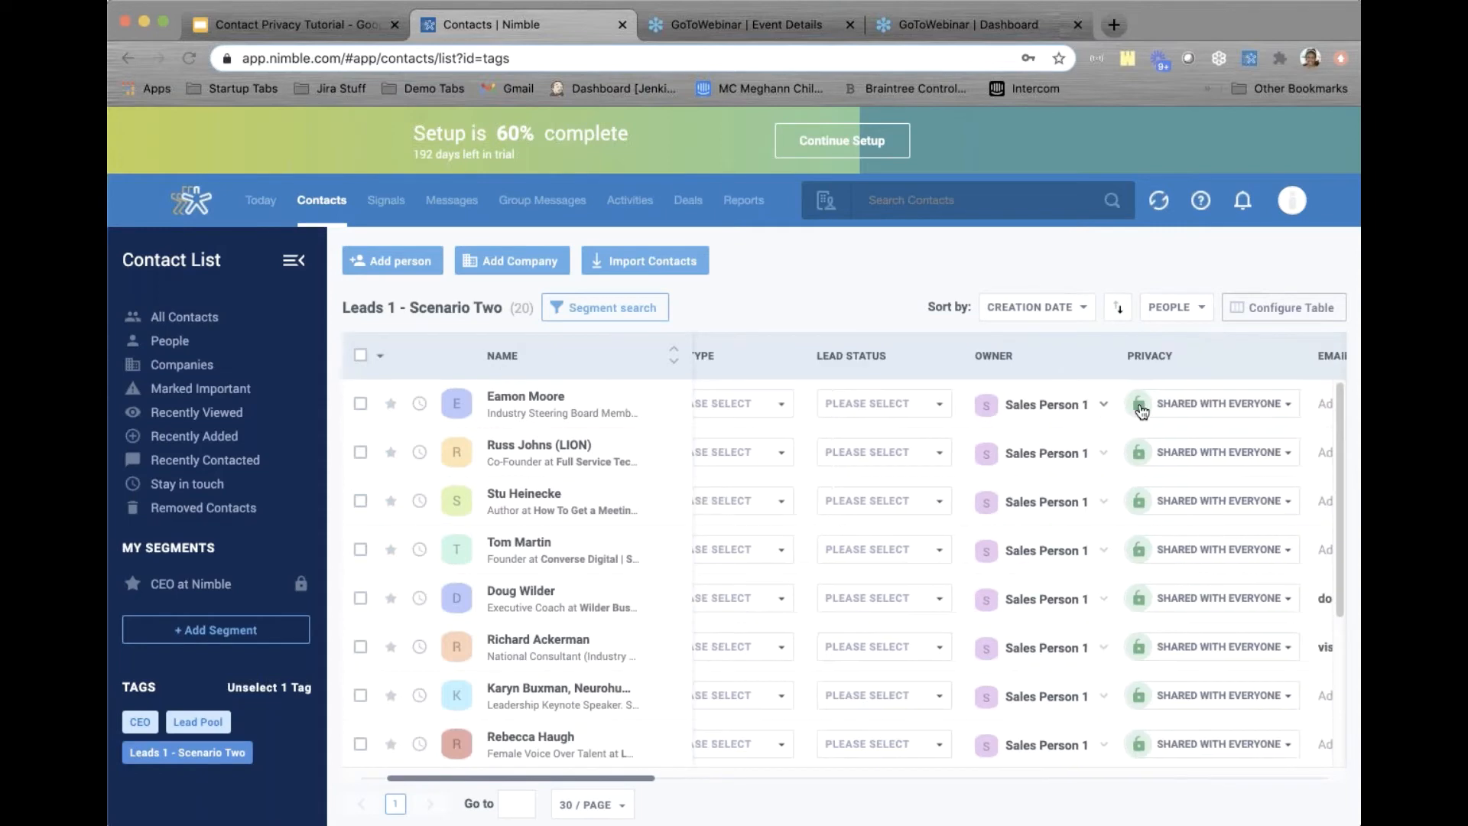
{"action": "scroll", "coordinate": [1141, 411], "scroll_direction": "right", "scroll_amount": 3}
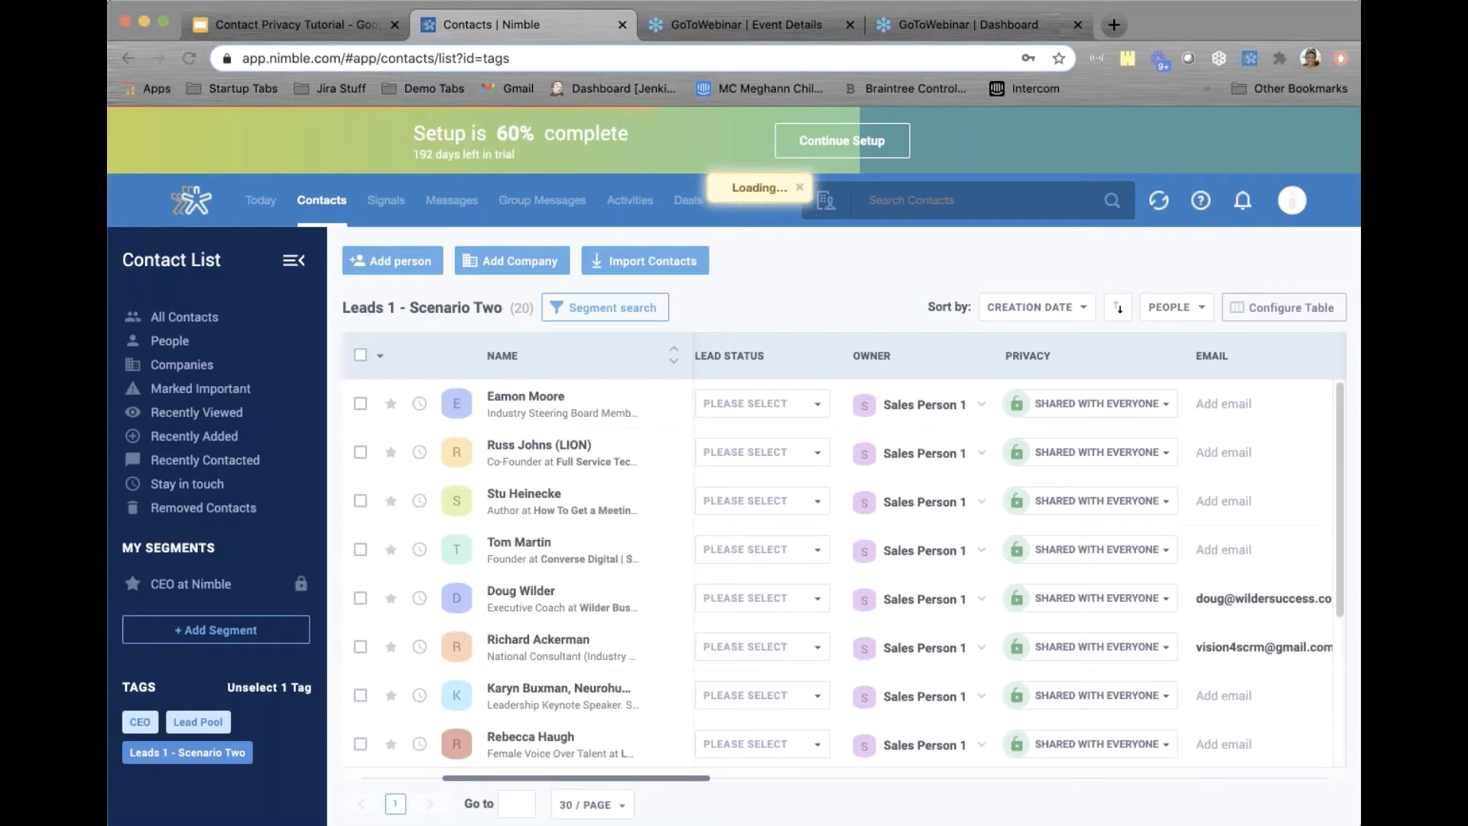
{"action": "scroll", "coordinate": [884, 567], "scroll_direction": "left", "scroll_amount": 2}
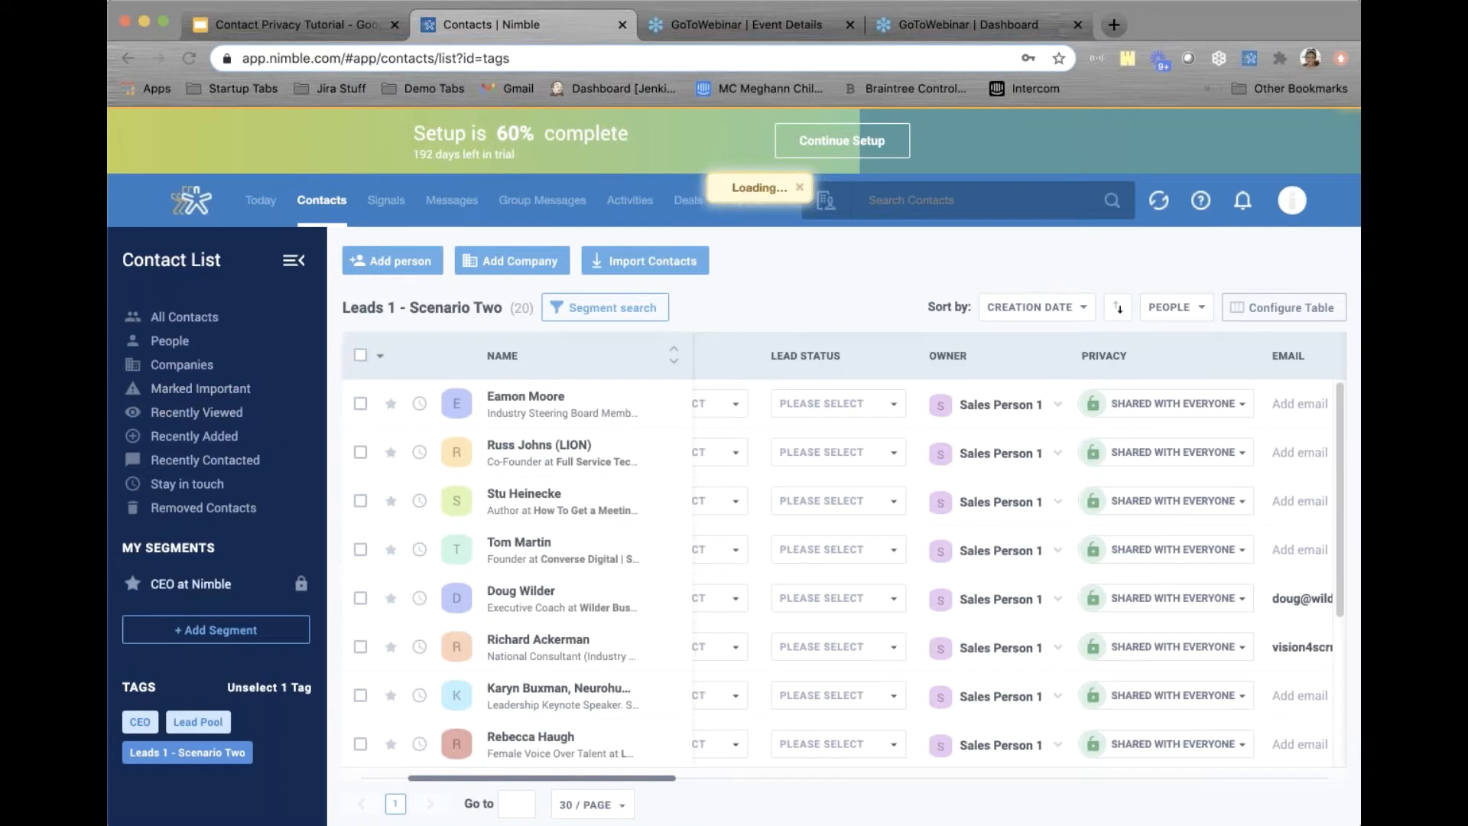
Build a segment search filtering on Contact owner is Sales Person 1
{"action": "left_click", "coordinate": [601, 308]}
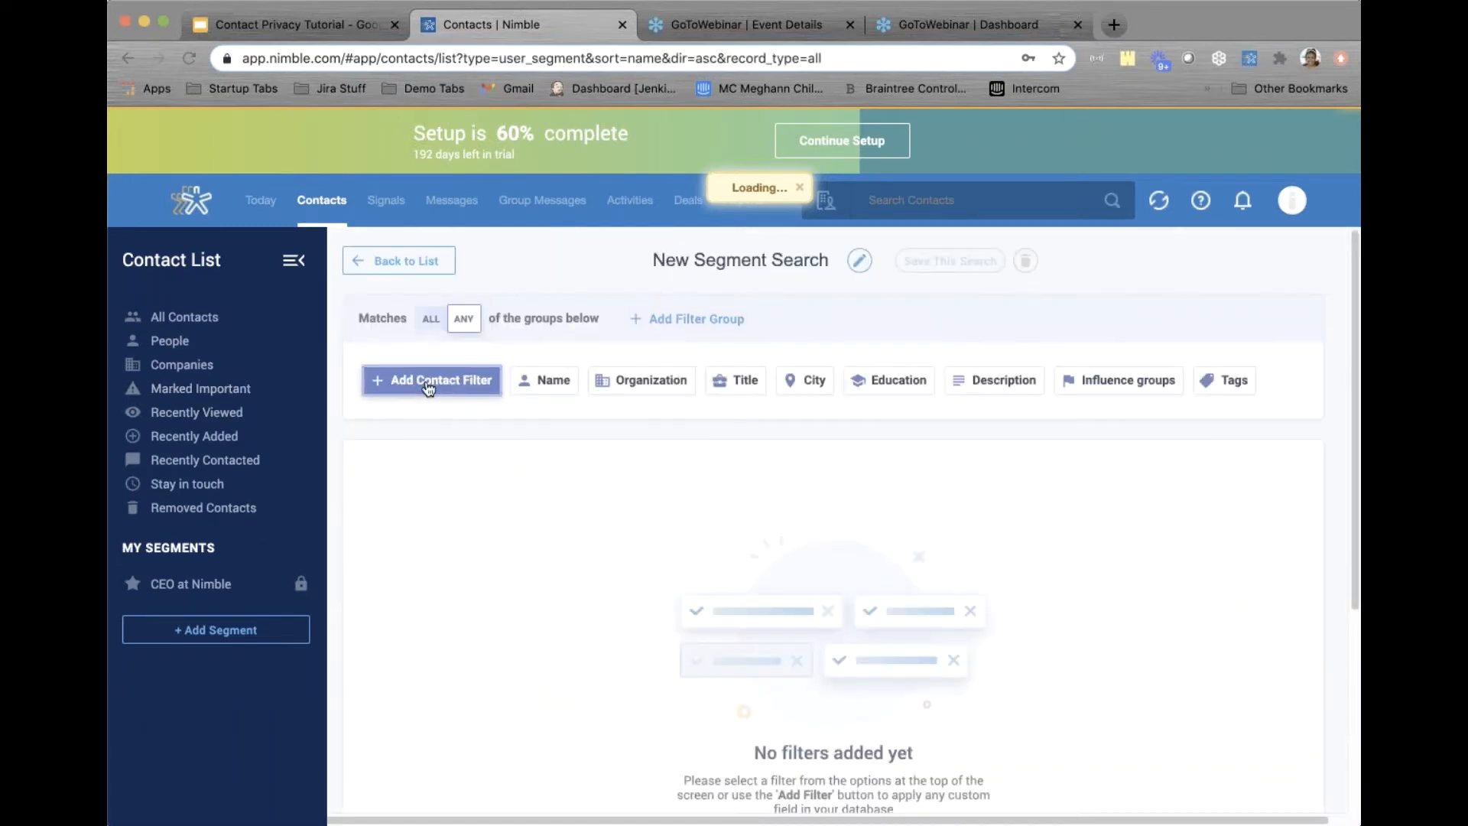
{"action": "left_click", "coordinate": [428, 386]}
{"action": "left_click", "coordinate": [409, 467]}
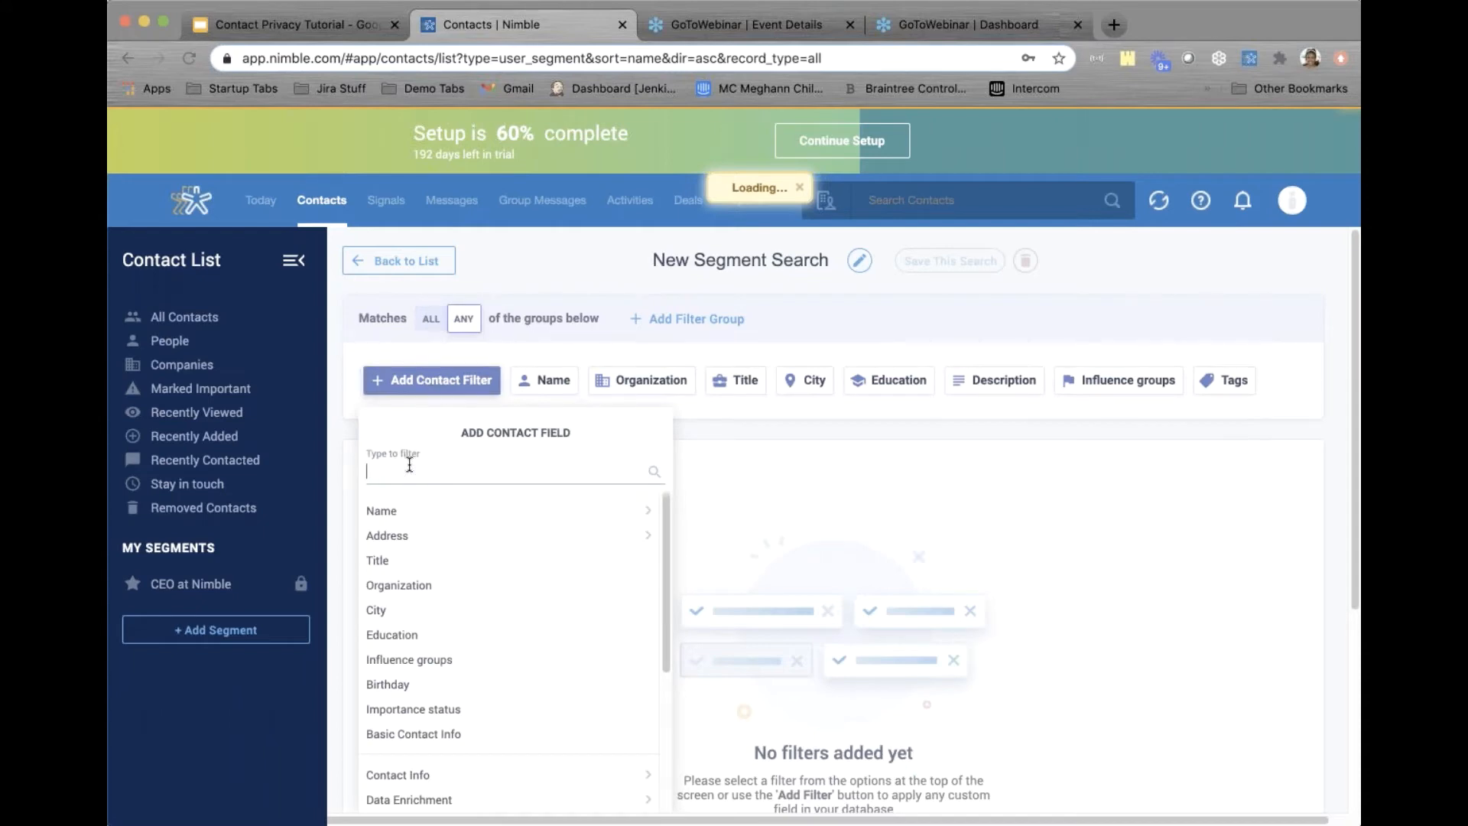
{"action": "type", "text": "owner"}
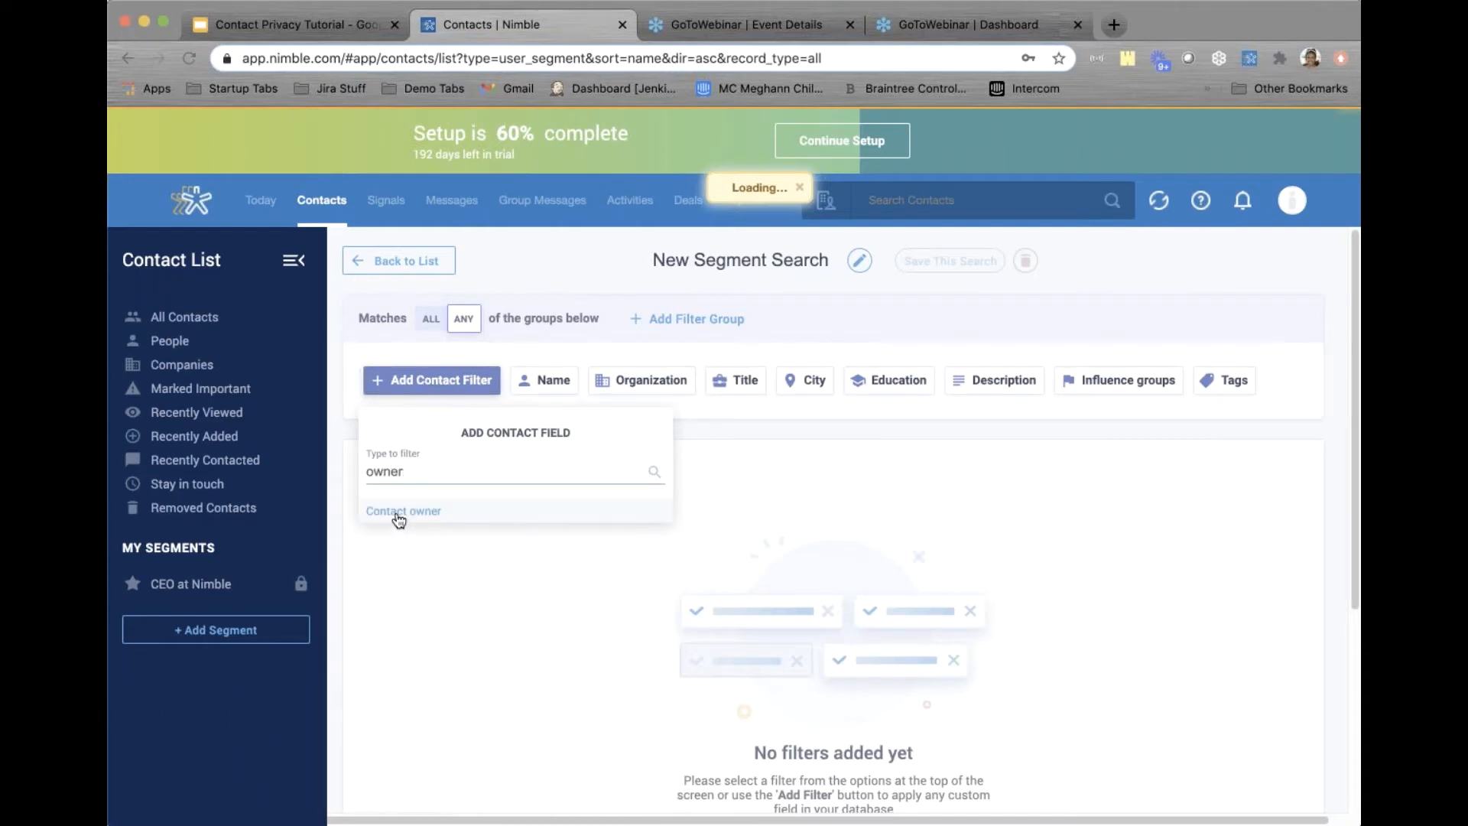
{"action": "left_click", "coordinate": [395, 512]}
{"action": "left_click", "coordinate": [377, 466]}
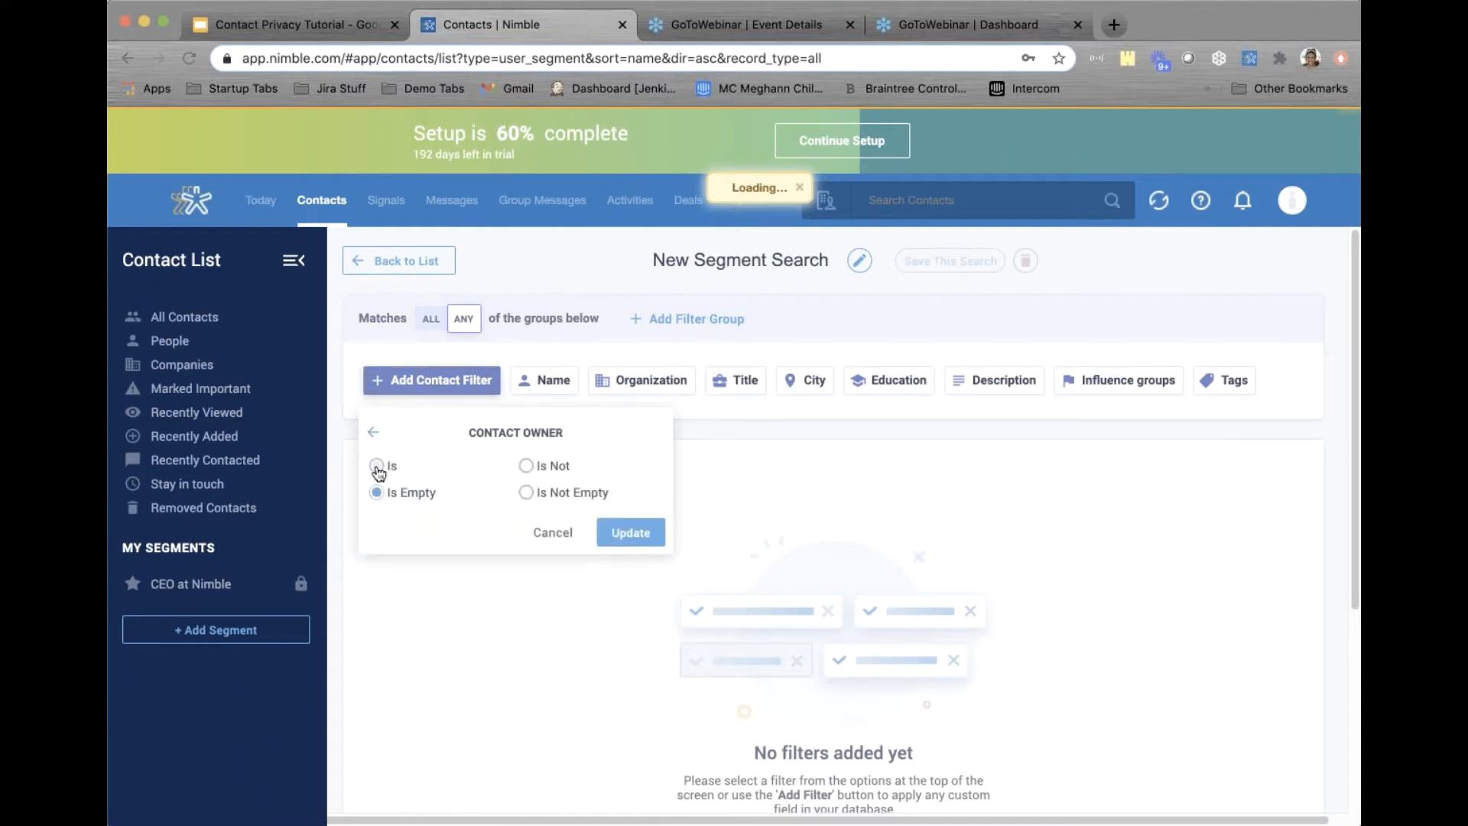
{"action": "scroll", "coordinate": [474, 617], "scroll_direction": "down", "scroll_amount": 1}
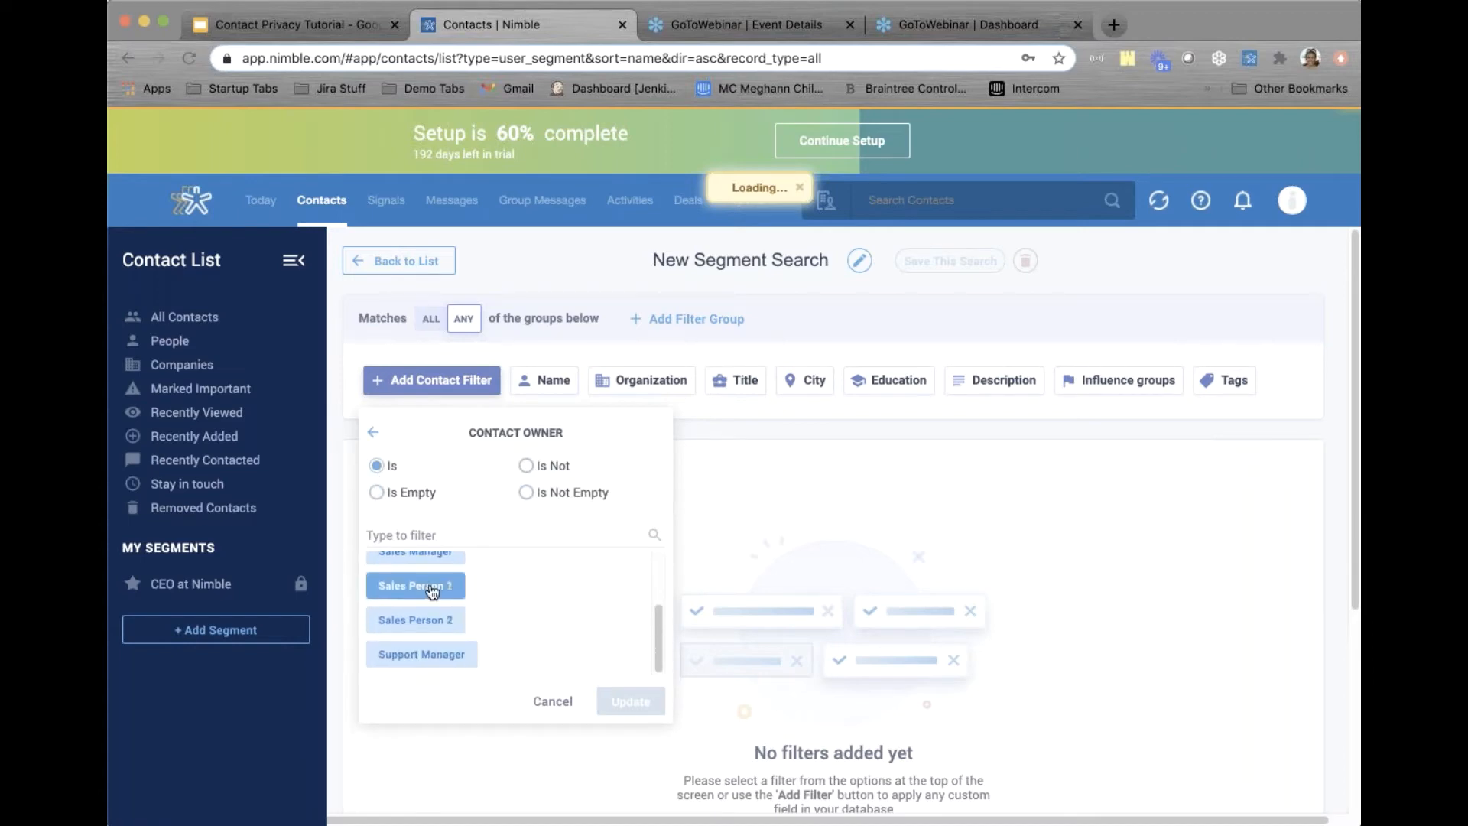
{"action": "left_click", "coordinate": [455, 585]}
{"action": "left_click", "coordinate": [629, 701]}
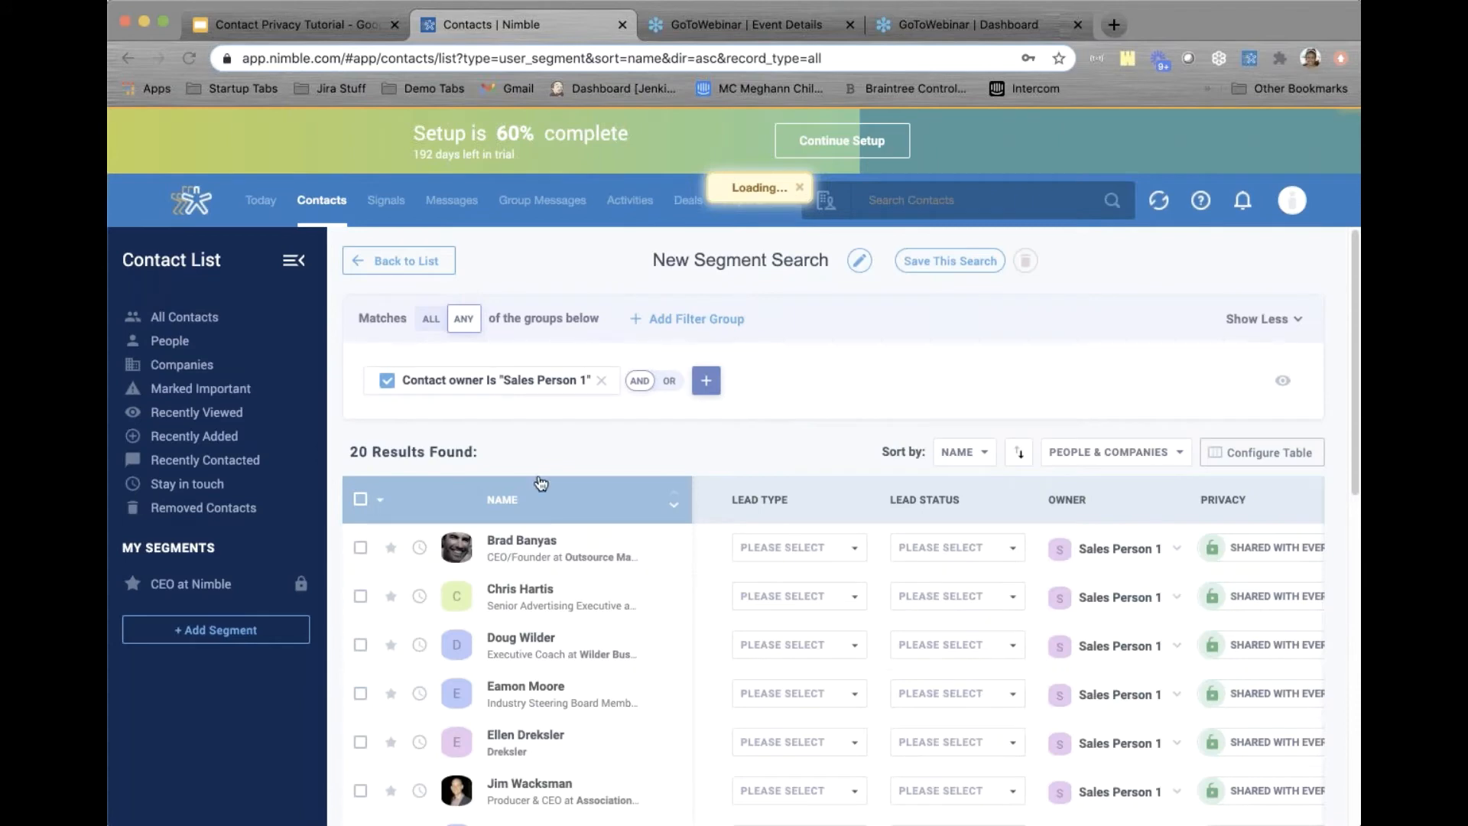
{"action": "scroll", "coordinate": [506, 438], "scroll_direction": "down", "scroll_amount": 5}
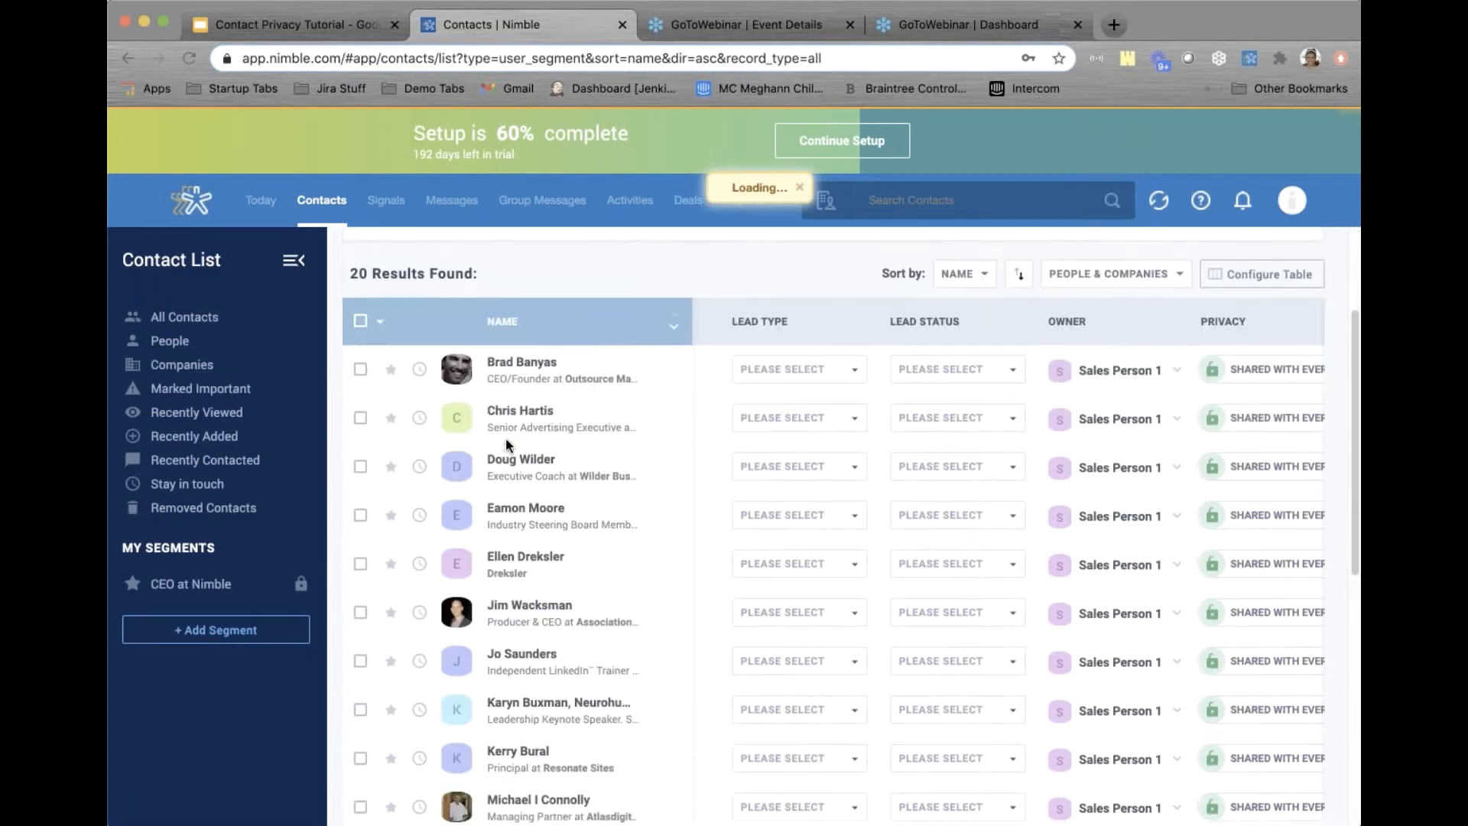
{"action": "scroll", "coordinate": [535, 451], "scroll_direction": "down", "scroll_amount": 10}
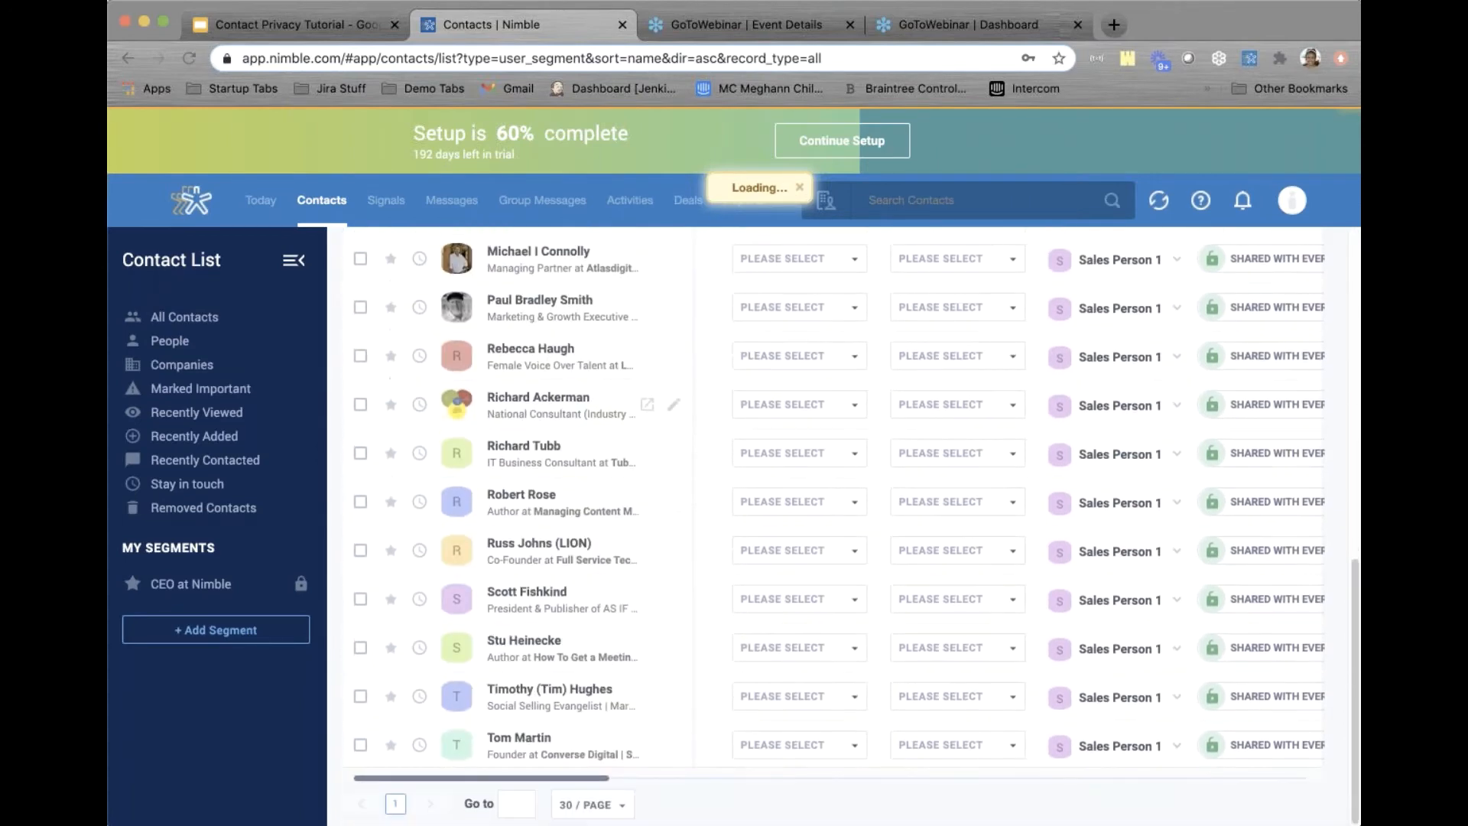
{"action": "scroll", "coordinate": [833, 528], "scroll_direction": "up", "scroll_amount": 15}
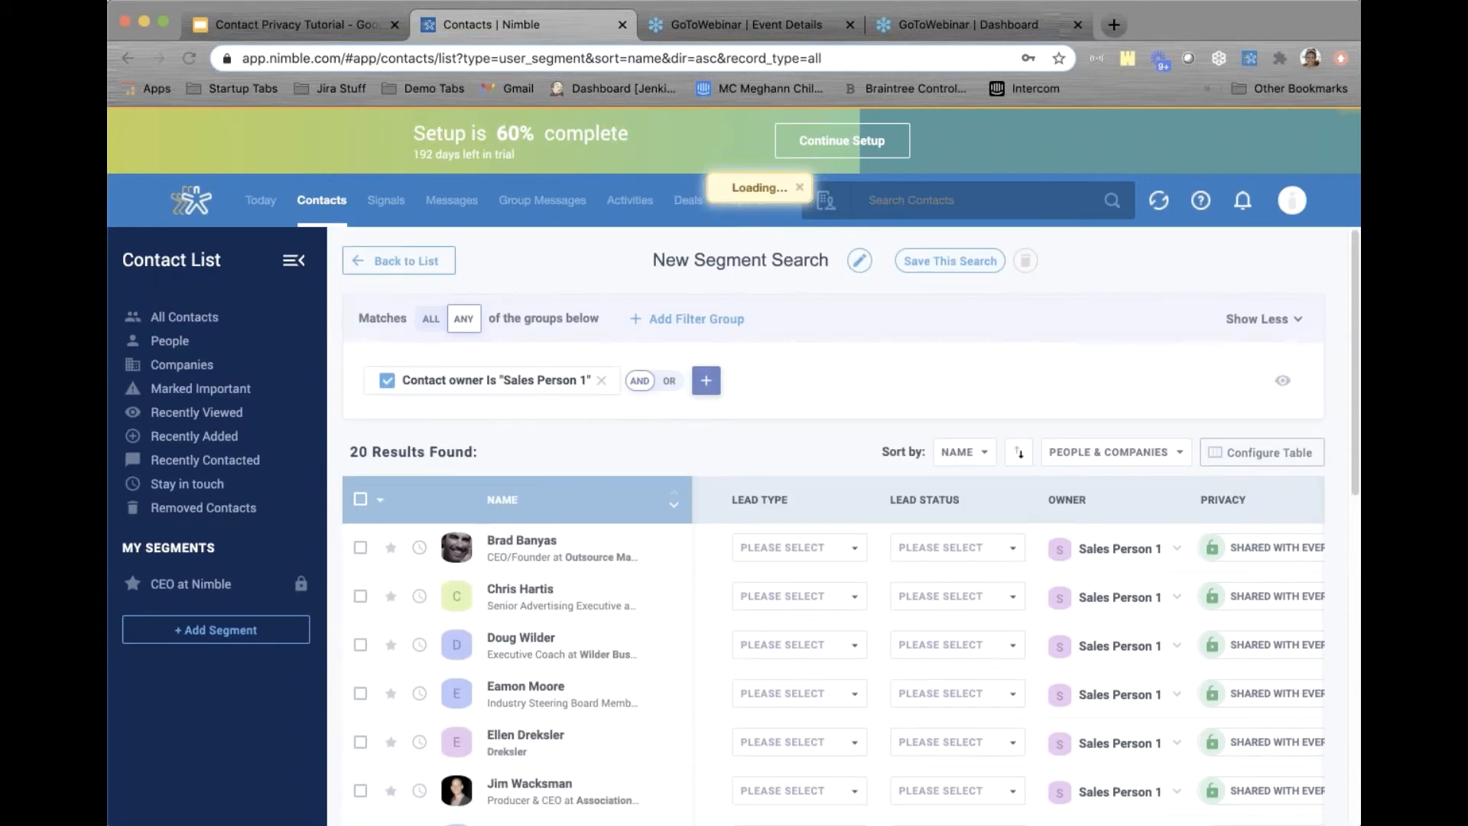
Title the search 'Sales Person 1 Leads', save it, and view its 20 contacts
{"action": "triple_click", "coordinate": [719, 251]}
{"action": "key", "text": "BackSpace"}
{"action": "type", "text": "Sales"}
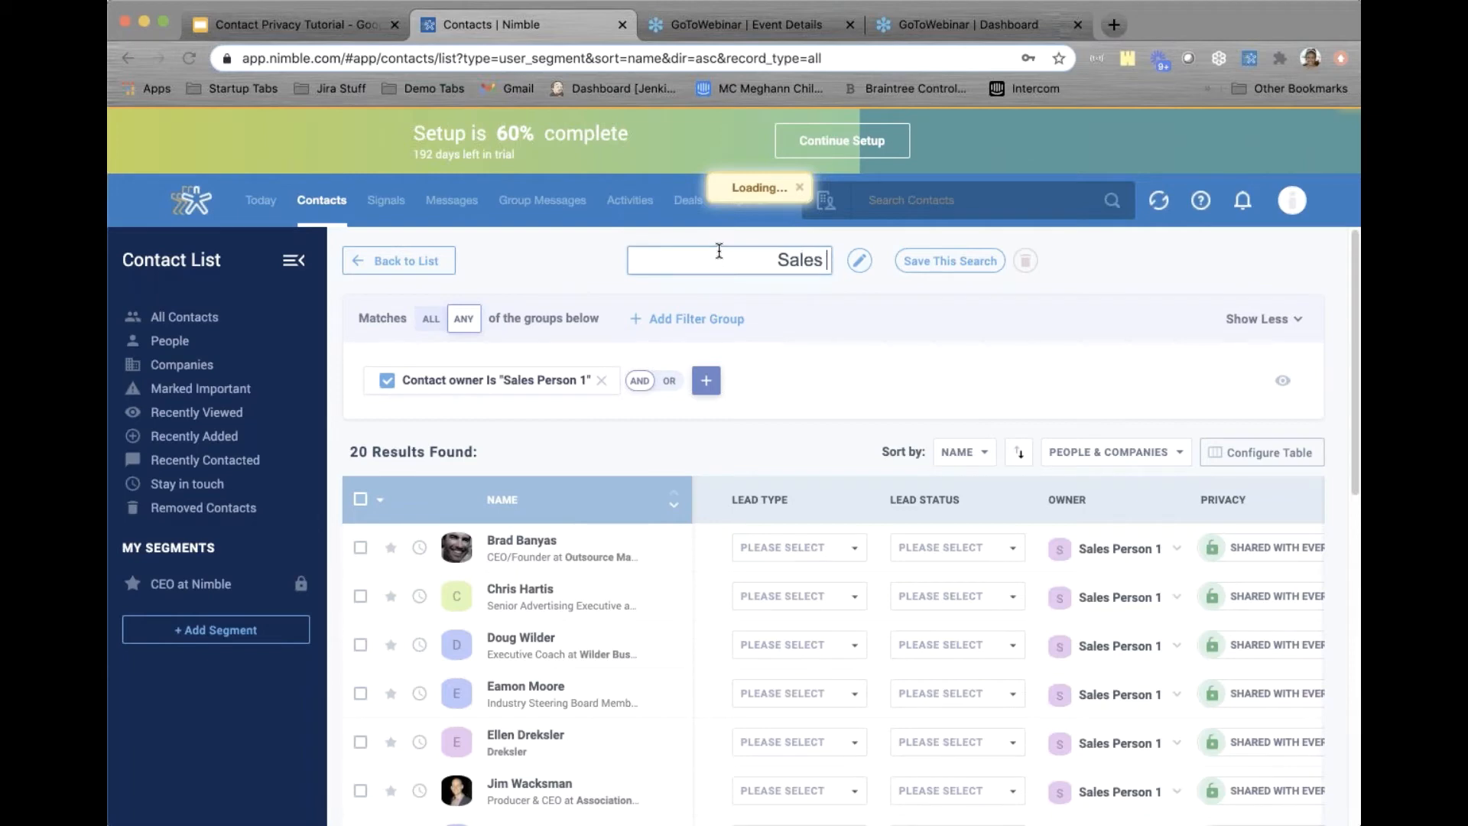
{"action": "type", "text": " Person 1"}
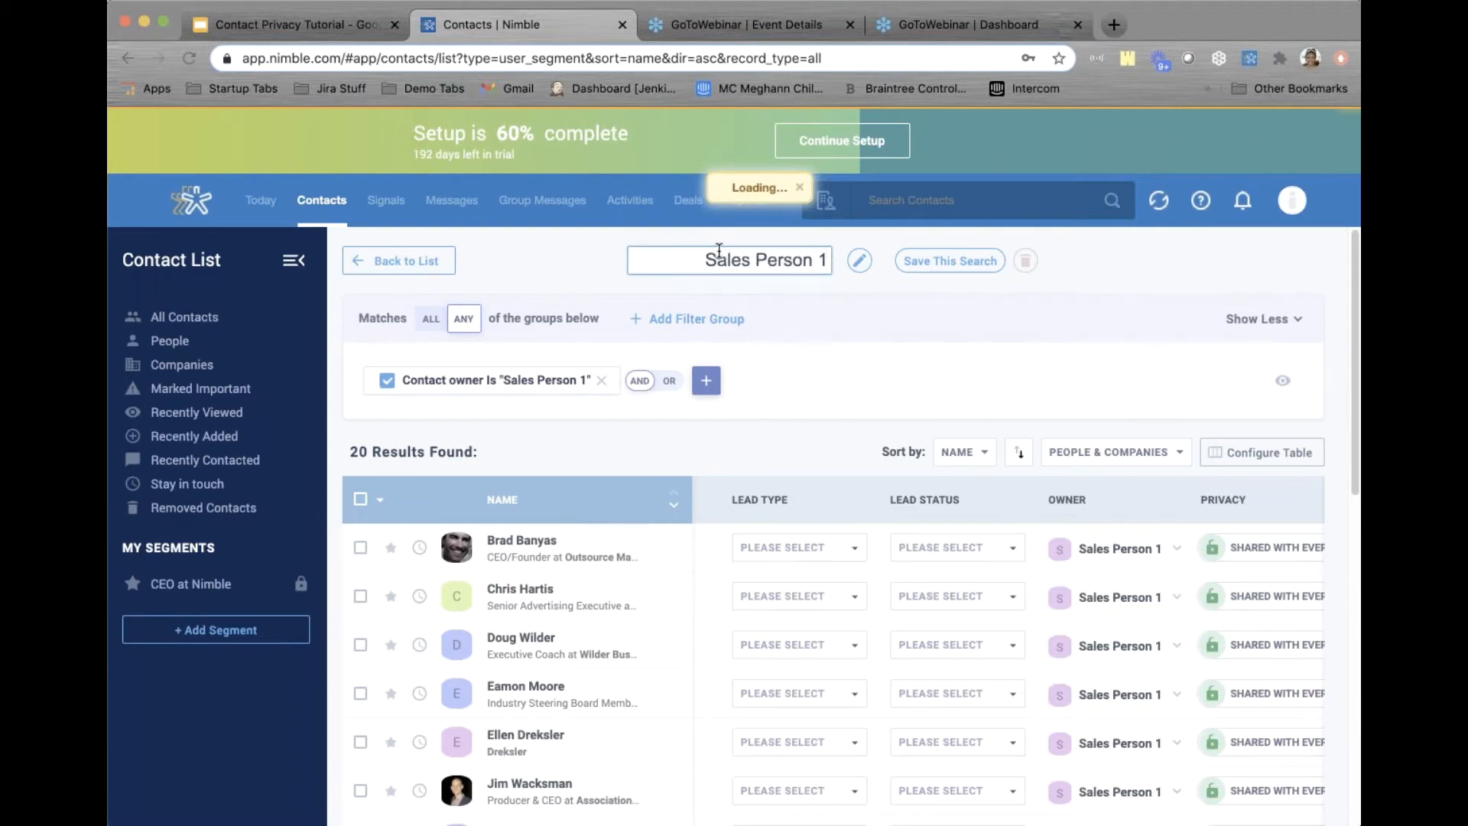
{"action": "type", "text": " Leads"}
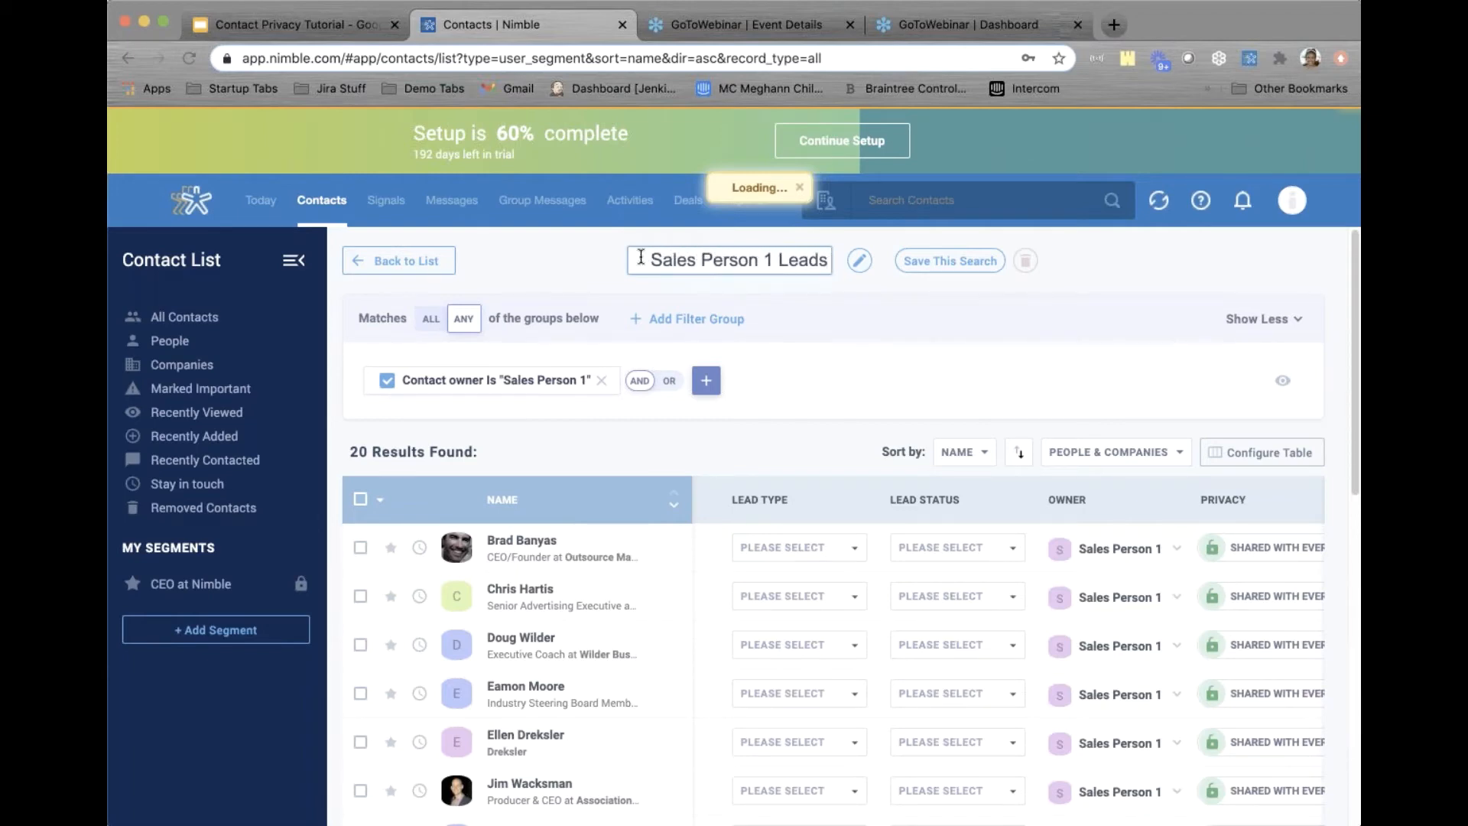
{"action": "left_click", "coordinate": [949, 269]}
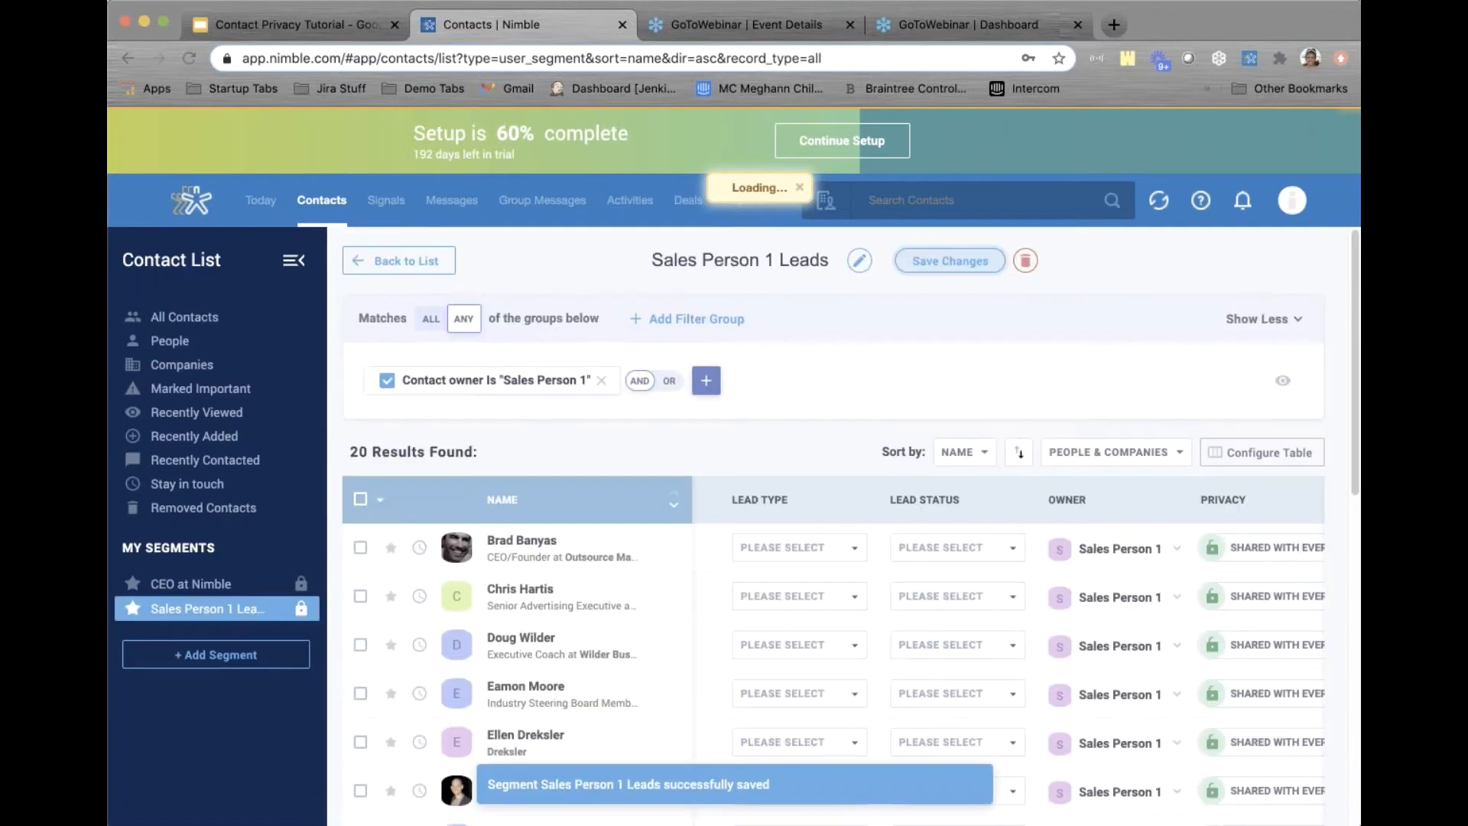
{"action": "left_click", "coordinate": [406, 254]}
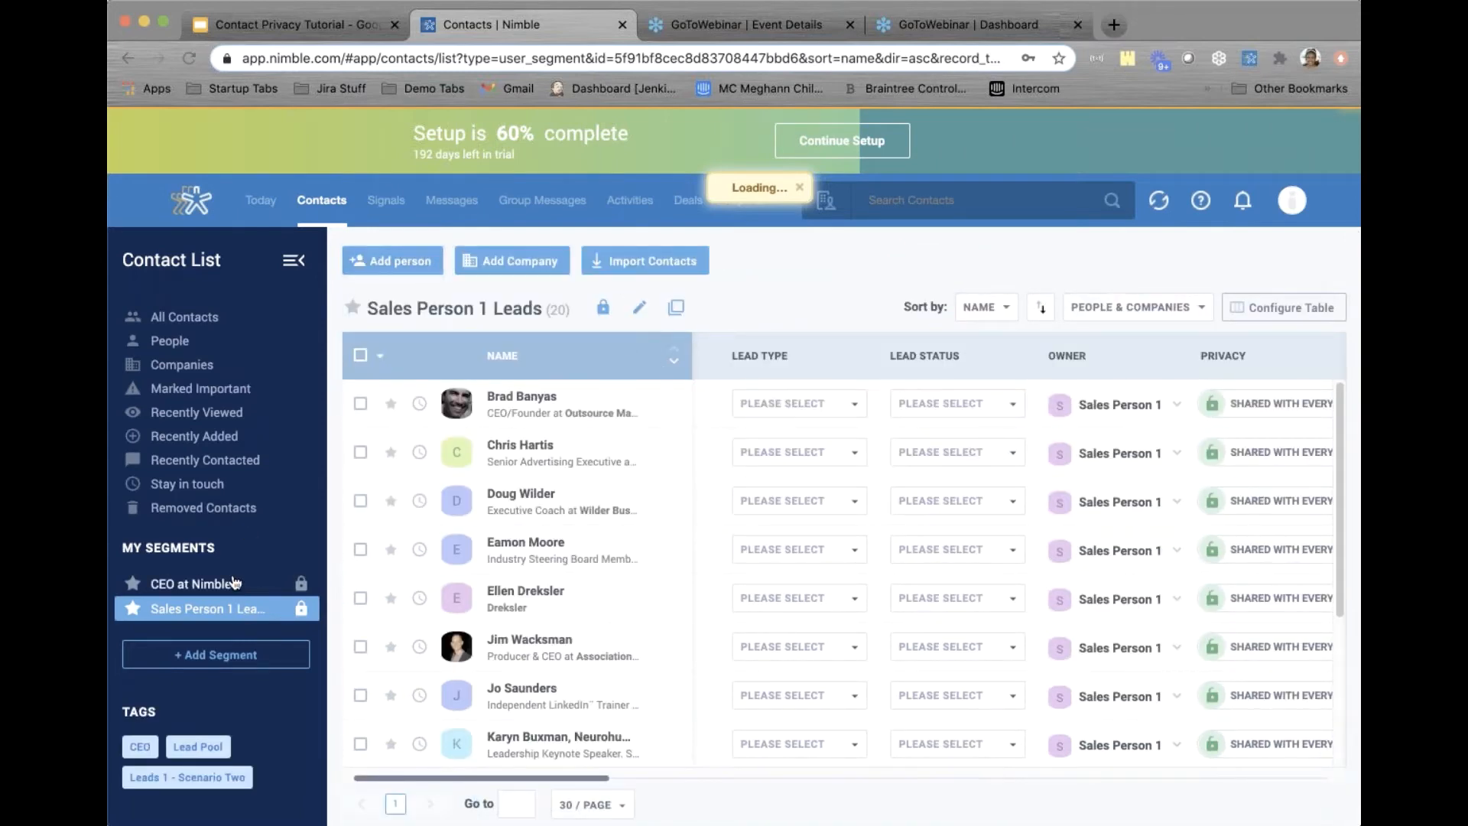
Open the Sales Person 1 Leads segment and select its first eight contacts
{"action": "left_click", "coordinate": [211, 656]}
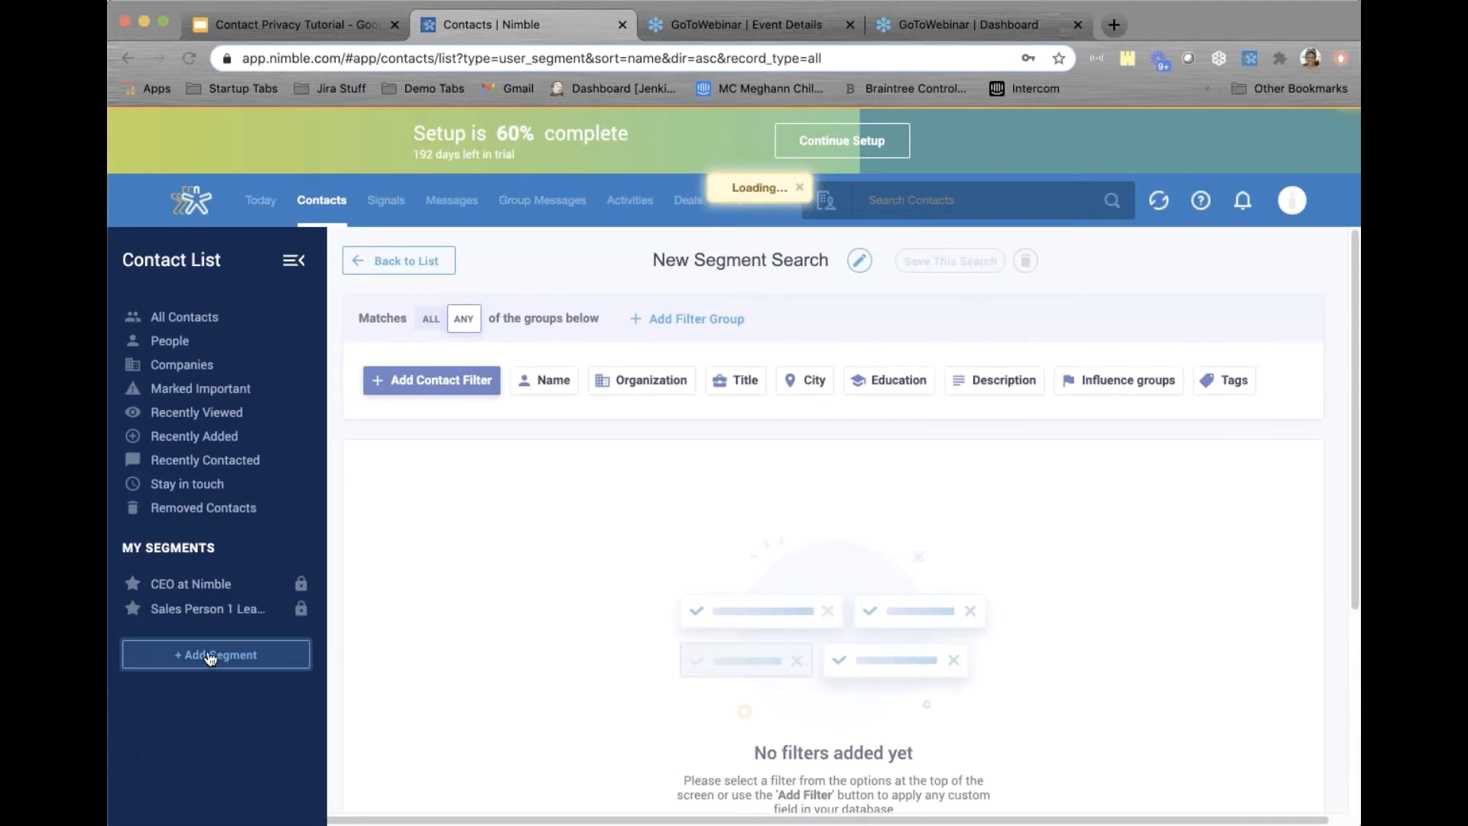
{"action": "left_click", "coordinate": [211, 614]}
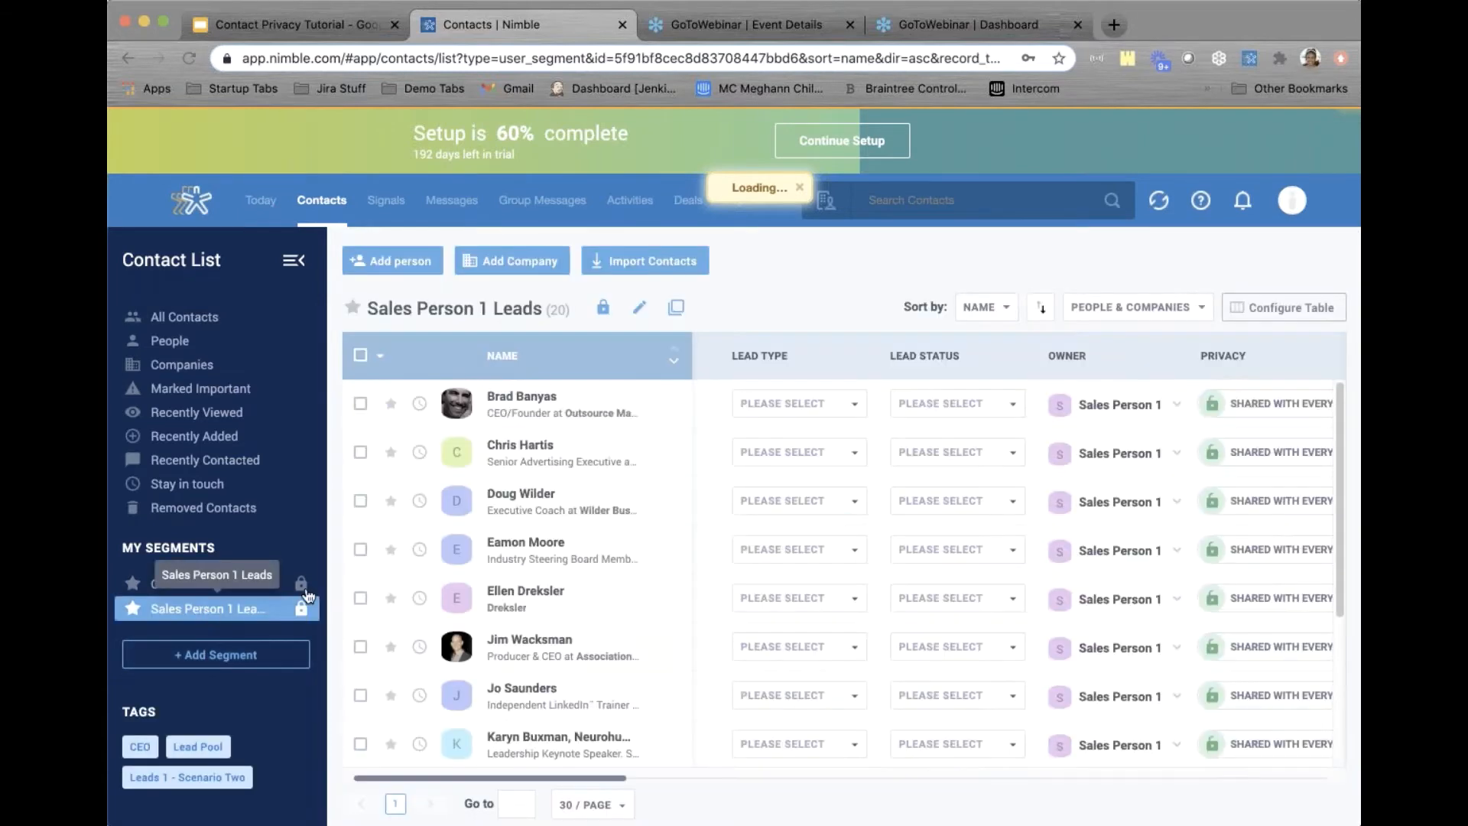
{"action": "left_click", "coordinate": [360, 406]}
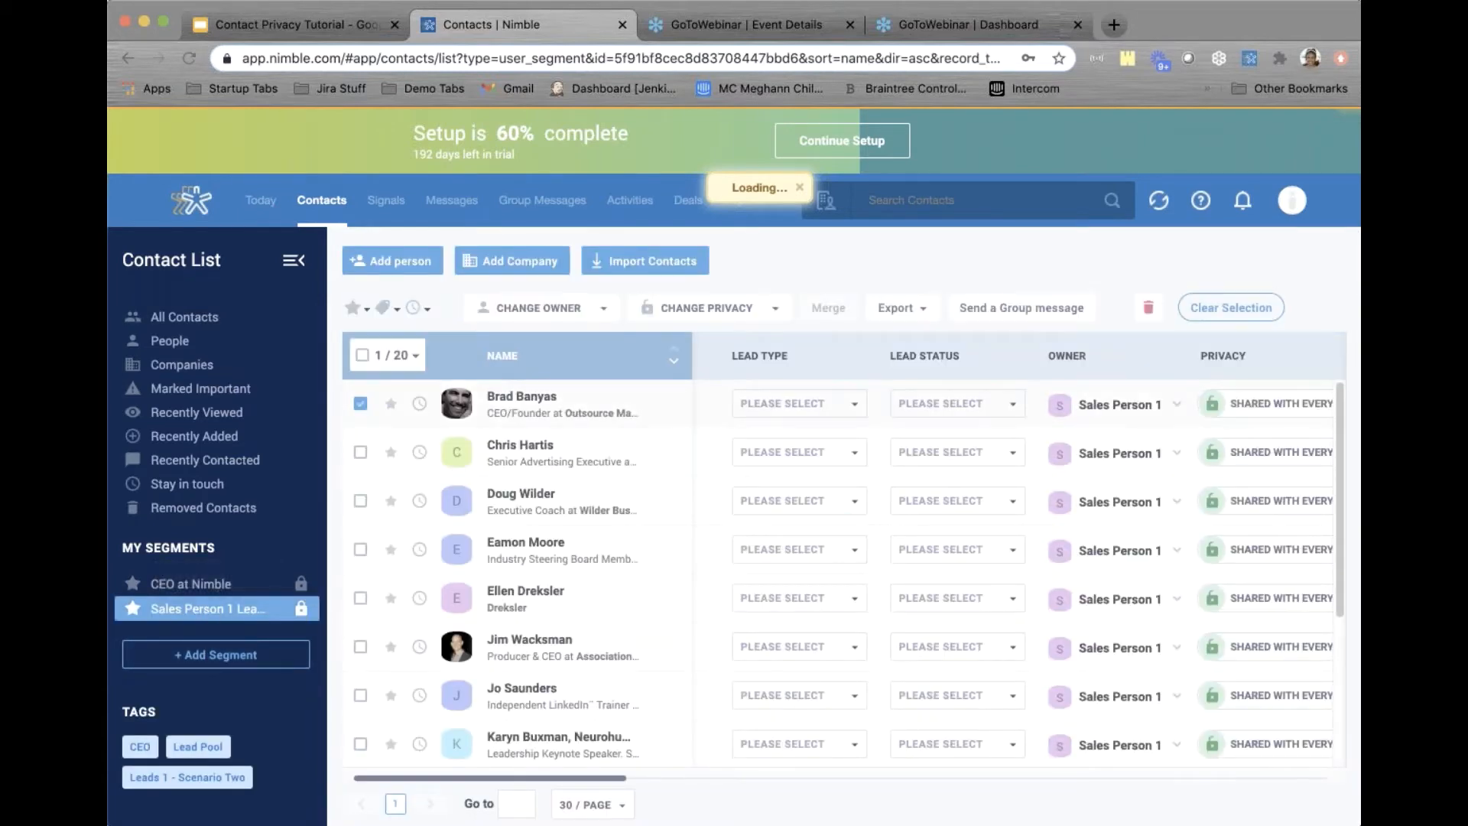
{"action": "left_click", "coordinate": [360, 452]}
{"action": "left_click", "coordinate": [360, 501]}
{"action": "left_click", "coordinate": [360, 549]}
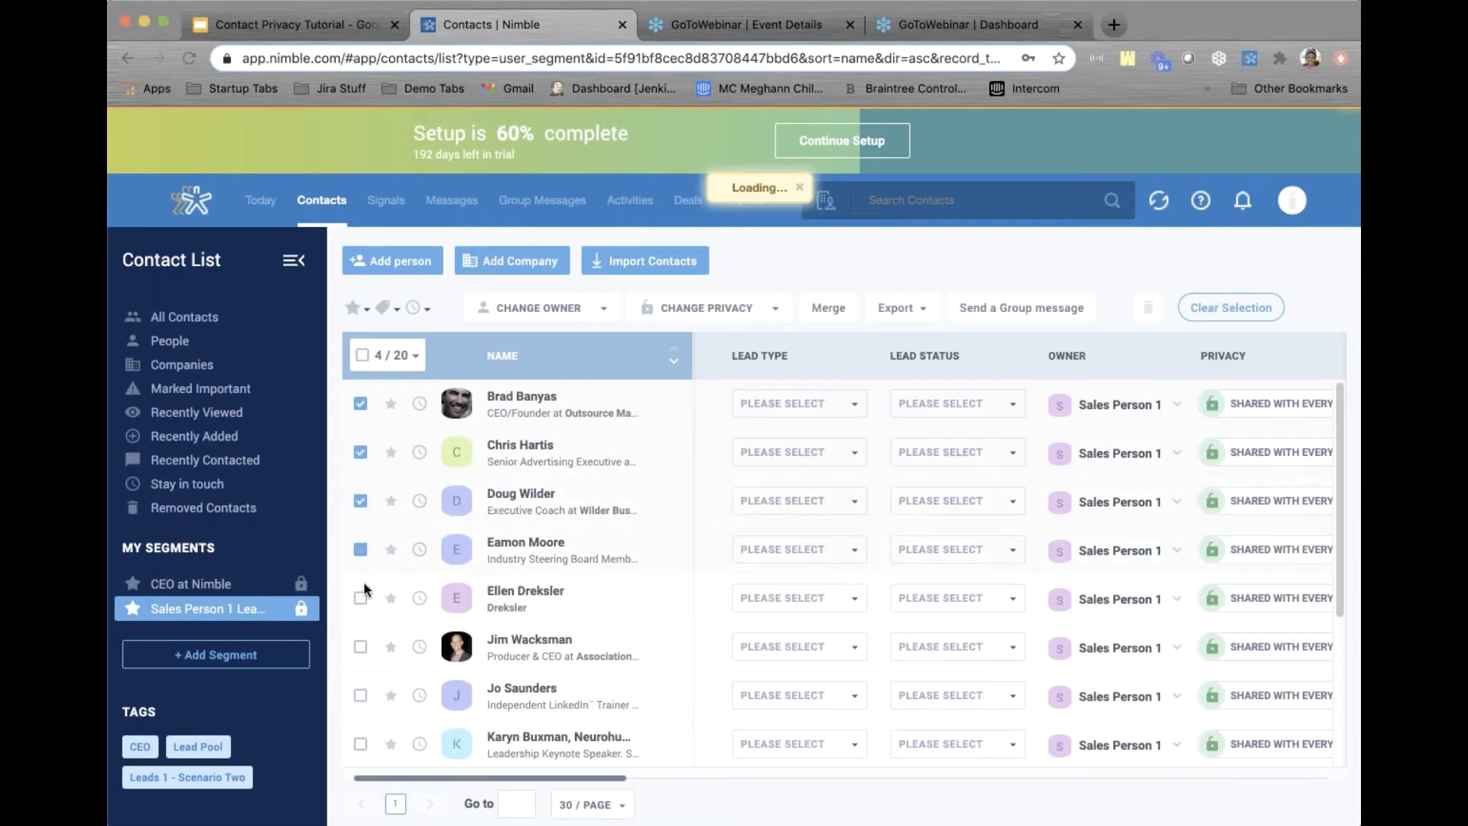
{"action": "left_click", "coordinate": [360, 597]}
{"action": "left_click", "coordinate": [360, 647]}
{"action": "left_click", "coordinate": [361, 695]}
{"action": "left_click", "coordinate": [360, 744]}
Change the eight selected contacts' owner to Sales Person 2 and refresh the list
{"action": "left_click", "coordinate": [566, 315]}
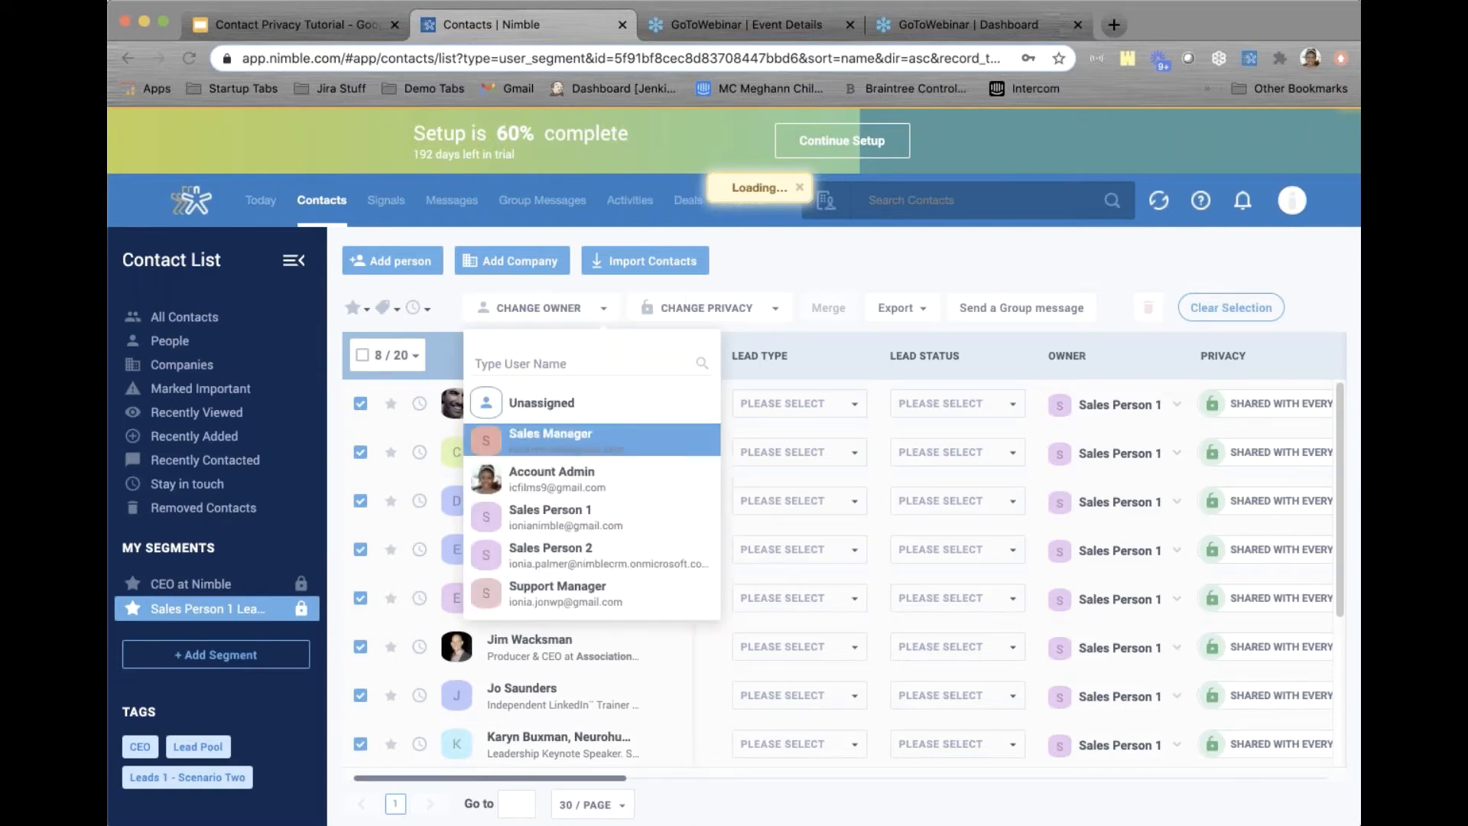
{"action": "left_click", "coordinate": [524, 552]}
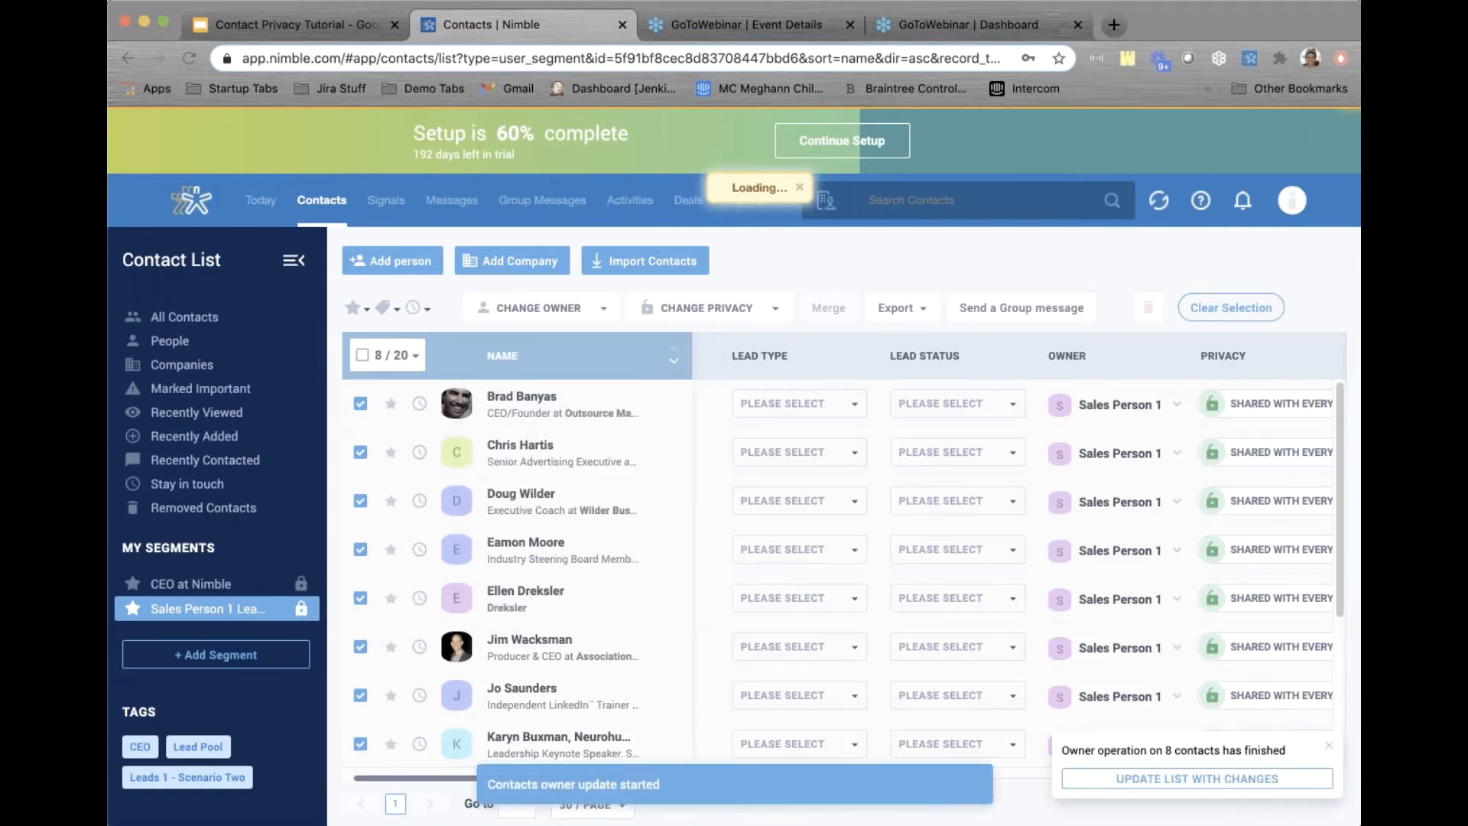
{"action": "left_click", "coordinate": [1137, 779]}
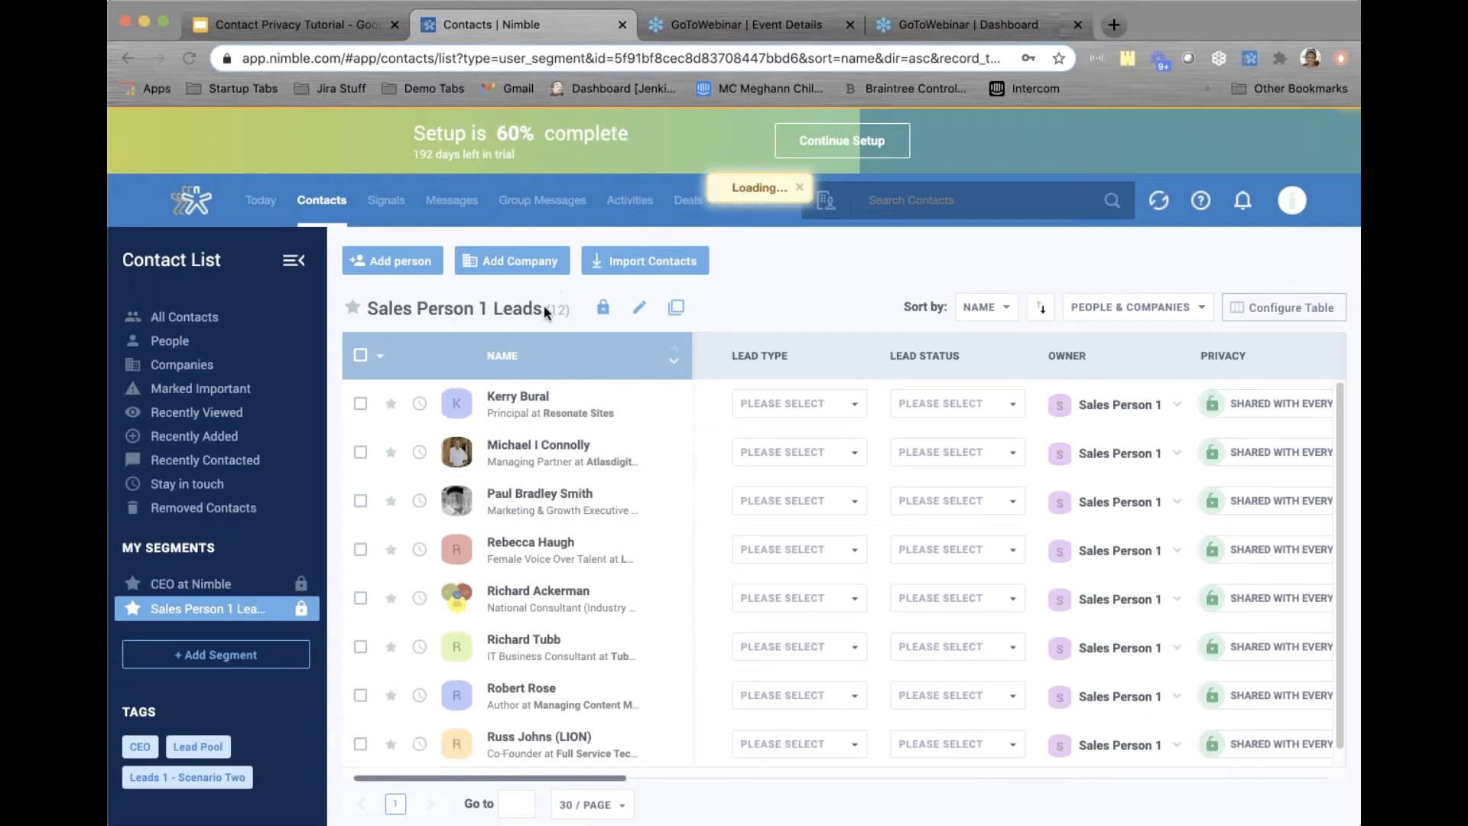
Add a new segment filtering on Contact owner is Sales Person 2
{"action": "left_click", "coordinate": [229, 659]}
{"action": "left_click", "coordinate": [398, 382]}
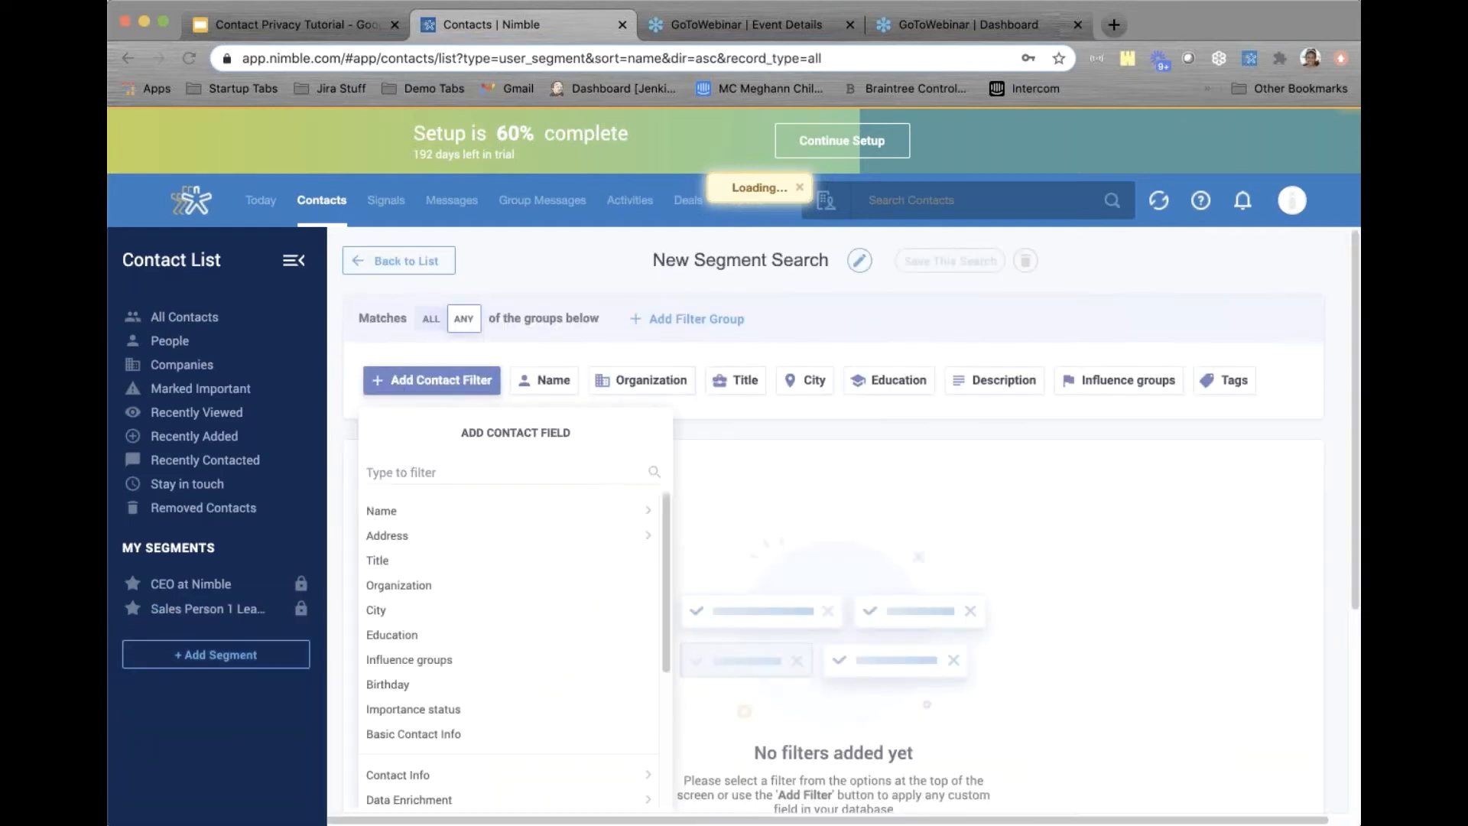
{"action": "type", "text": "owner"}
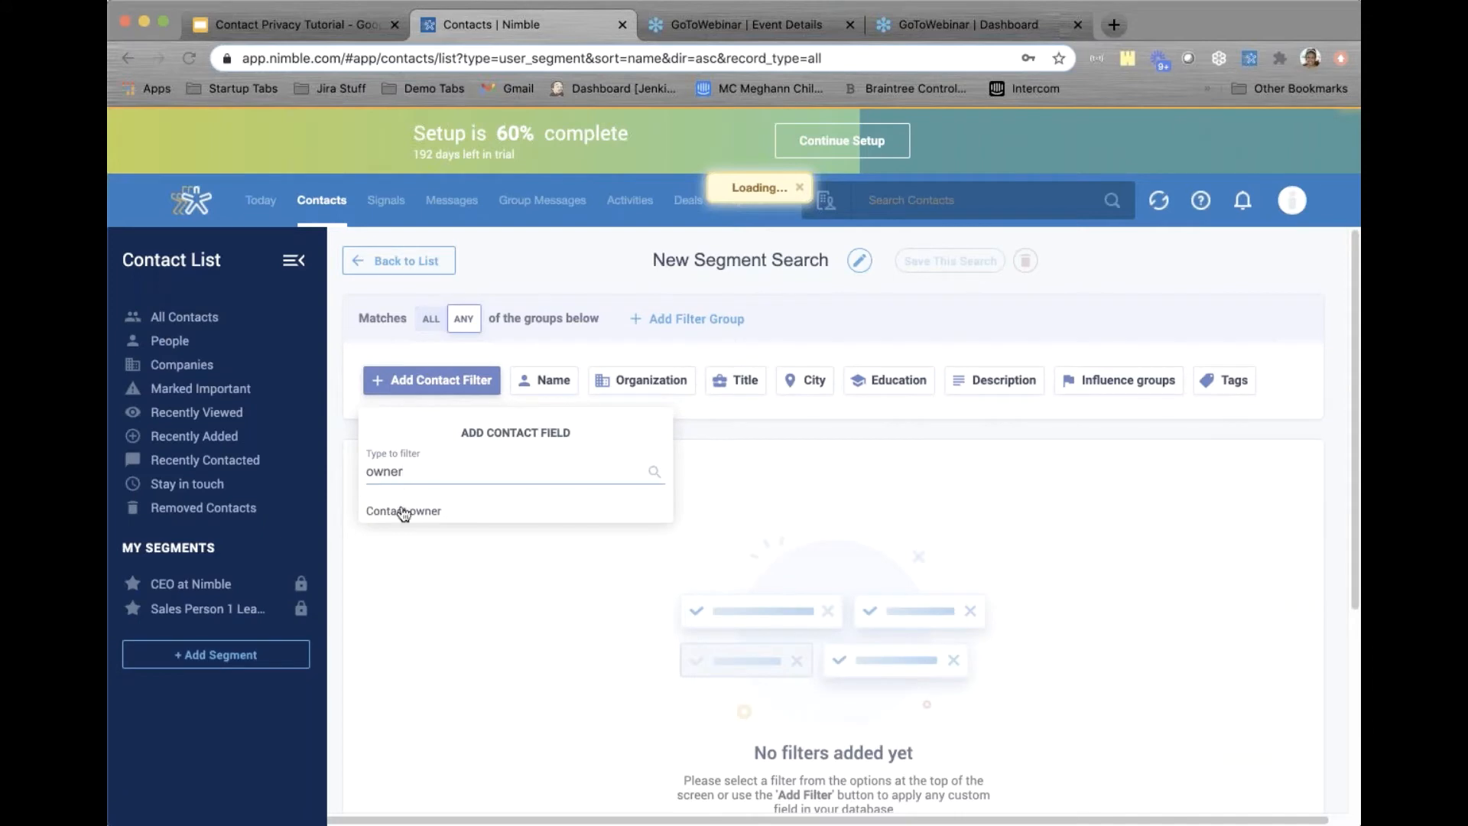
{"action": "left_click", "coordinate": [403, 509]}
{"action": "left_click", "coordinate": [377, 466]}
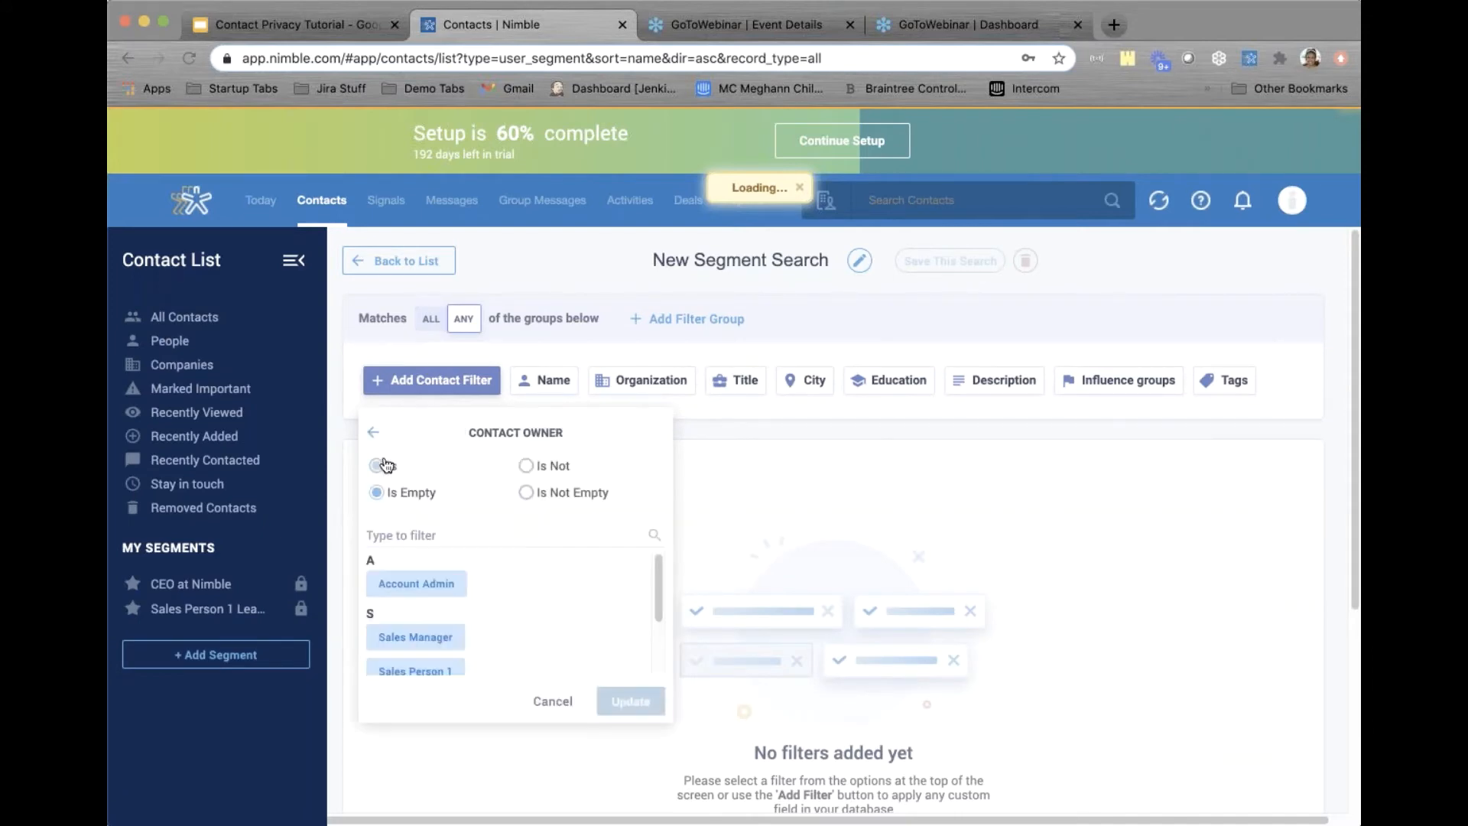
{"action": "scroll", "coordinate": [416, 611], "scroll_direction": "down", "scroll_amount": 2}
{"action": "left_click", "coordinate": [415, 619]}
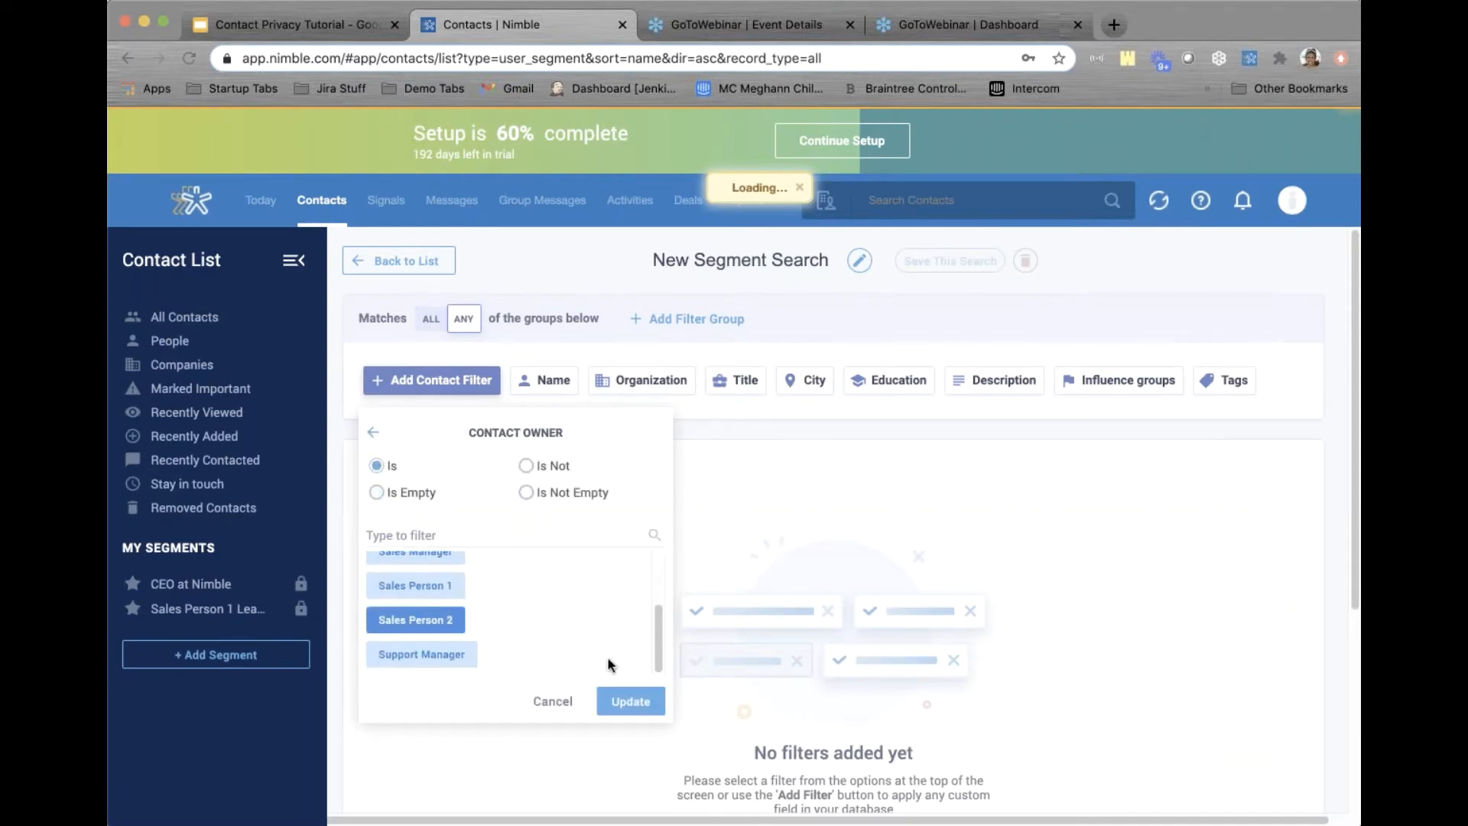
{"action": "left_click", "coordinate": [624, 701]}
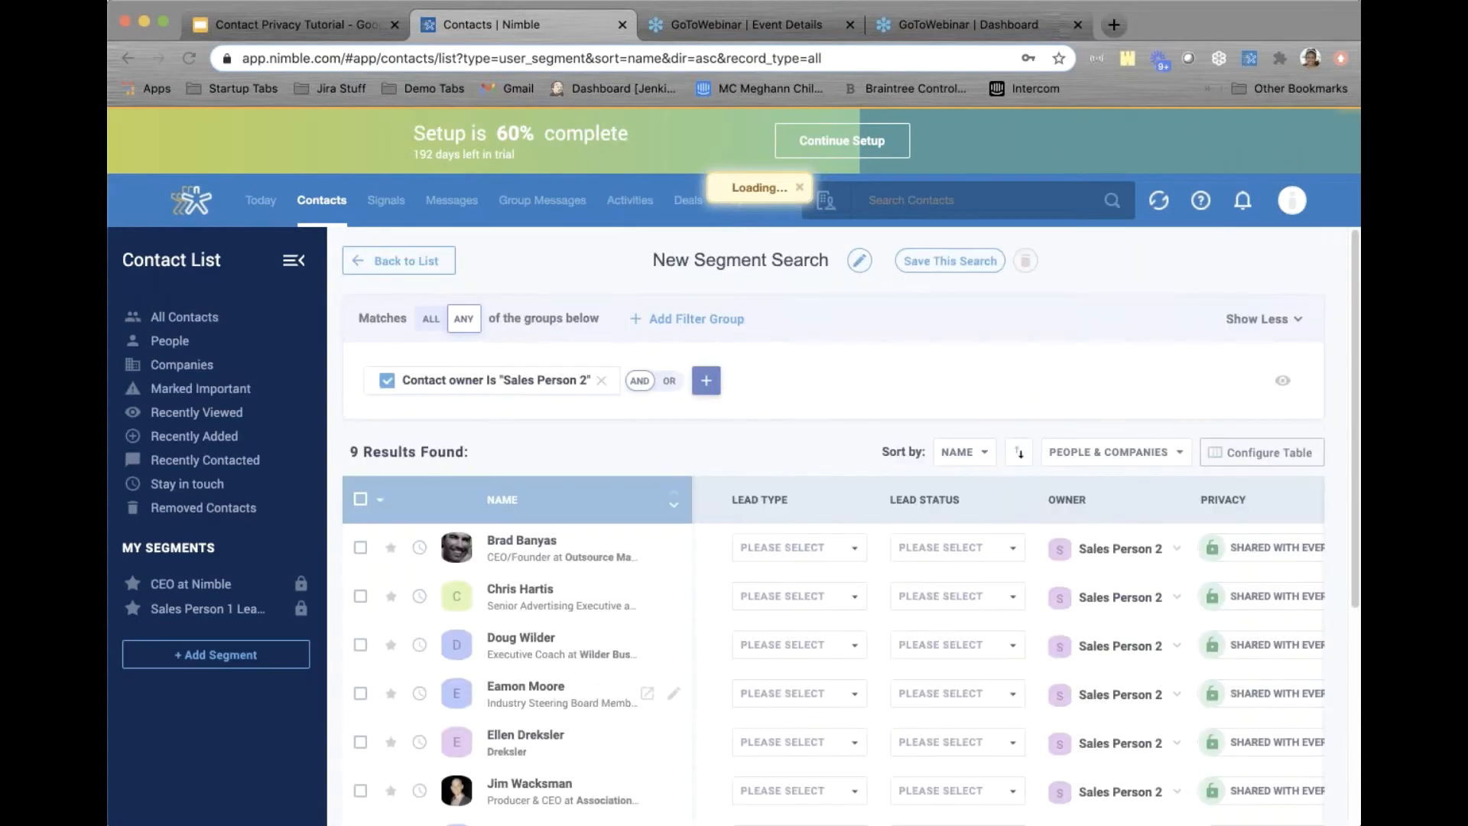
{"action": "scroll", "coordinate": [567, 438], "scroll_direction": "down", "scroll_amount": 4}
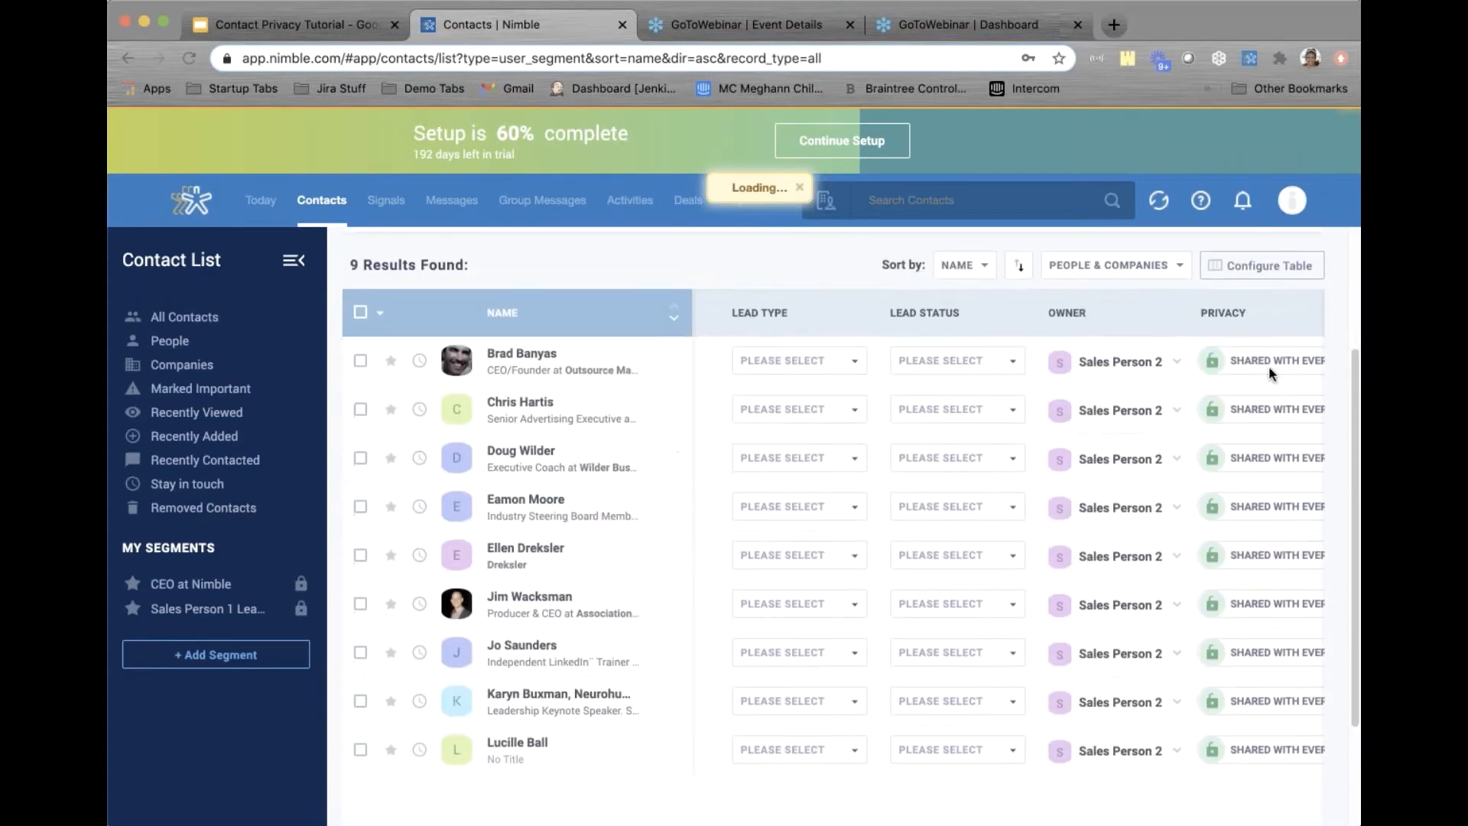
{"action": "scroll", "coordinate": [851, 513], "scroll_direction": "up", "scroll_amount": 4}
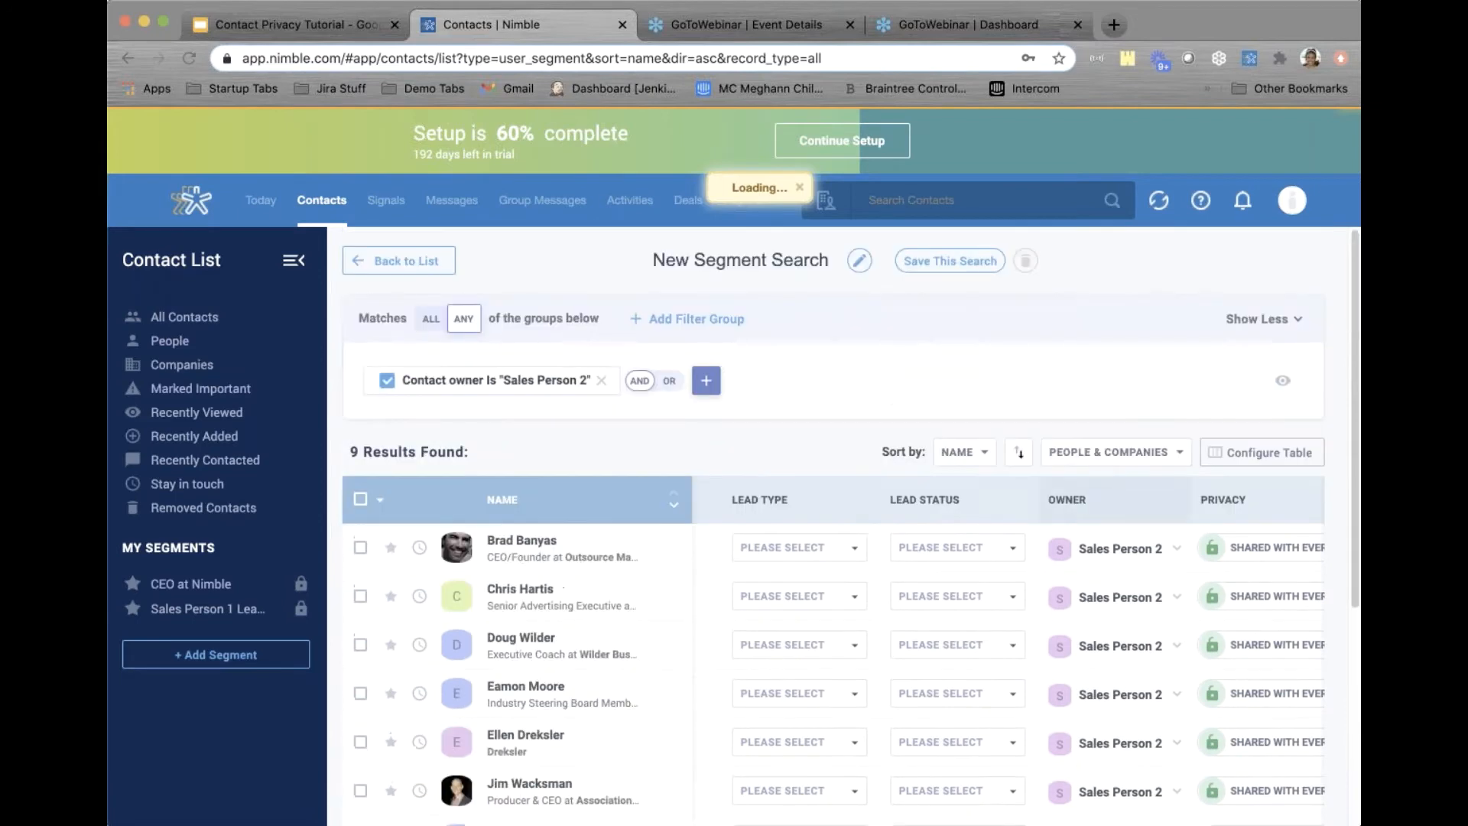
Rename the search to 'Sales Person 2 Leads' and save it as a segment
{"action": "double_click", "coordinate": [741, 260]}
{"action": "triple_click", "coordinate": [740, 249]}
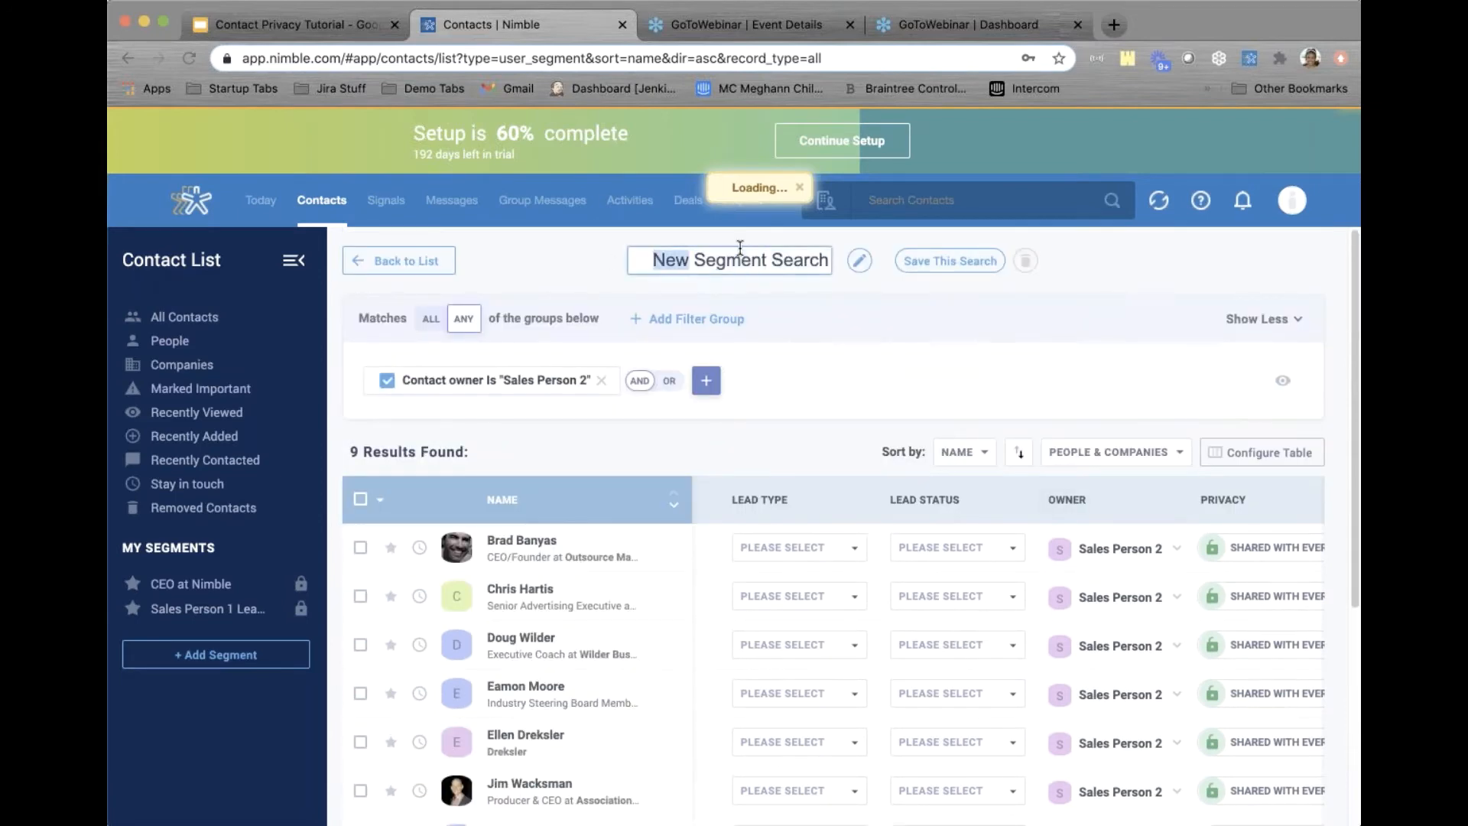
{"action": "type", "text": "Sales Perso"}
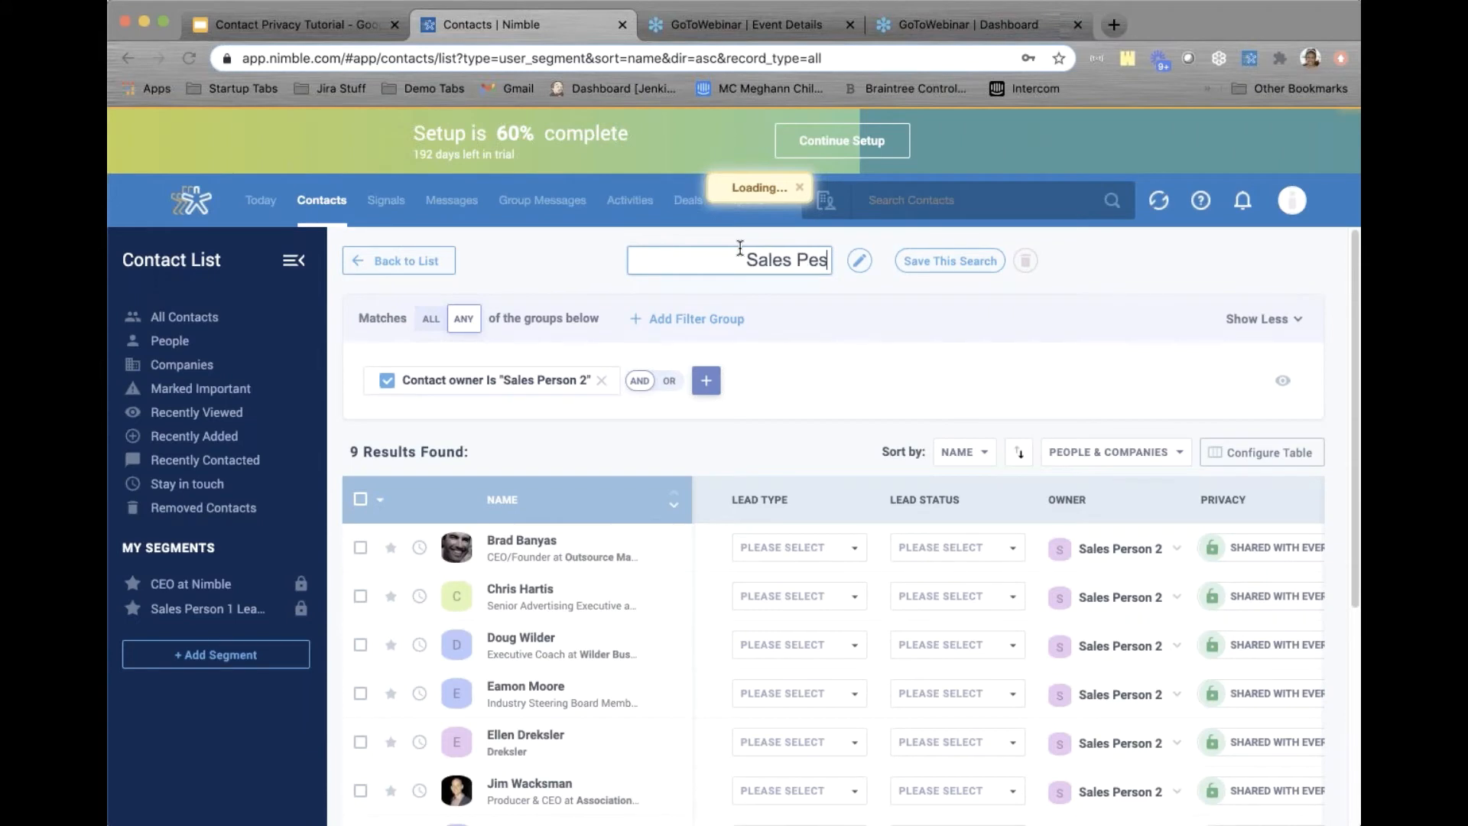
{"action": "type", "text": "n 2 Le"}
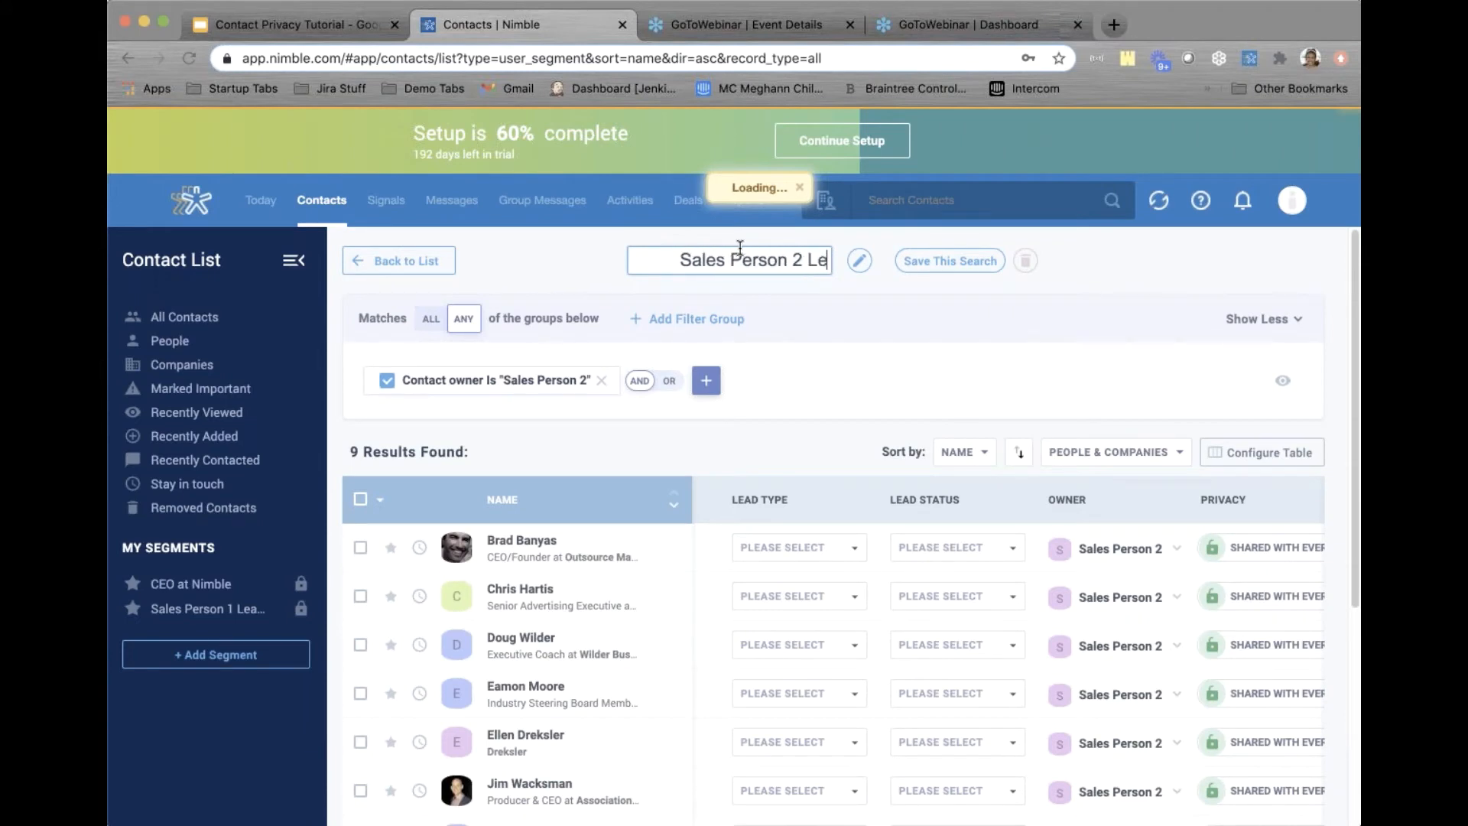
{"action": "type", "text": "ads"}
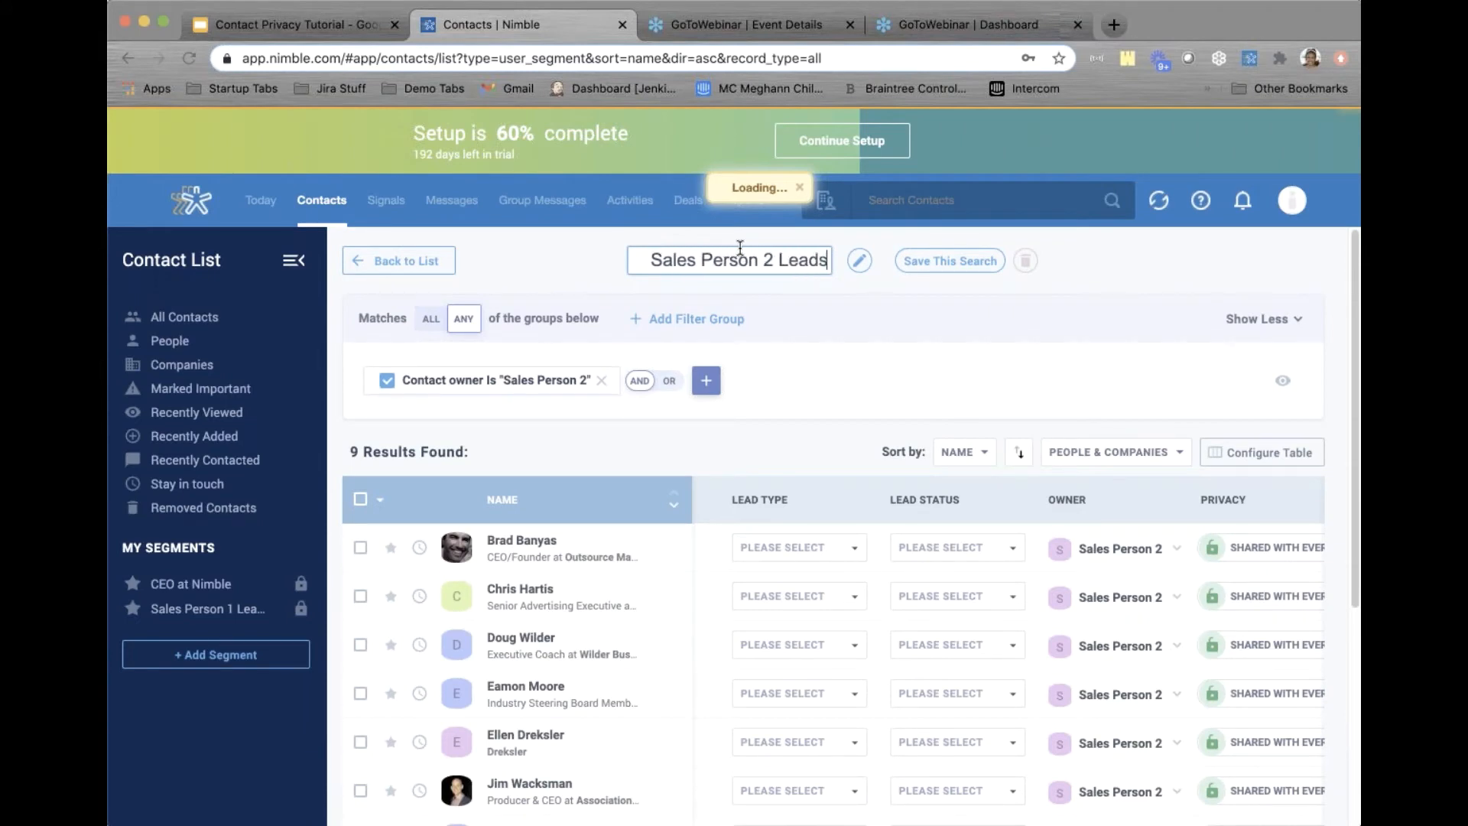
{"action": "left_click", "coordinate": [942, 259]}
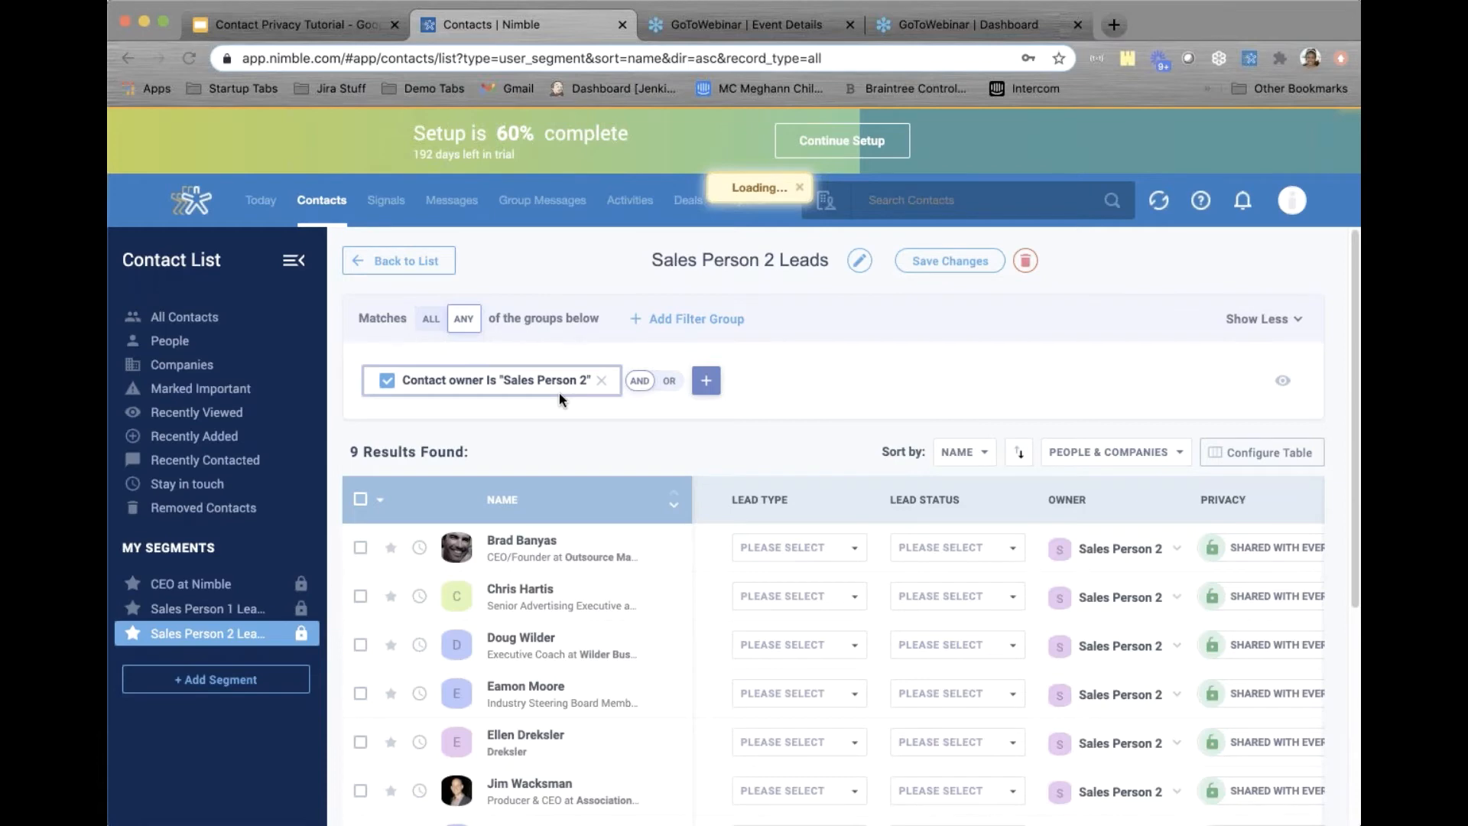
Switch the Sales Person 1 Leads and Sales Person 2 Leads segments from private to shared
{"action": "left_click", "coordinate": [190, 610]}
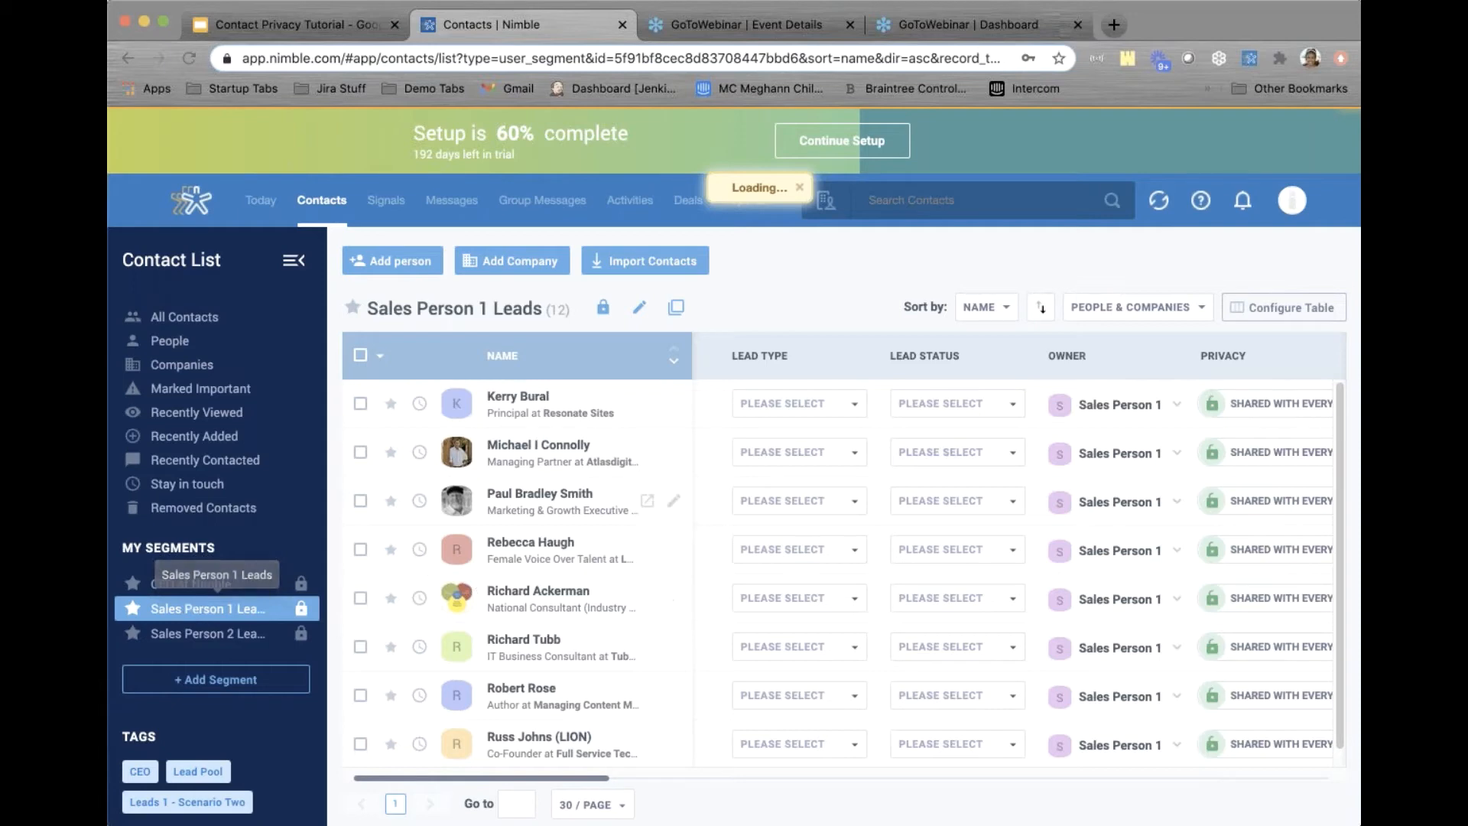
{"action": "left_click", "coordinate": [604, 312]}
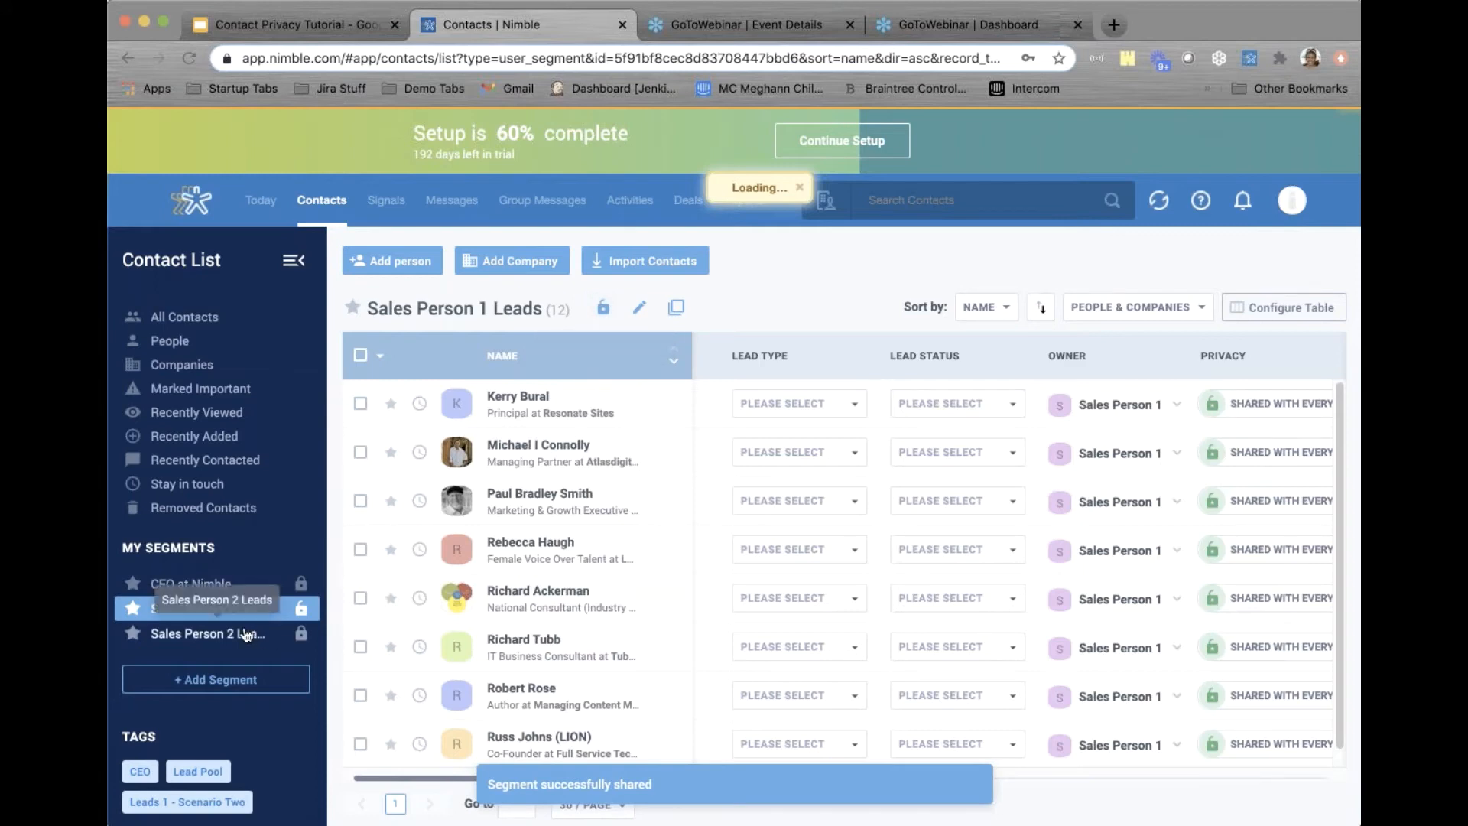
{"action": "left_click", "coordinate": [281, 633]}
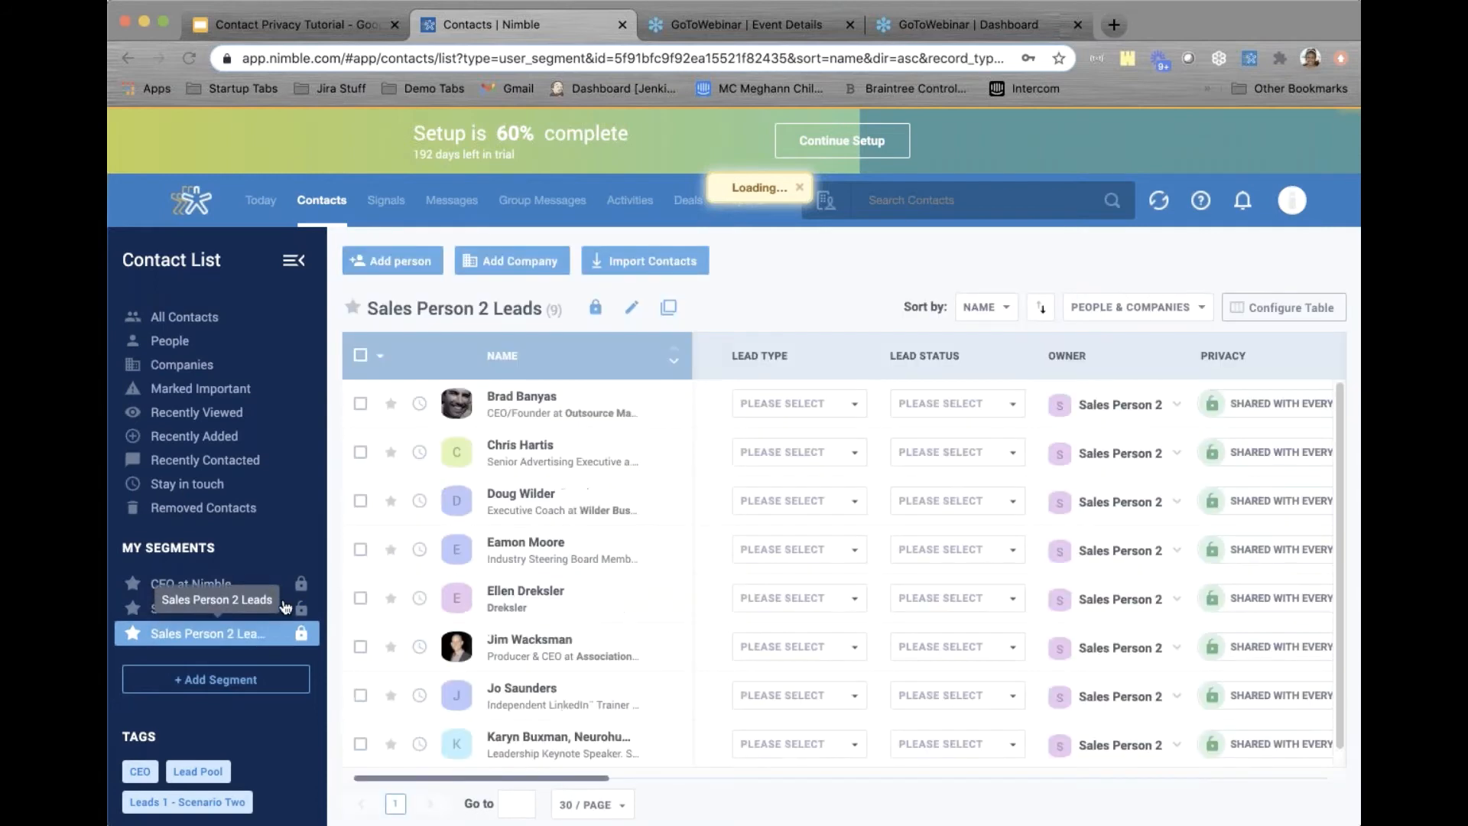
{"action": "left_click", "coordinate": [596, 308]}
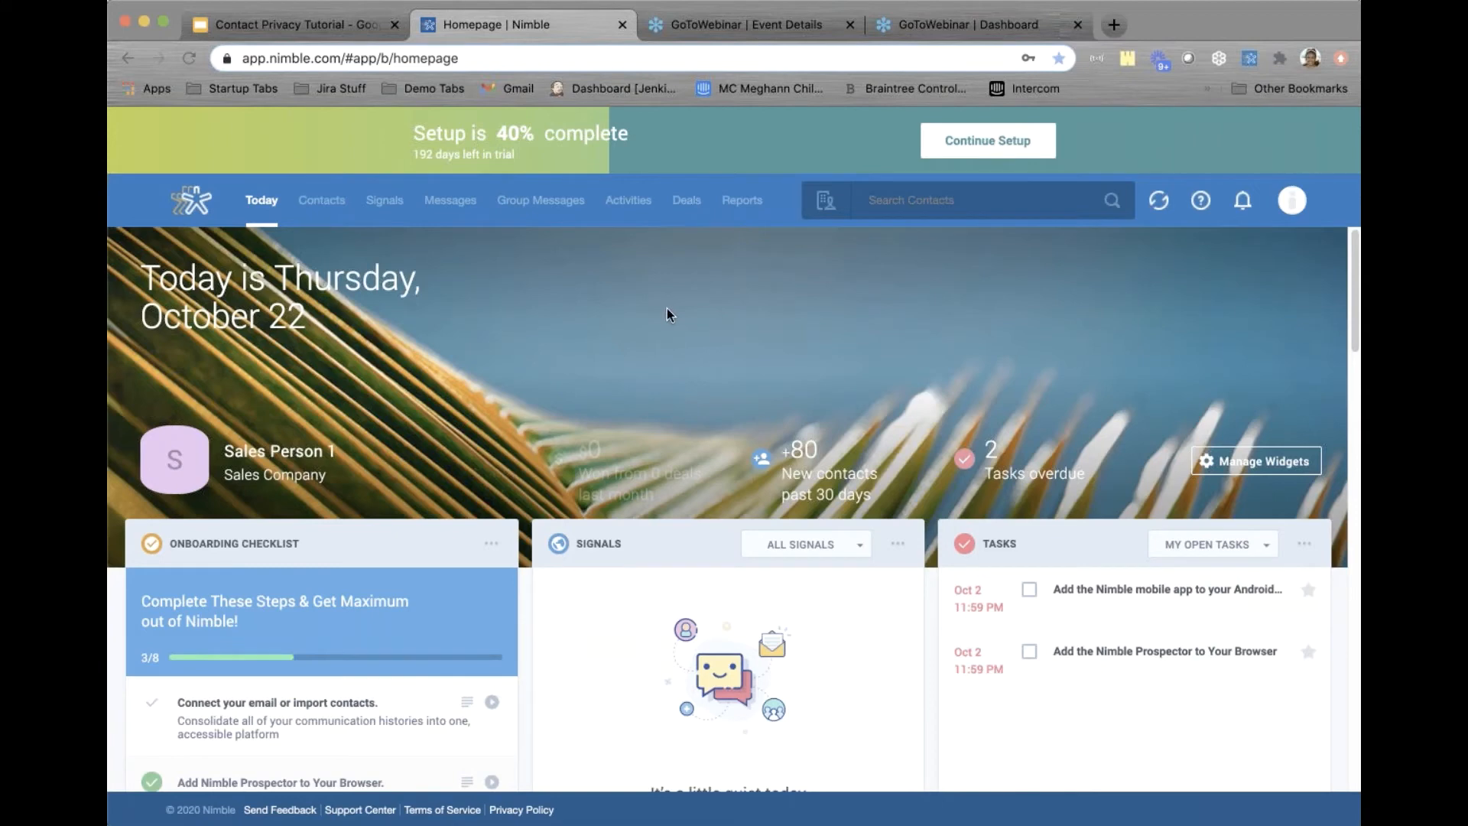
Go to Contacts, filter by the Leads 1 - Scenario Two tag, then clear that filter
{"action": "left_click", "coordinate": [330, 203]}
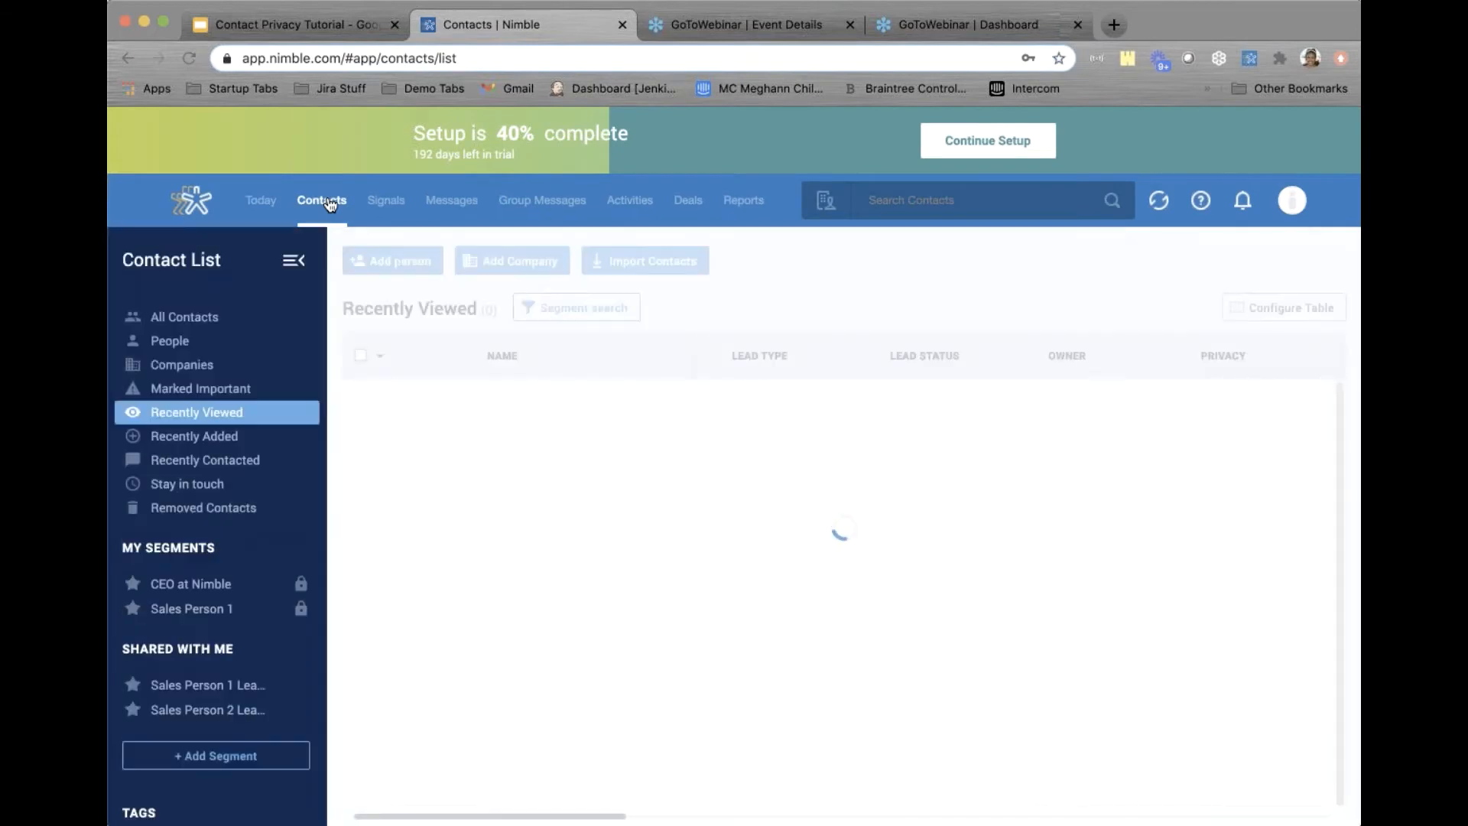
{"action": "scroll", "coordinate": [288, 459], "scroll_direction": "down", "scroll_amount": 4}
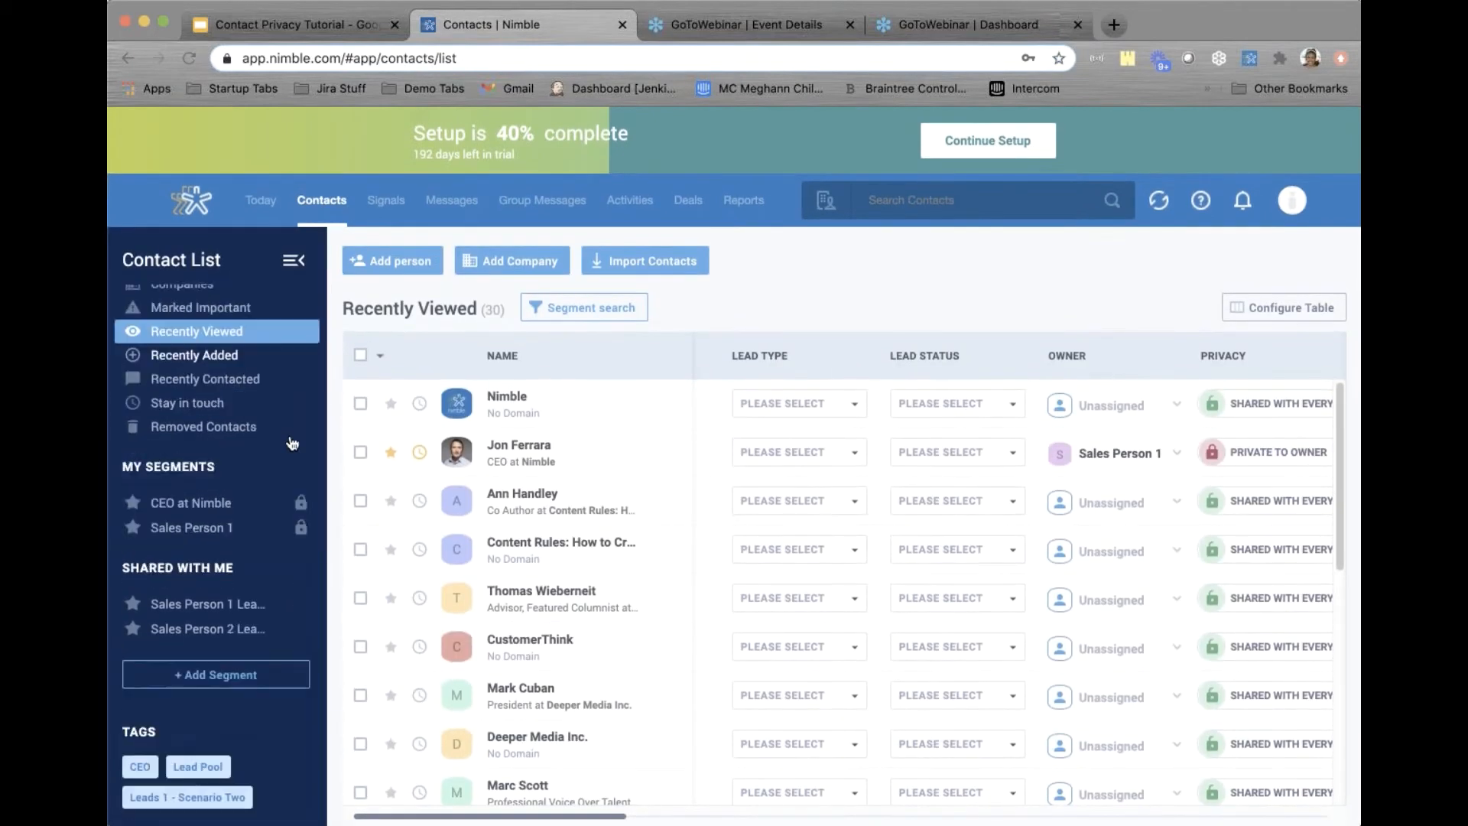
{"action": "scroll", "coordinate": [288, 459], "scroll_direction": "down", "scroll_amount": 1}
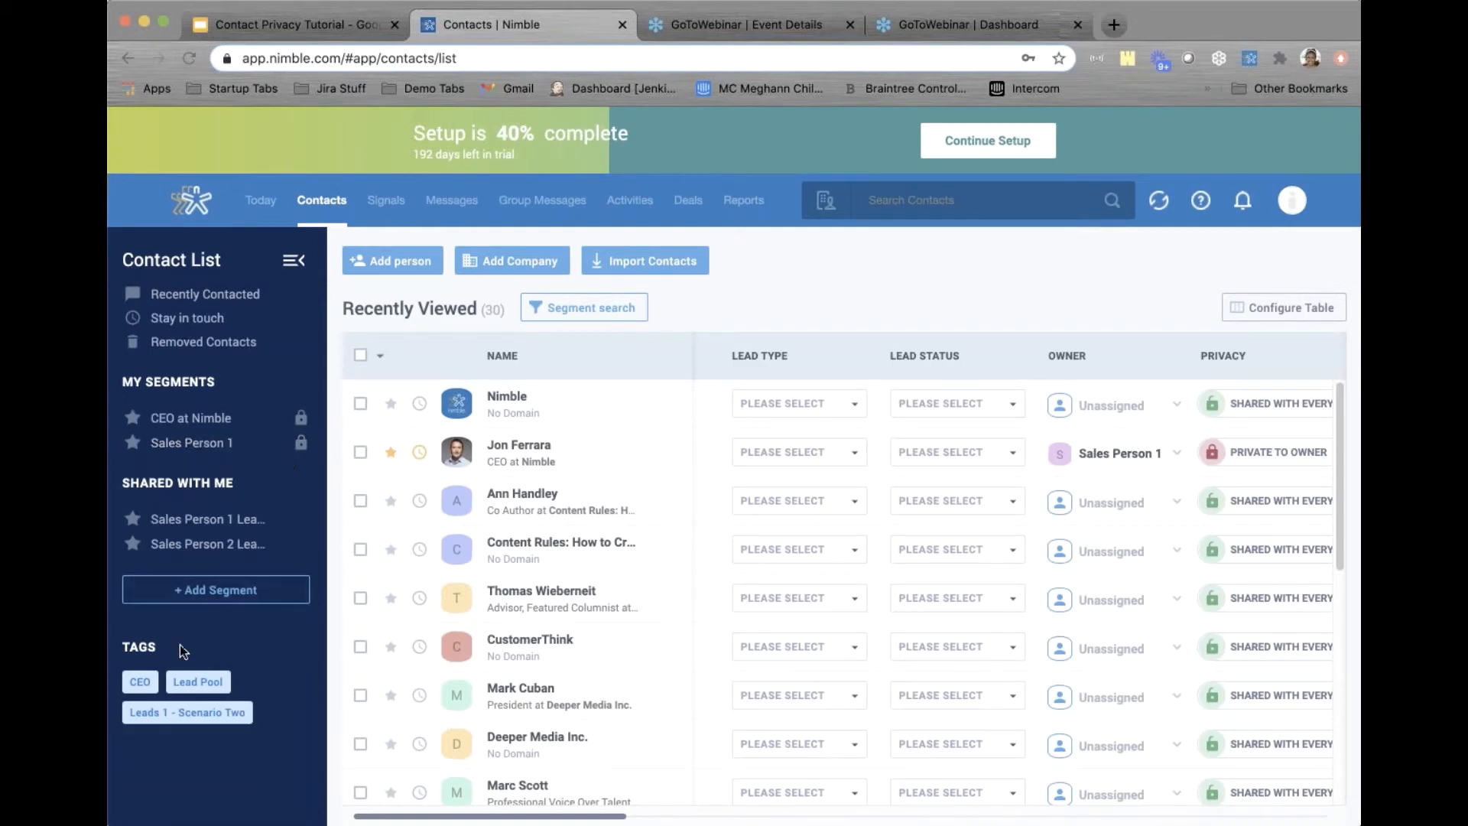
{"action": "mouse_move", "coordinate": [243, 712]}
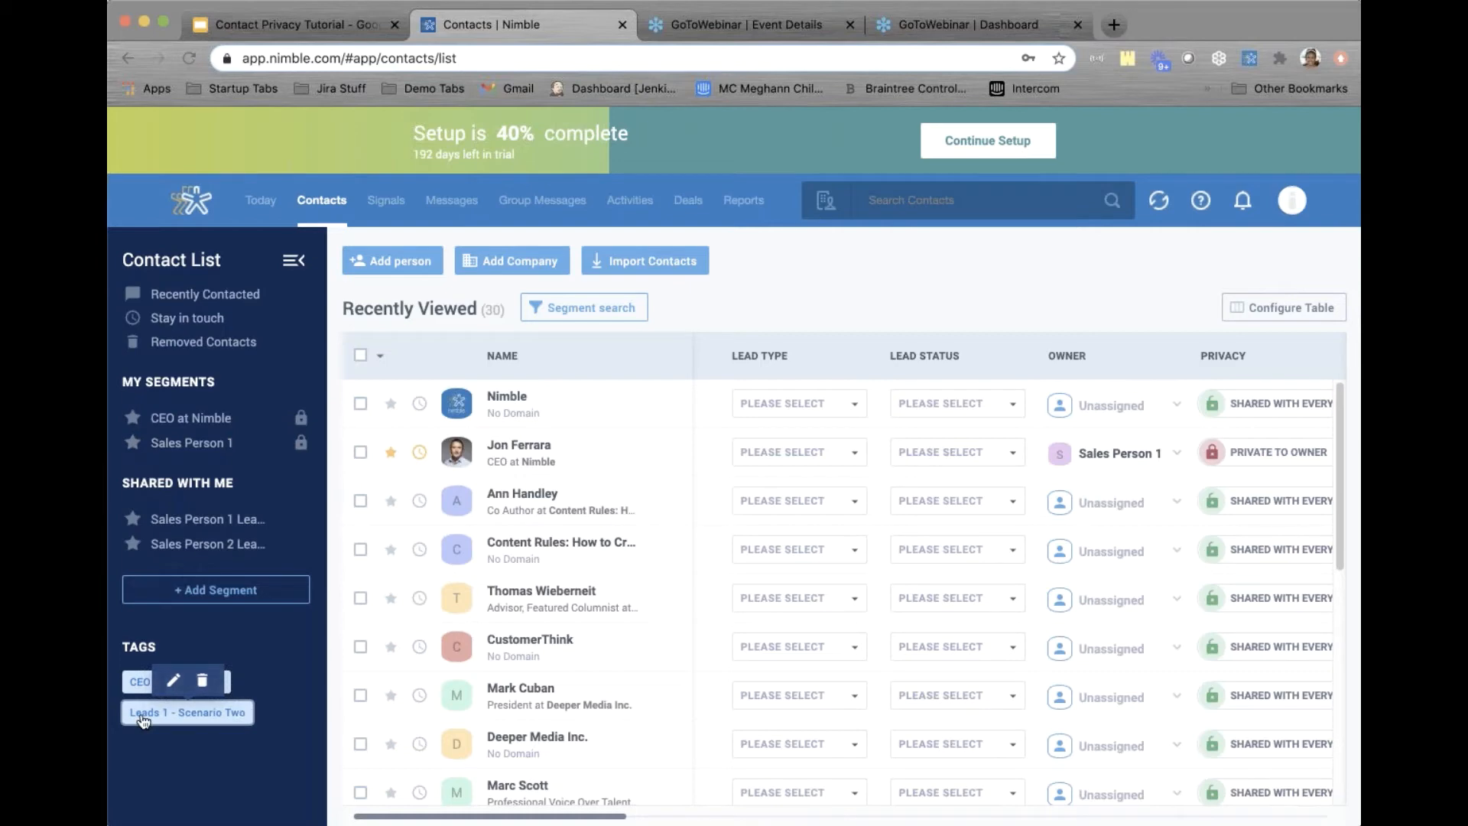
{"action": "left_click", "coordinate": [197, 720]}
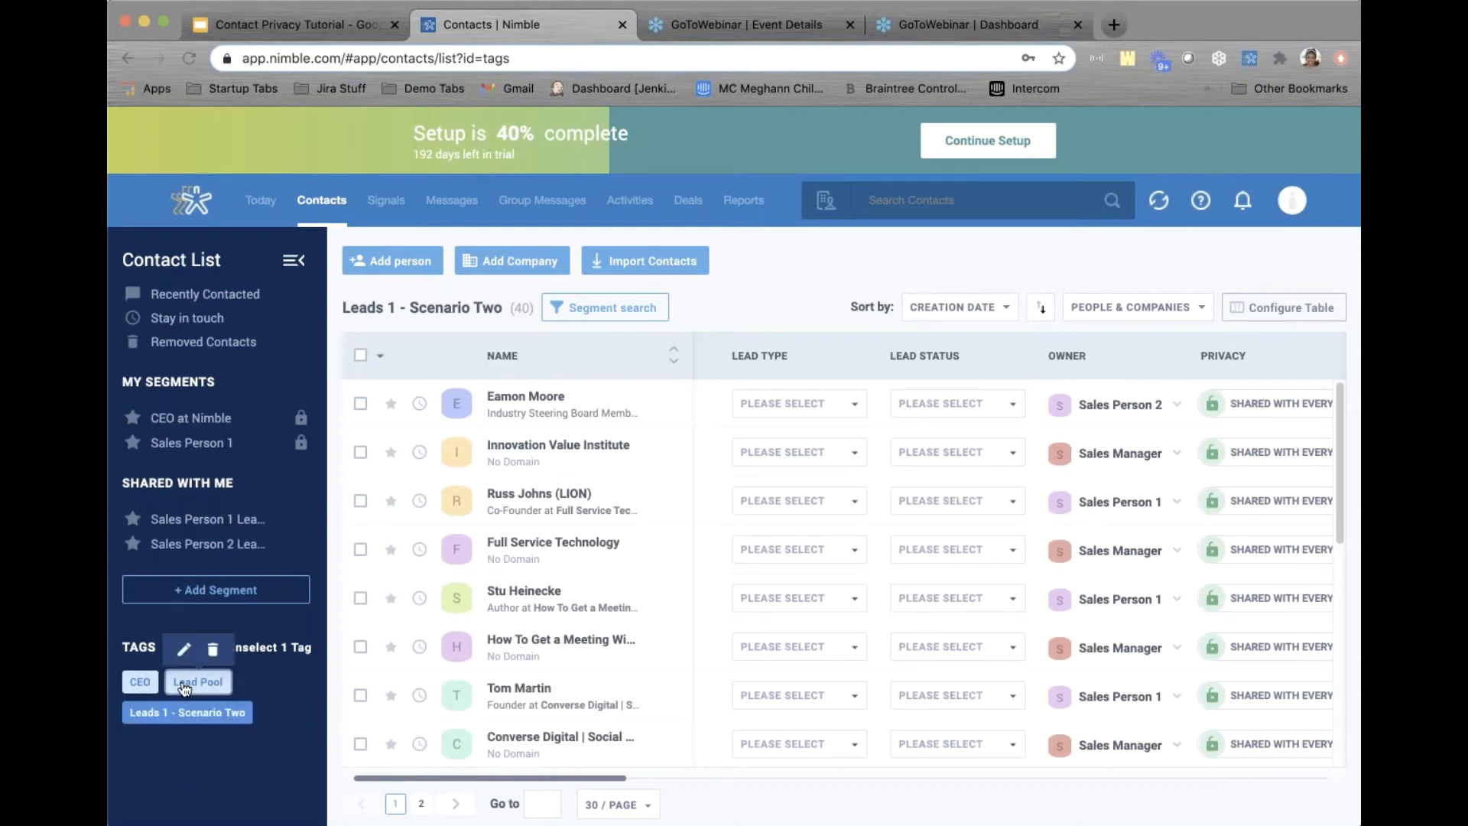
{"action": "left_click", "coordinate": [181, 716]}
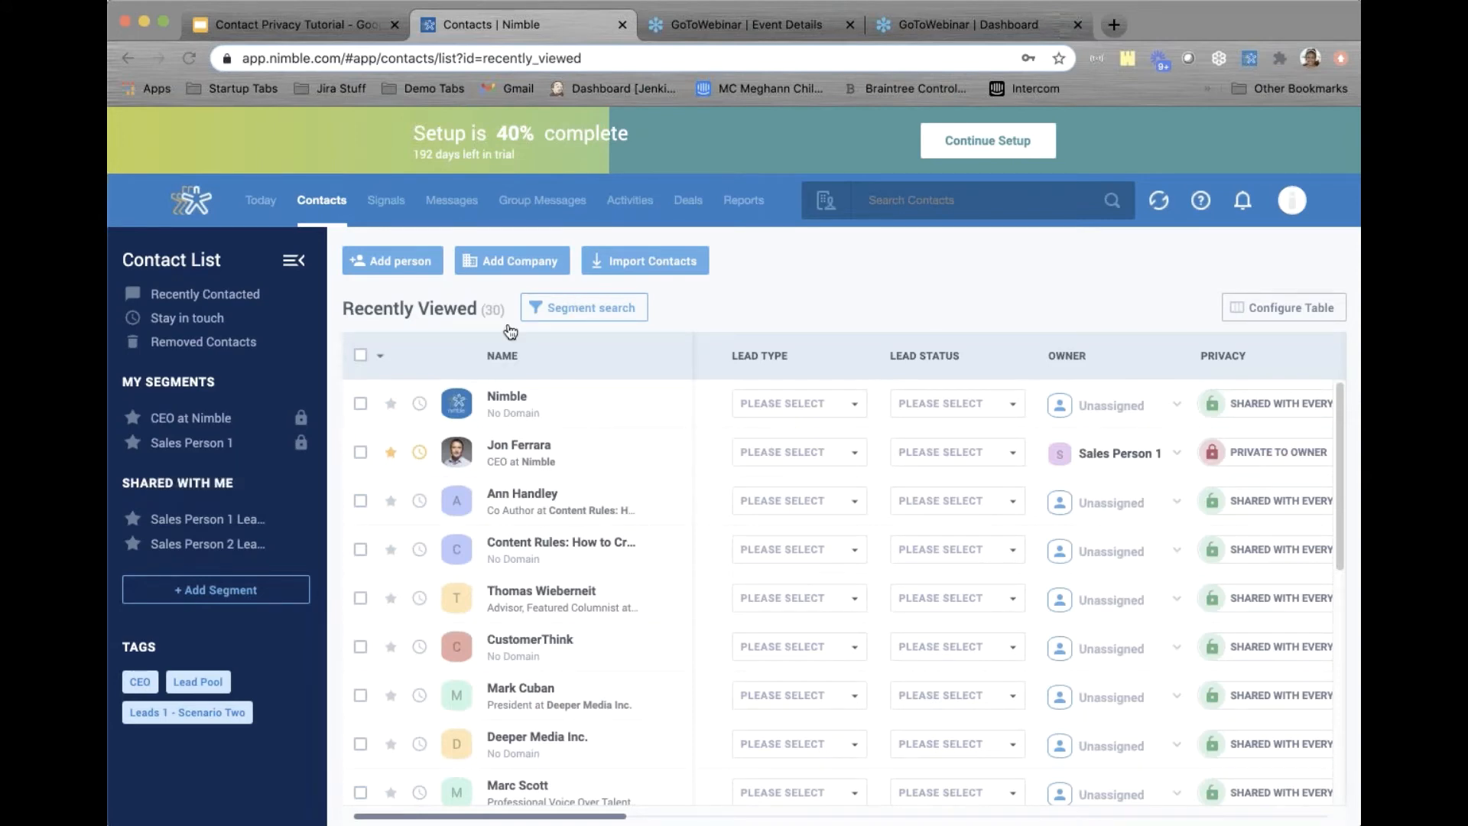
{"action": "left_click", "coordinate": [195, 520]}
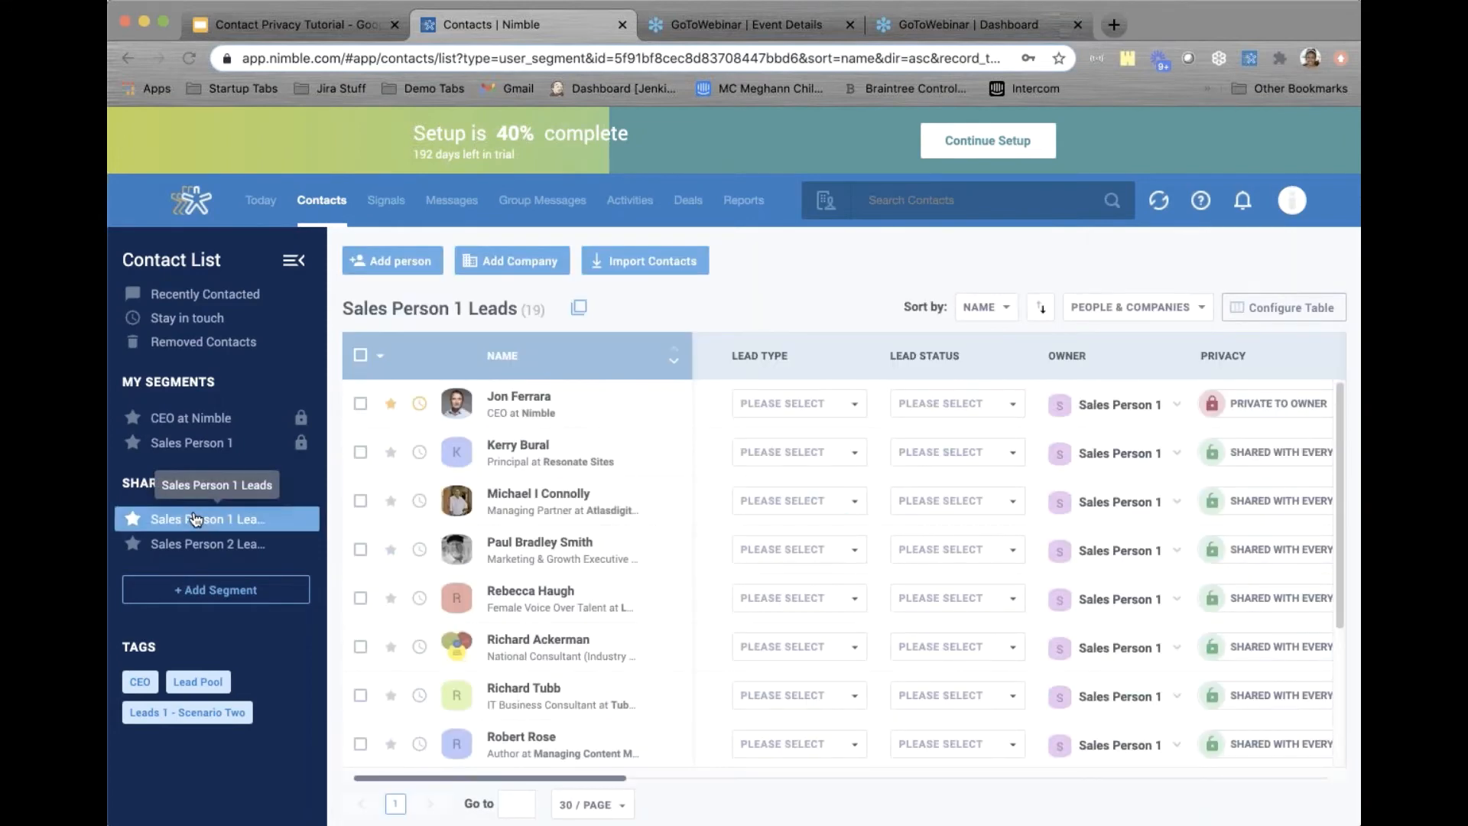
{"action": "left_click", "coordinate": [527, 411]}
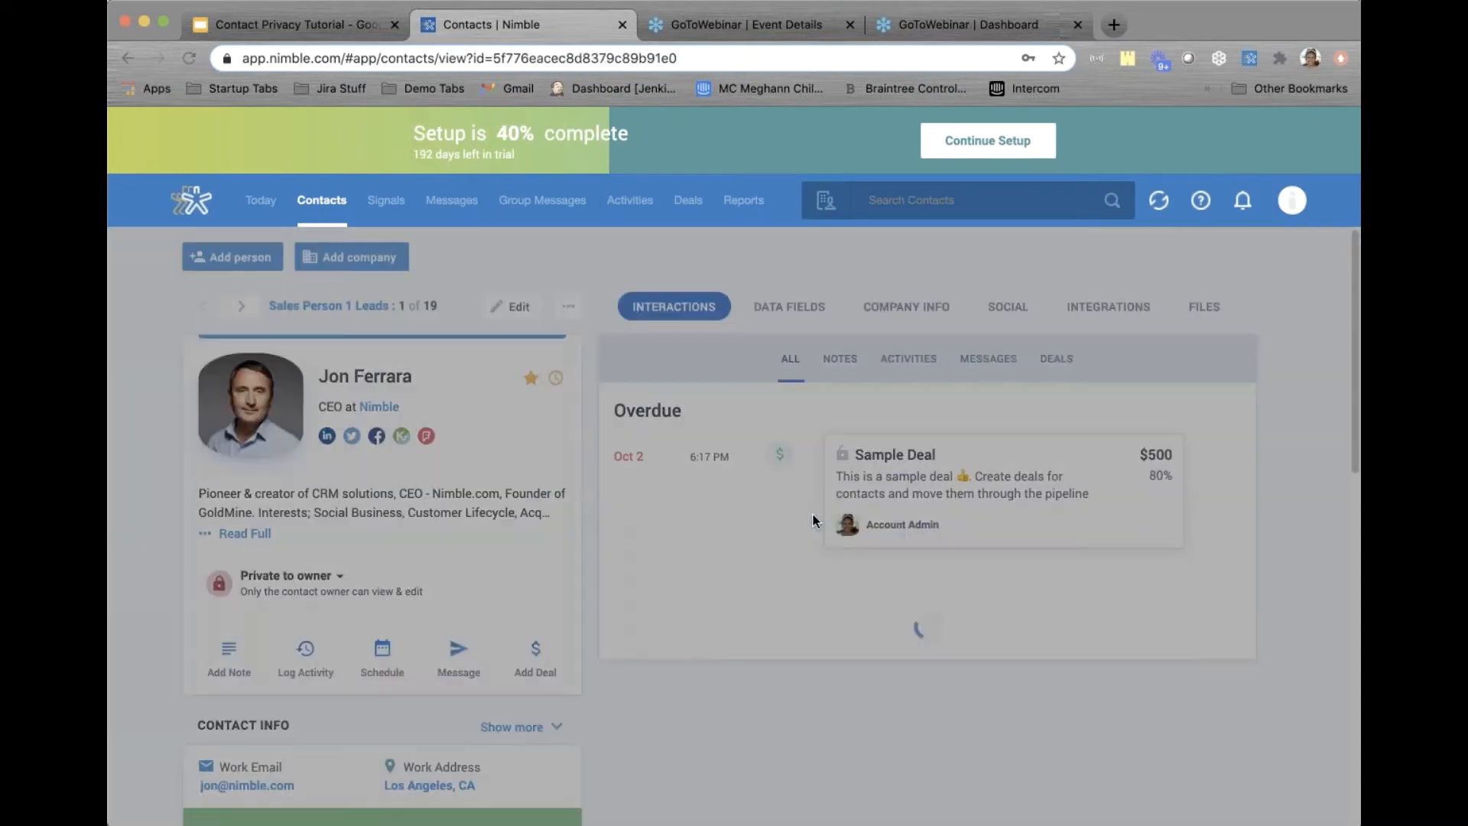
{"action": "left_click", "coordinate": [971, 441]}
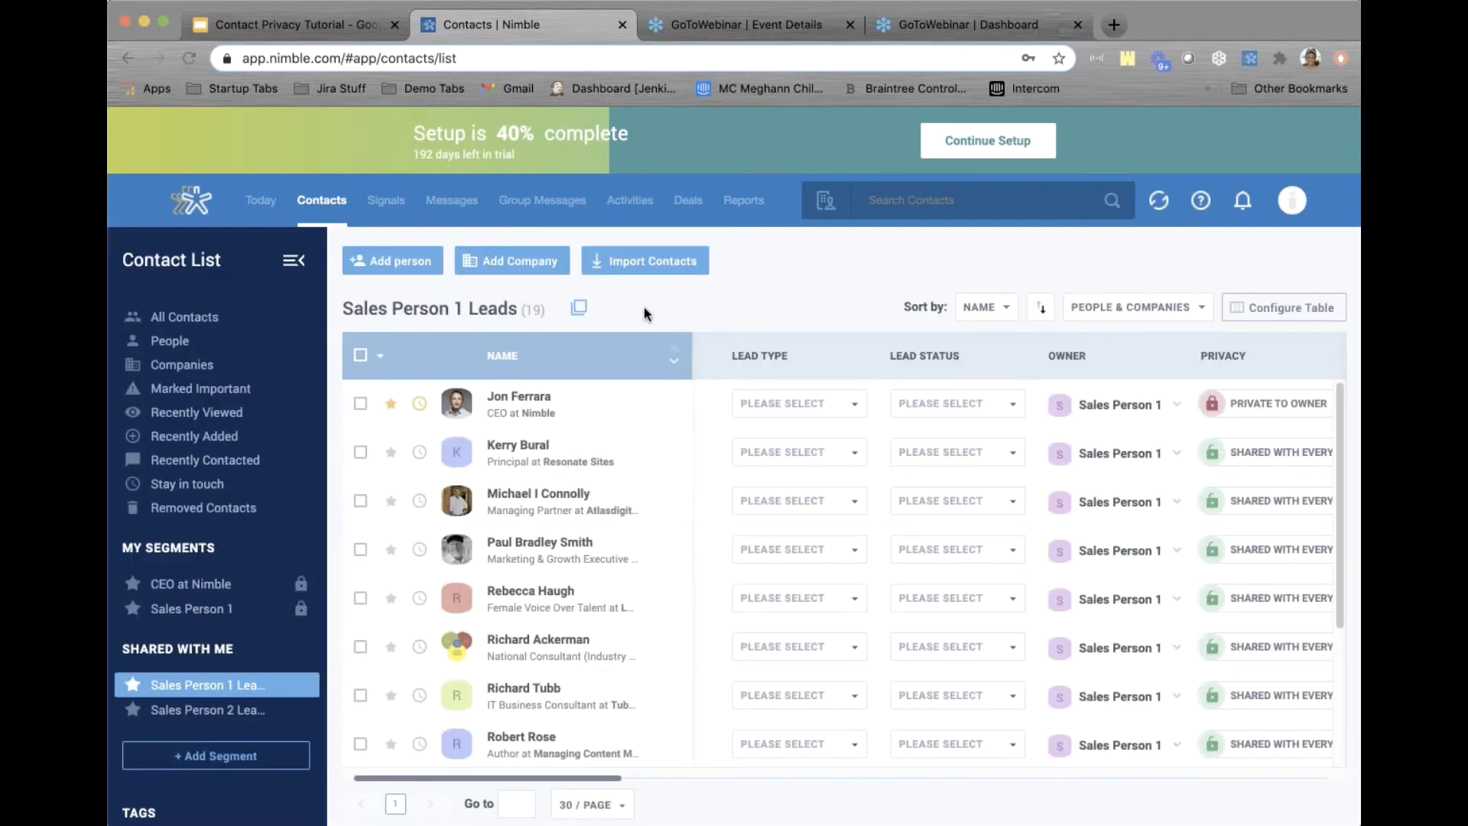
Select all 19 Sales Person 1 Leads contacts, set them private to owner, and refresh
{"action": "left_click", "coordinate": [360, 362]}
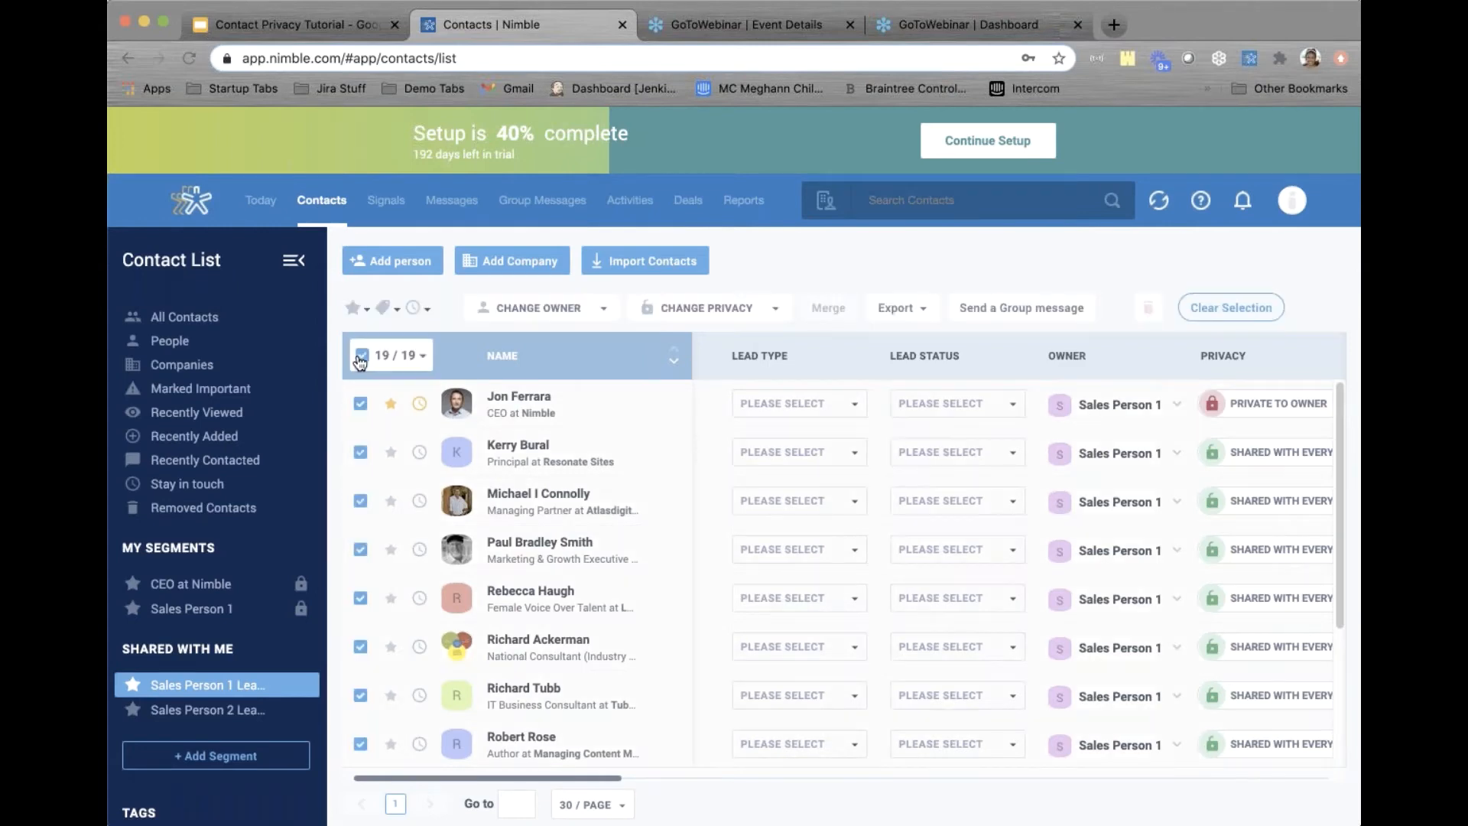
{"action": "left_click", "coordinate": [718, 315]}
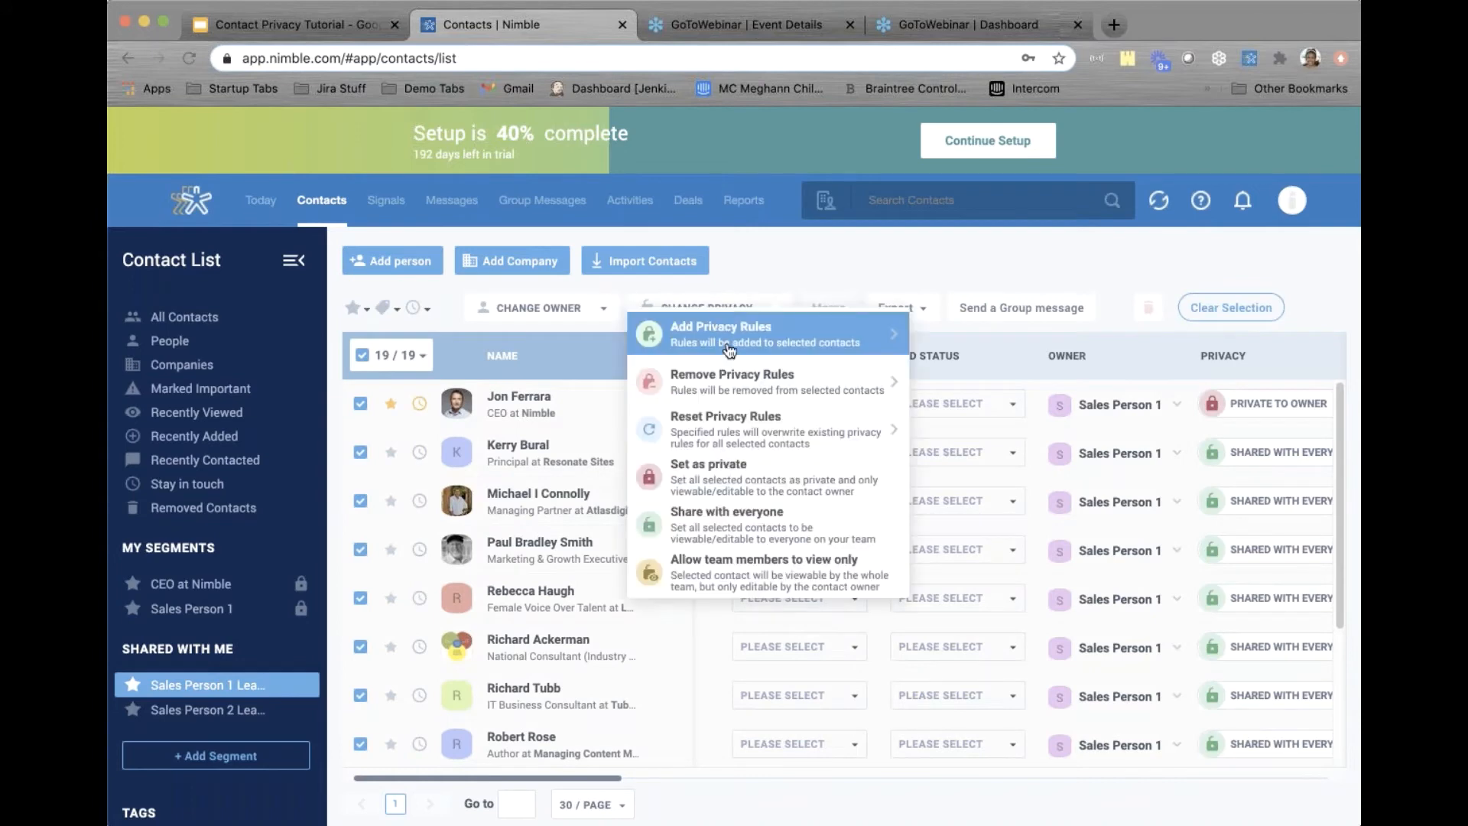
{"action": "left_click", "coordinate": [718, 470]}
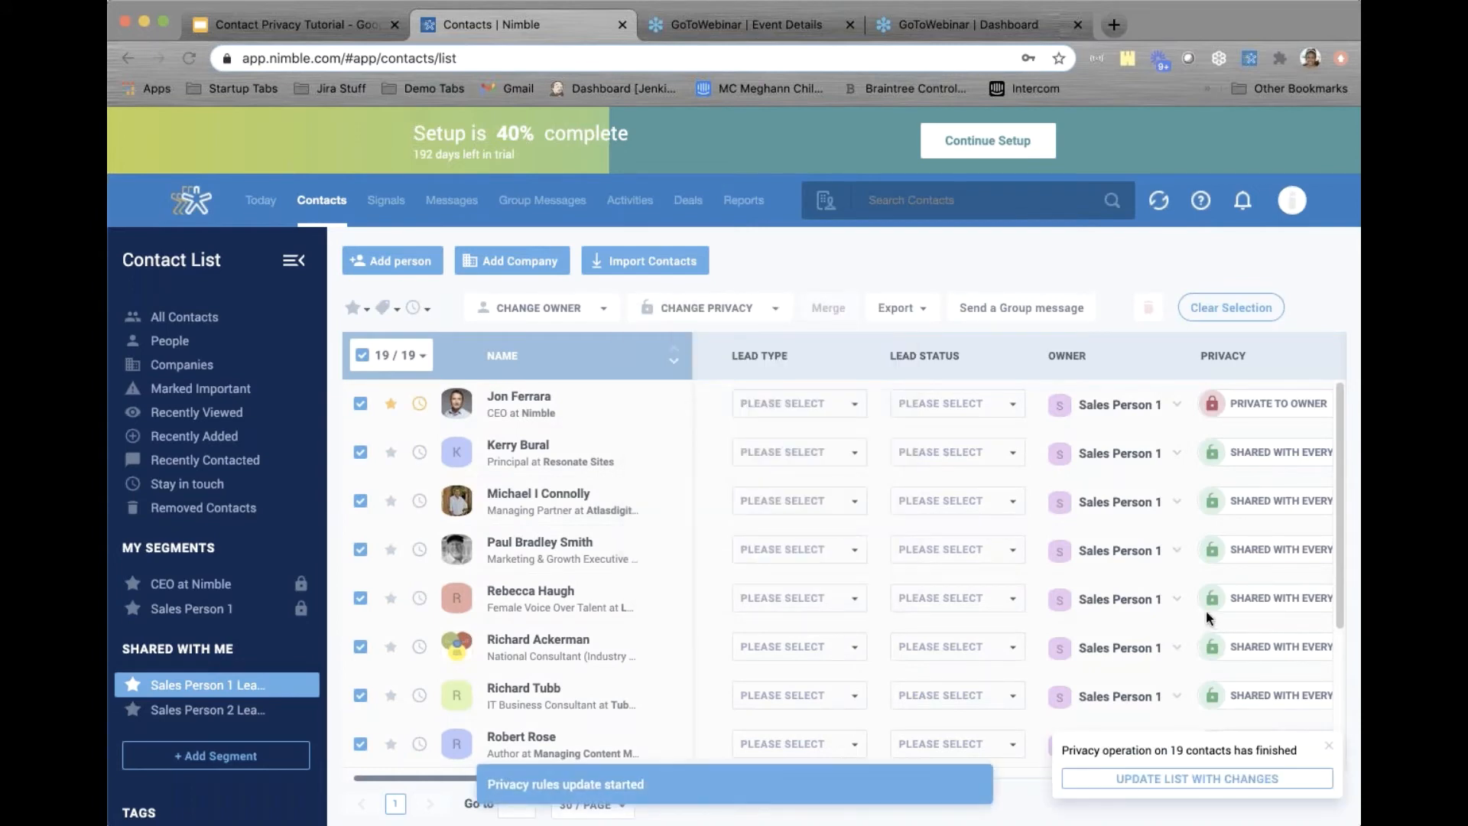
{"action": "left_click", "coordinate": [1171, 779]}
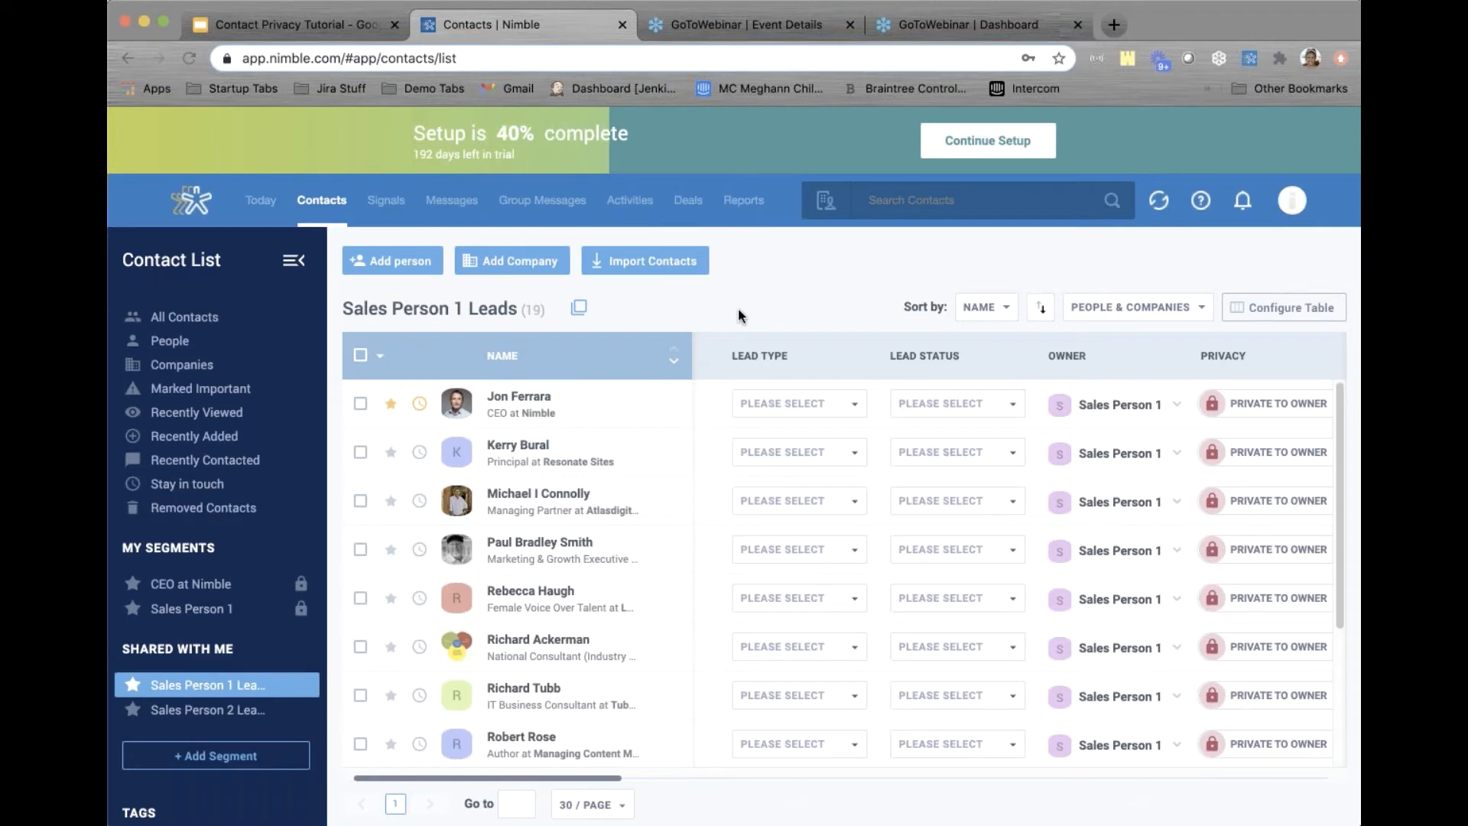
Select all 19 leads and mark them as important
{"action": "left_click", "coordinate": [360, 356]}
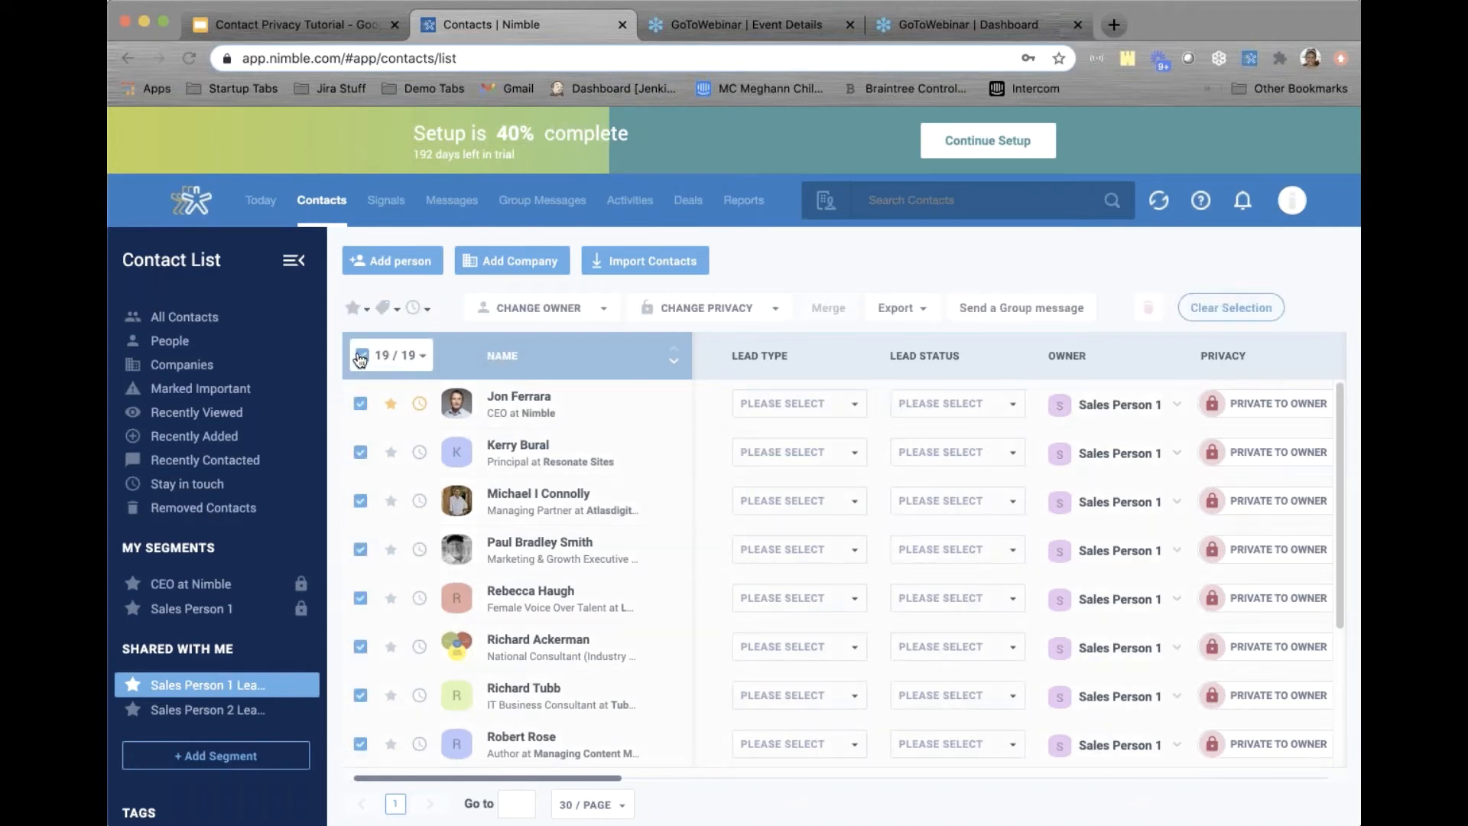
{"action": "left_click", "coordinate": [356, 308]}
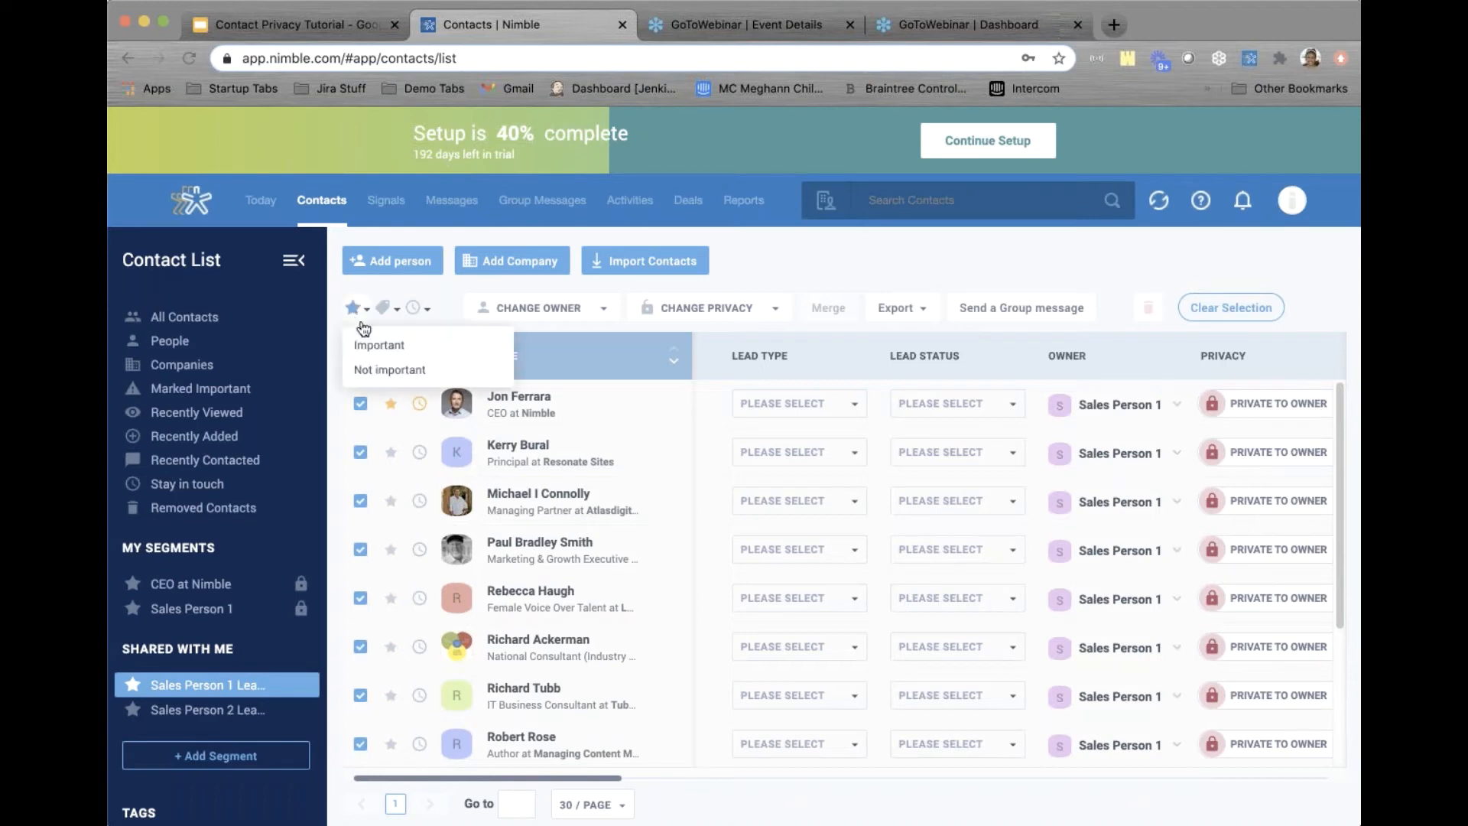
{"action": "left_click", "coordinate": [373, 345]}
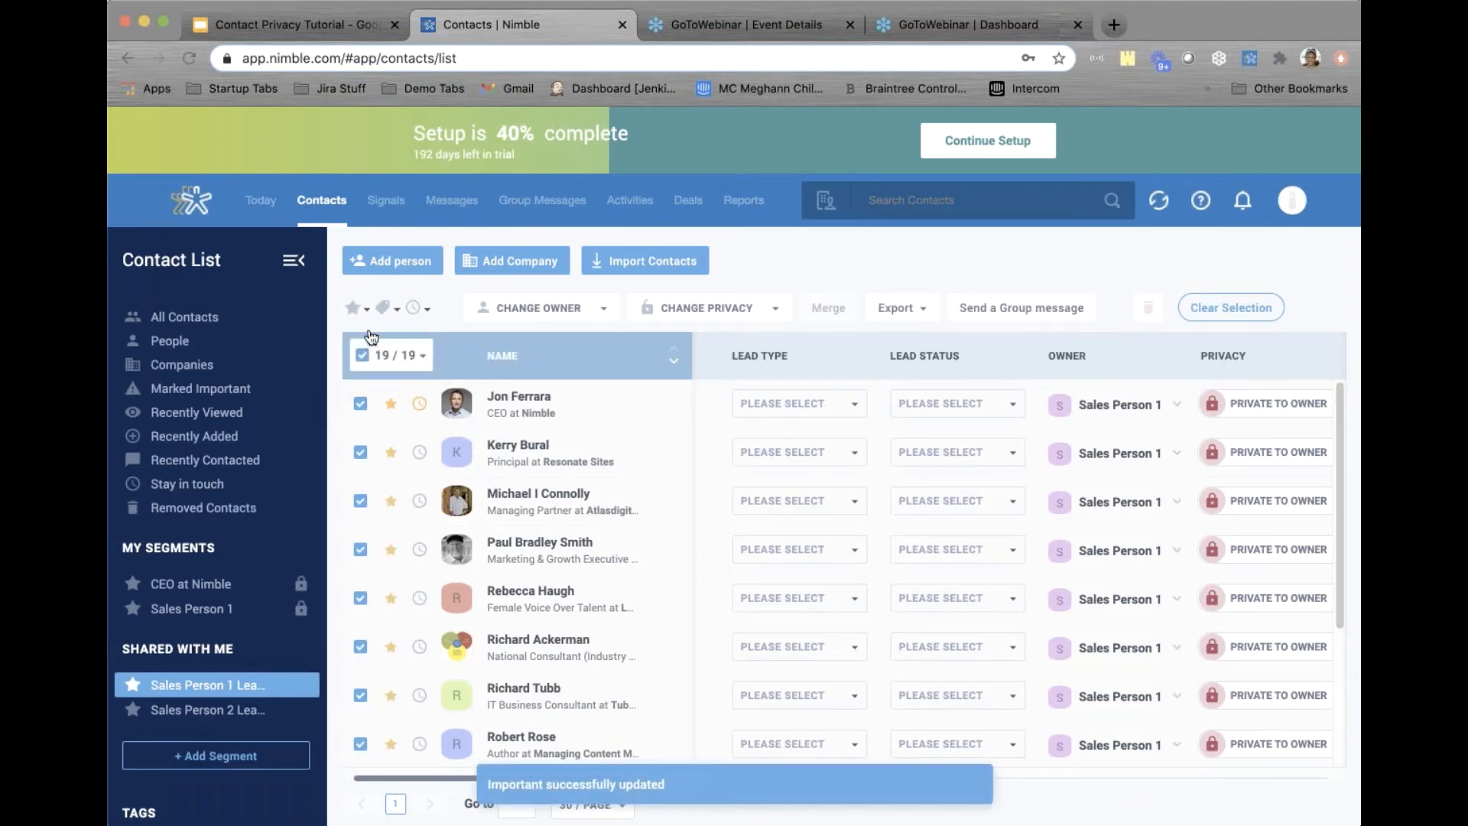
{"action": "left_click", "coordinate": [384, 316]}
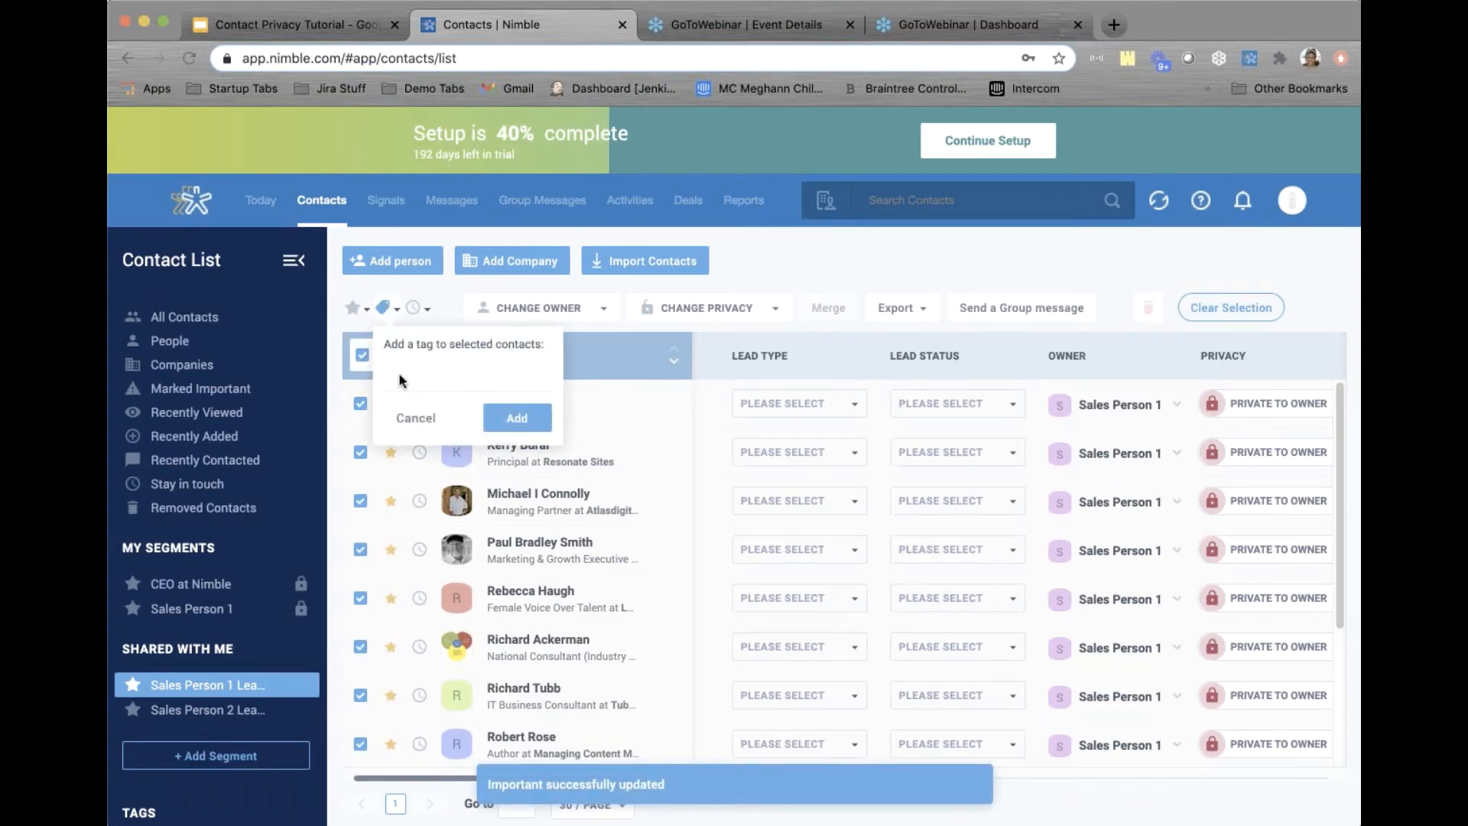
{"action": "left_click", "coordinate": [422, 379]}
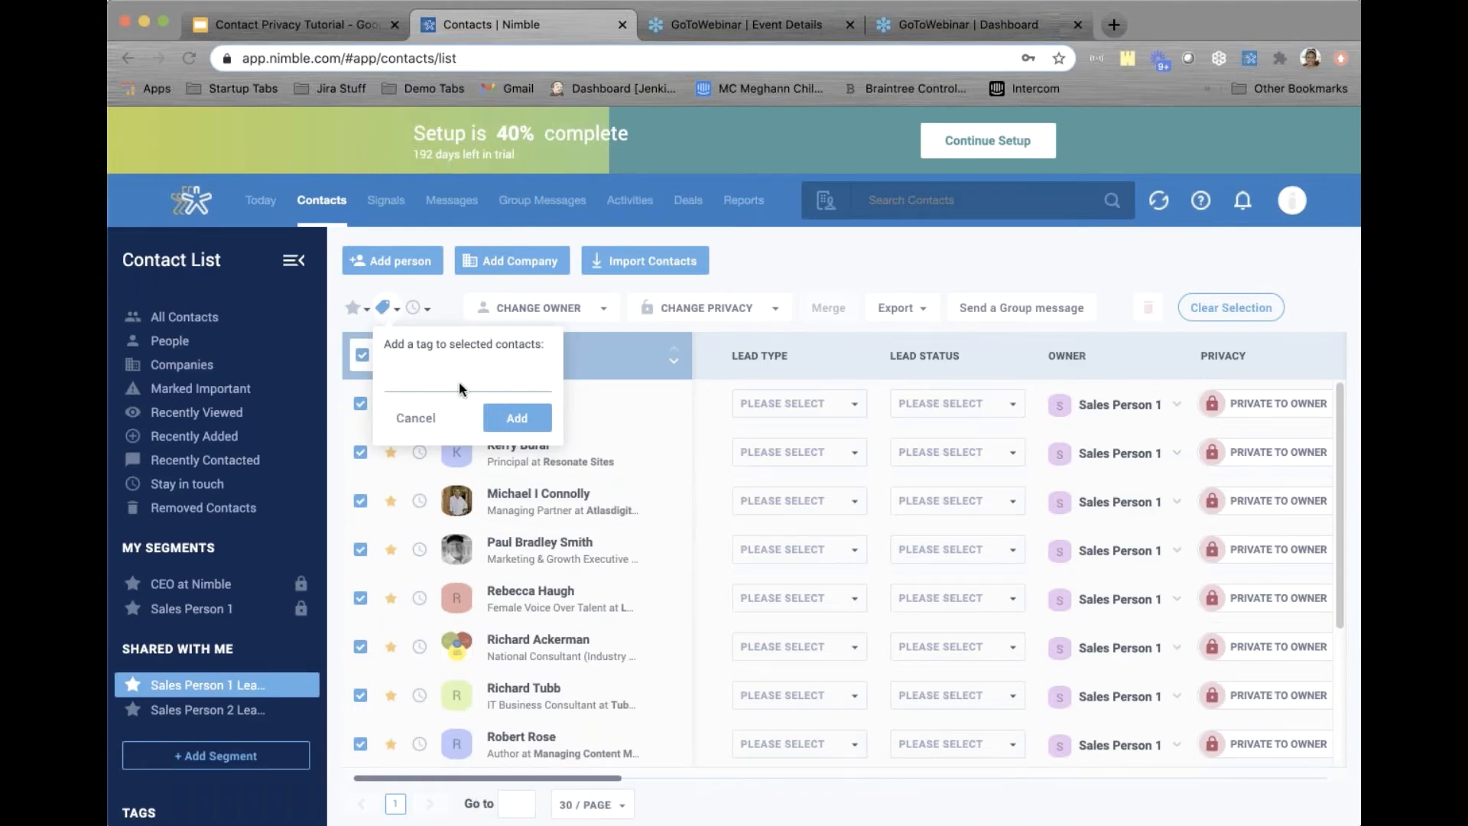
Give the selected leads a custom stay-in-touch reminder of every 3 days
{"action": "left_click", "coordinate": [427, 314]}
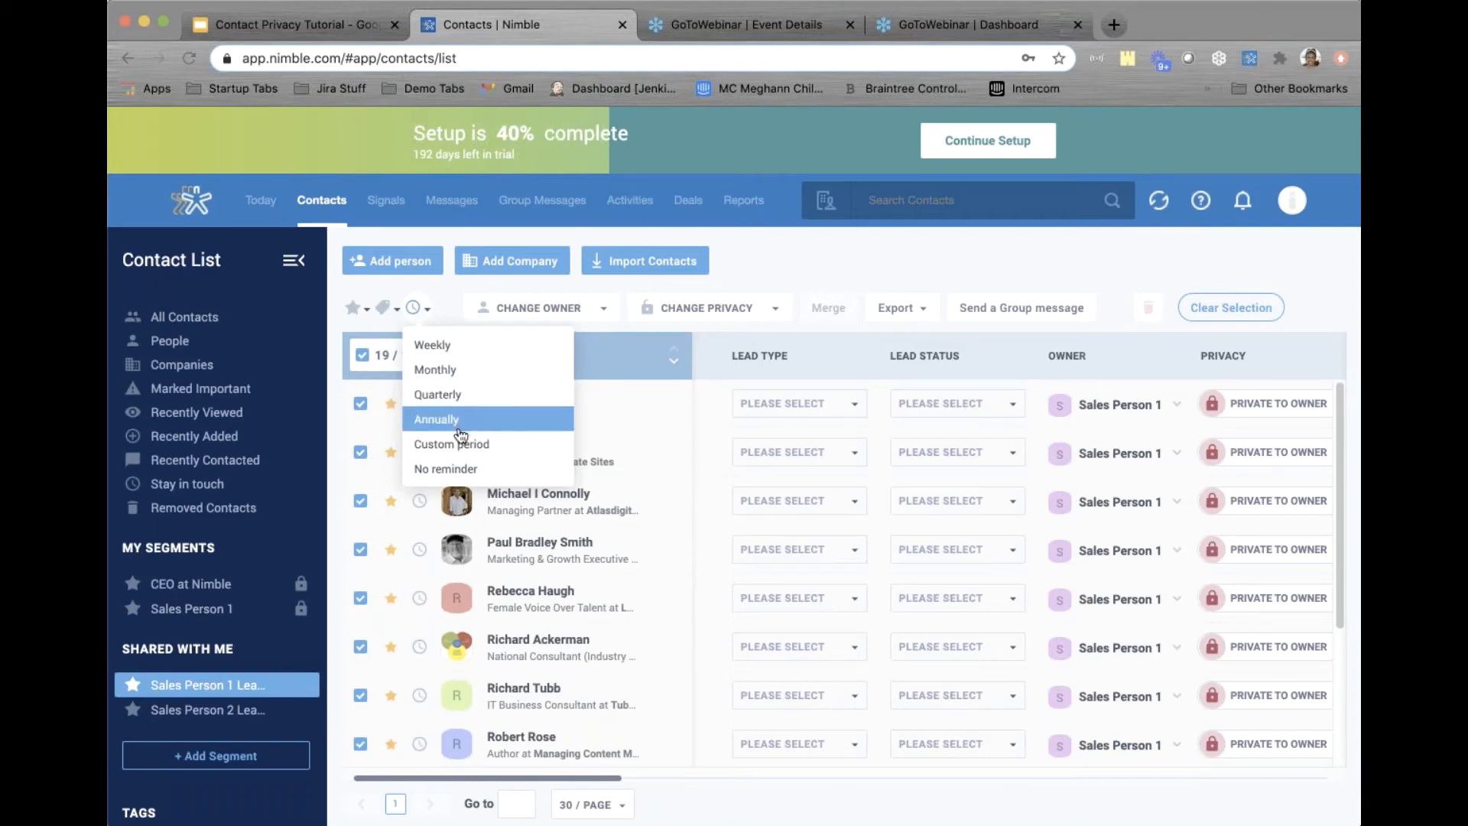
{"action": "left_click", "coordinate": [433, 450]}
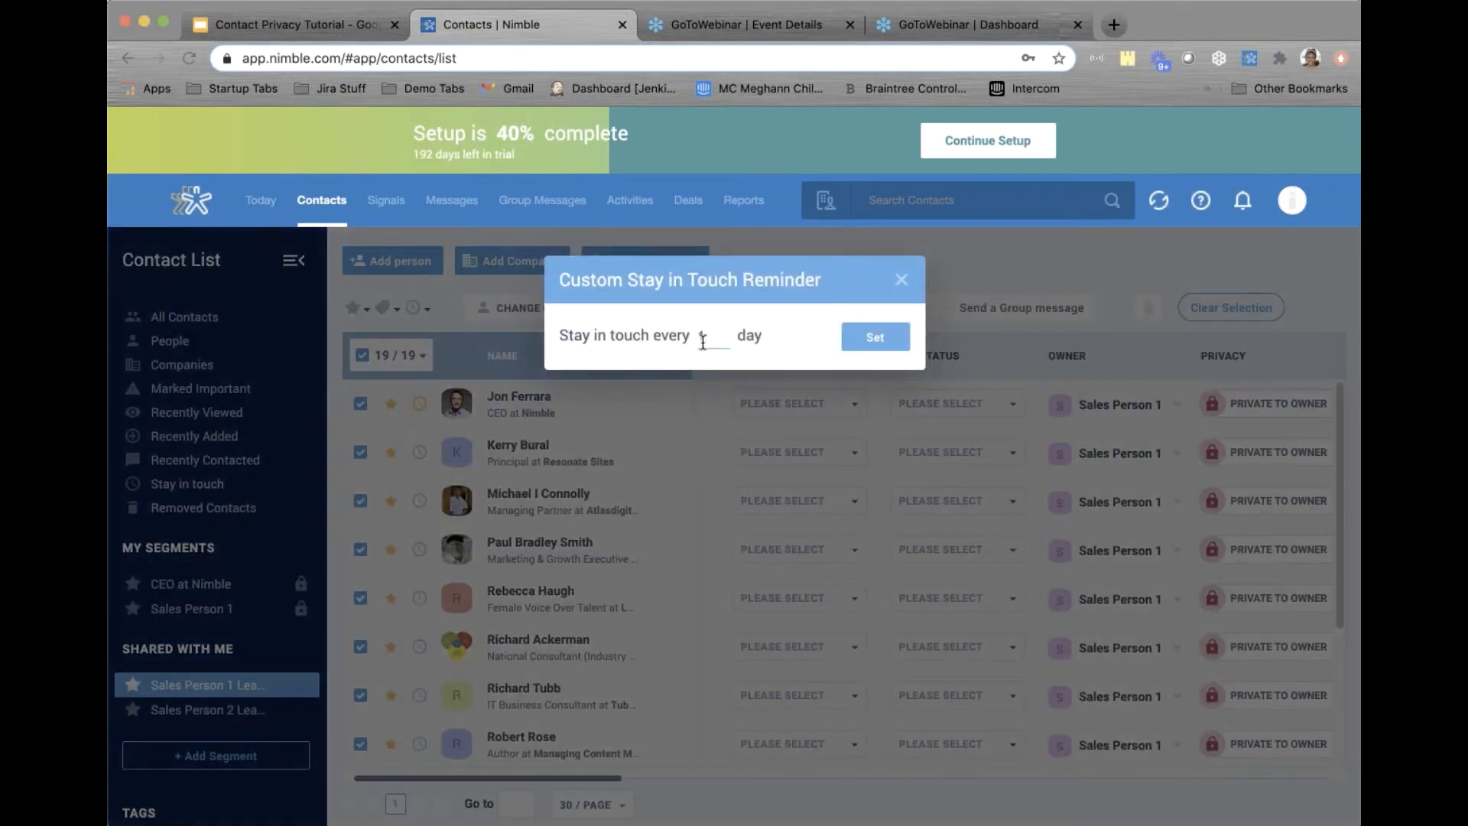
{"action": "type", "text": "3"}
{"action": "left_click", "coordinate": [753, 334]}
{"action": "left_click", "coordinate": [866, 340]}
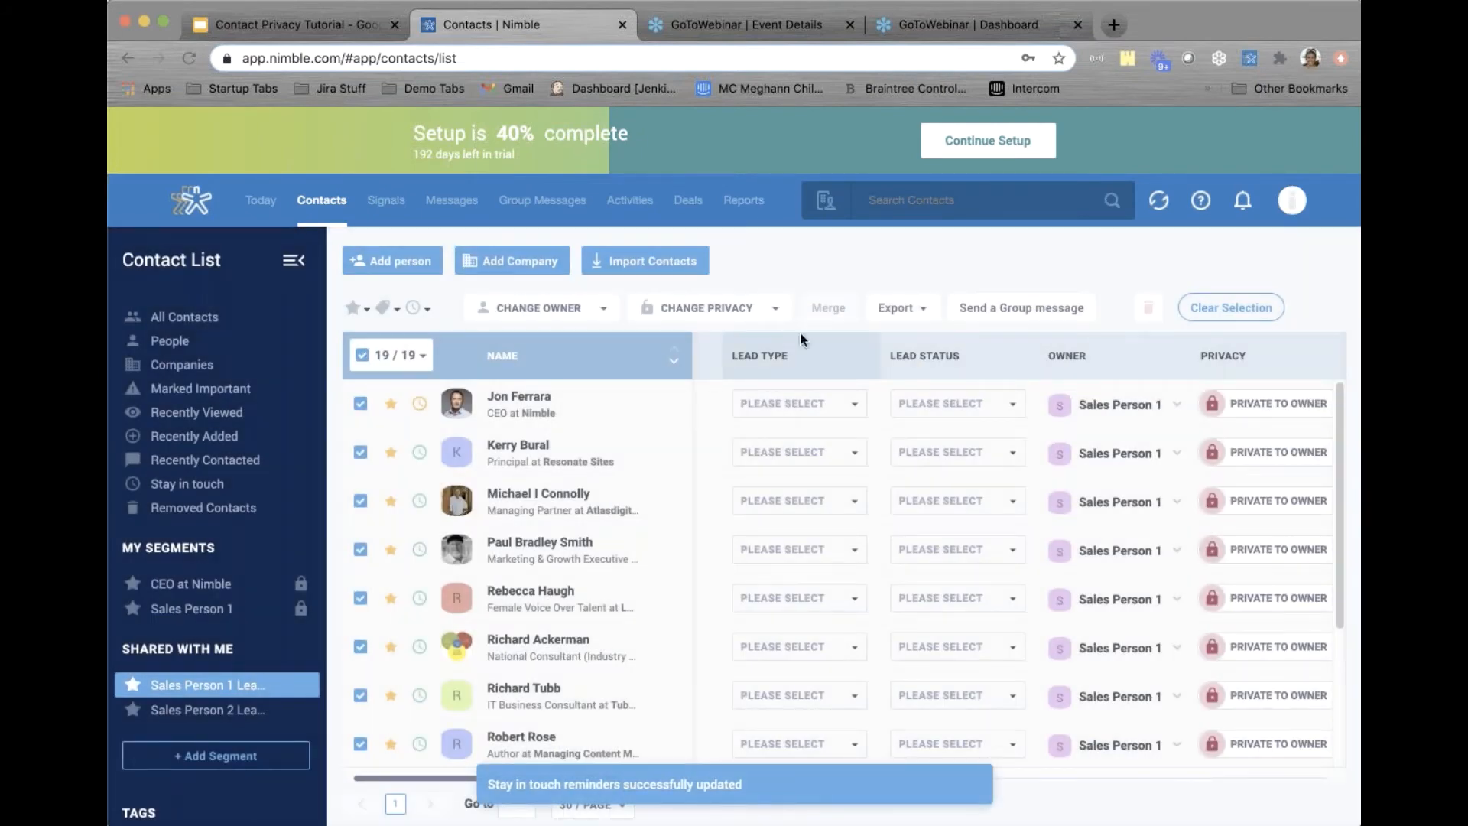
{"action": "left_click", "coordinate": [584, 307]}
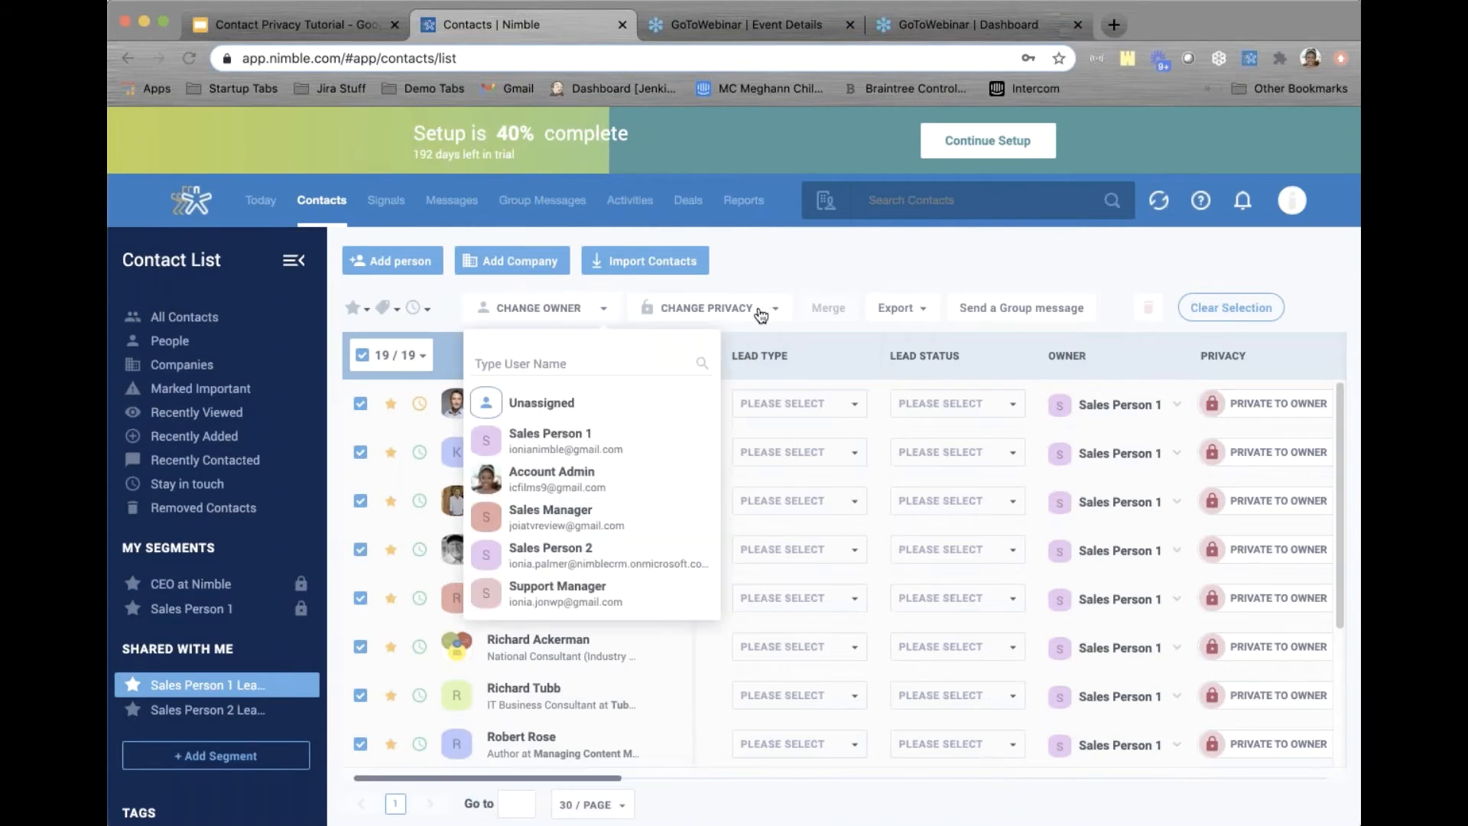
{"action": "left_click", "coordinate": [789, 277]}
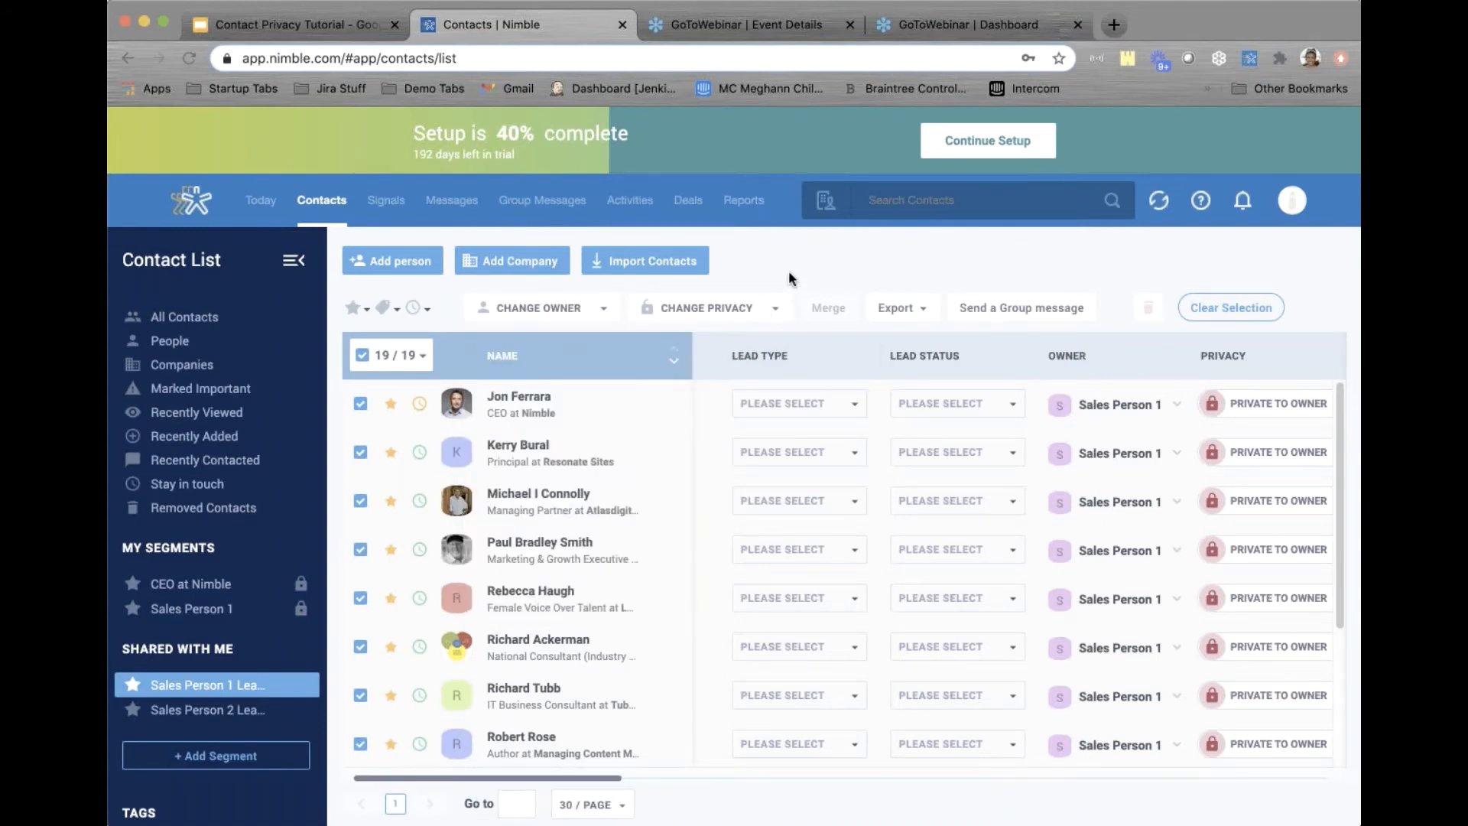
{"action": "mouse_move", "coordinate": [910, 318]}
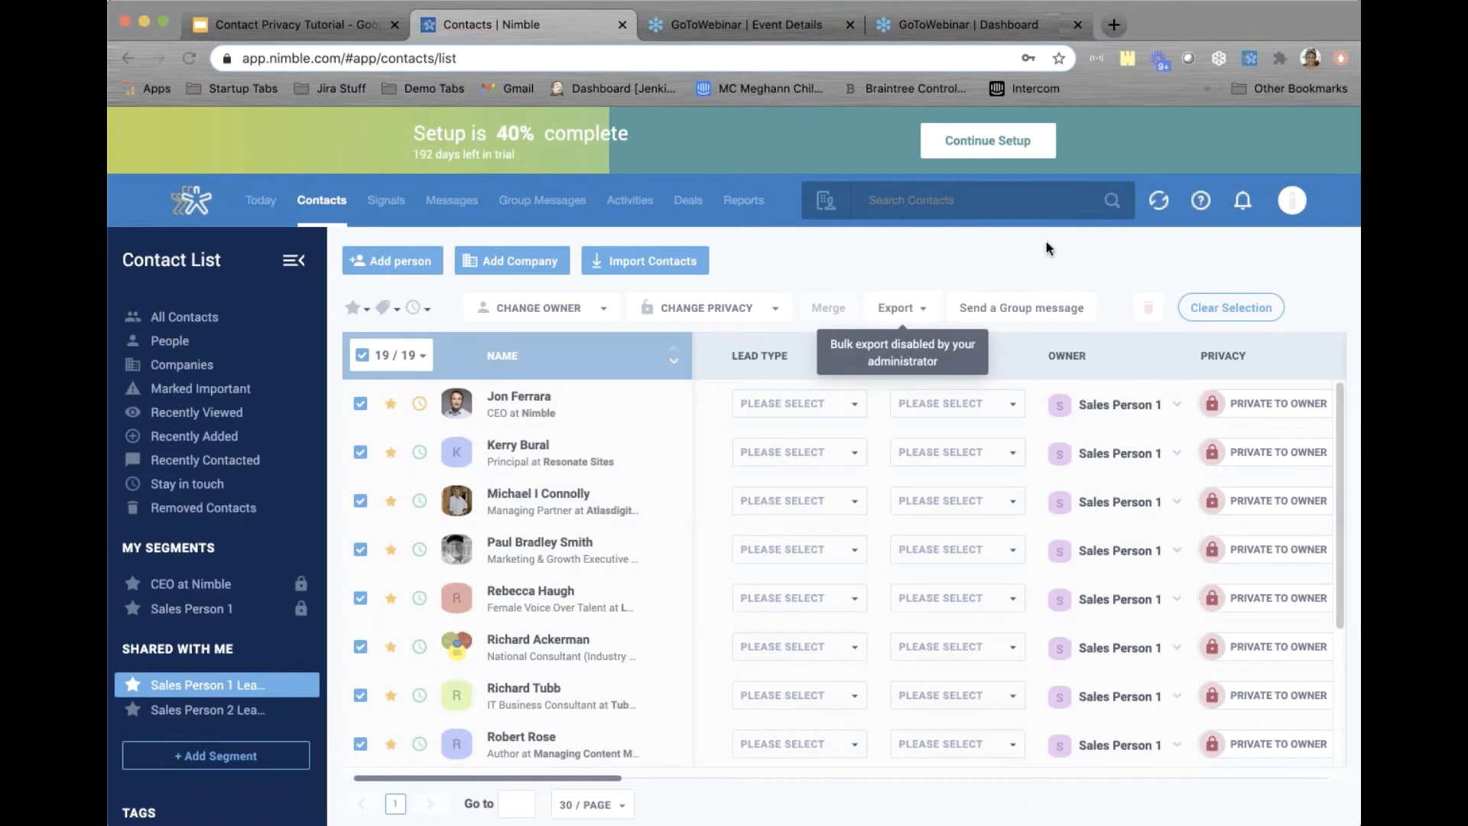
Open a group message draft for the selected leads, then return to Contacts
{"action": "left_click", "coordinate": [1010, 308]}
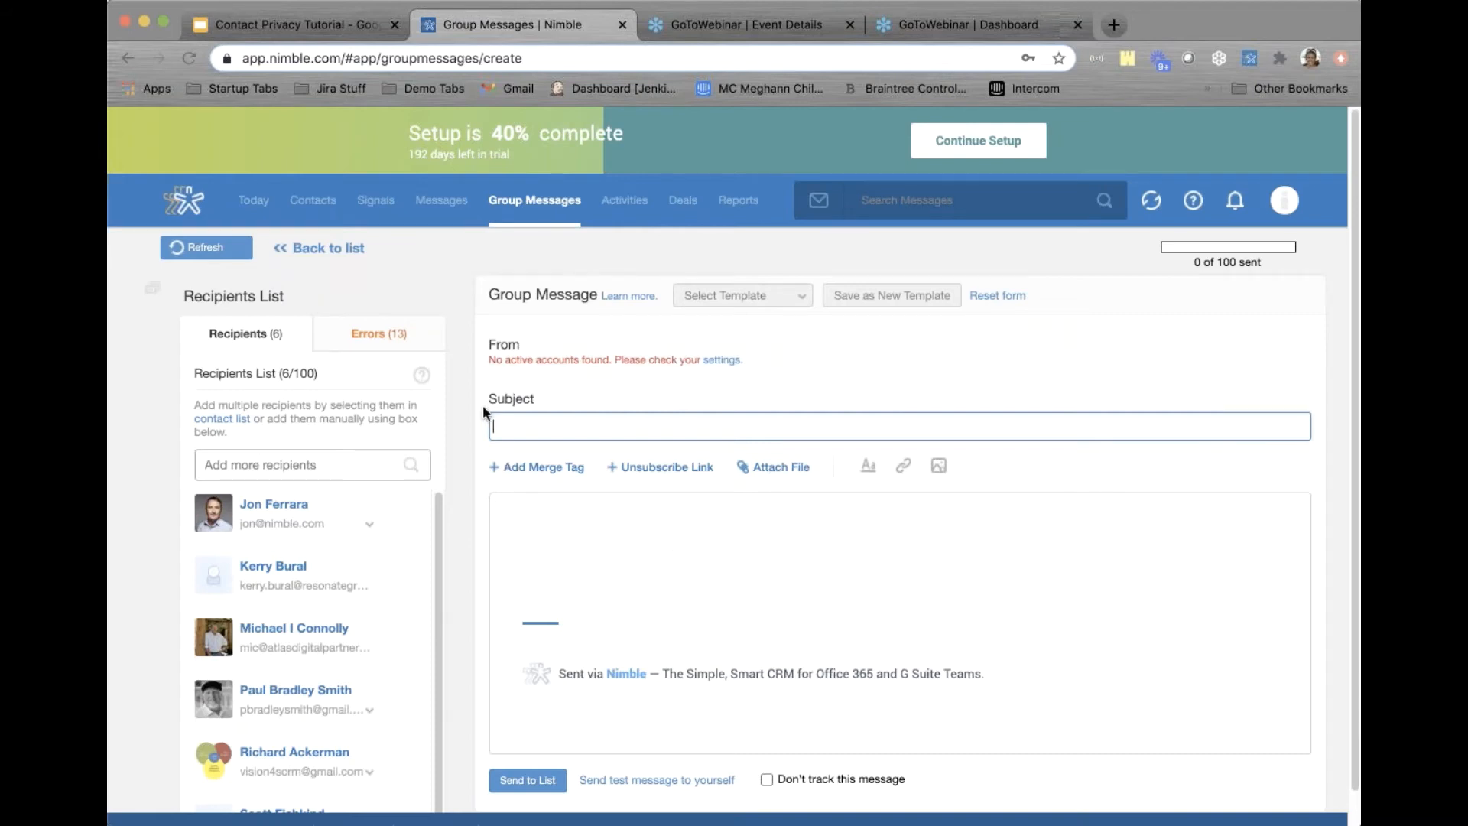
{"action": "left_click", "coordinate": [472, 618]}
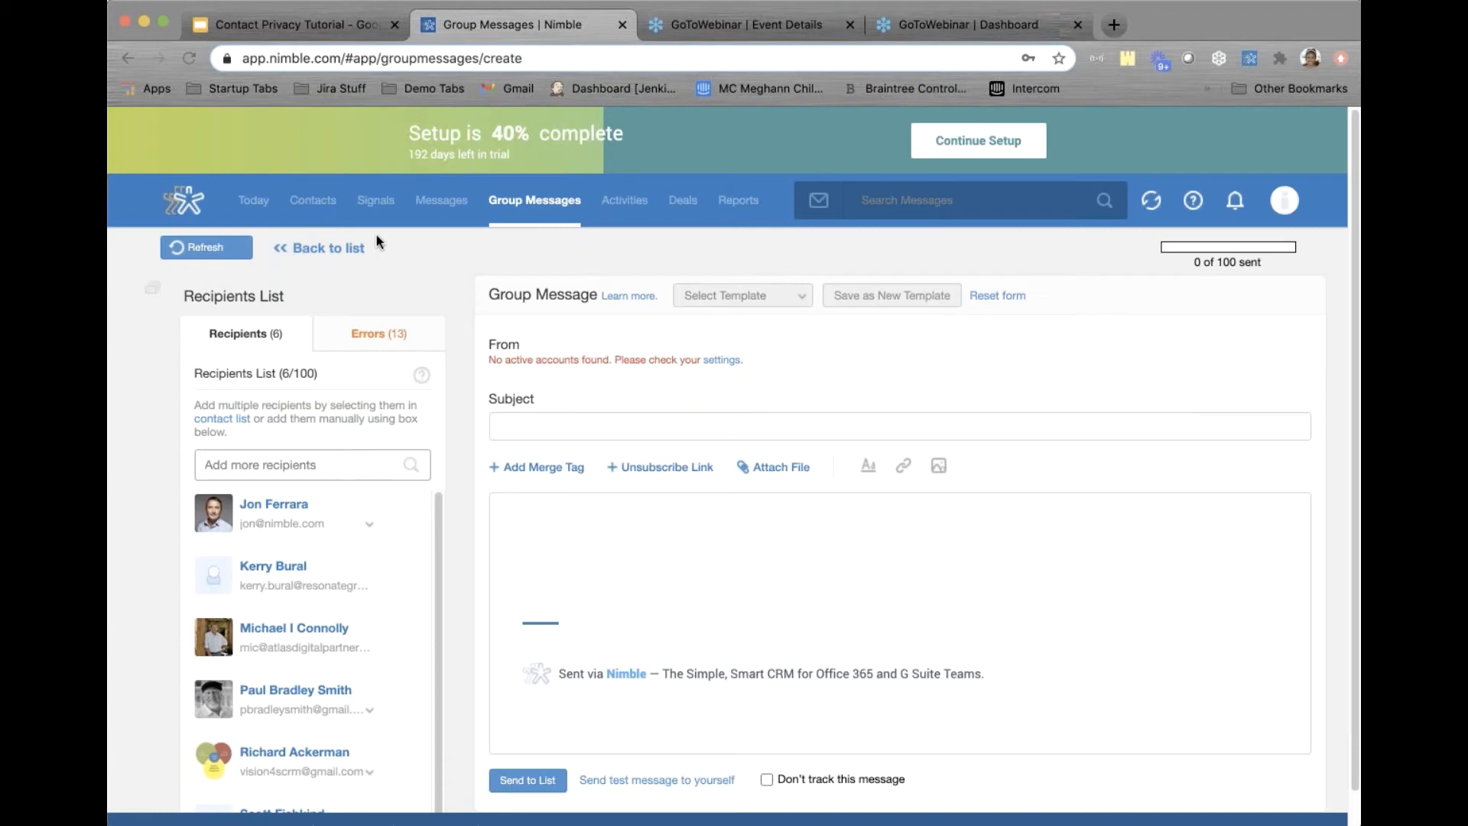
{"action": "left_click", "coordinate": [314, 203]}
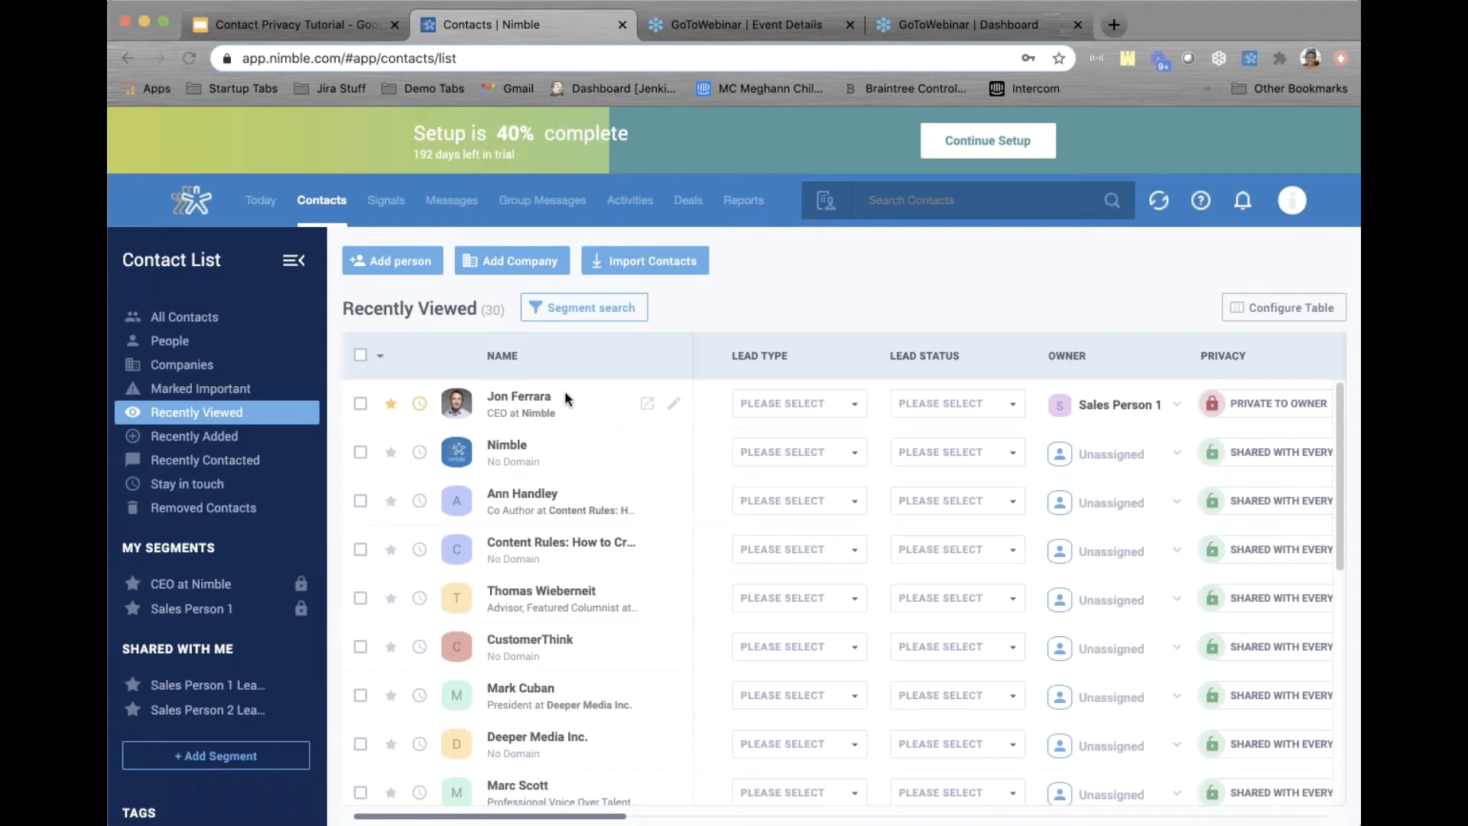
{"action": "left_click", "coordinate": [207, 692]}
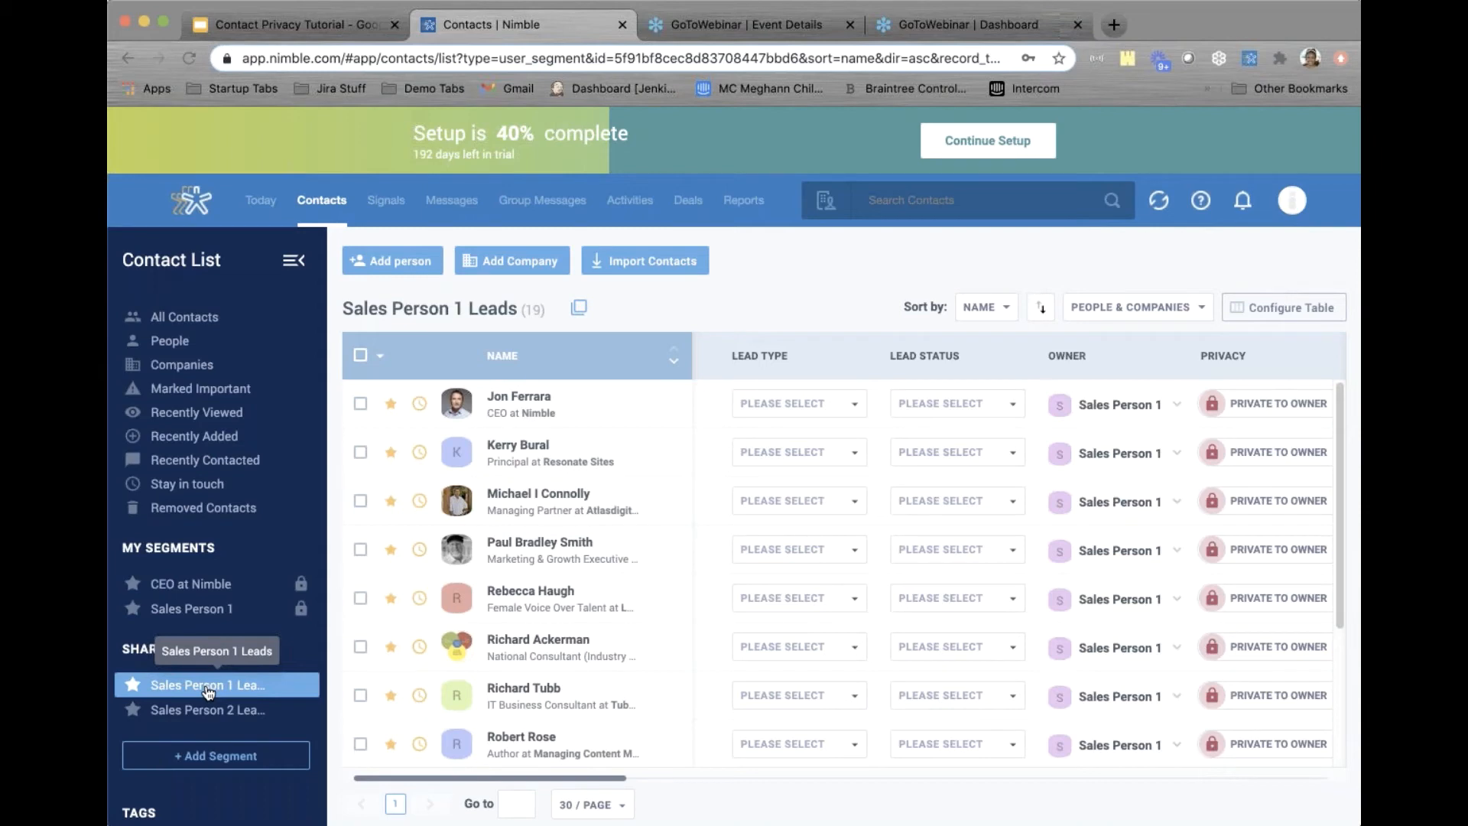
{"action": "scroll", "coordinate": [208, 692], "scroll_direction": "down", "scroll_amount": 3}
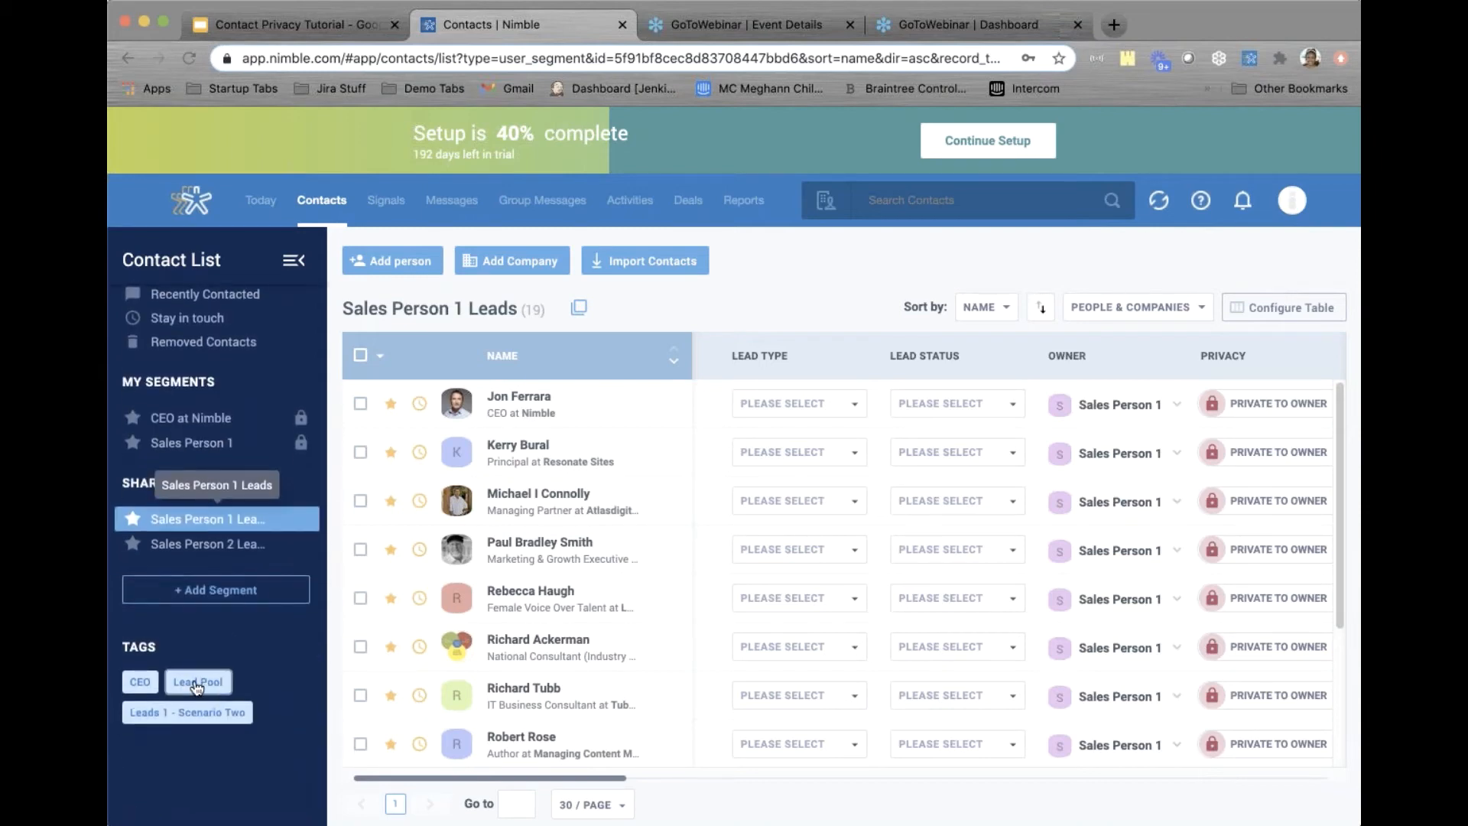
{"action": "left_click", "coordinate": [196, 682]}
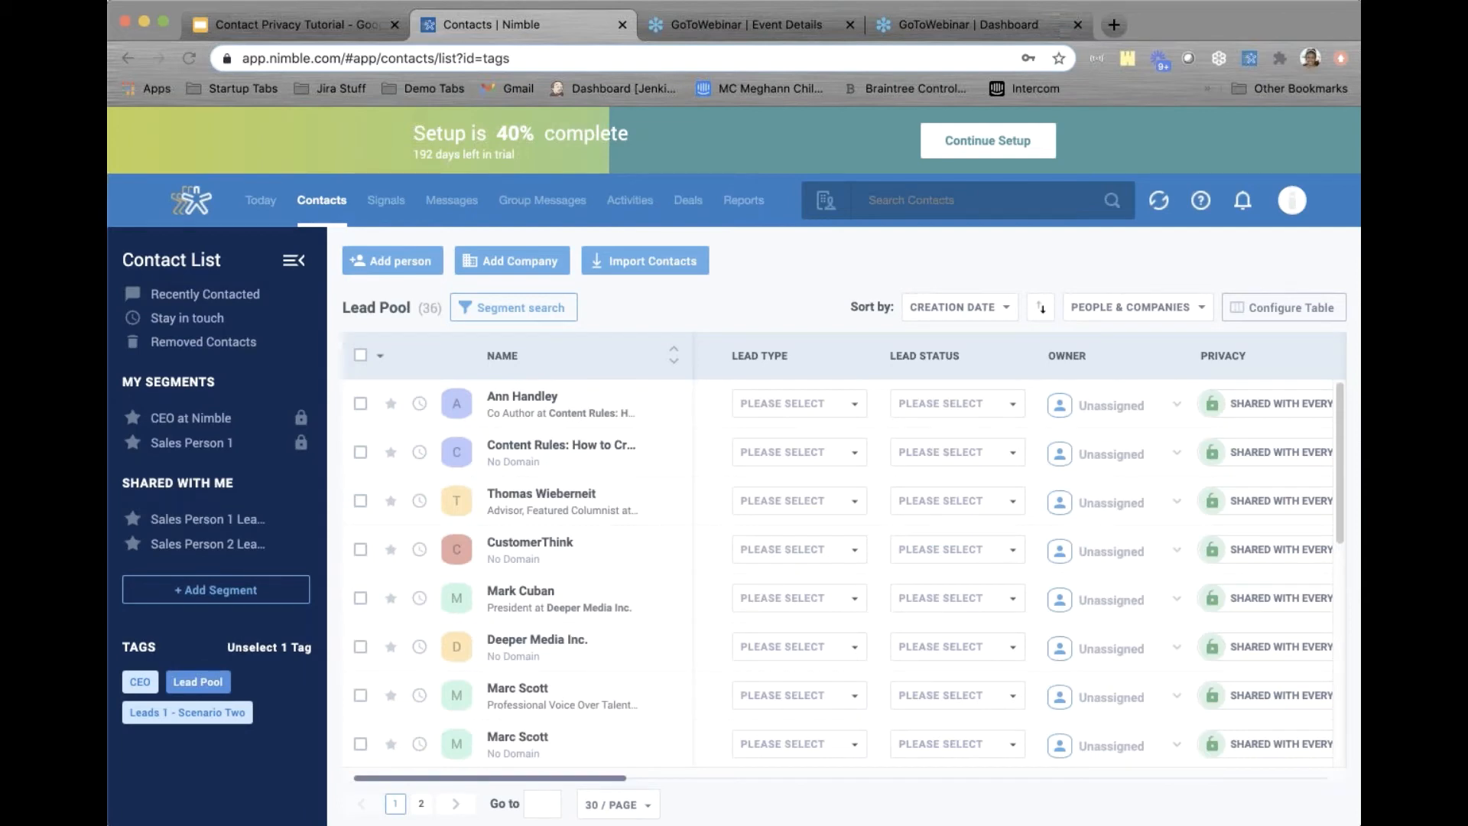
{"action": "left_click", "coordinate": [361, 403]}
{"action": "left_click", "coordinate": [360, 453]}
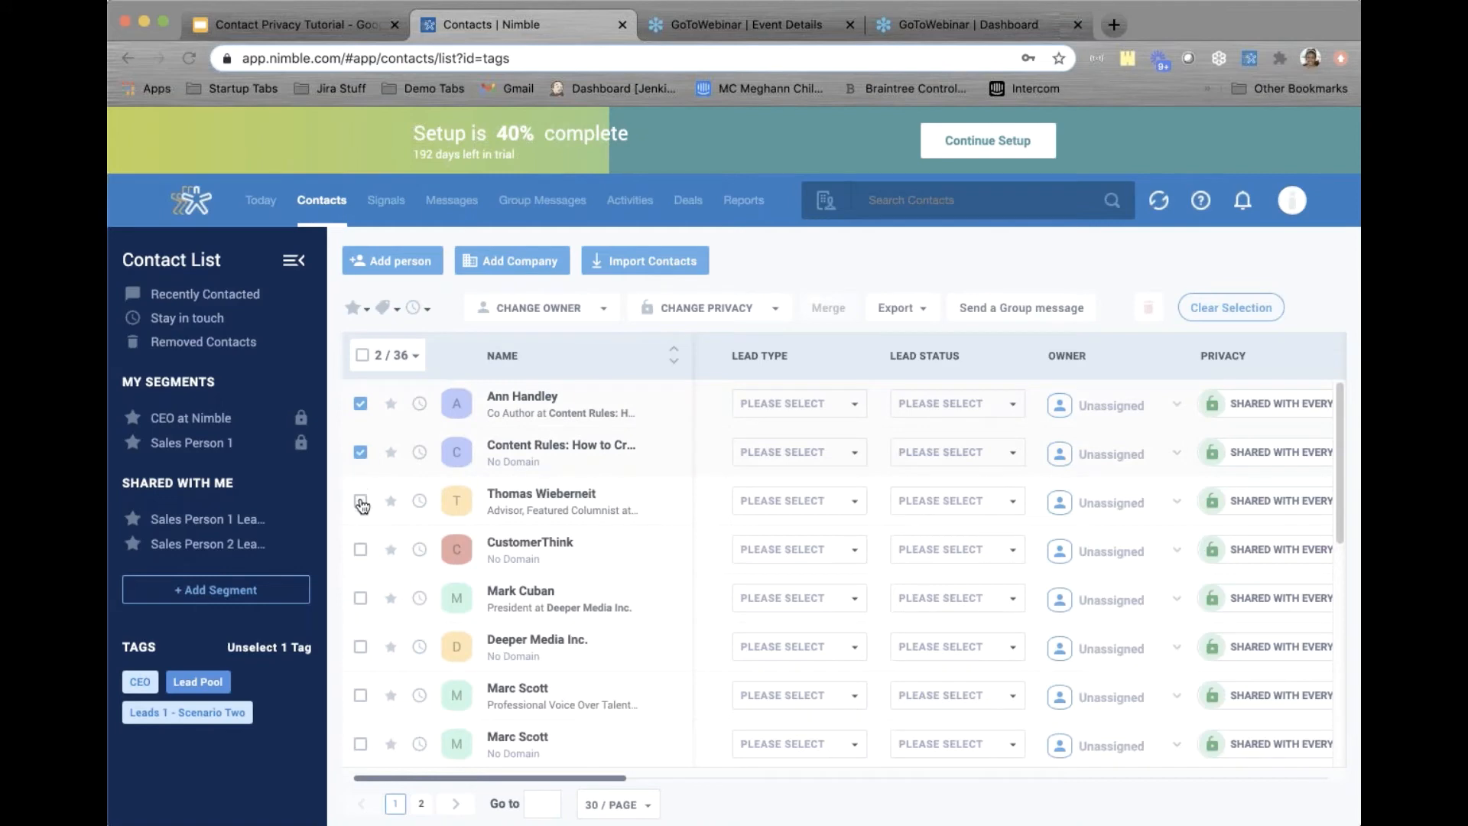
{"action": "left_click", "coordinate": [360, 501]}
{"action": "left_click", "coordinate": [360, 549]}
{"action": "left_click", "coordinate": [360, 598]}
{"action": "left_click", "coordinate": [360, 698]}
{"action": "left_click", "coordinate": [360, 744]}
{"action": "left_click", "coordinate": [587, 317]}
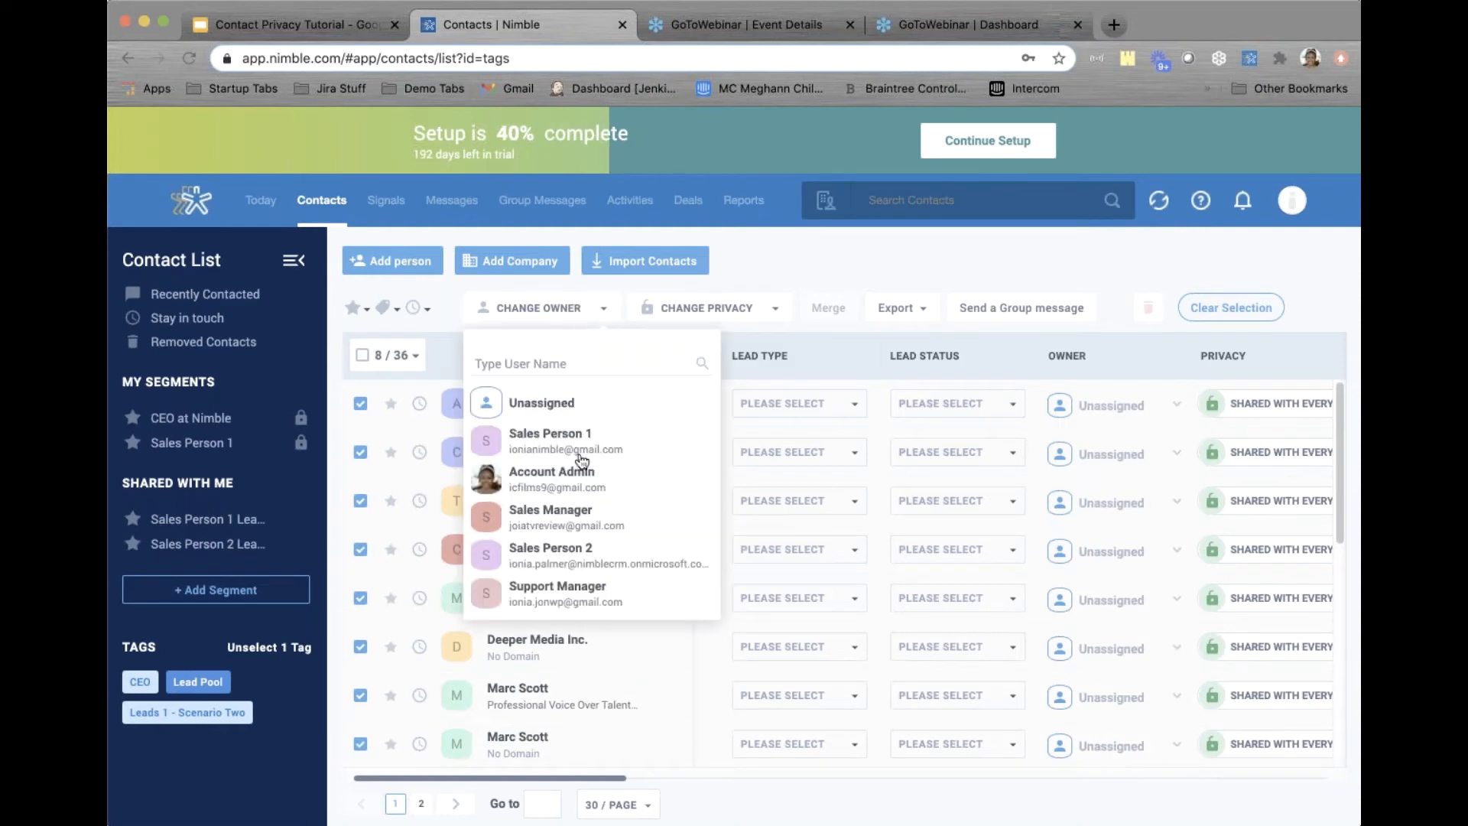
{"action": "left_click", "coordinate": [573, 440]}
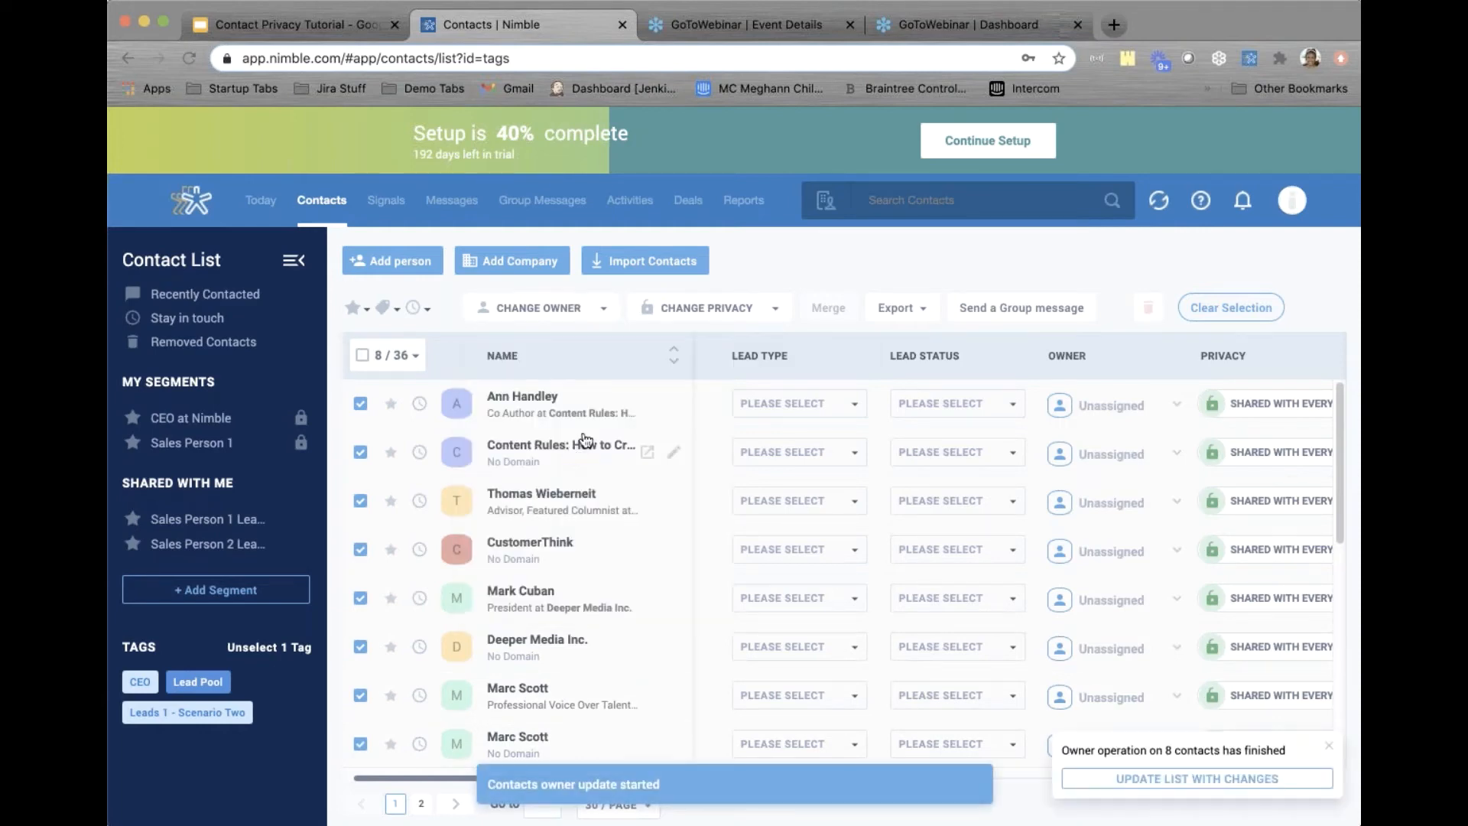
{"action": "left_click", "coordinate": [737, 309]}
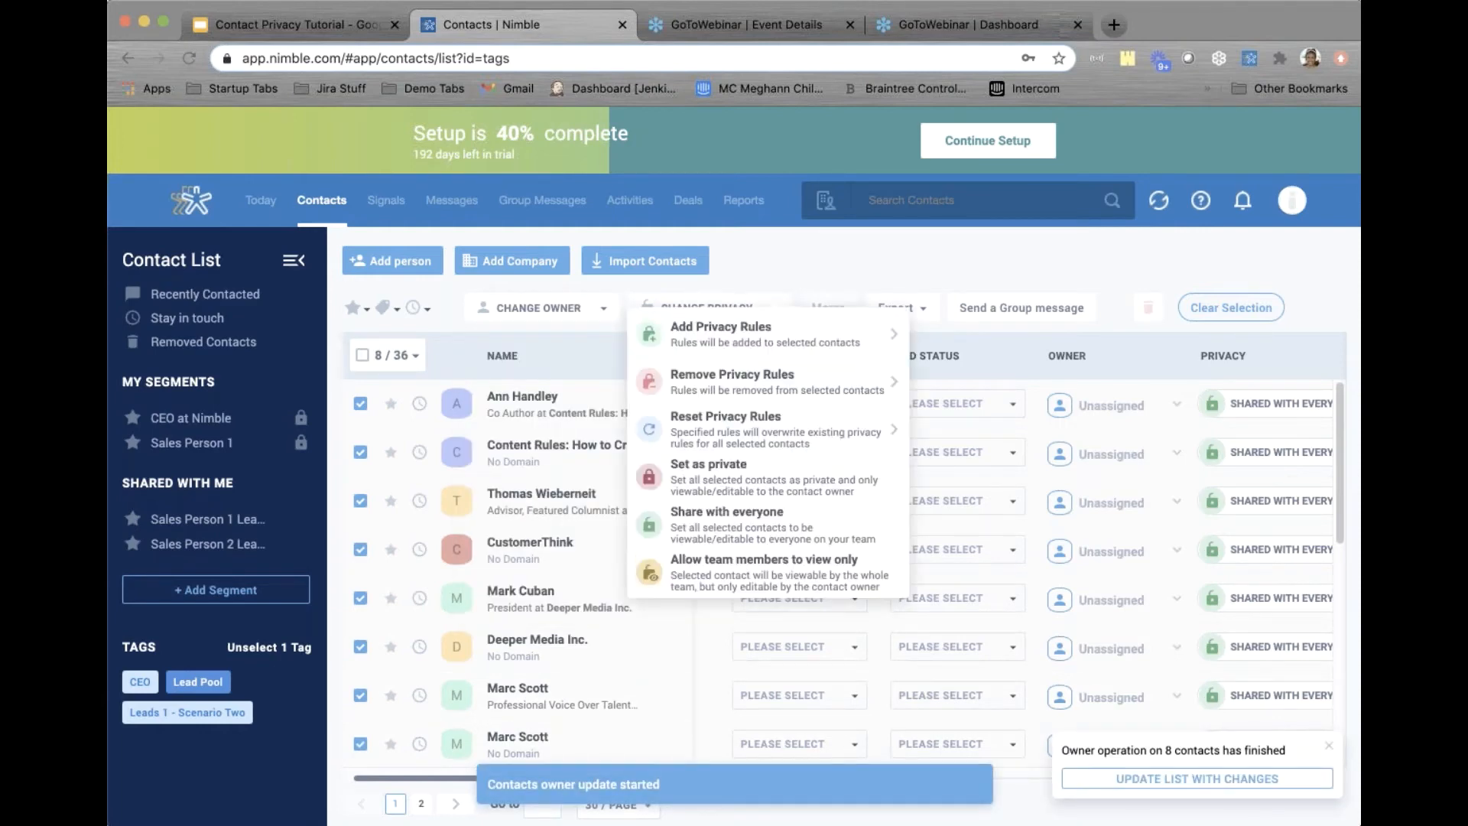
{"action": "left_click", "coordinate": [733, 476]}
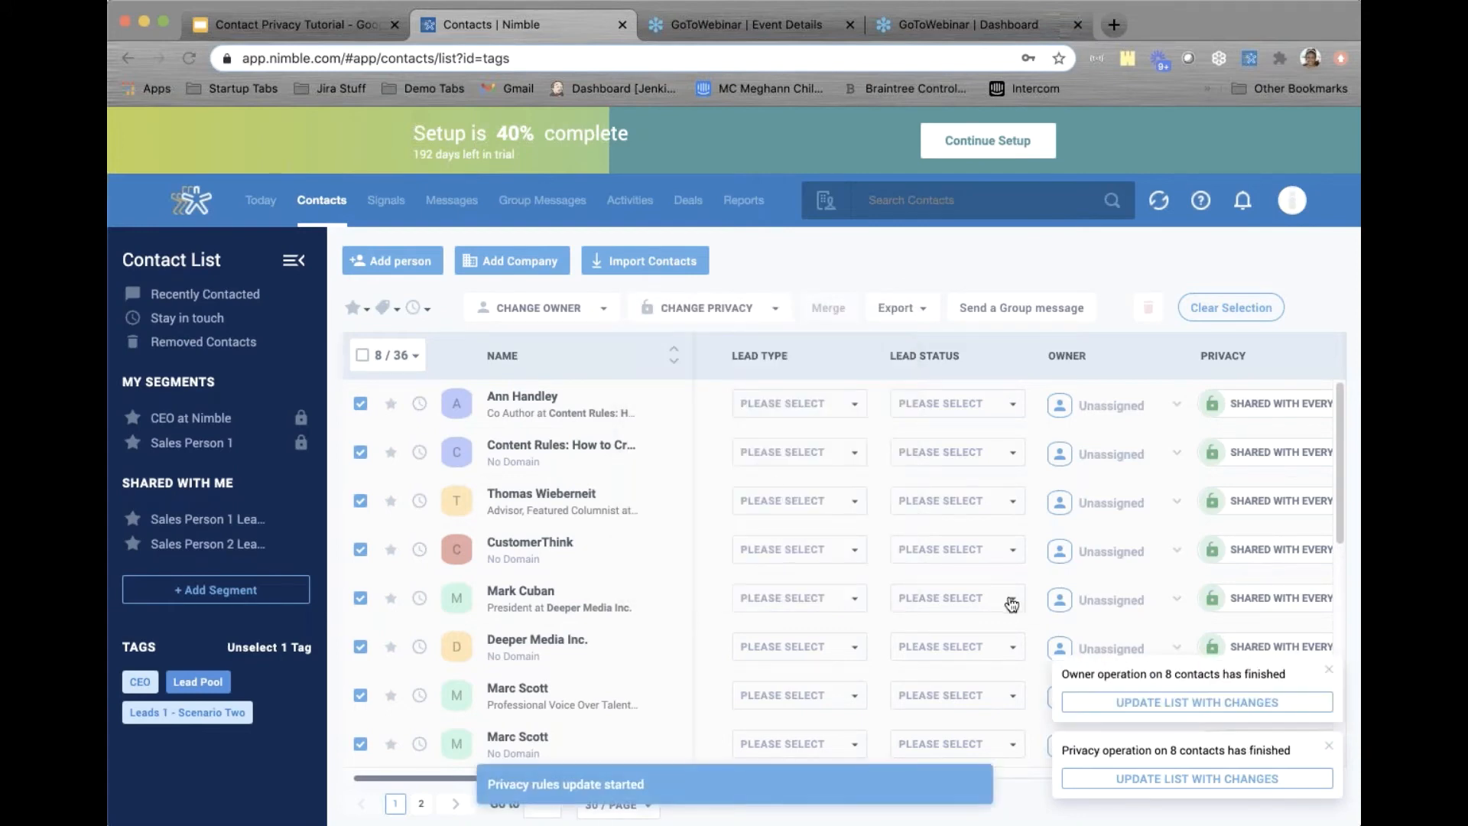
{"action": "left_click", "coordinate": [1247, 702]}
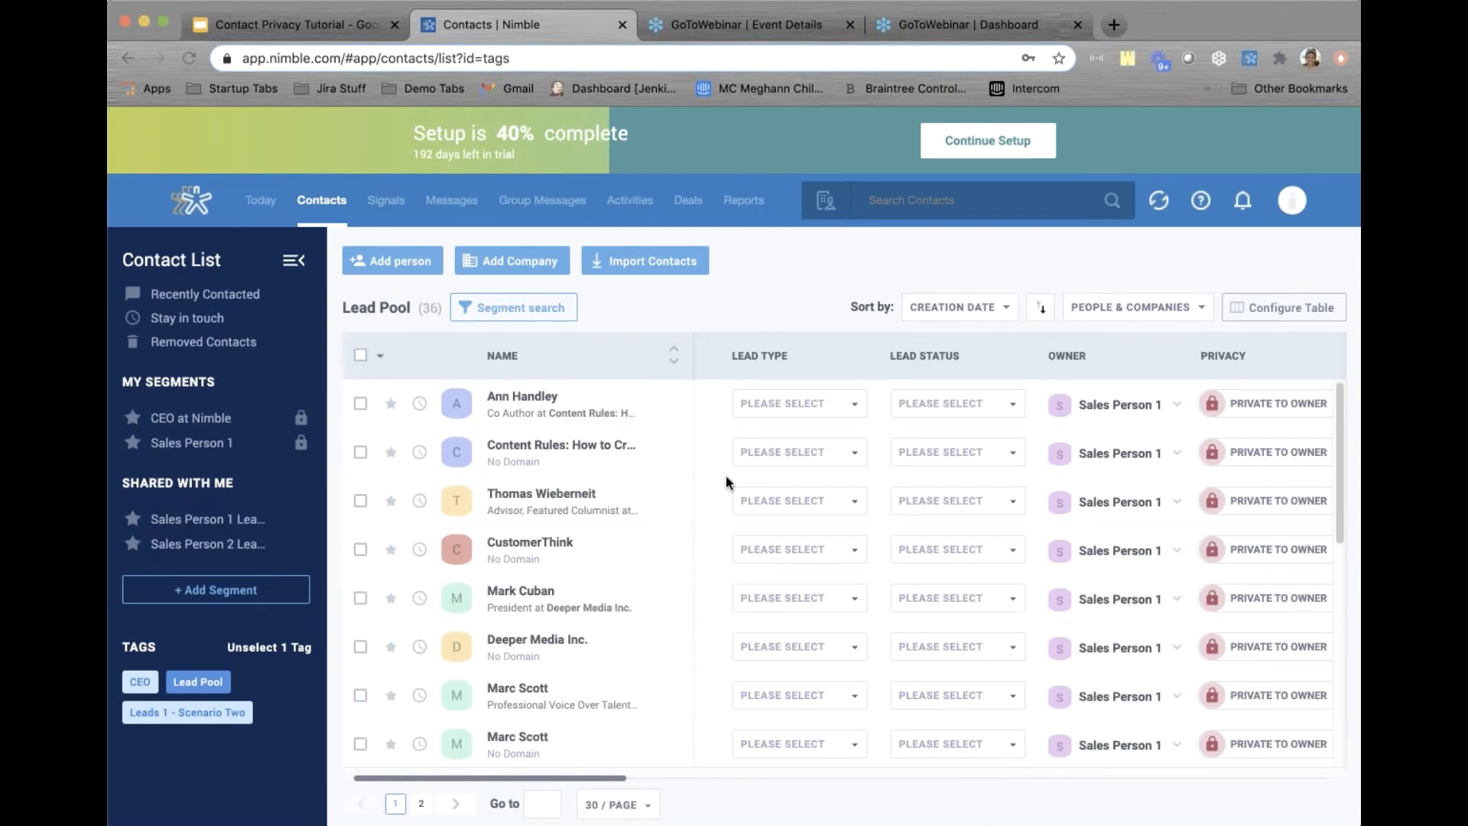
{"action": "scroll", "coordinate": [726, 480], "scroll_direction": "down", "scroll_amount": 3}
{"action": "scroll", "coordinate": [726, 476], "scroll_direction": "down", "scroll_amount": 4}
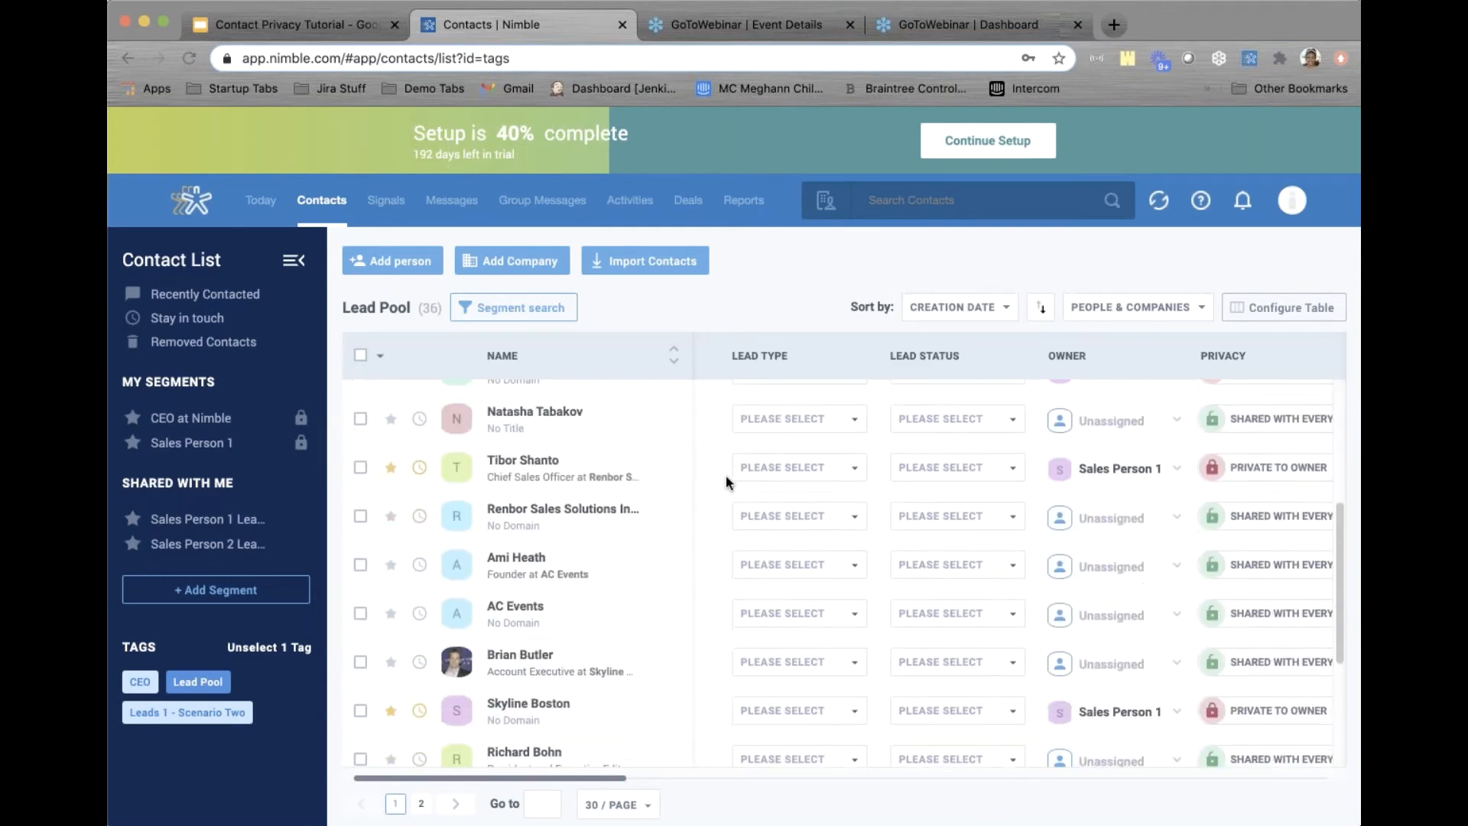
{"action": "scroll", "coordinate": [726, 476], "scroll_direction": "up", "scroll_amount": 3}
{"action": "scroll", "coordinate": [726, 477], "scroll_direction": "down", "scroll_amount": 5}
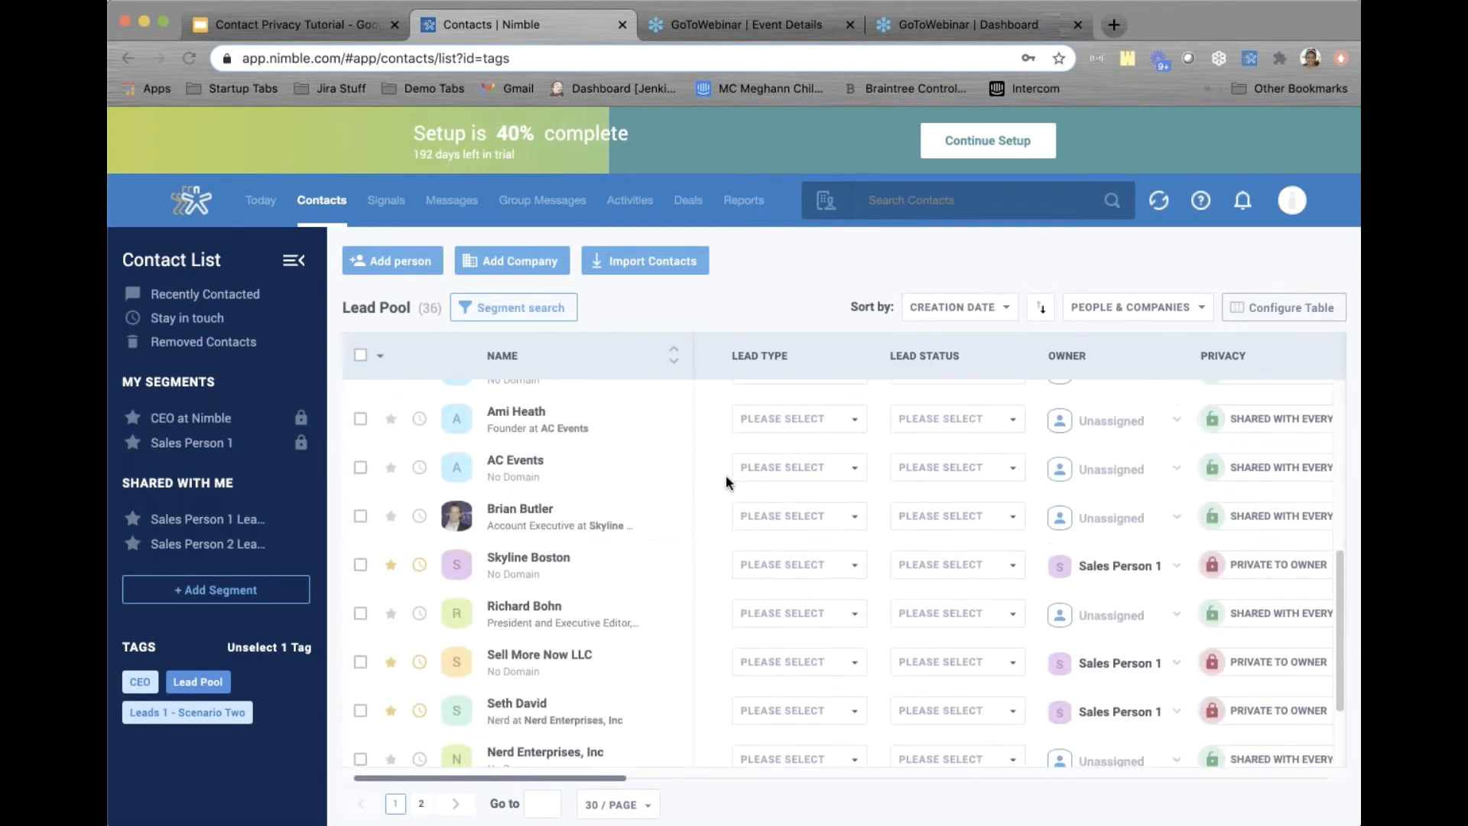
{"action": "scroll", "coordinate": [727, 478], "scroll_direction": "up", "scroll_amount": 5}
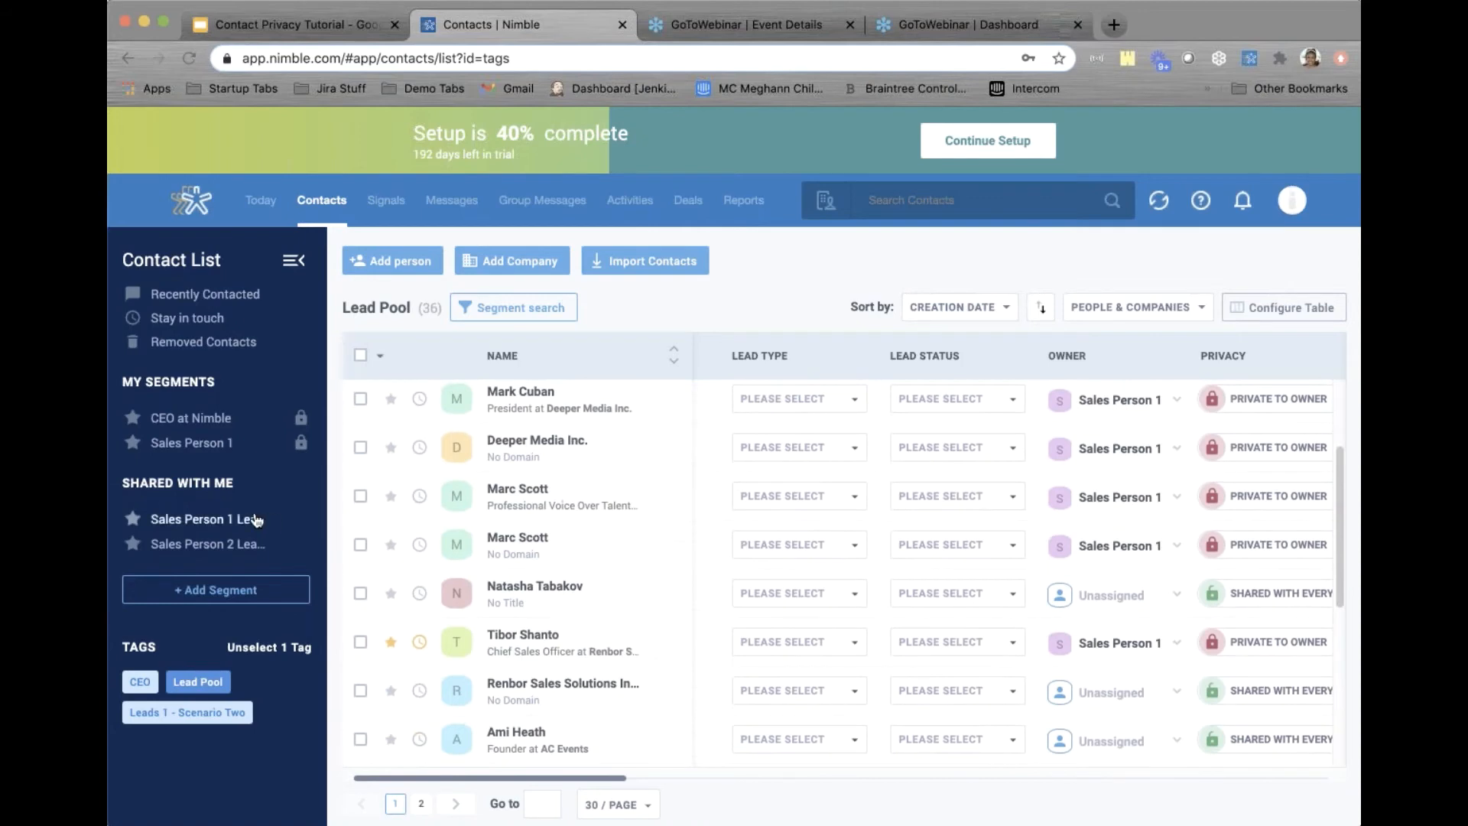
Open Sales Person 1 Leads and select three contacts, including Content Rules and CustomerThink
{"action": "left_click", "coordinate": [197, 522]}
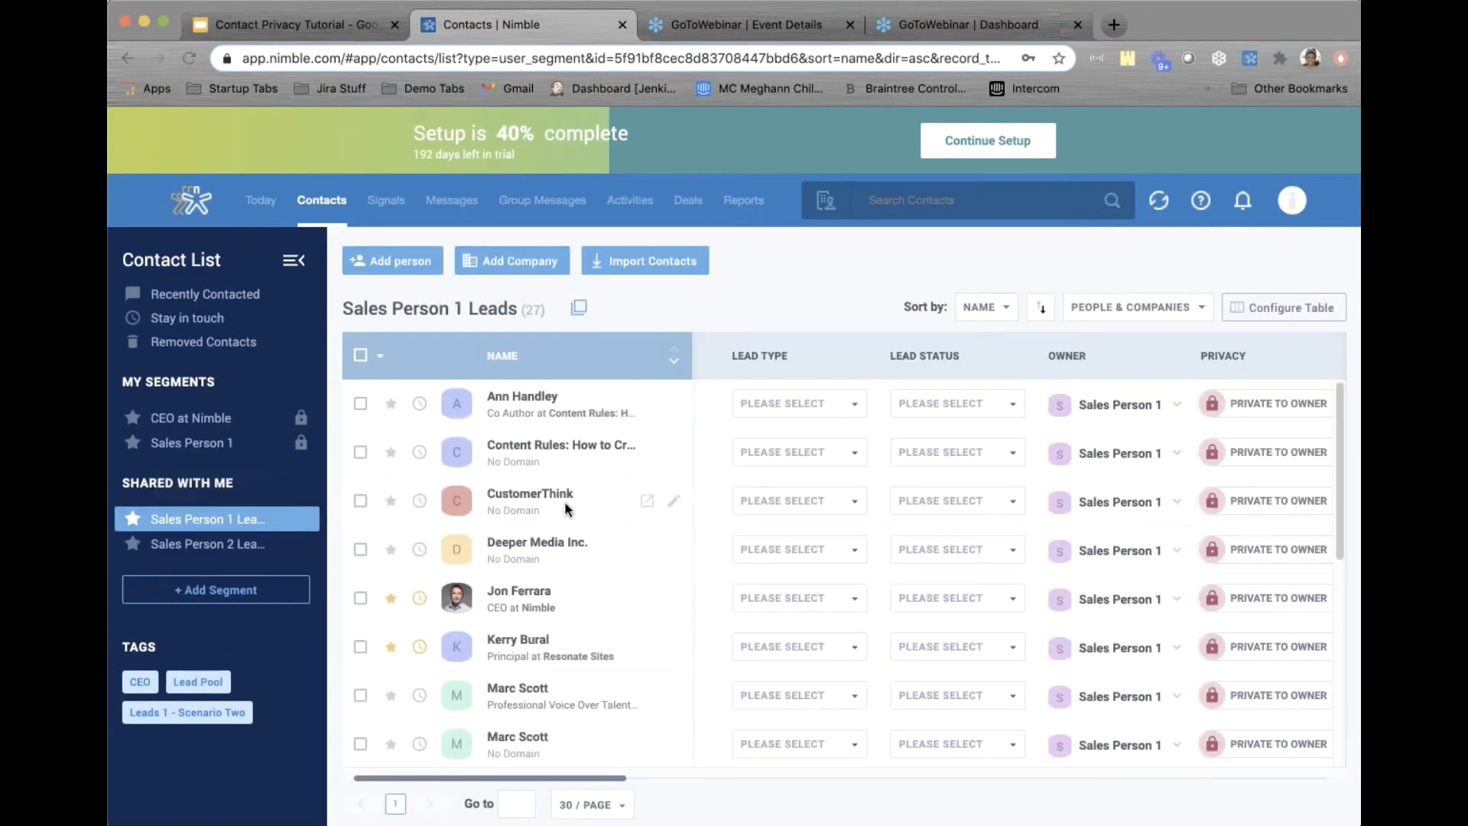
{"action": "scroll", "coordinate": [565, 502], "scroll_direction": "down", "scroll_amount": 5}
{"action": "scroll", "coordinate": [564, 502], "scroll_direction": "down", "scroll_amount": 5}
{"action": "scroll", "coordinate": [564, 501], "scroll_direction": "up", "scroll_amount": 10}
{"action": "left_click", "coordinate": [360, 404]}
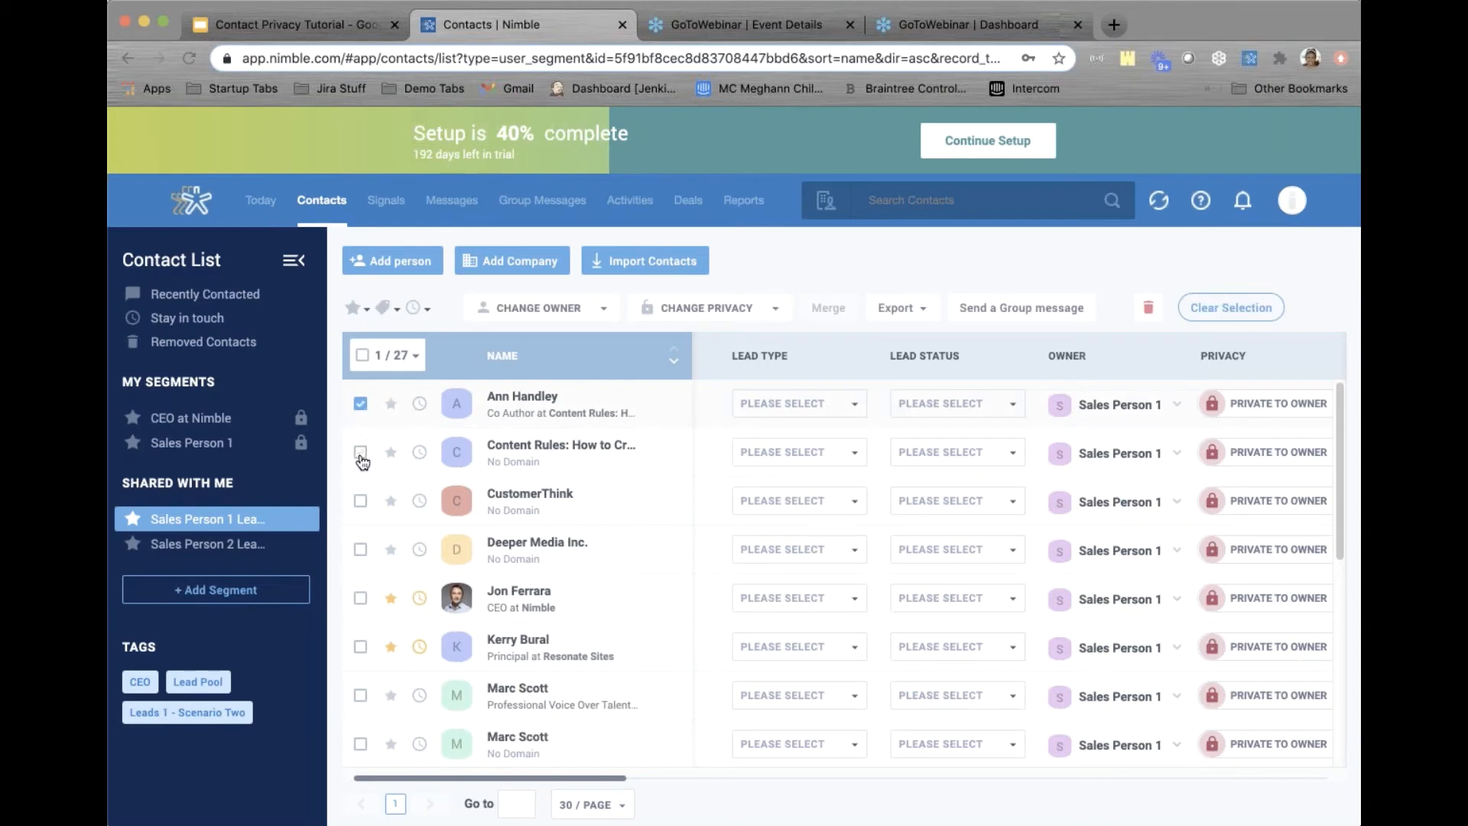
{"action": "left_click", "coordinate": [361, 452]}
{"action": "left_click", "coordinate": [361, 501]}
Make the three contacts shared with everyone and unassigned, then view the Lead Pool tag list
{"action": "left_click", "coordinate": [573, 310]}
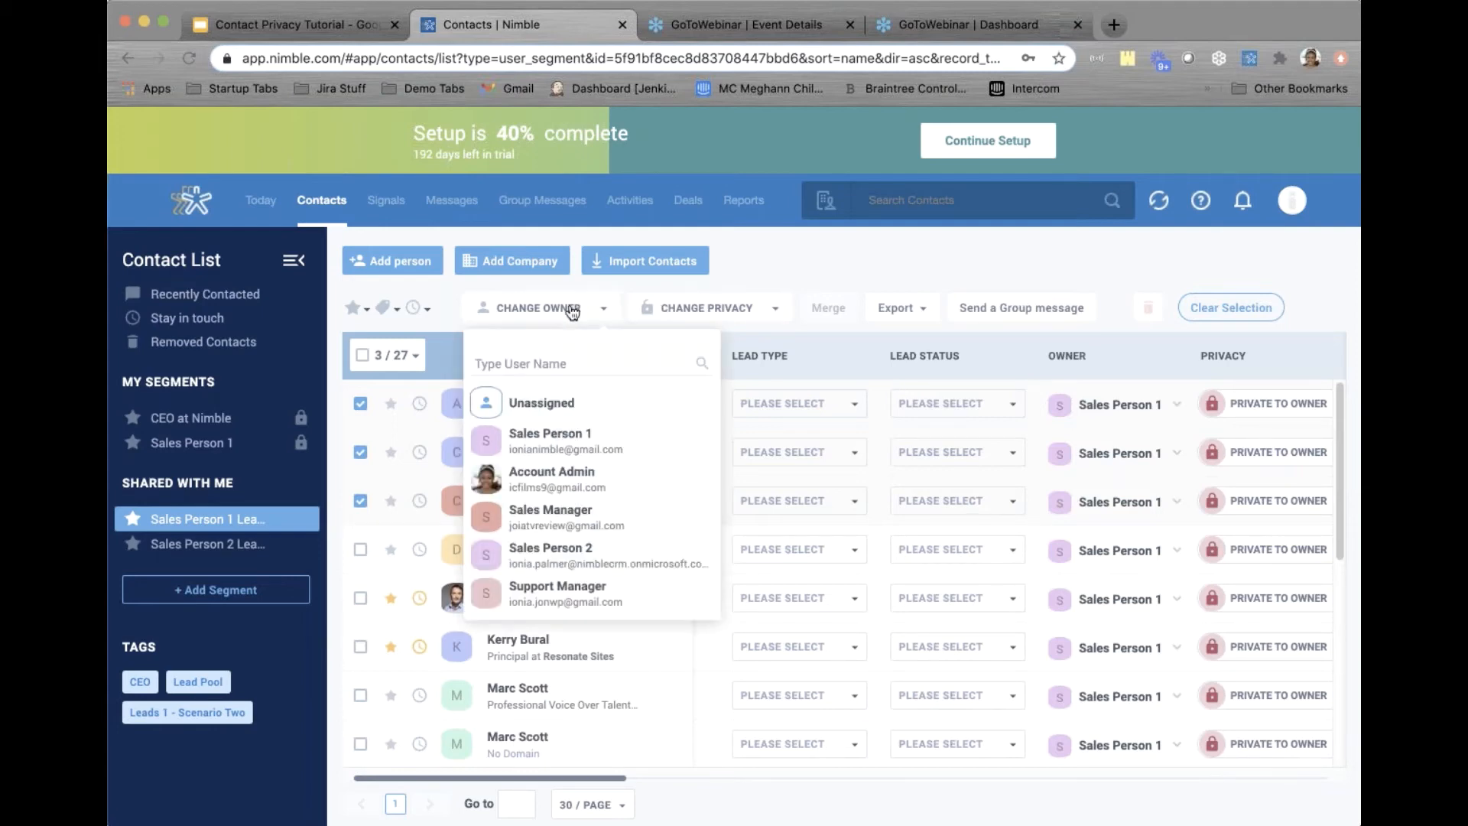
{"action": "left_click", "coordinate": [548, 404]}
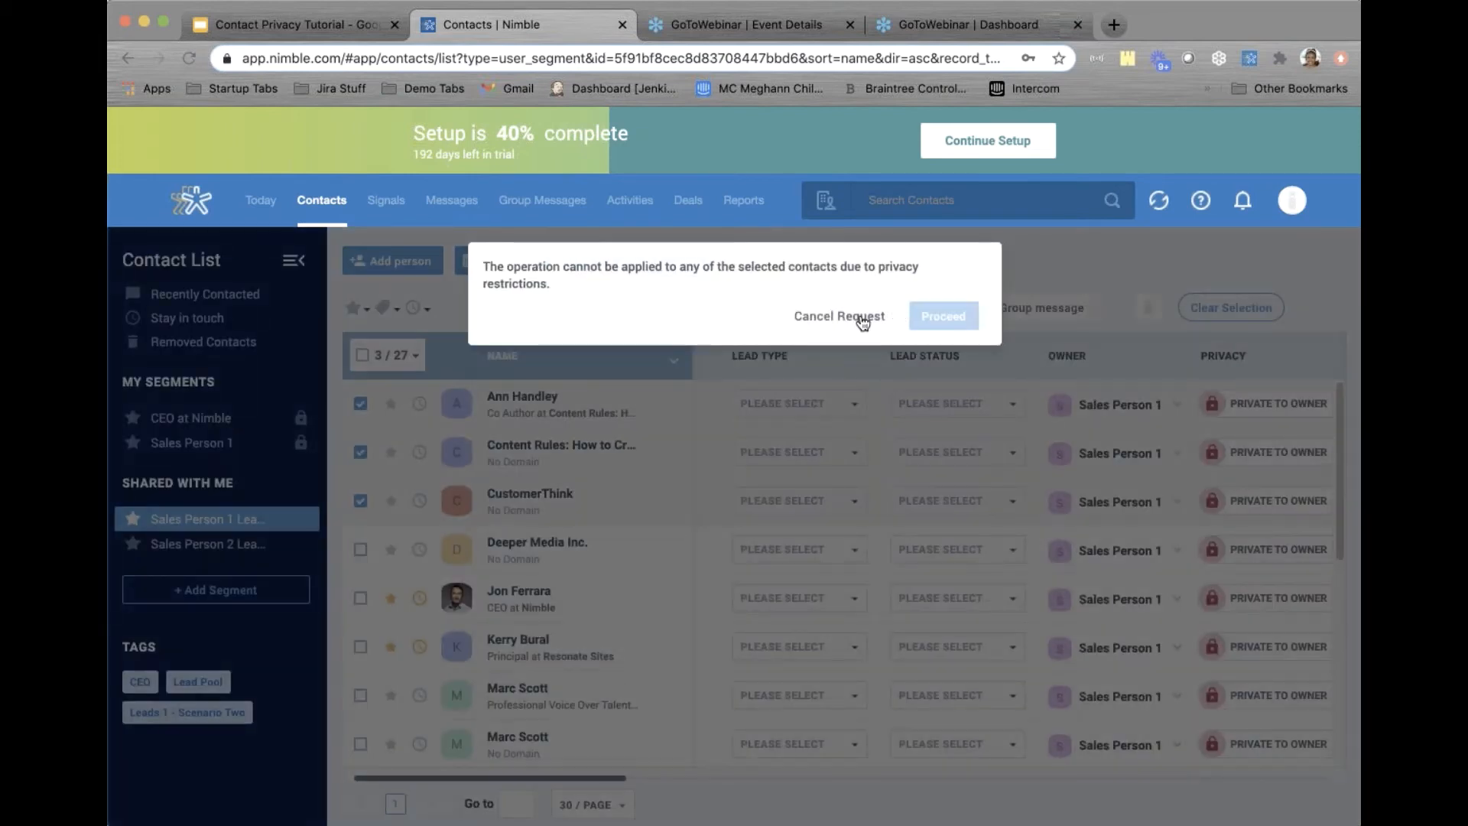
{"action": "left_click", "coordinate": [859, 318]}
{"action": "left_click", "coordinate": [707, 308]}
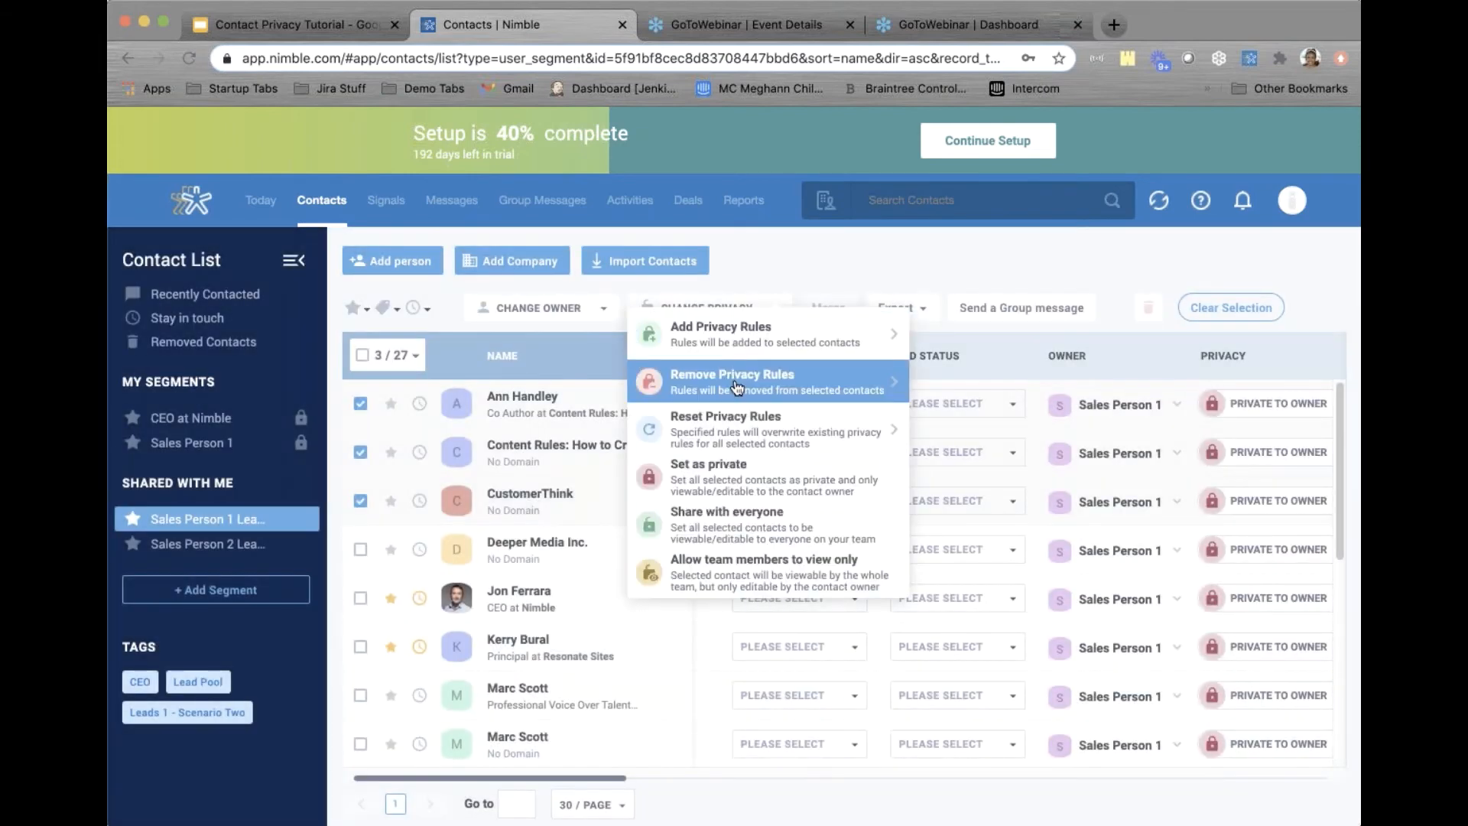
{"action": "left_click", "coordinate": [704, 534]}
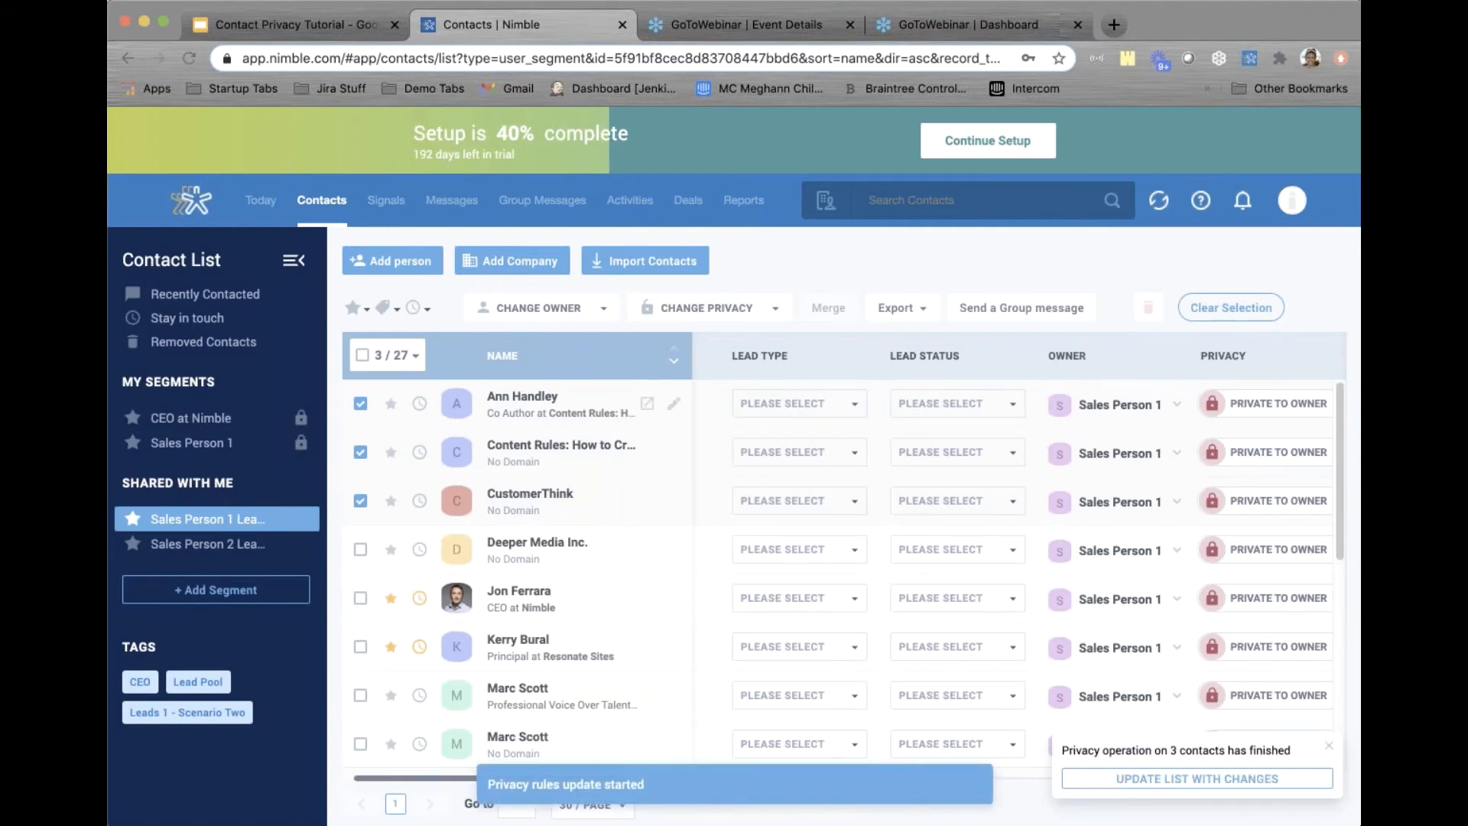
{"action": "left_click", "coordinate": [544, 310]}
{"action": "left_click", "coordinate": [524, 405]}
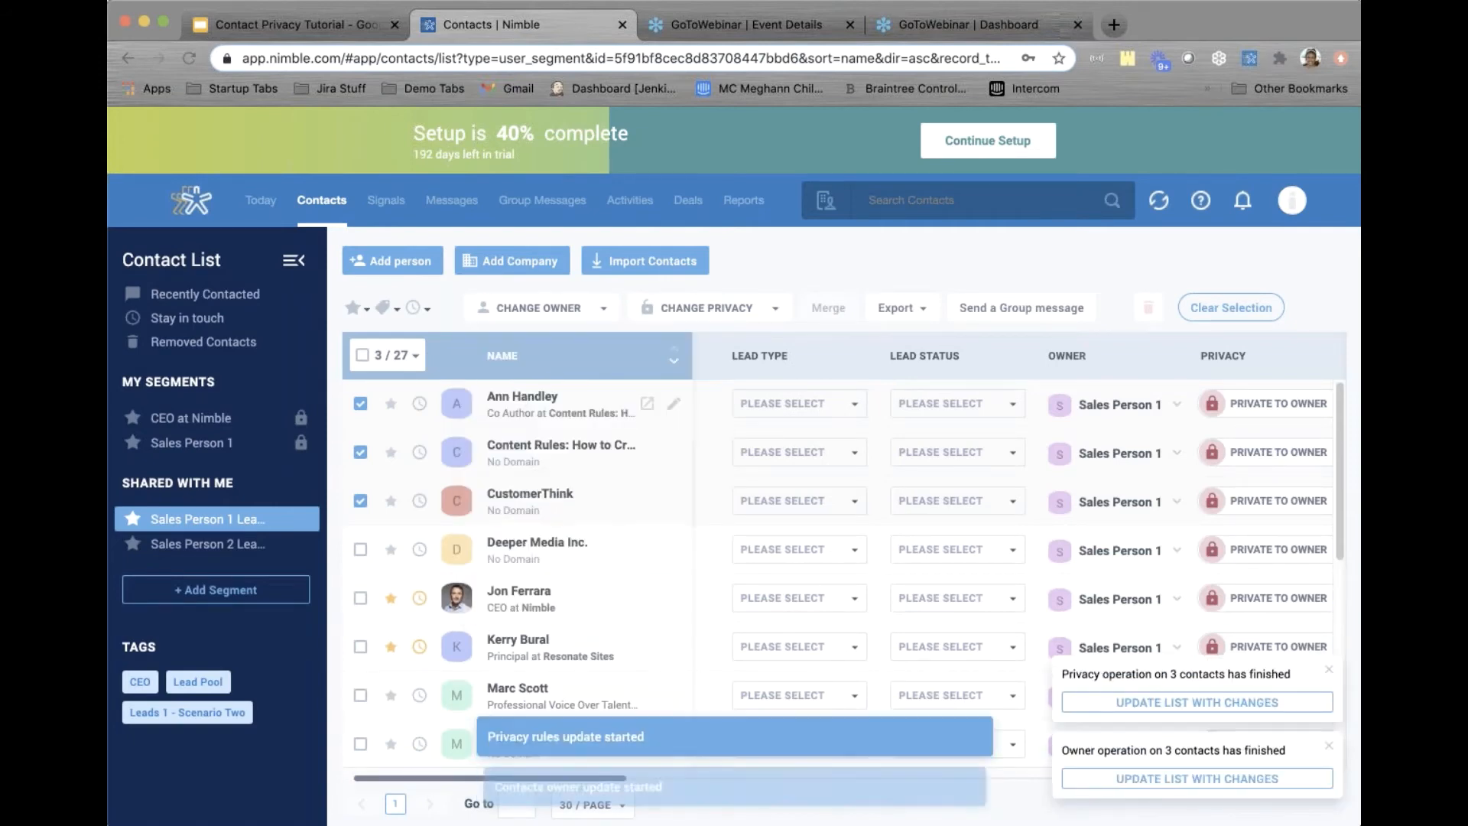
{"action": "left_click", "coordinate": [1217, 703]}
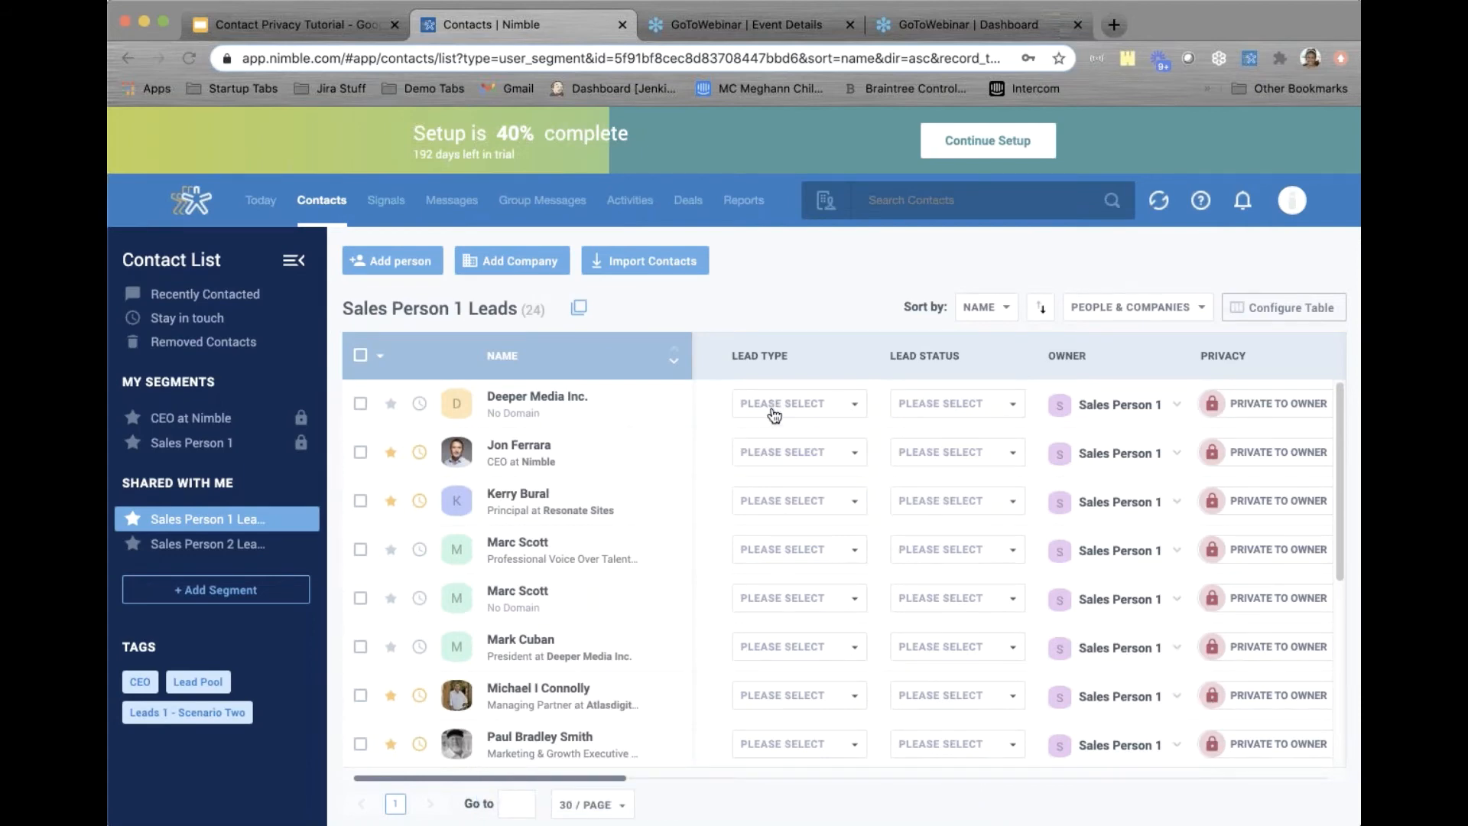
{"action": "scroll", "coordinate": [535, 612], "scroll_direction": "down", "scroll_amount": 1}
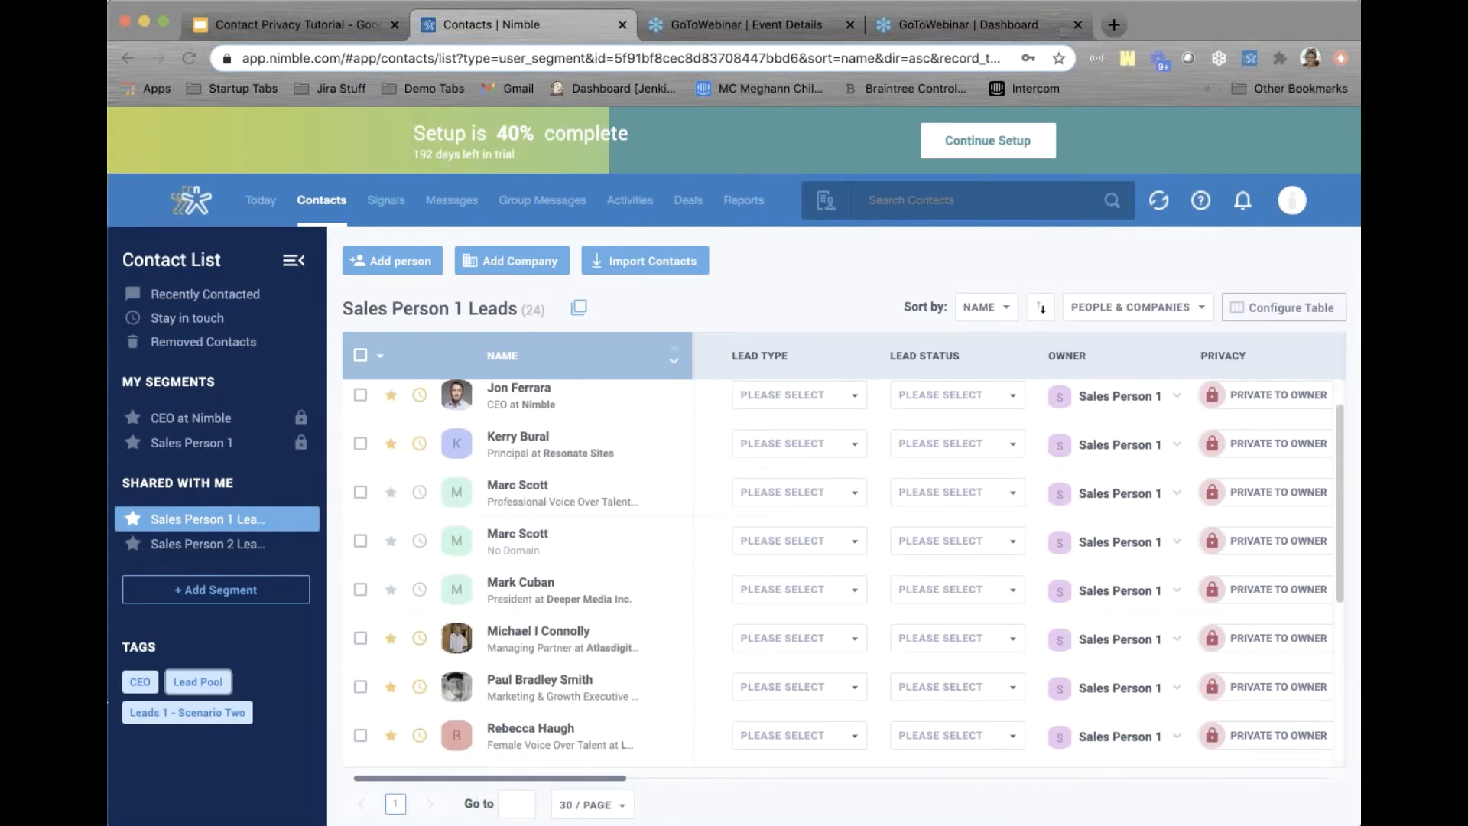
{"action": "left_click", "coordinate": [185, 682]}
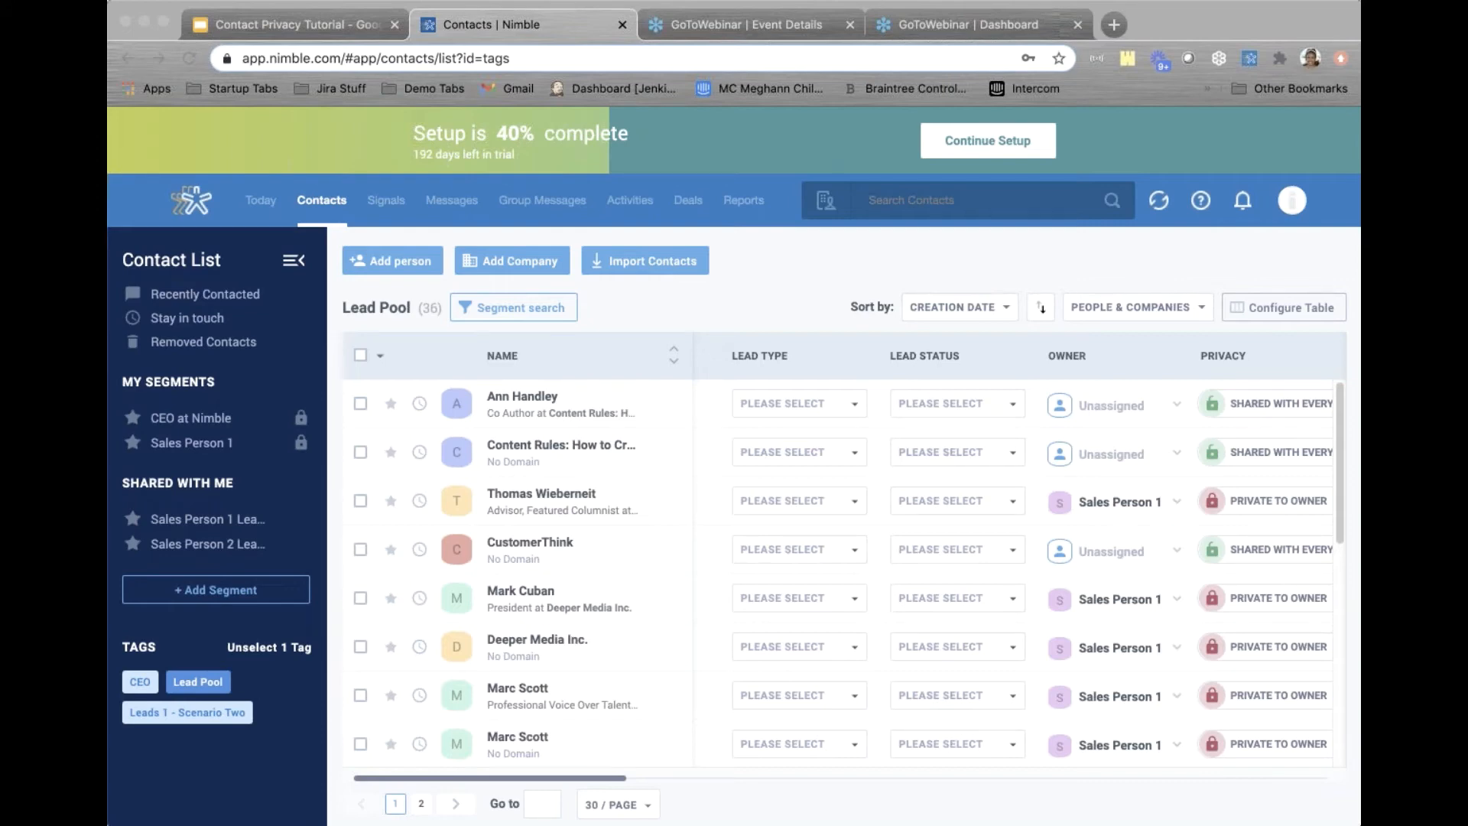
Go to Contacts and open the shared Sales Person 1 Leads segment, which shows 0 contacts
{"action": "left_click", "coordinate": [771, 282]}
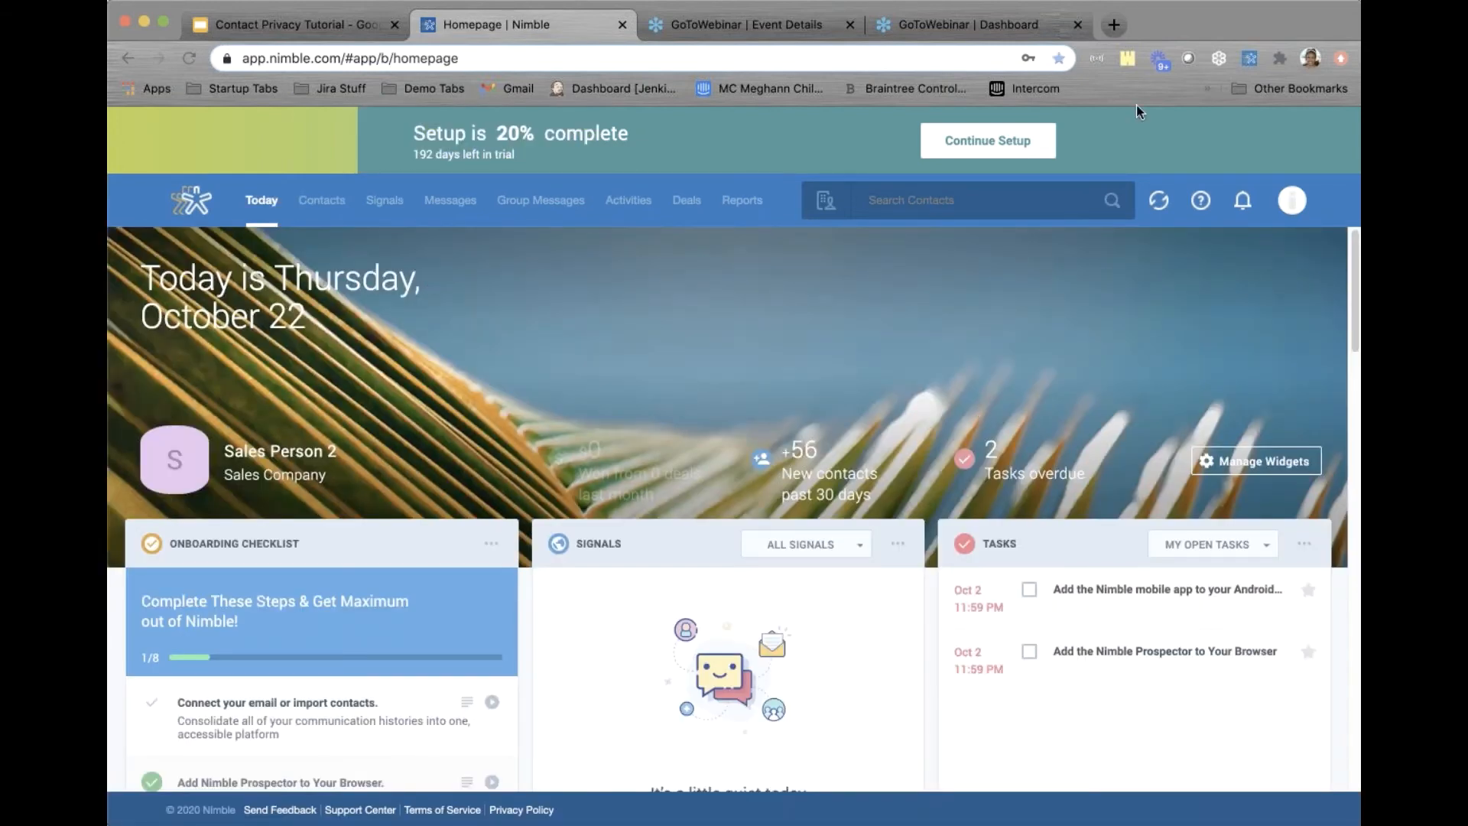
{"action": "left_click", "coordinate": [320, 202]}
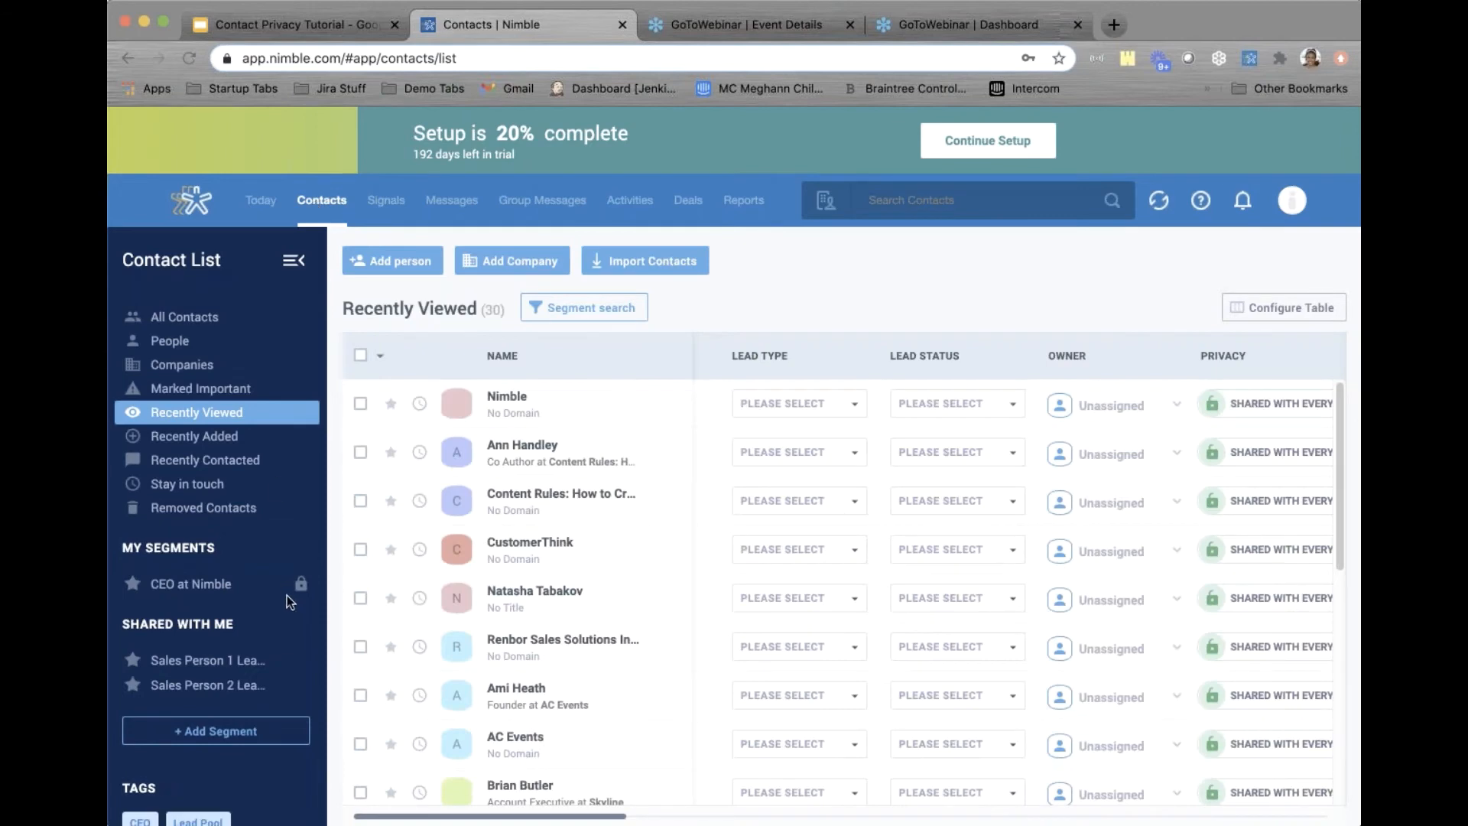
{"action": "scroll", "coordinate": [287, 594], "scroll_direction": "down", "scroll_amount": 4}
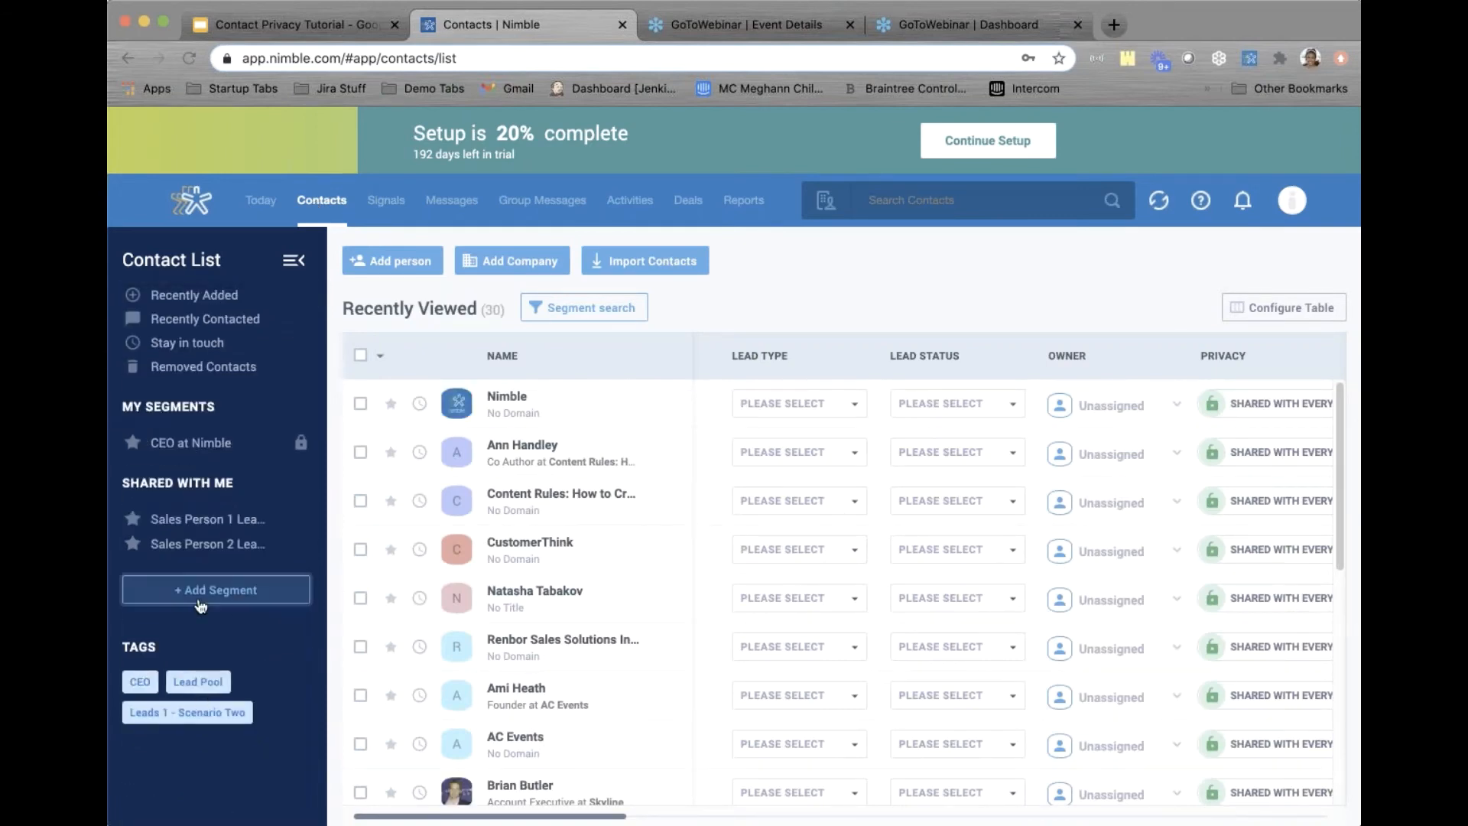
{"action": "left_click", "coordinate": [206, 518]}
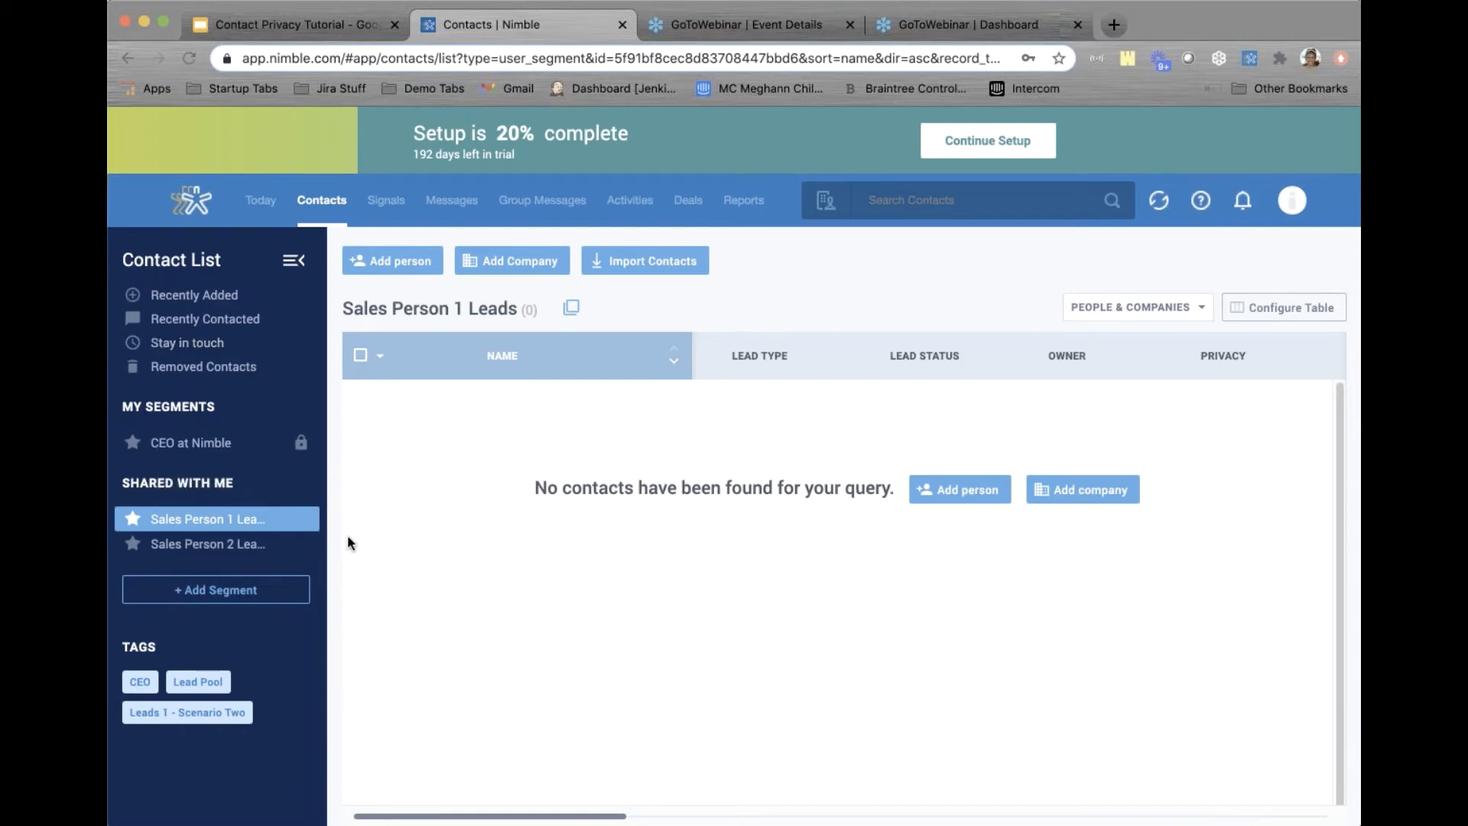
Set all nine contacts in Sales Person 2 Leads as private and update the list
{"action": "left_click", "coordinate": [220, 544]}
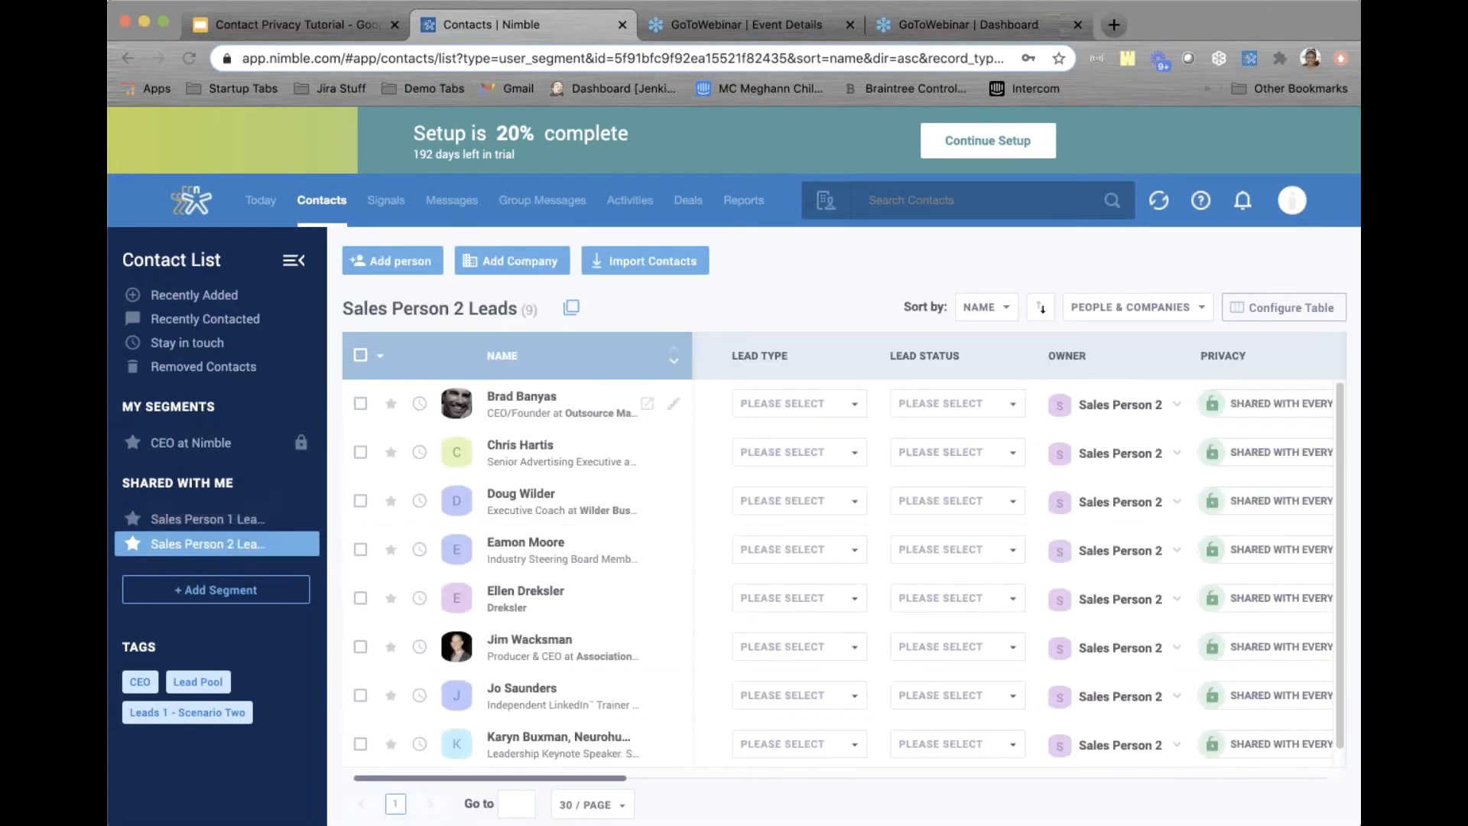
{"action": "left_click", "coordinate": [416, 364]}
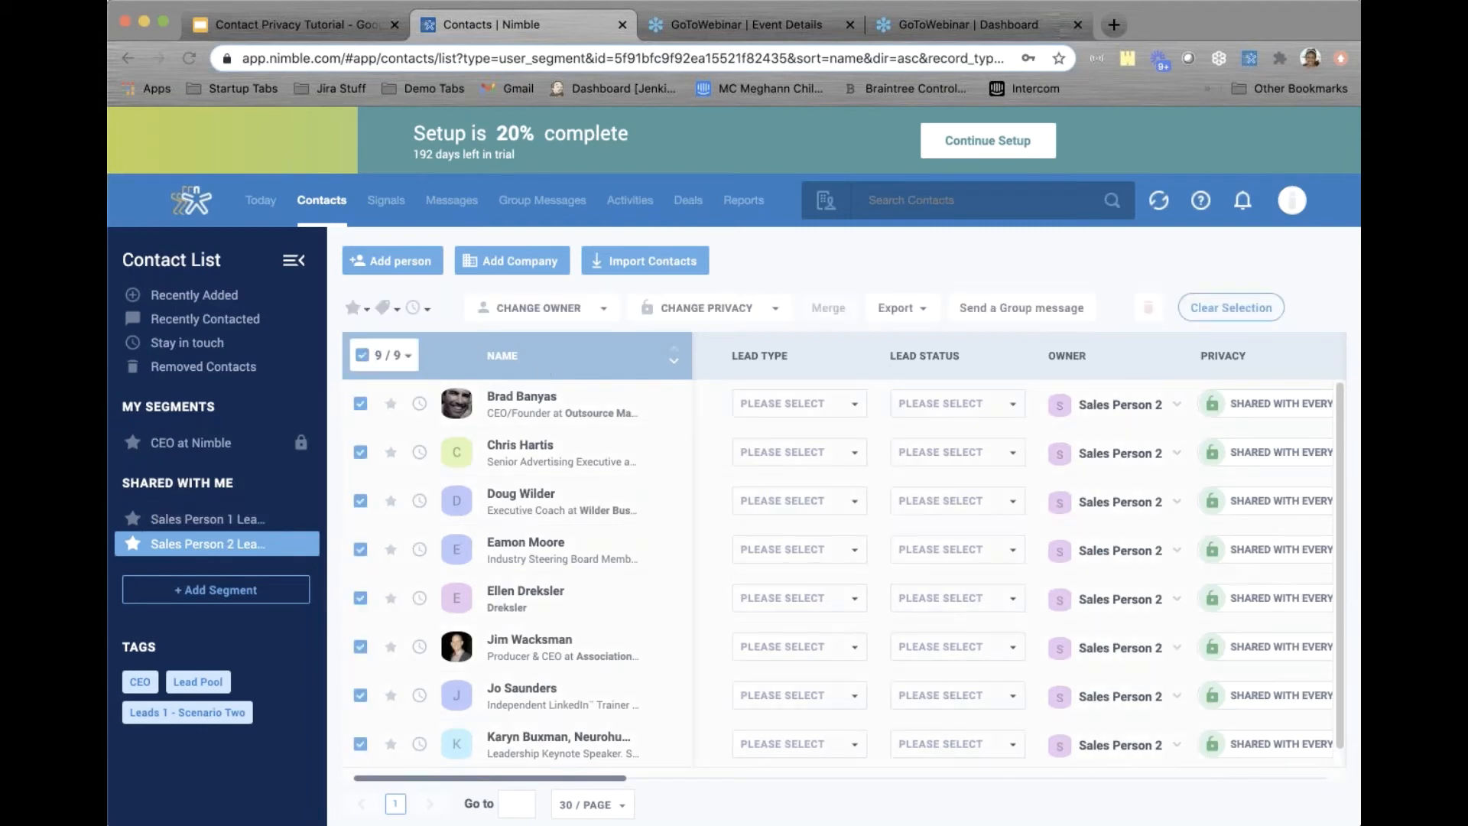
{"action": "left_click", "coordinate": [747, 305]}
{"action": "left_click", "coordinate": [718, 476]}
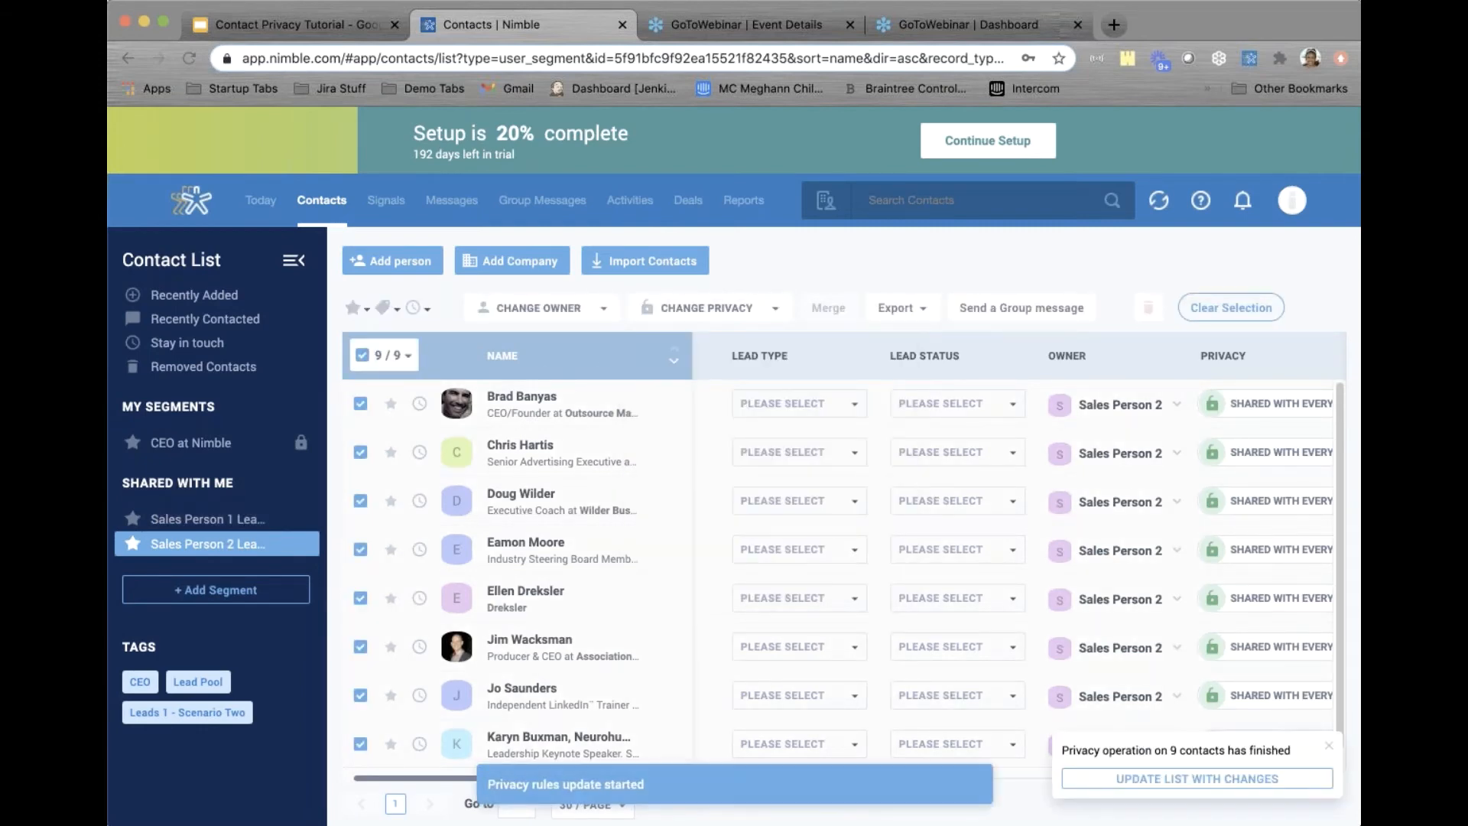
{"action": "left_click", "coordinate": [1086, 779]}
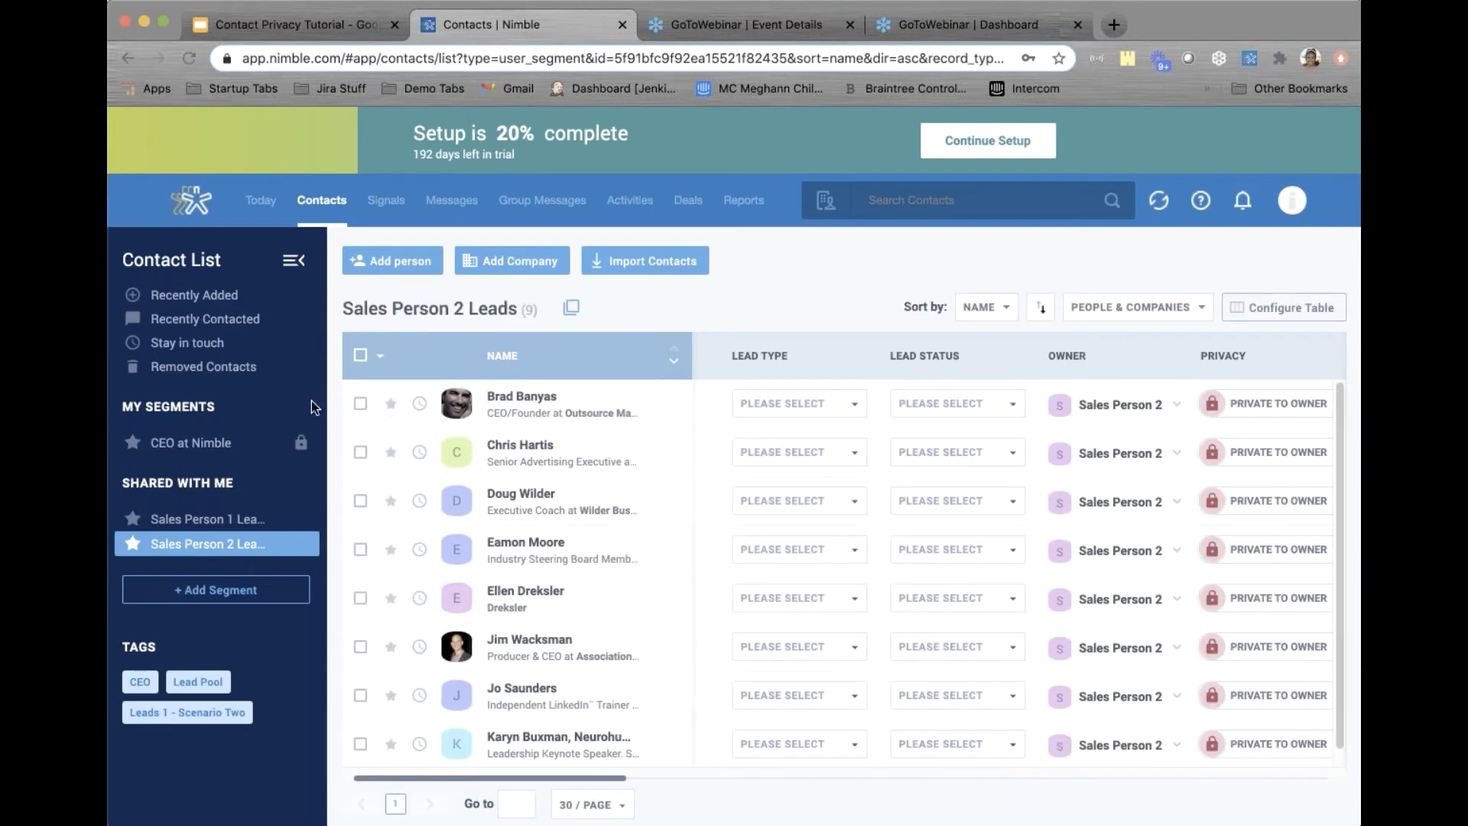
Show the 25 Lead Pool contacts, all unassigned and shared with everyone
{"action": "left_click", "coordinate": [187, 682]}
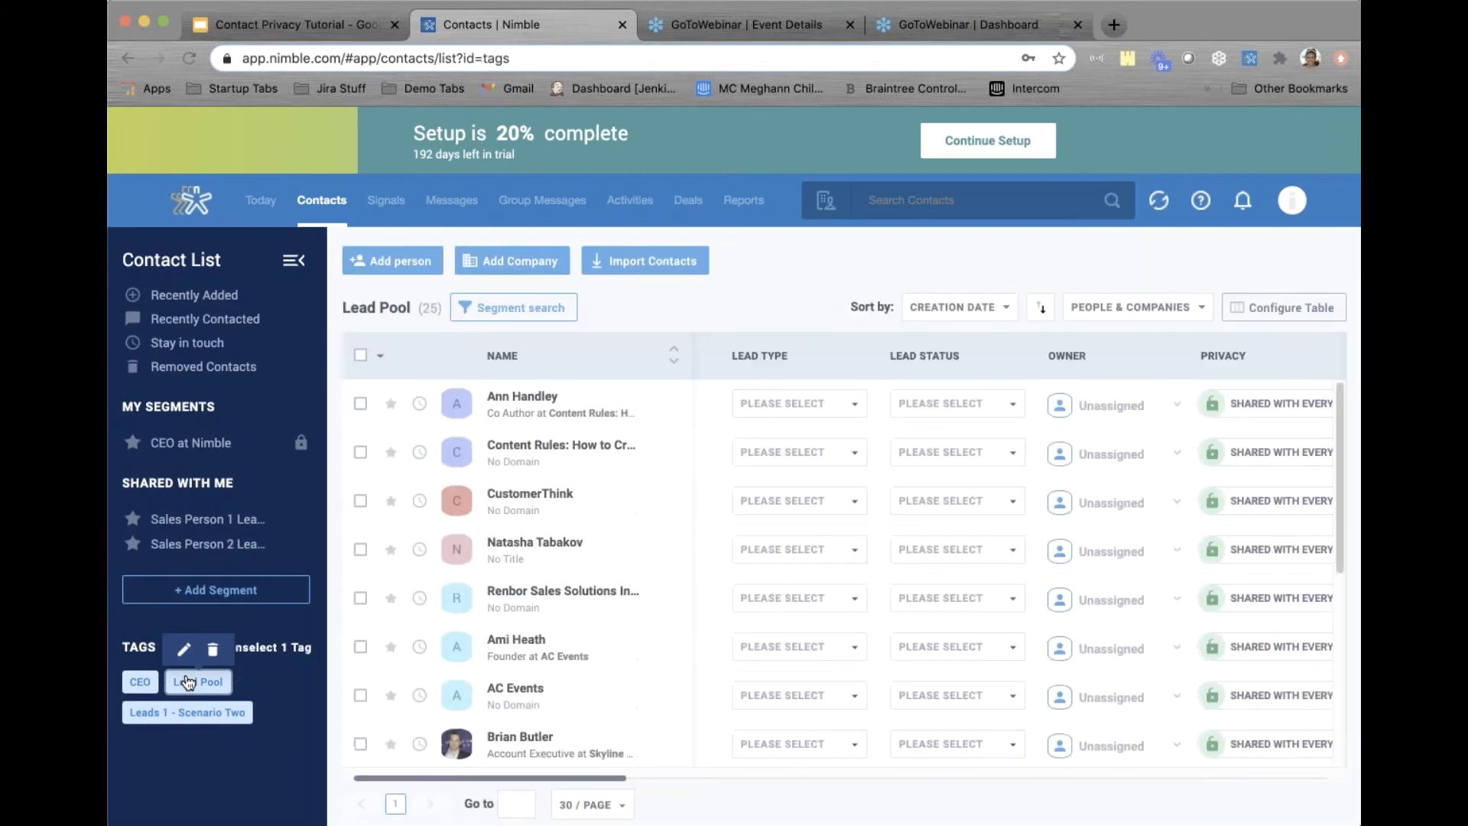
{"action": "scroll", "coordinate": [903, 591], "scroll_direction": "down", "scroll_amount": 10}
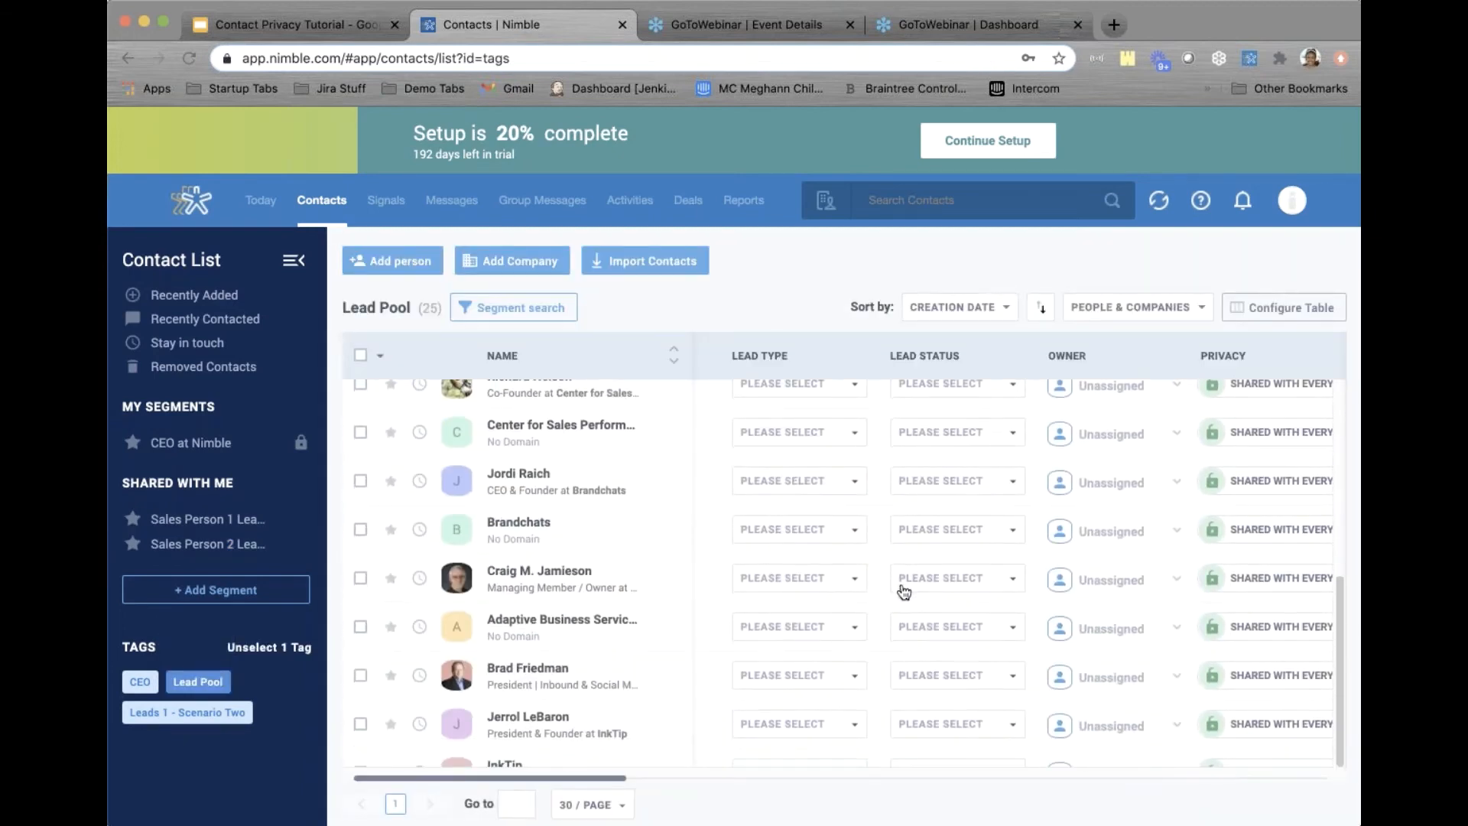
{"action": "scroll", "coordinate": [904, 591], "scroll_direction": "up", "scroll_amount": 10}
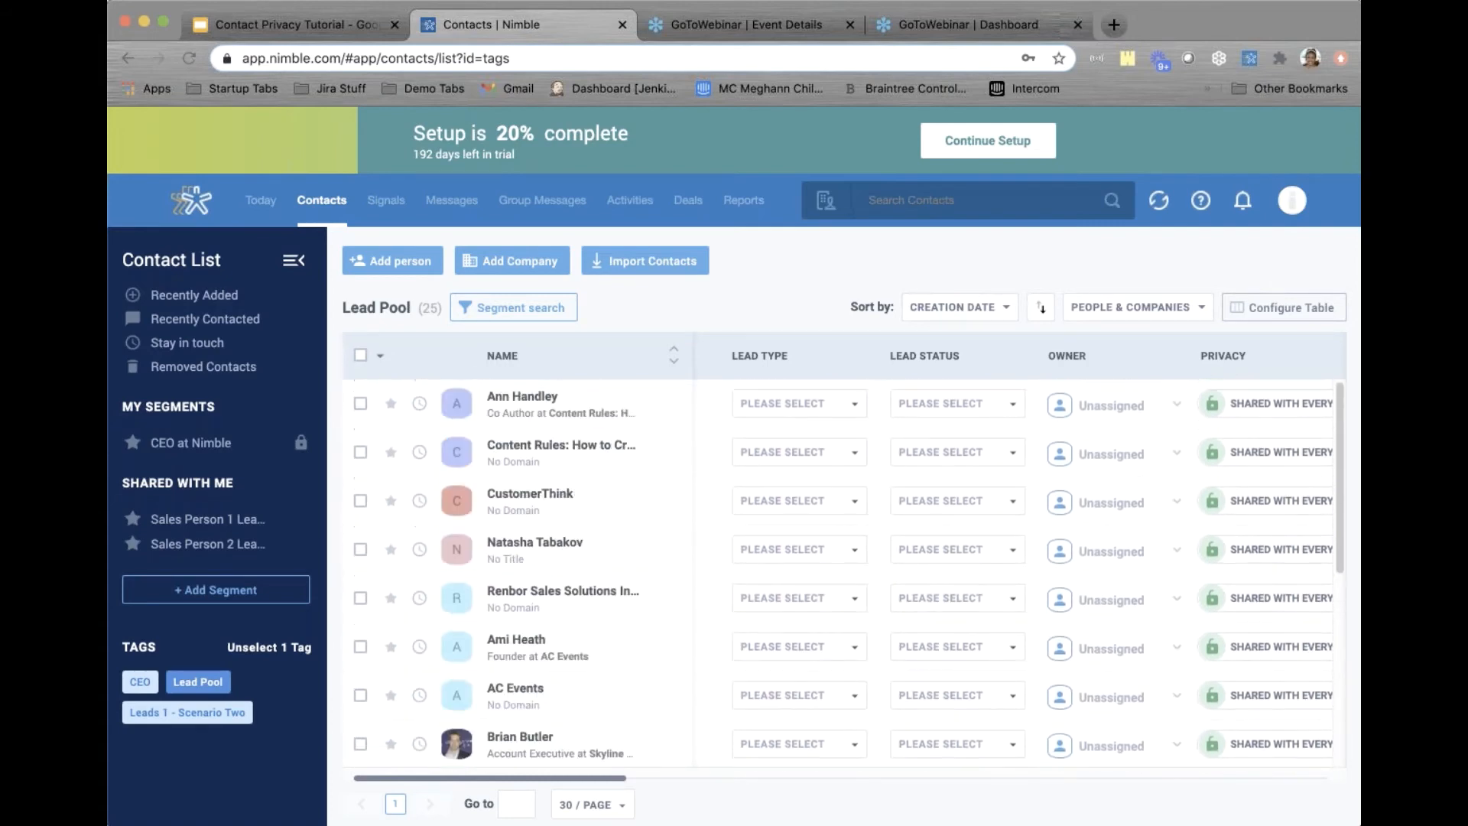
{"action": "scroll", "coordinate": [848, 574], "scroll_direction": "down", "scroll_amount": 3}
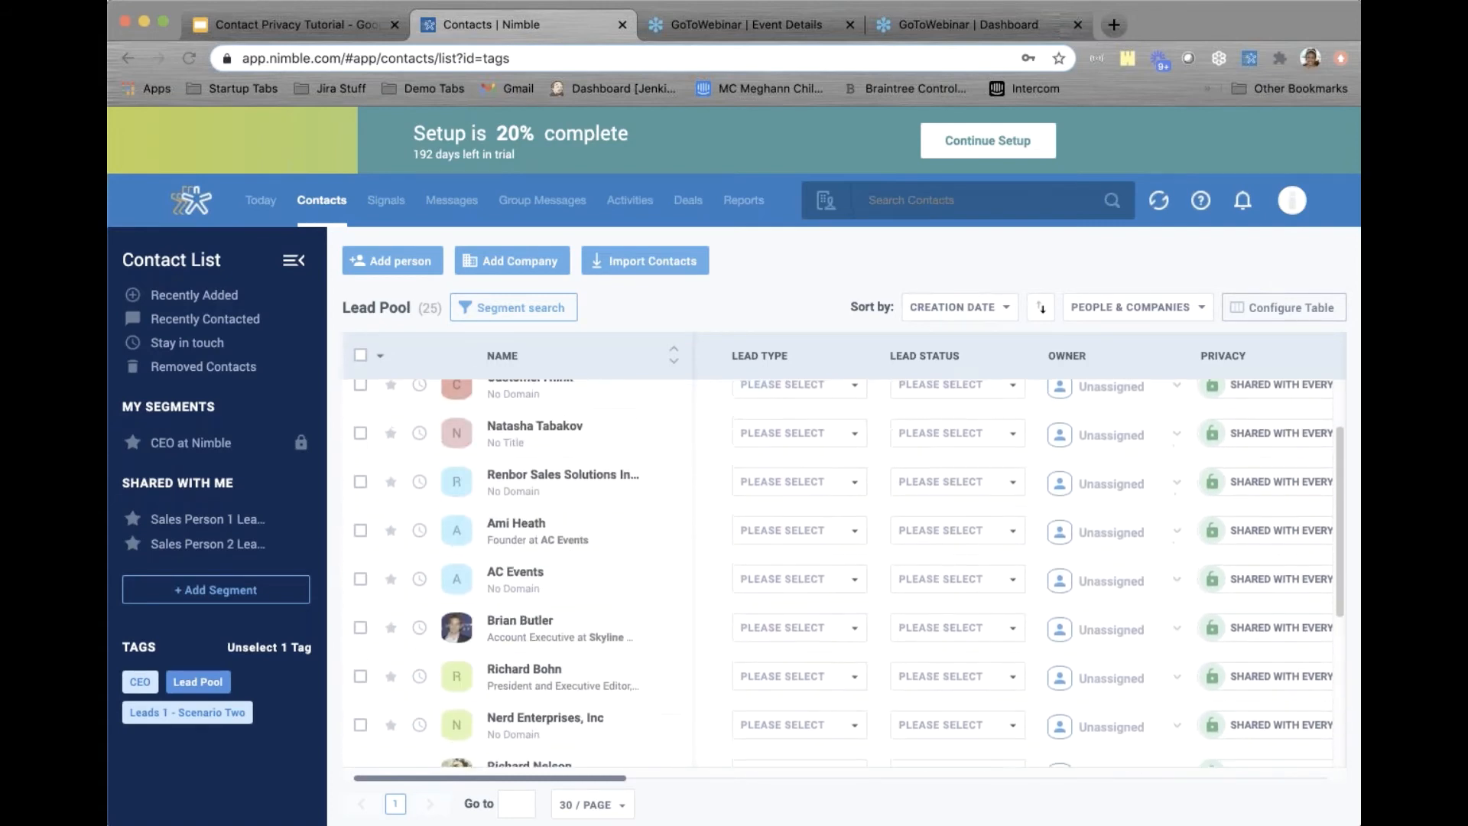
{"action": "scroll", "coordinate": [848, 574], "scroll_direction": "up", "scroll_amount": 3}
{"action": "scroll", "coordinate": [849, 573], "scroll_direction": "down", "scroll_amount": 1}
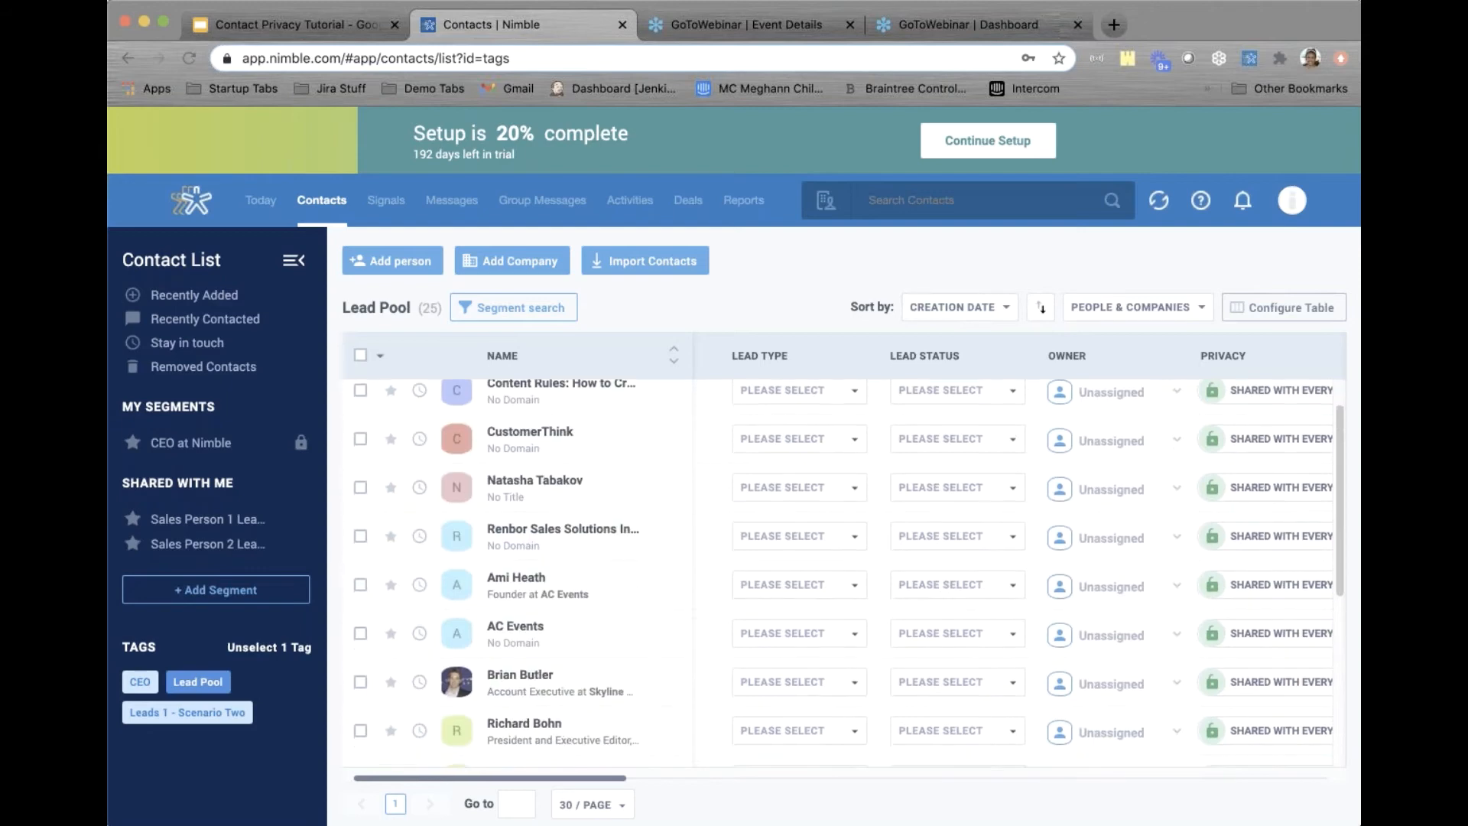
{"action": "scroll", "coordinate": [849, 573], "scroll_direction": "up", "scroll_amount": 1}
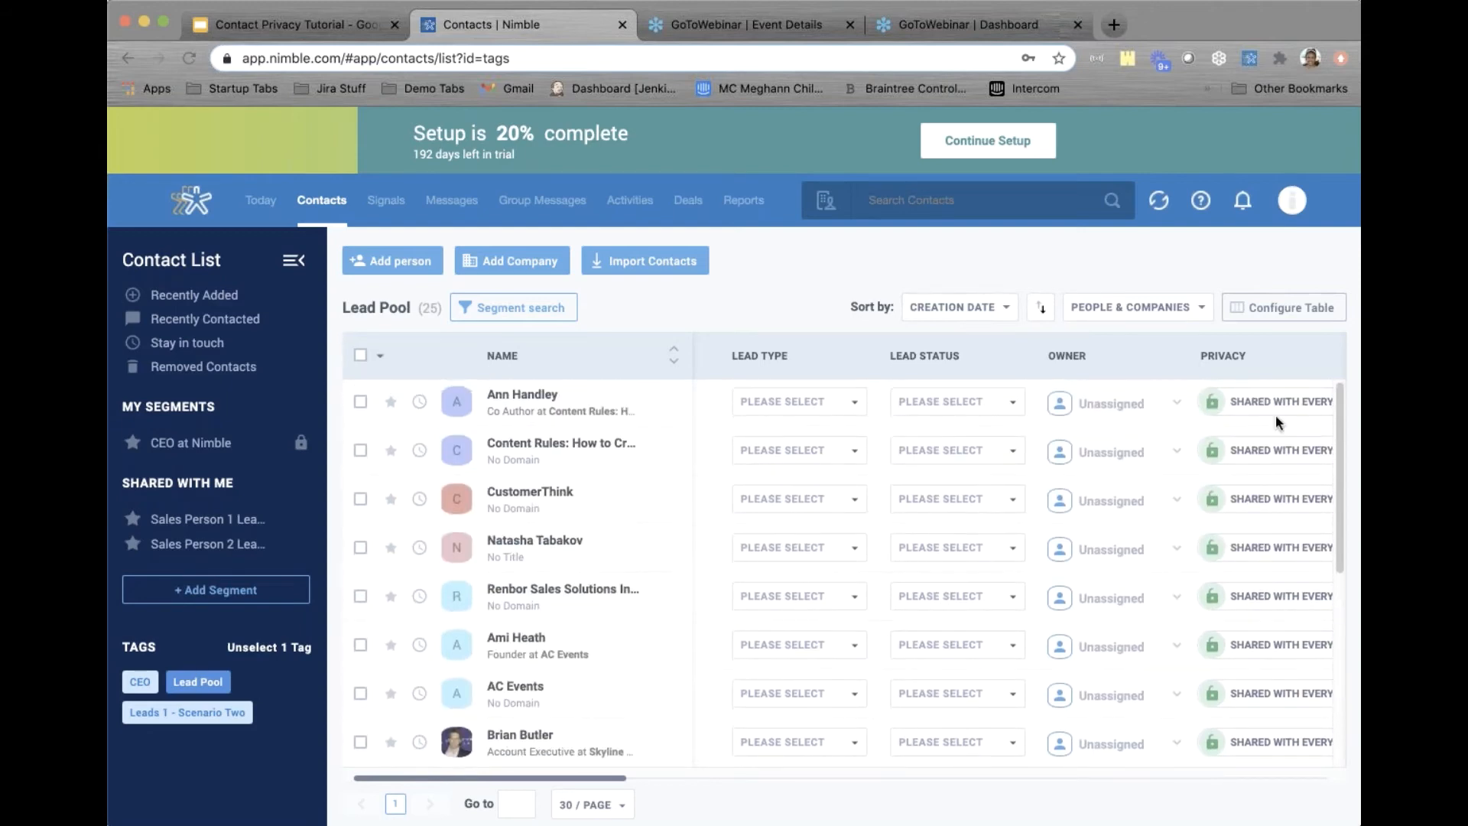
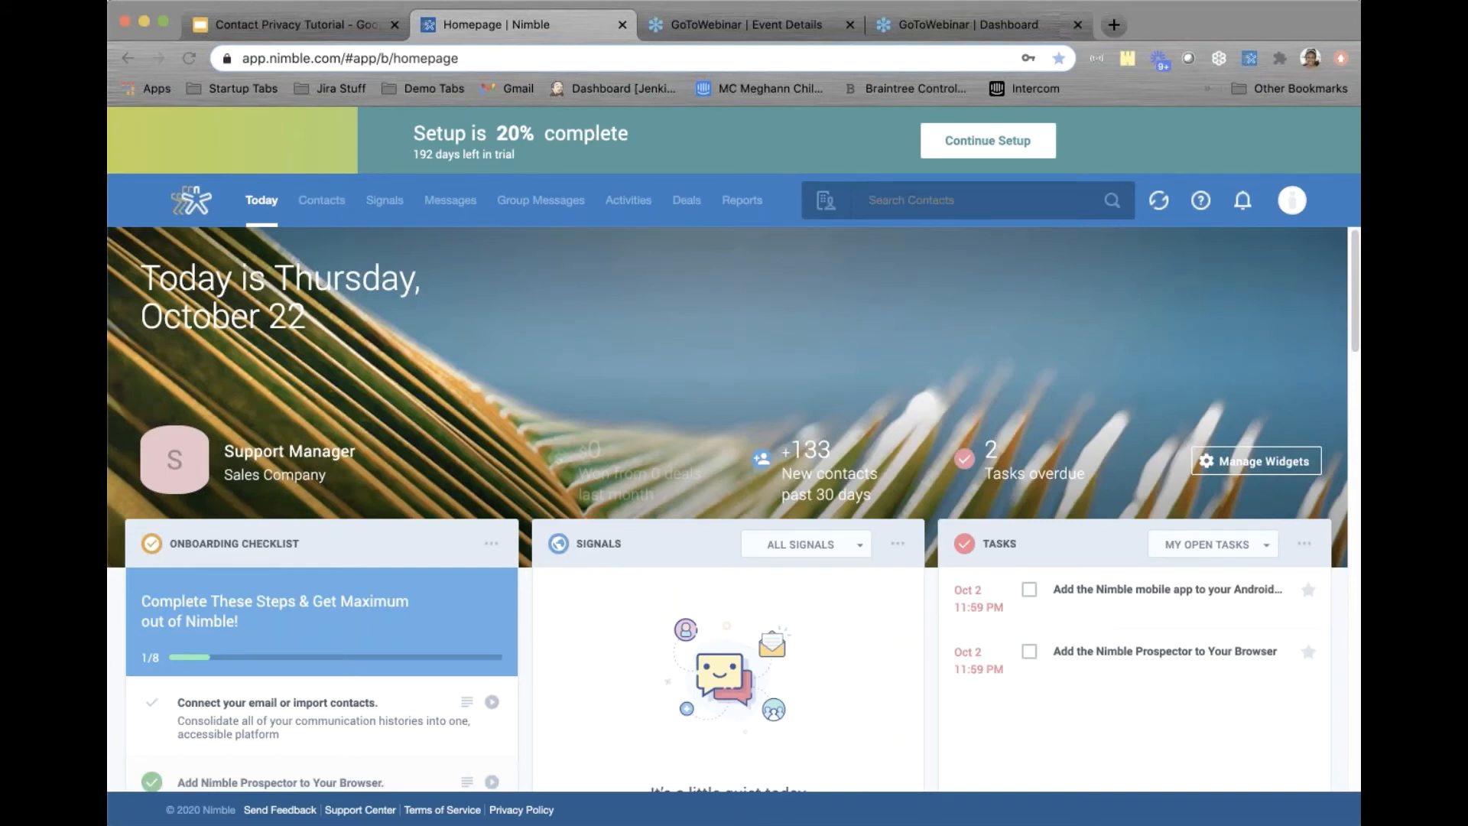
Open the Contacts list of 30 Recently Viewed contacts and their privacy settings
{"action": "left_click", "coordinate": [326, 204]}
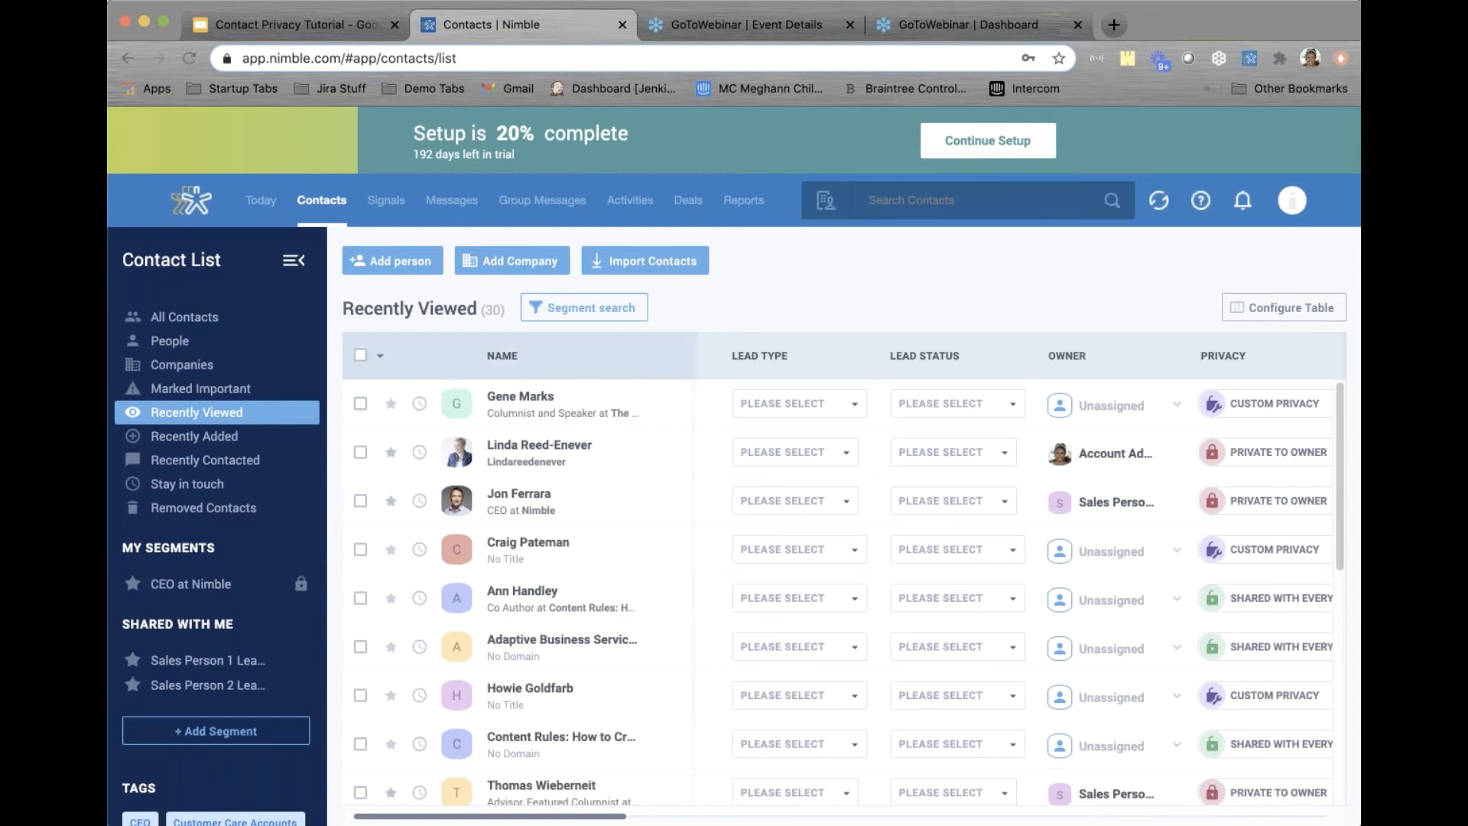
Filter contacts by the Lead Pool tag and open the third lead's Private to owner record
{"action": "scroll", "coordinate": [214, 581], "scroll_direction": "down", "scroll_amount": 5}
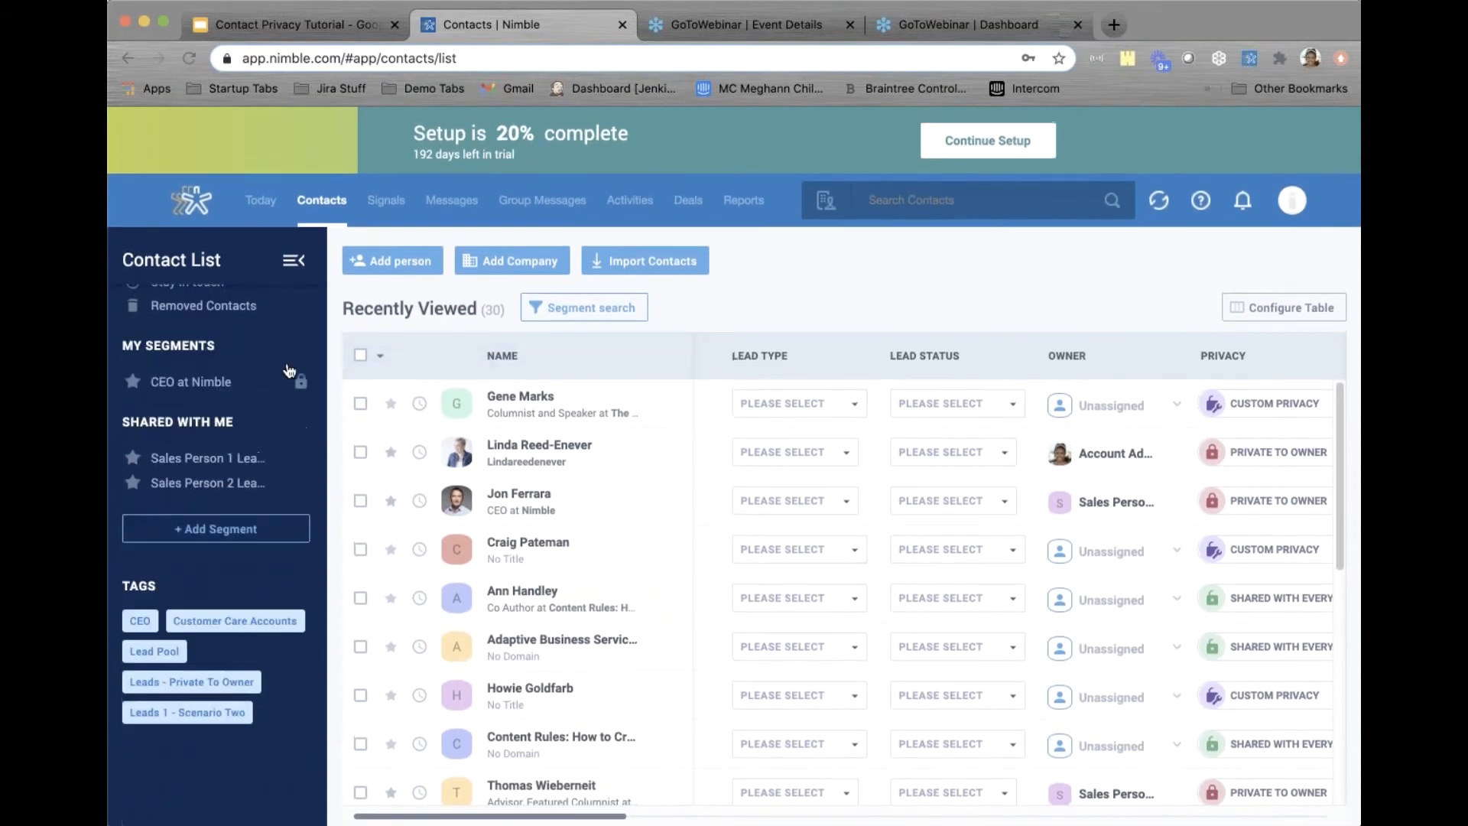
{"action": "left_click", "coordinate": [156, 652]}
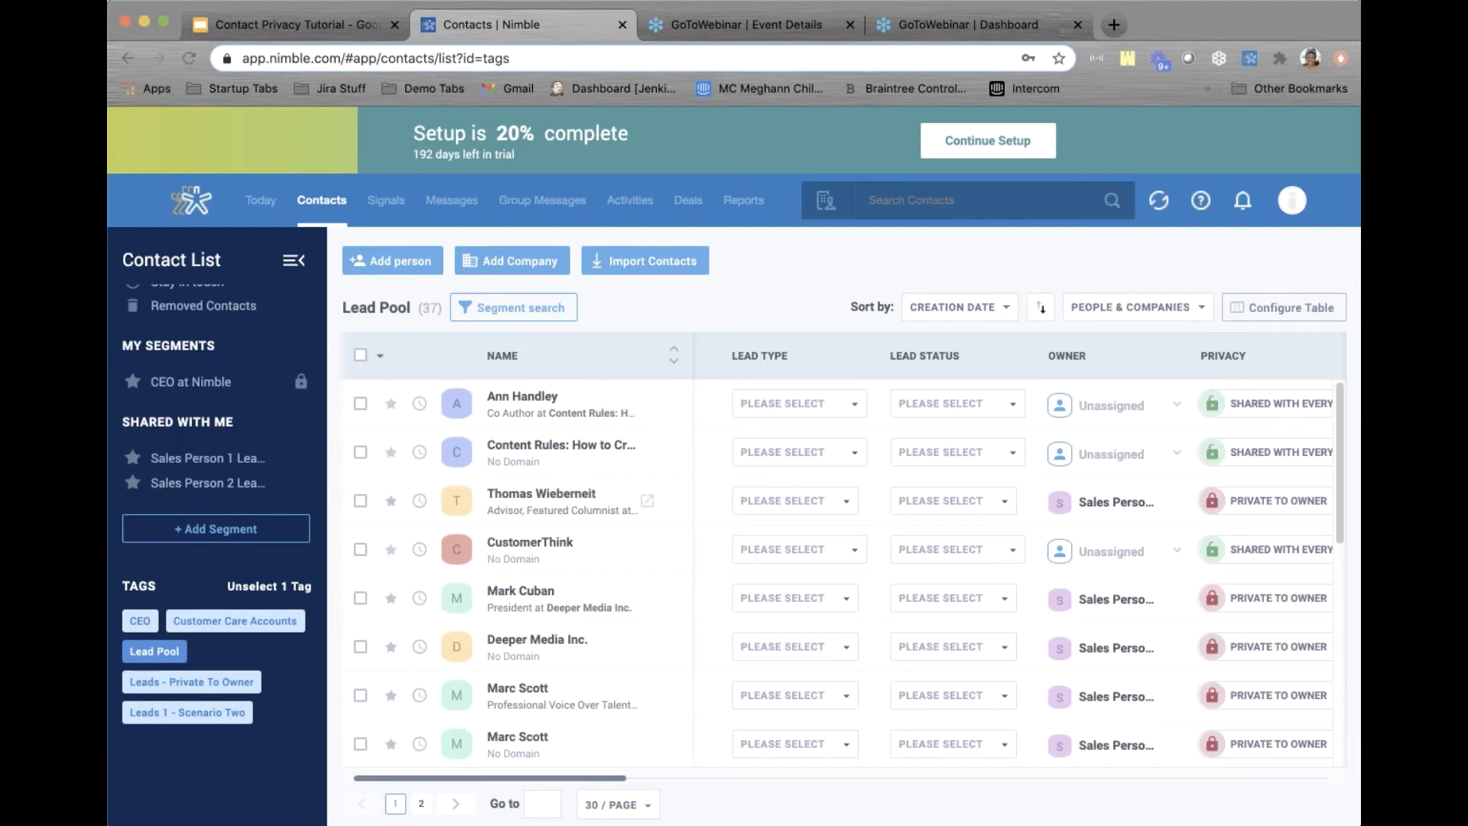
{"action": "left_click", "coordinate": [535, 498]}
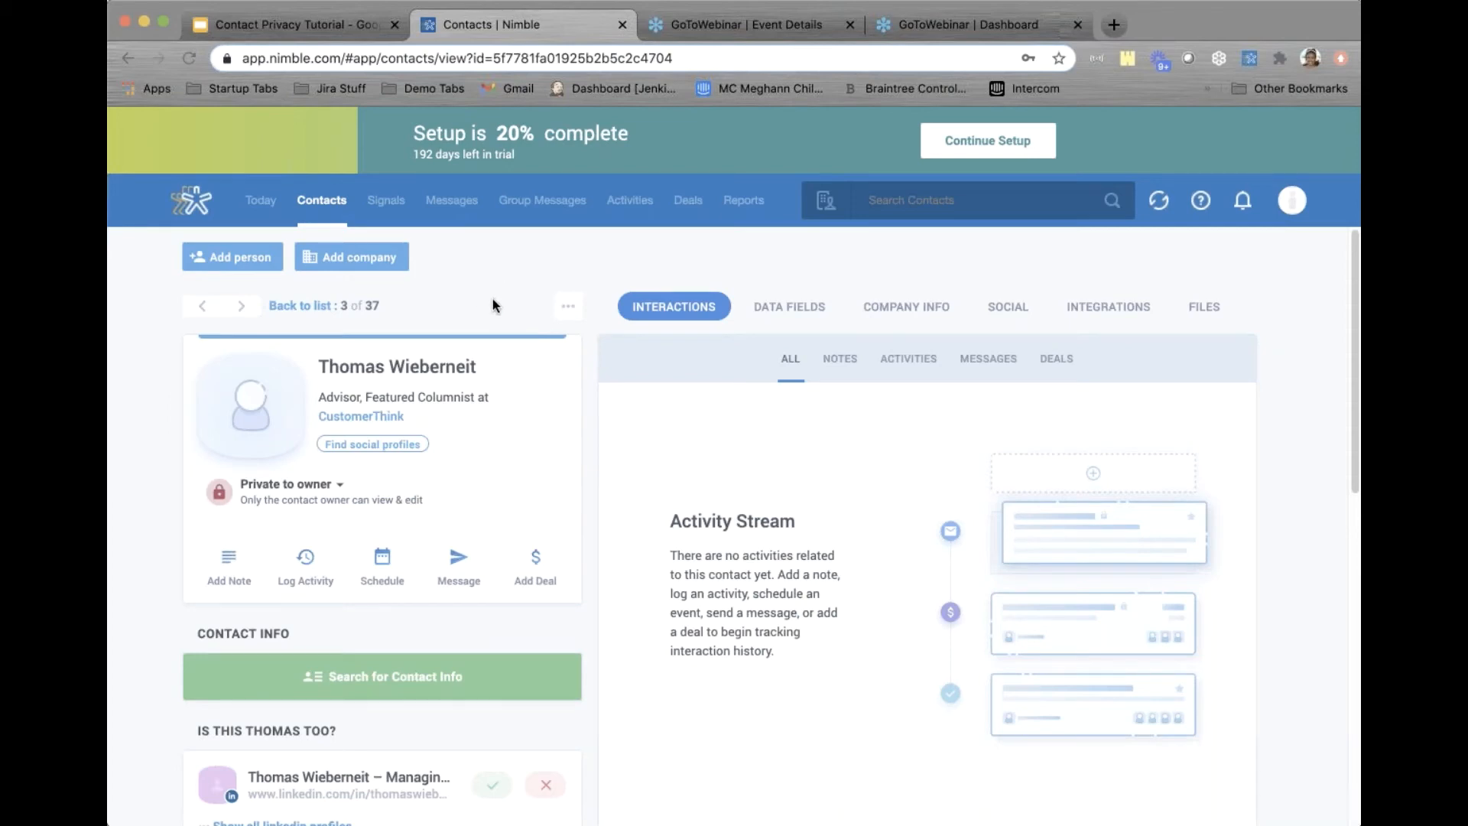
Review the lead's Data Fields, then inspect its Lead Type, Owner and Privacy cells in the Lead Pool list
{"action": "left_click", "coordinate": [791, 302]}
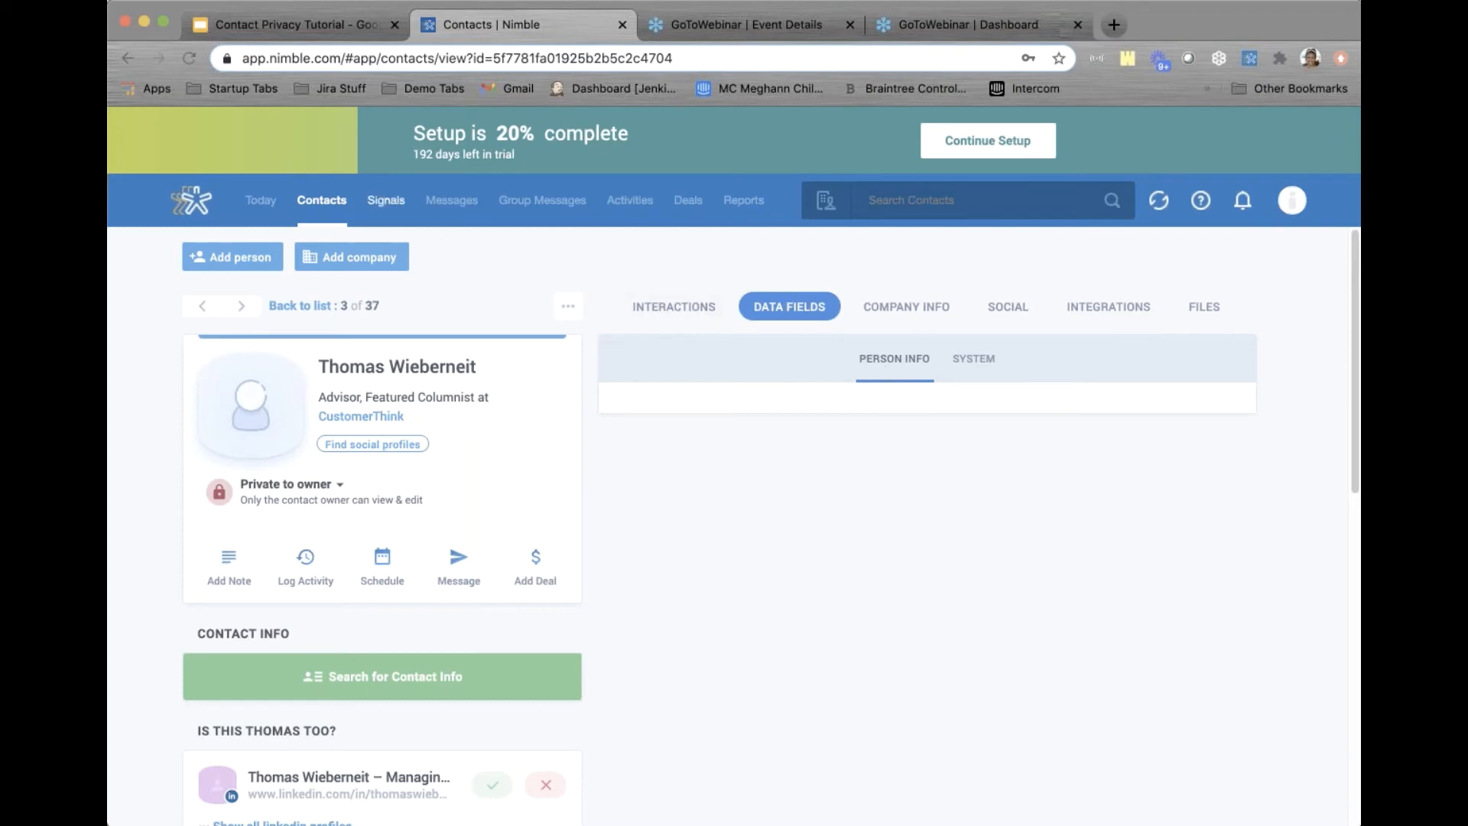
{"action": "left_click", "coordinate": [337, 202]}
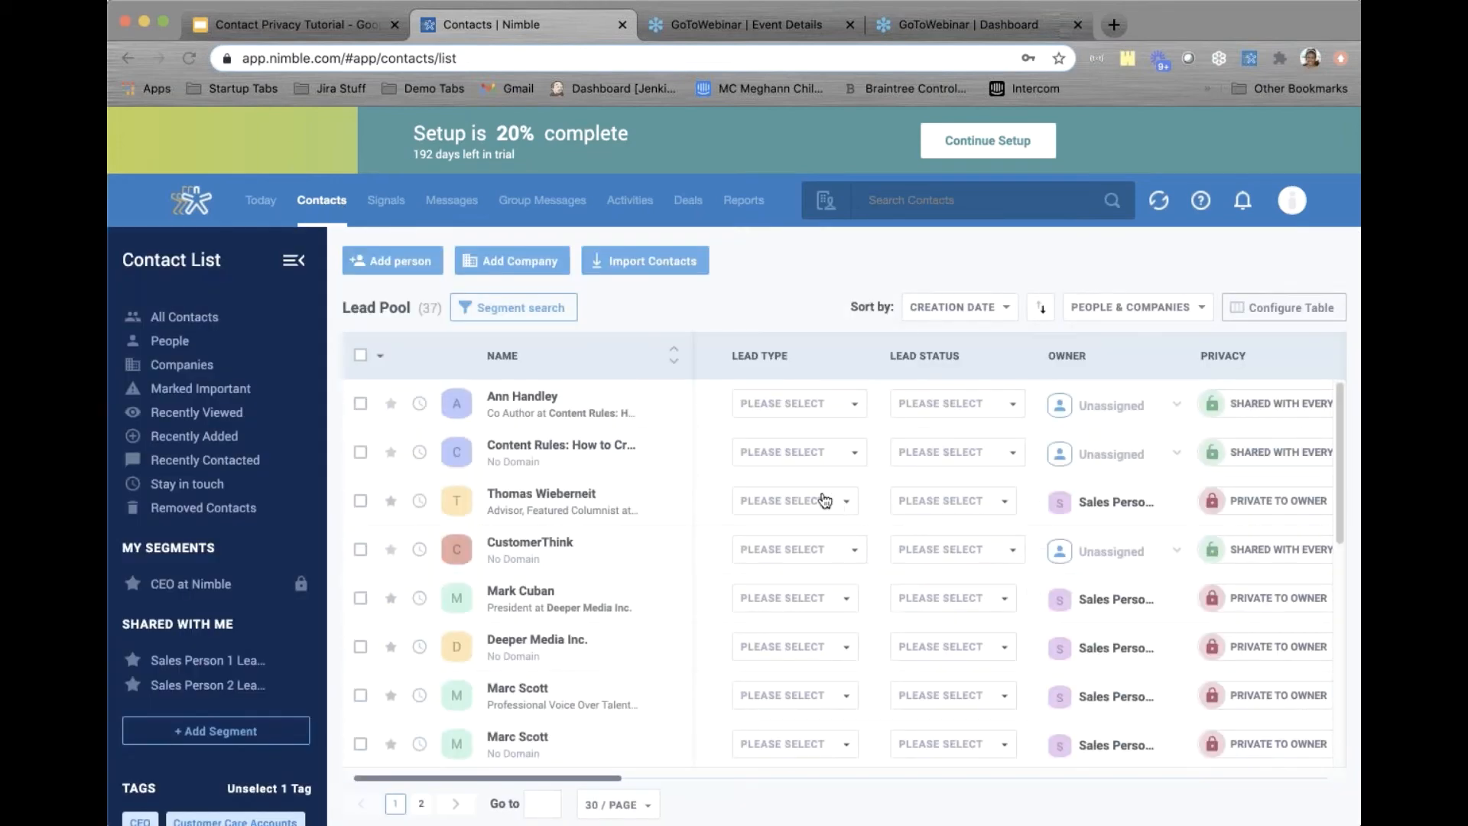
{"action": "mouse_move", "coordinate": [824, 501]}
{"action": "mouse_move", "coordinate": [776, 505]}
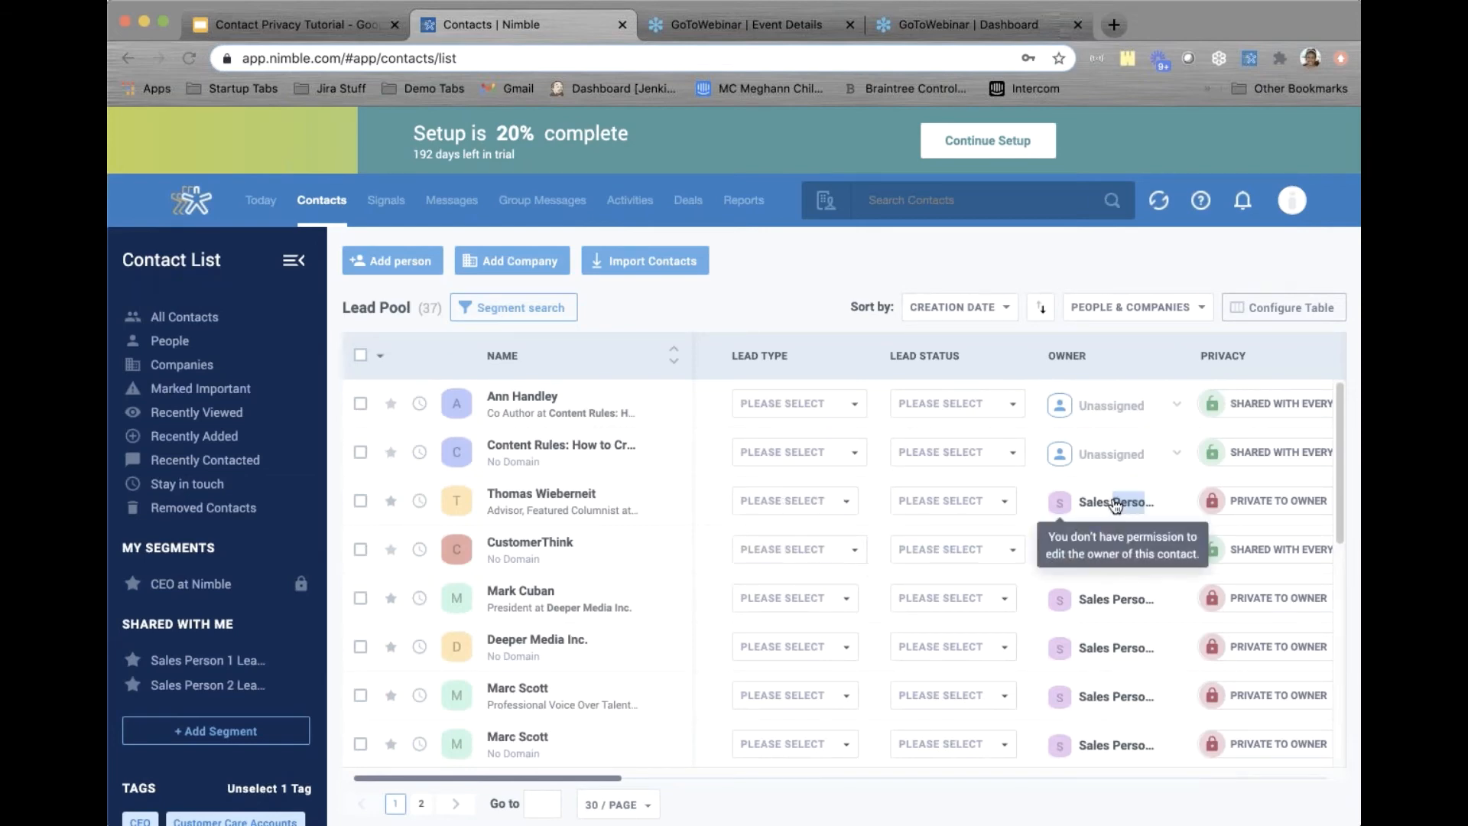
Reopen the private lead's record and check its Files tab, which has no attachments
{"action": "mouse_move", "coordinate": [1287, 511]}
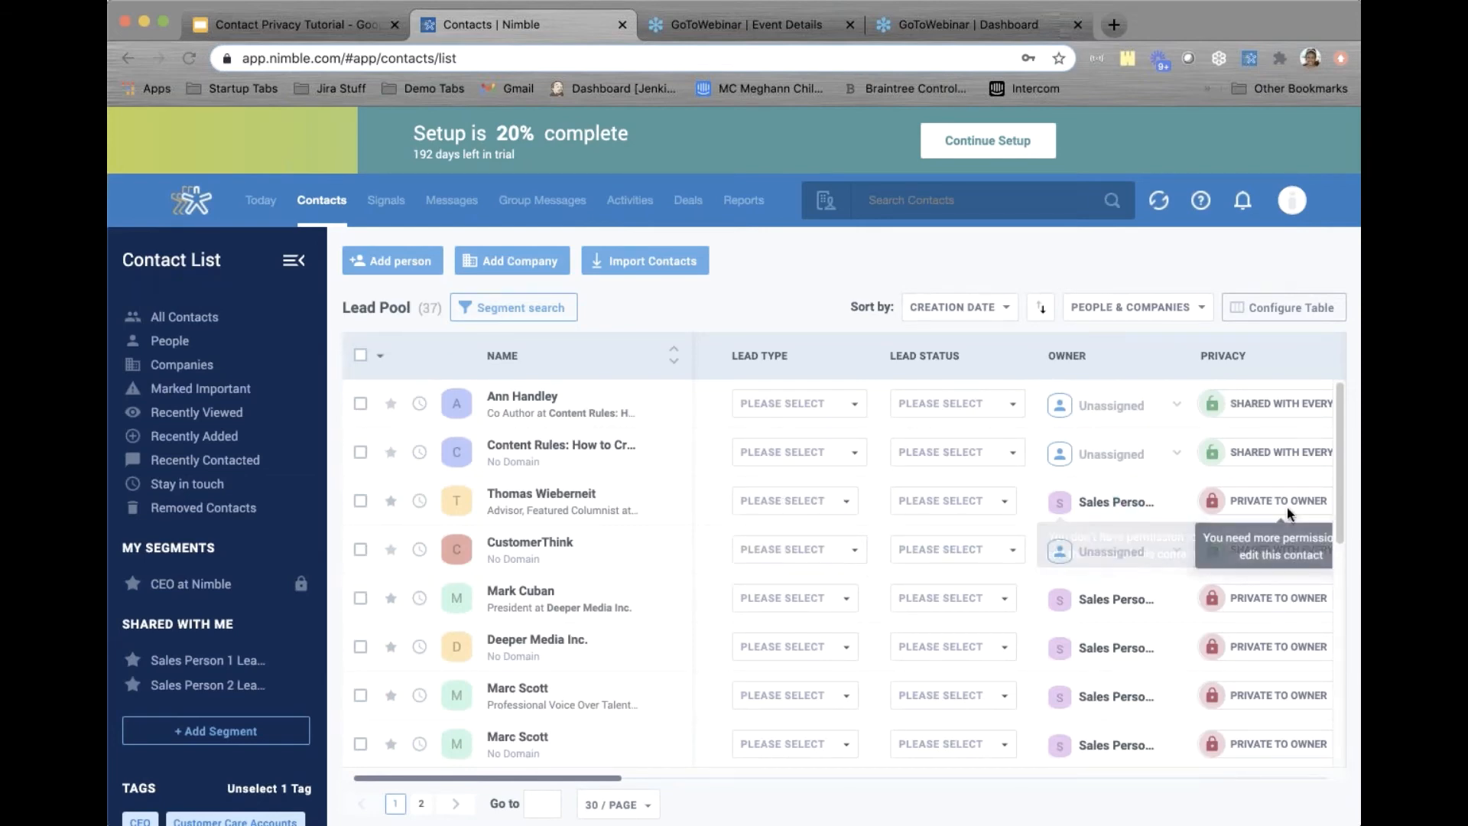
{"action": "left_click", "coordinate": [558, 495]}
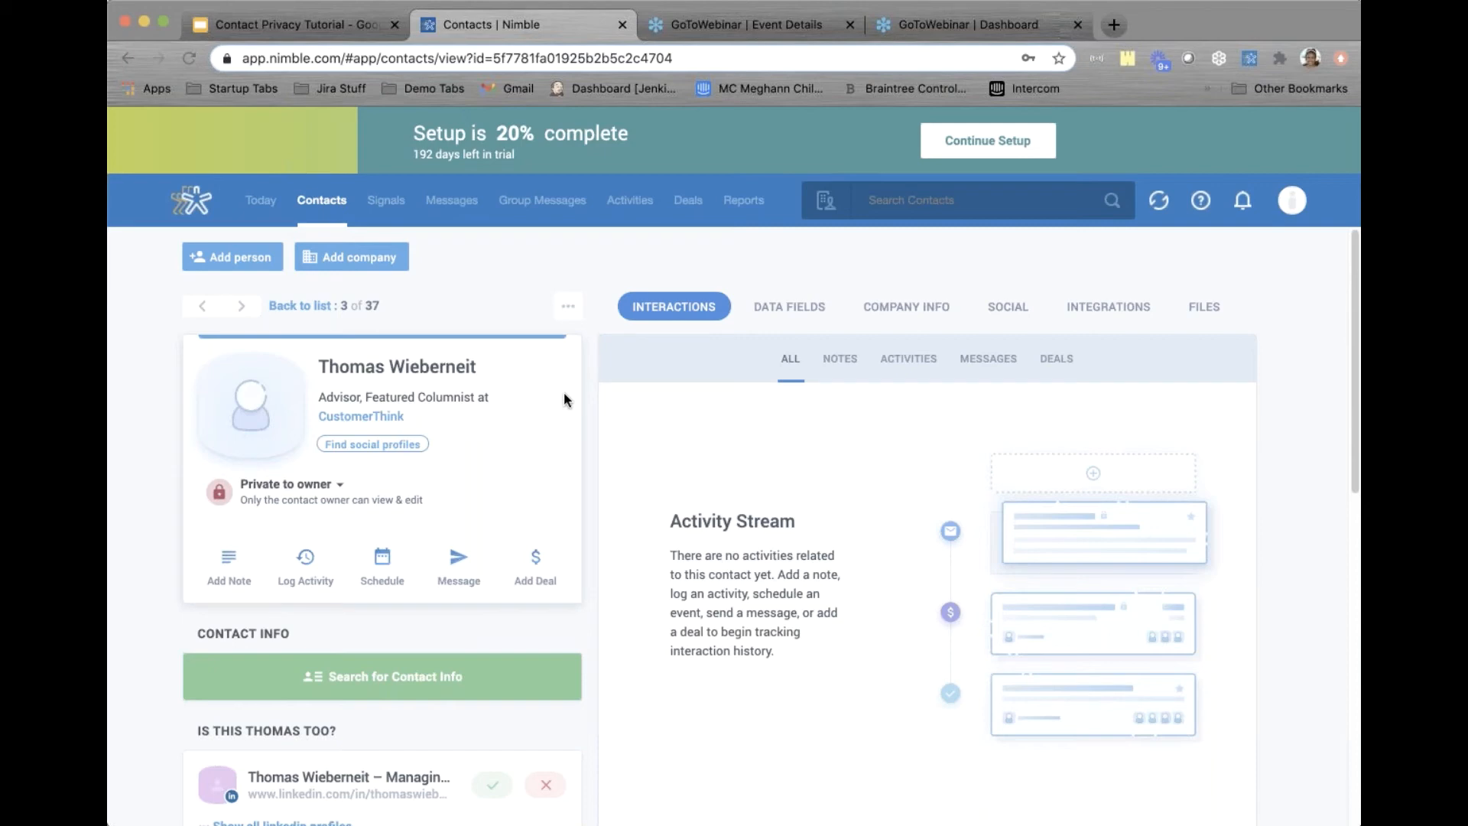
{"action": "left_click", "coordinate": [1206, 310]}
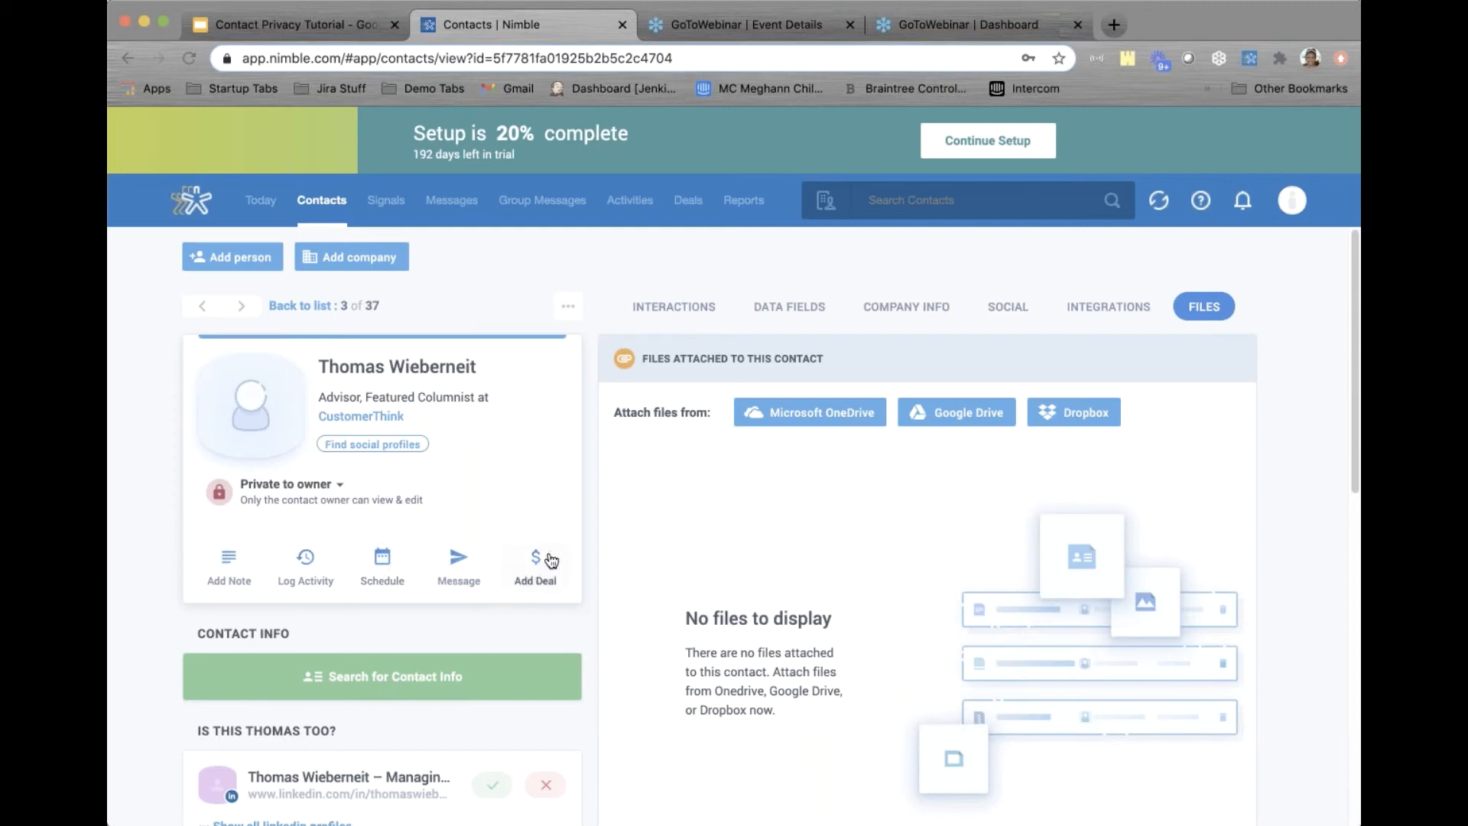
Start logging a call named 'Successful Call' on the contact, lasting 30 minutes
{"action": "left_click", "coordinate": [316, 562]}
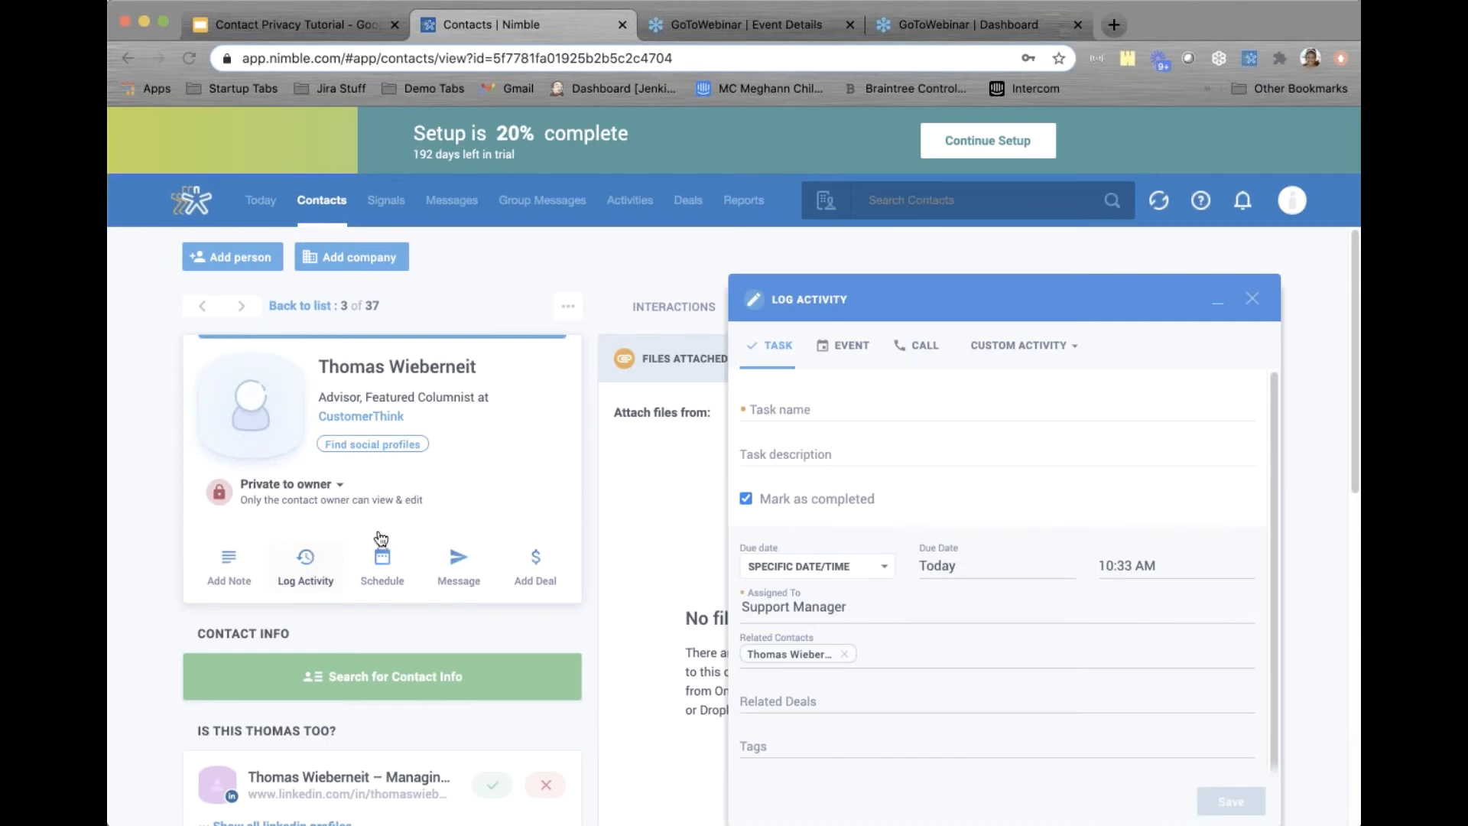
{"action": "left_click", "coordinate": [910, 354]}
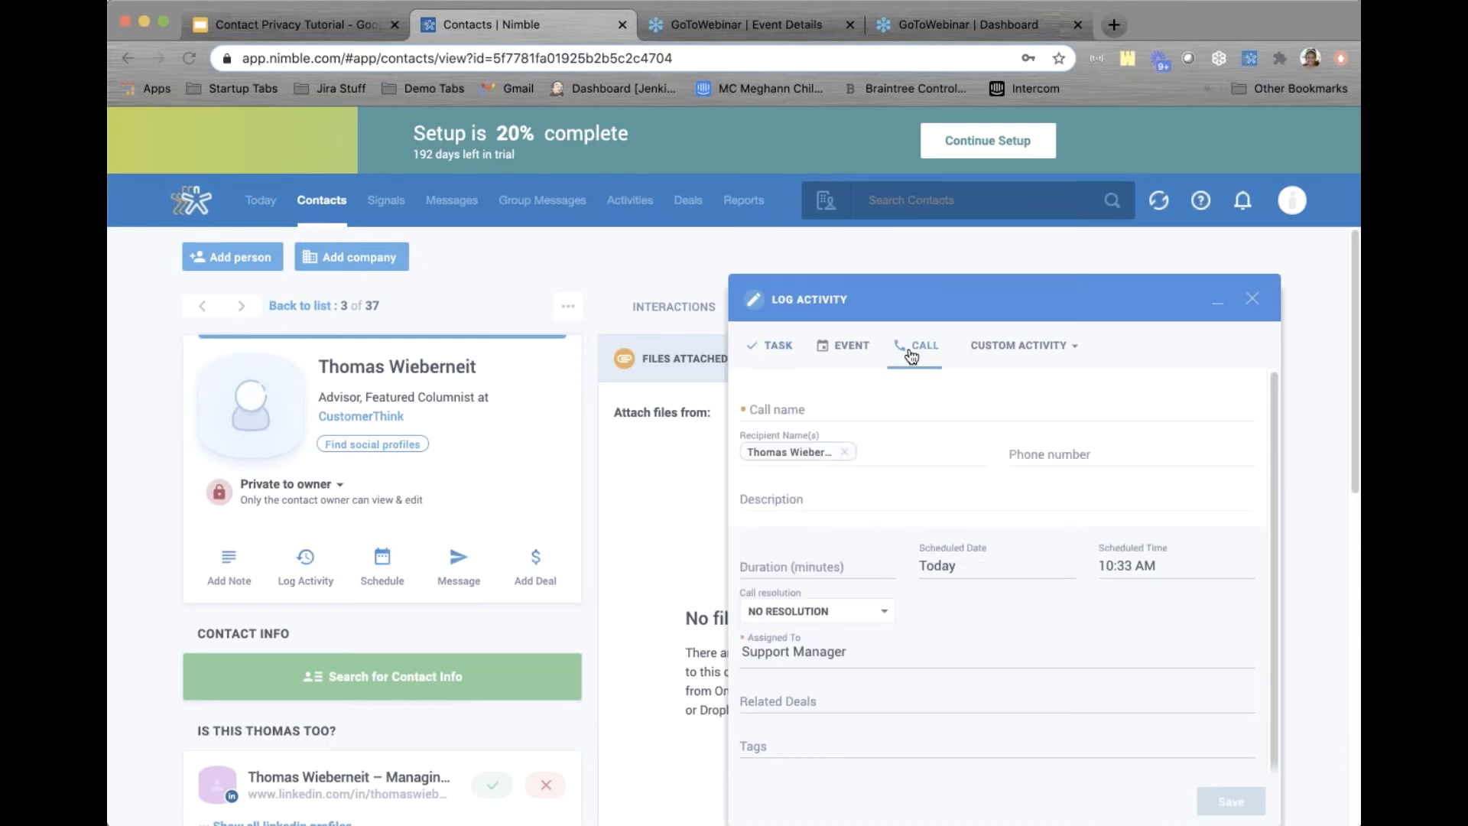
{"action": "left_click", "coordinate": [792, 402]}
{"action": "type", "text": "Successful"}
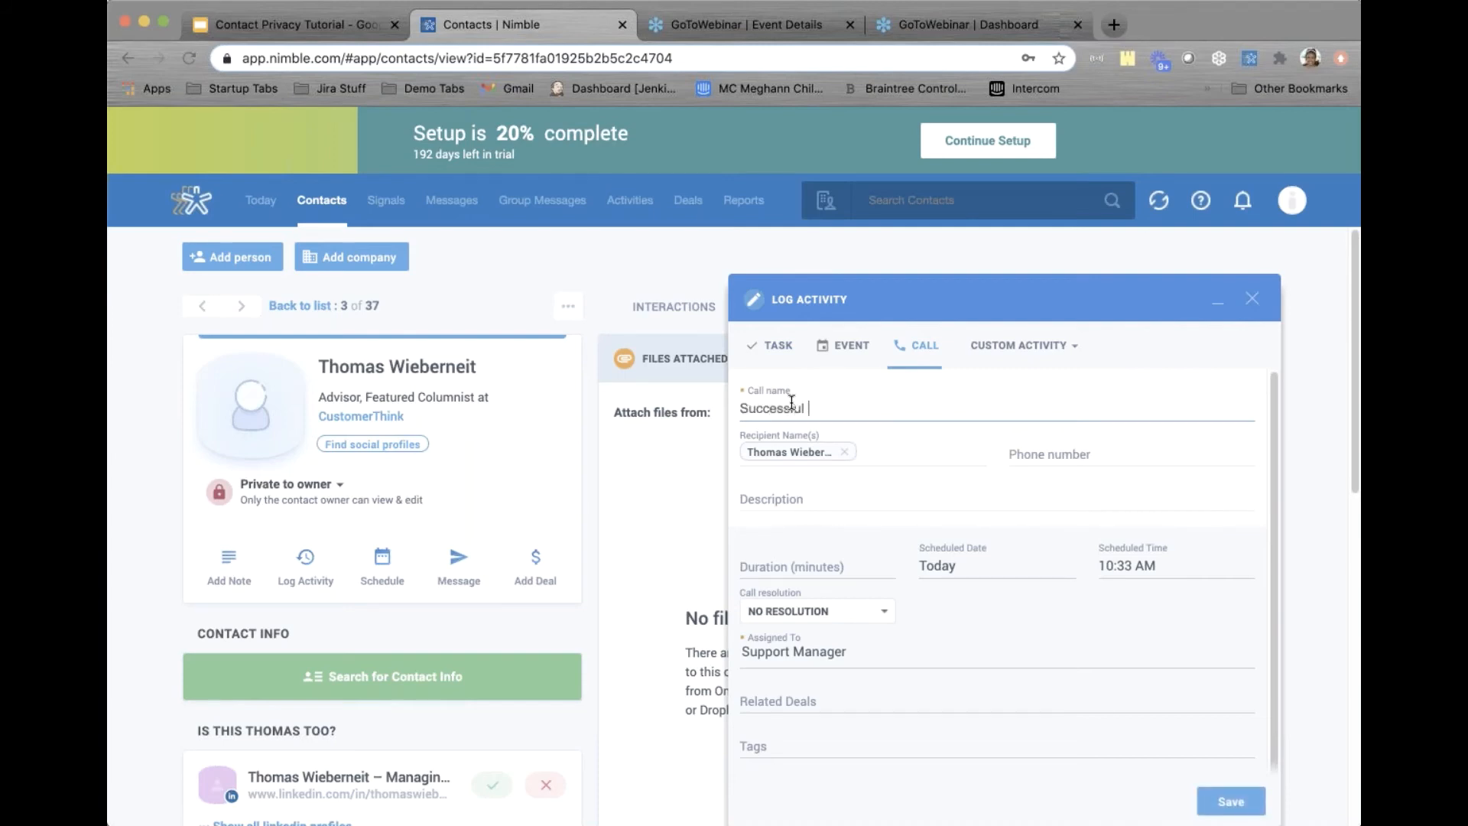
{"action": "type", "text": " Call"}
{"action": "left_click", "coordinate": [809, 497]}
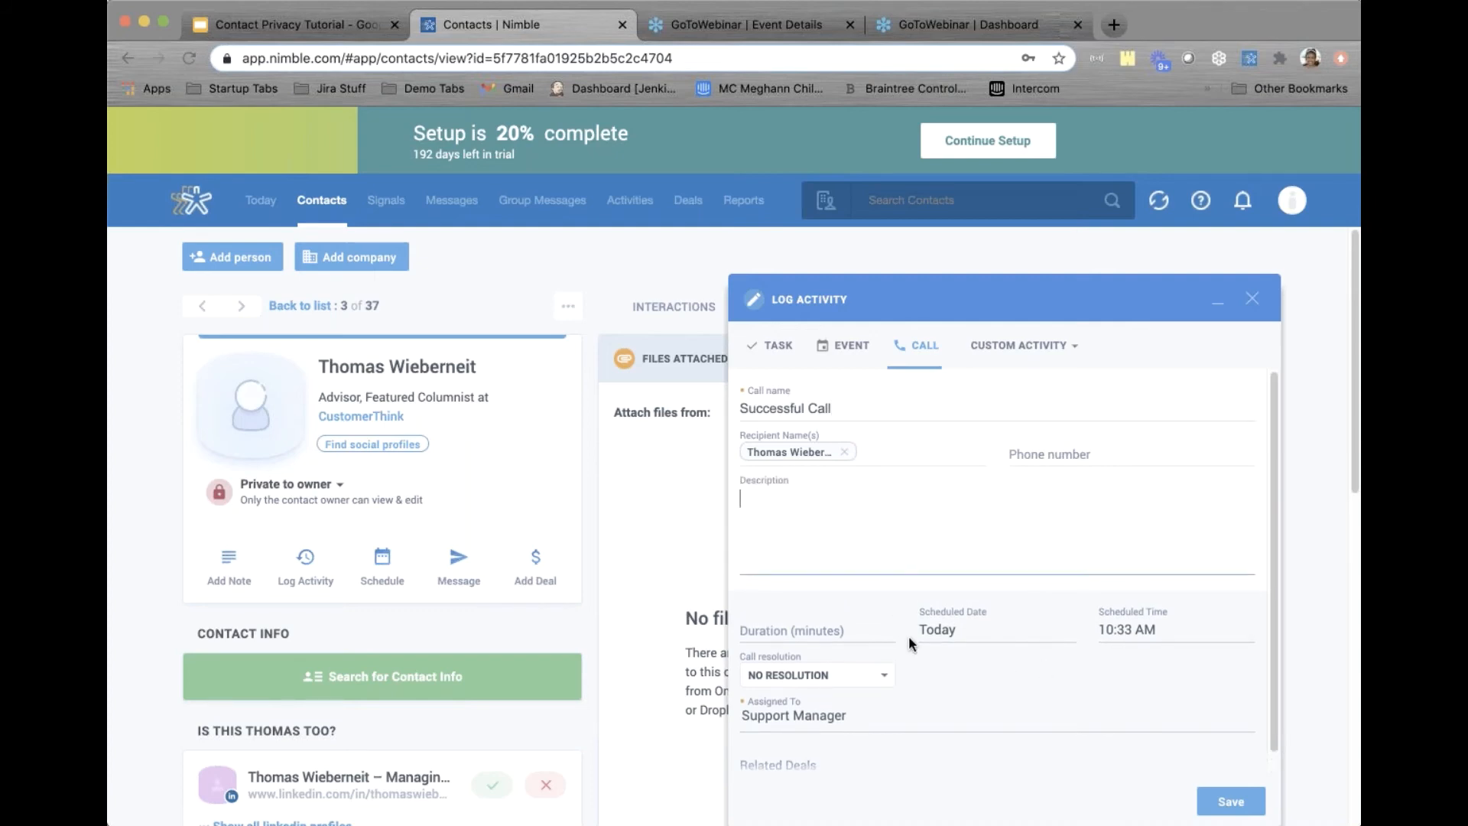
{"action": "left_click", "coordinate": [870, 622]}
{"action": "type", "text": "30"}
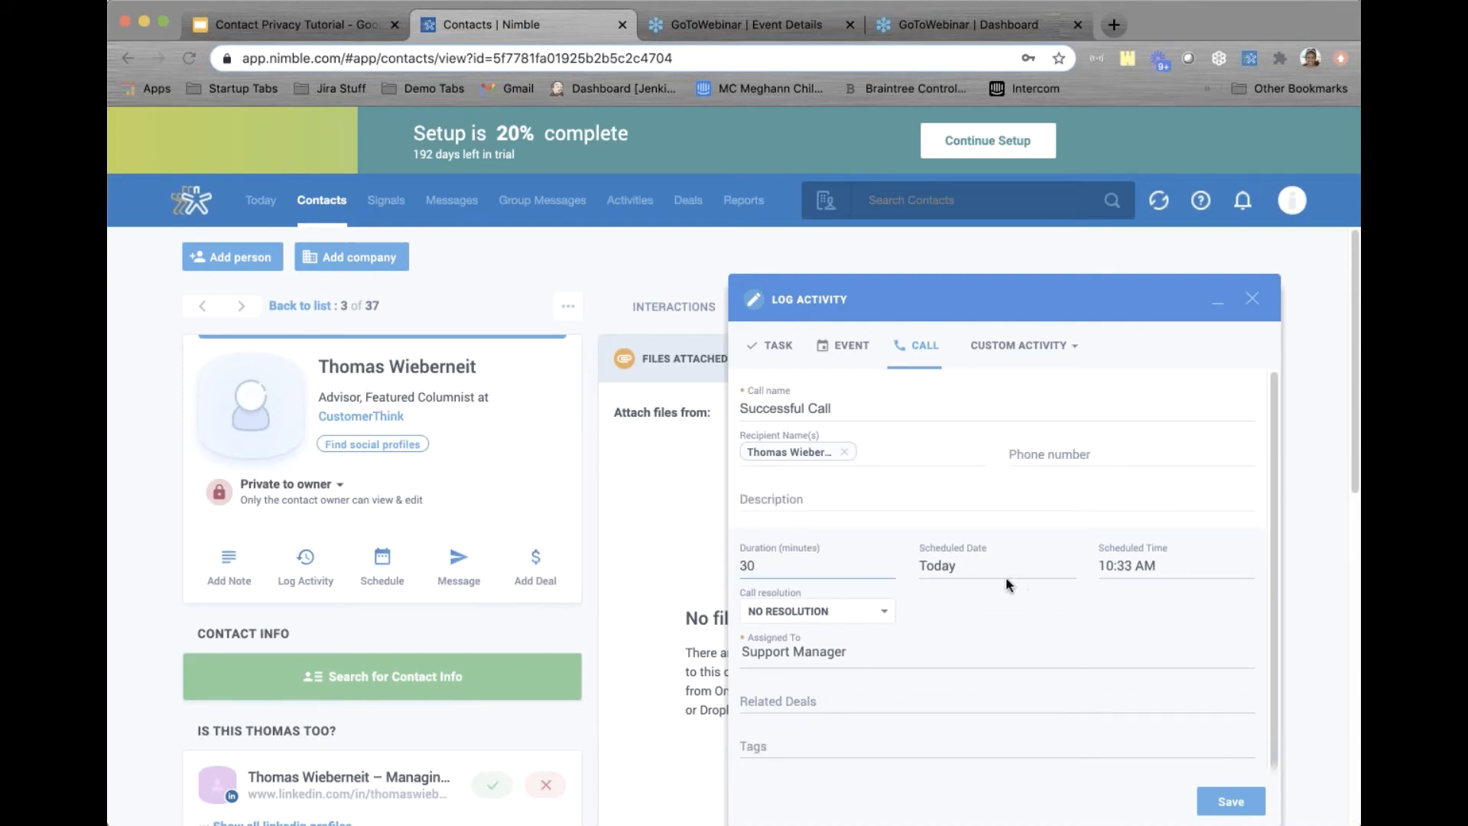
Schedule the call for 9:30 AM, resolve it as Successful, assign Support Manager, and save
{"action": "left_click", "coordinate": [985, 563]}
{"action": "left_click", "coordinate": [1140, 561]}
{"action": "left_click", "coordinate": [1142, 662]}
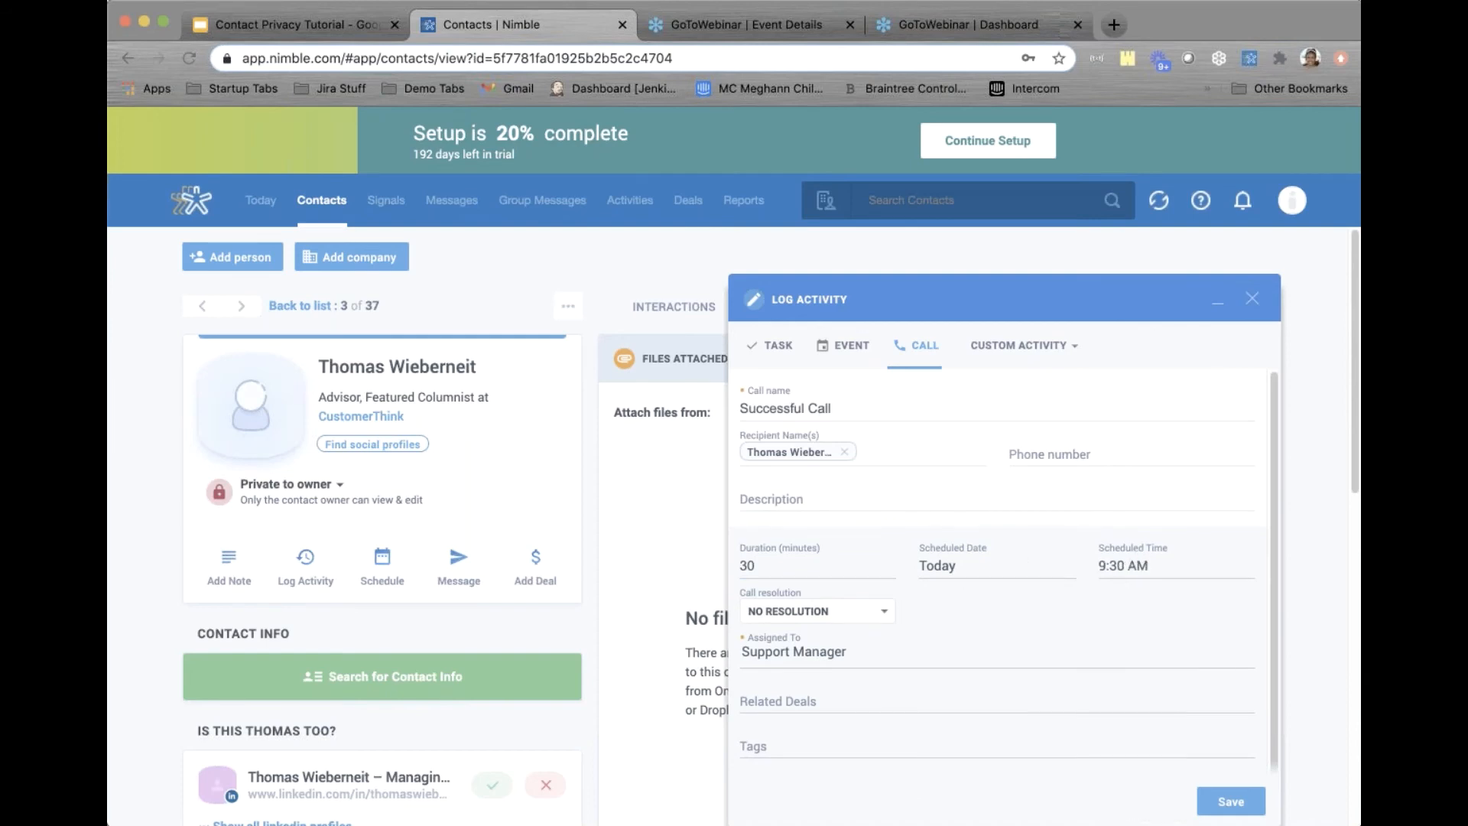
{"action": "left_click", "coordinate": [767, 610]}
{"action": "left_click", "coordinate": [768, 621]}
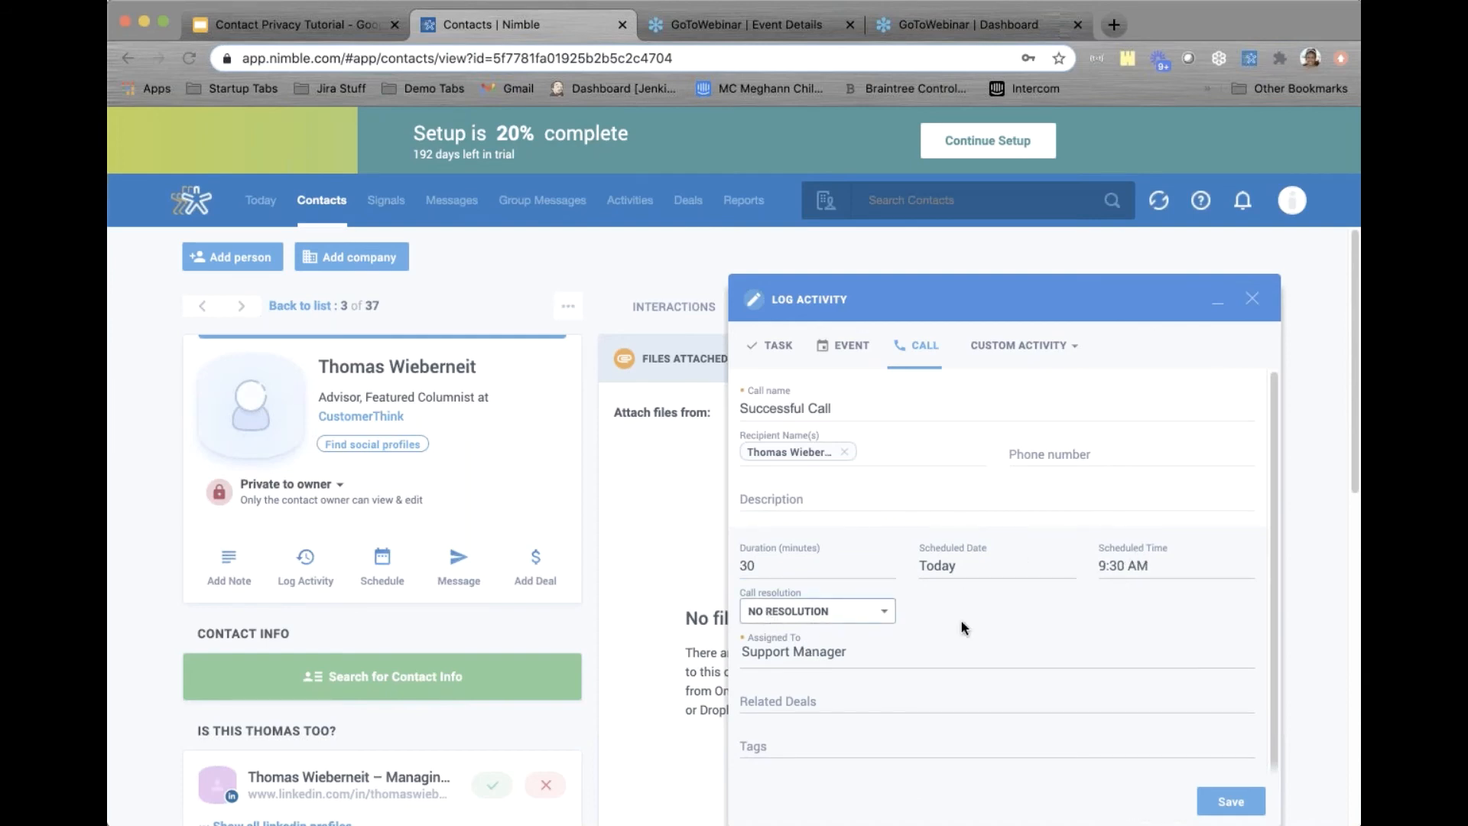
{"action": "left_click", "coordinate": [795, 645]}
{"action": "left_click", "coordinate": [838, 672]}
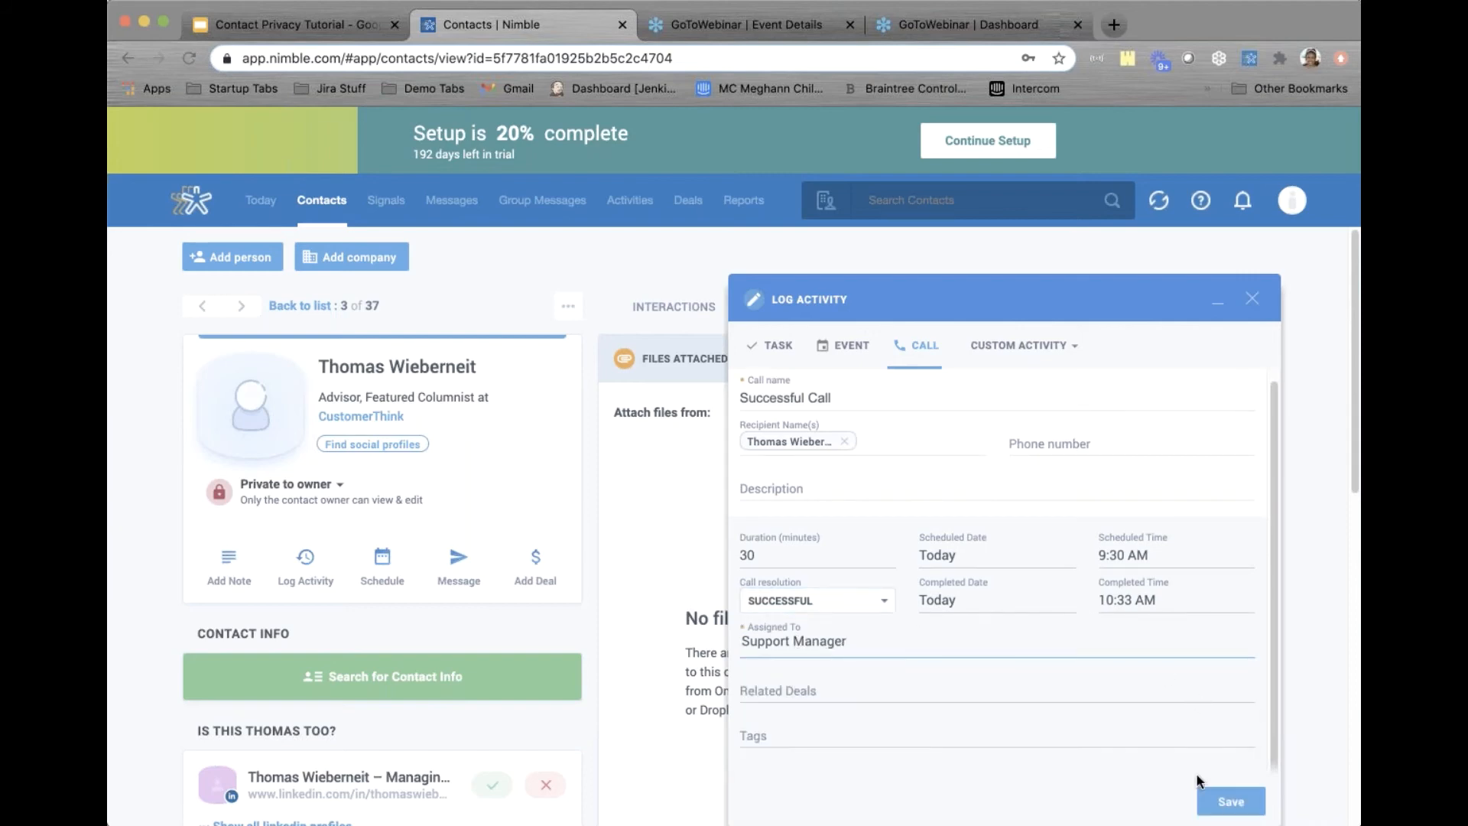
{"action": "left_click", "coordinate": [1229, 801]}
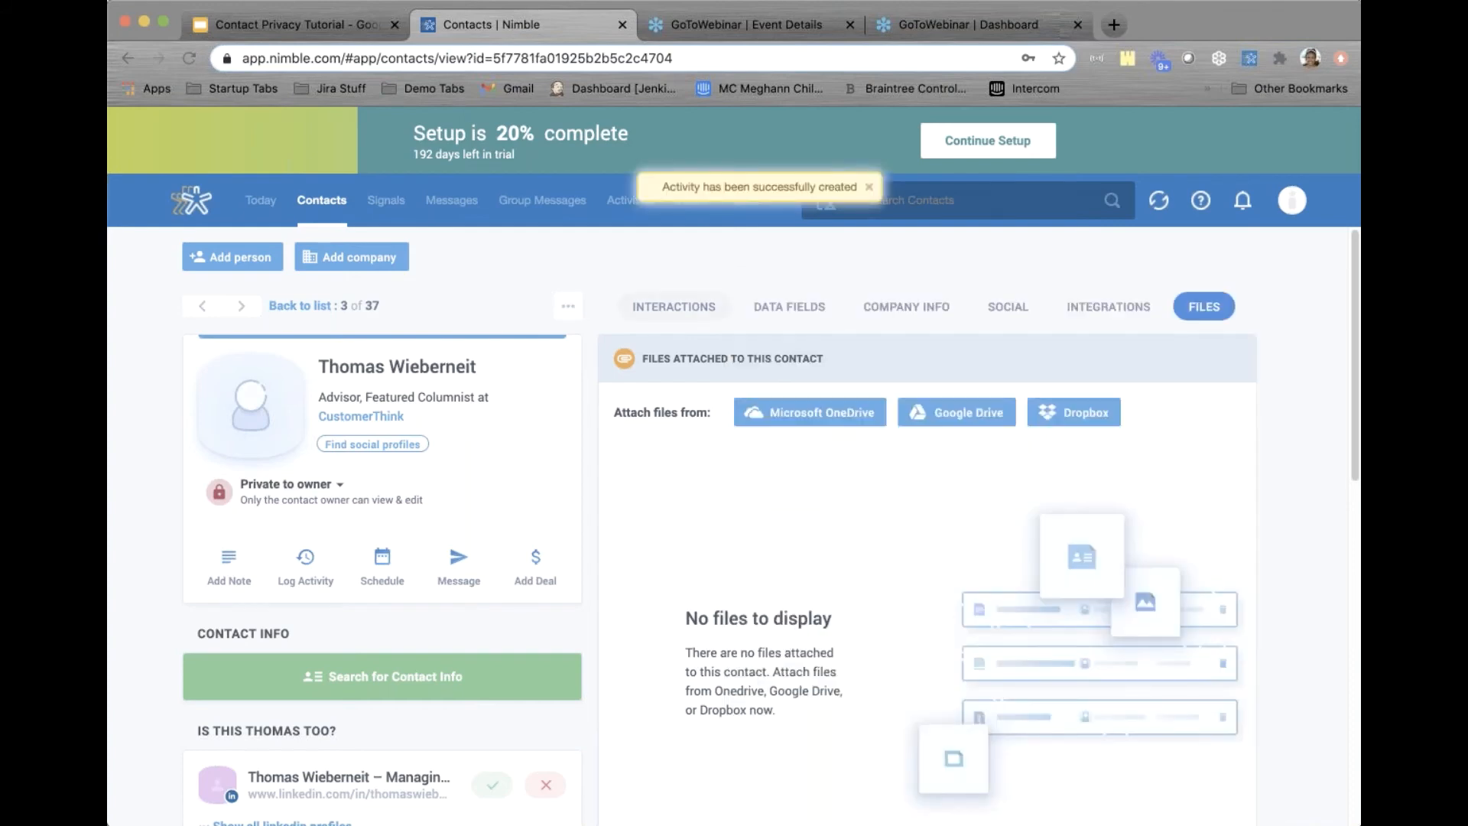
{"action": "left_click", "coordinate": [669, 312]}
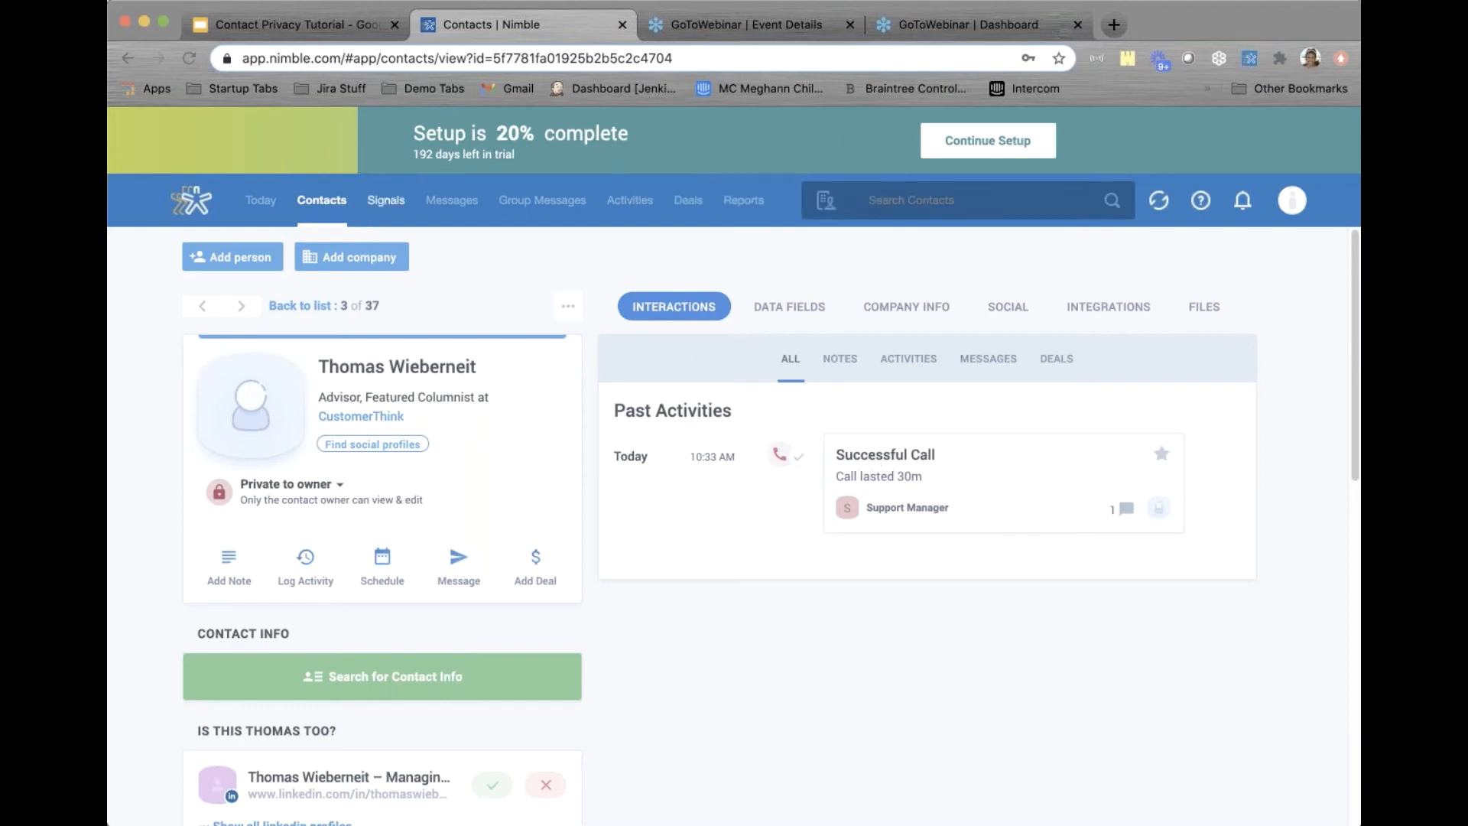
Return to the 37-contact Lead Pool list, where the lead stays Private to Owner
{"action": "left_click", "coordinate": [319, 203]}
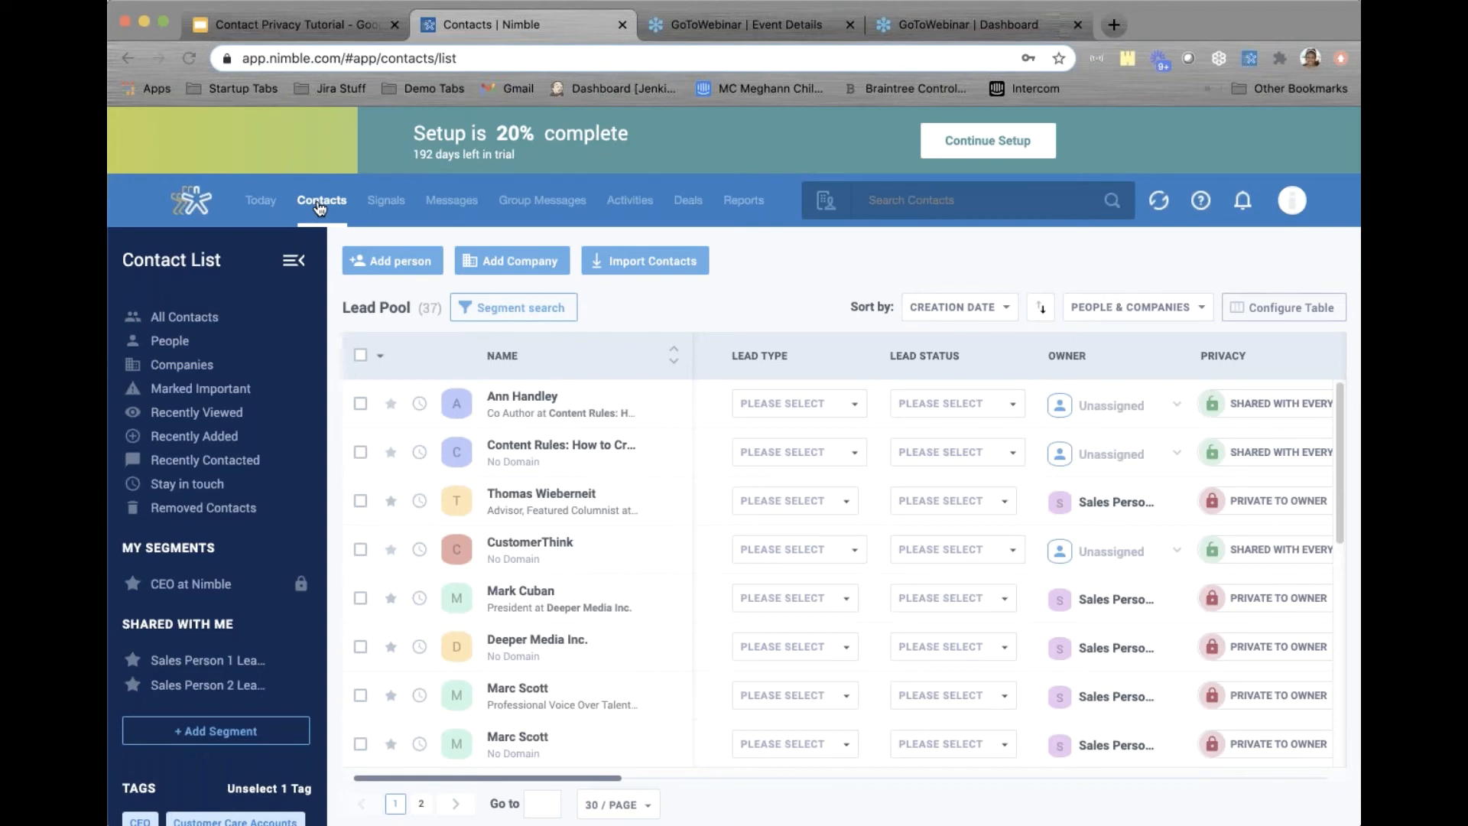
Clear the Lead Pool tag and filter to Customer Care Accounts, showing 22 Custom Privacy contacts
{"action": "scroll", "coordinate": [317, 419], "scroll_direction": "down", "scroll_amount": 2}
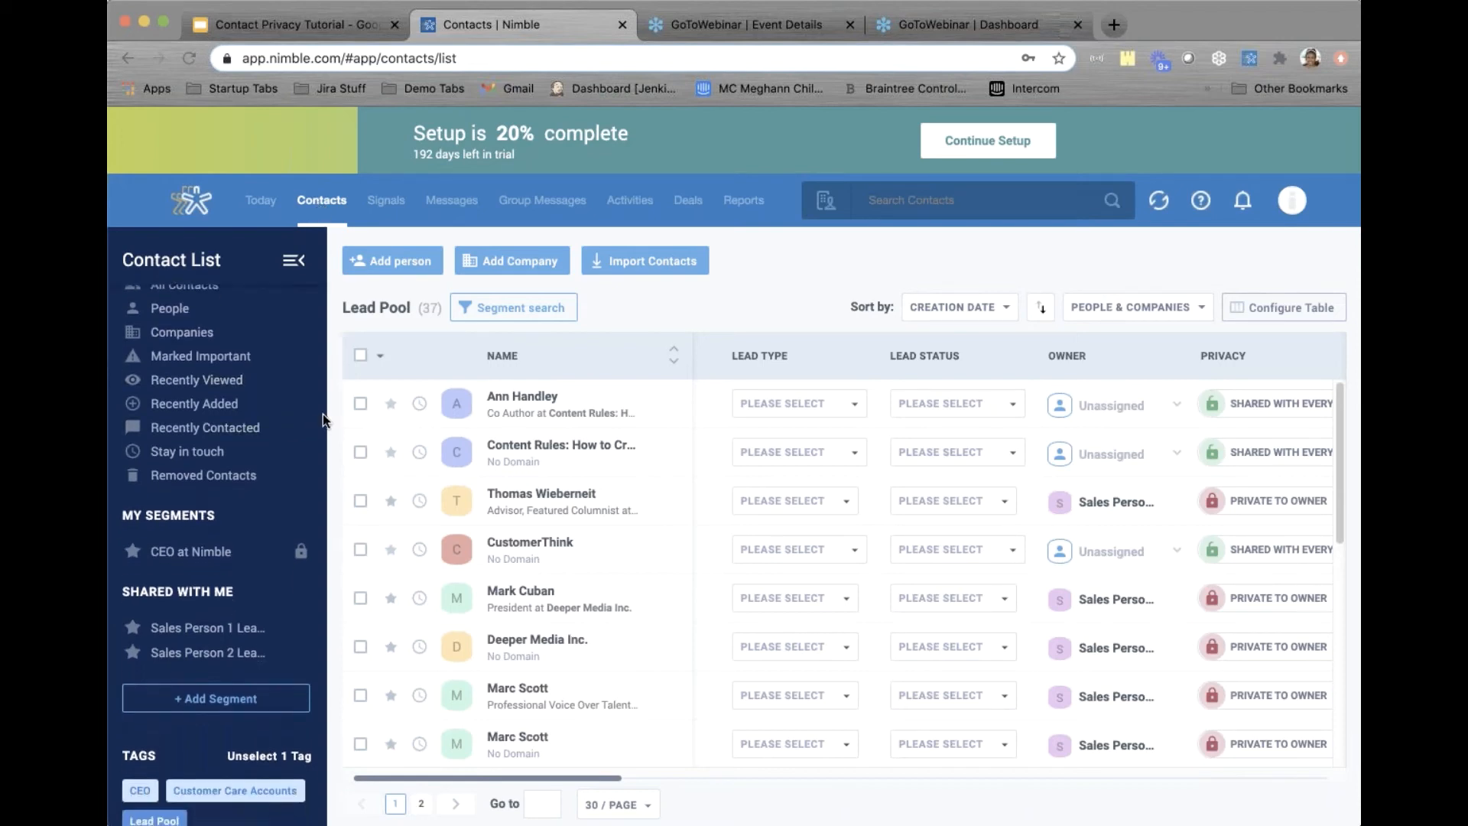
{"action": "scroll", "coordinate": [322, 414], "scroll_direction": "down", "scroll_amount": 5}
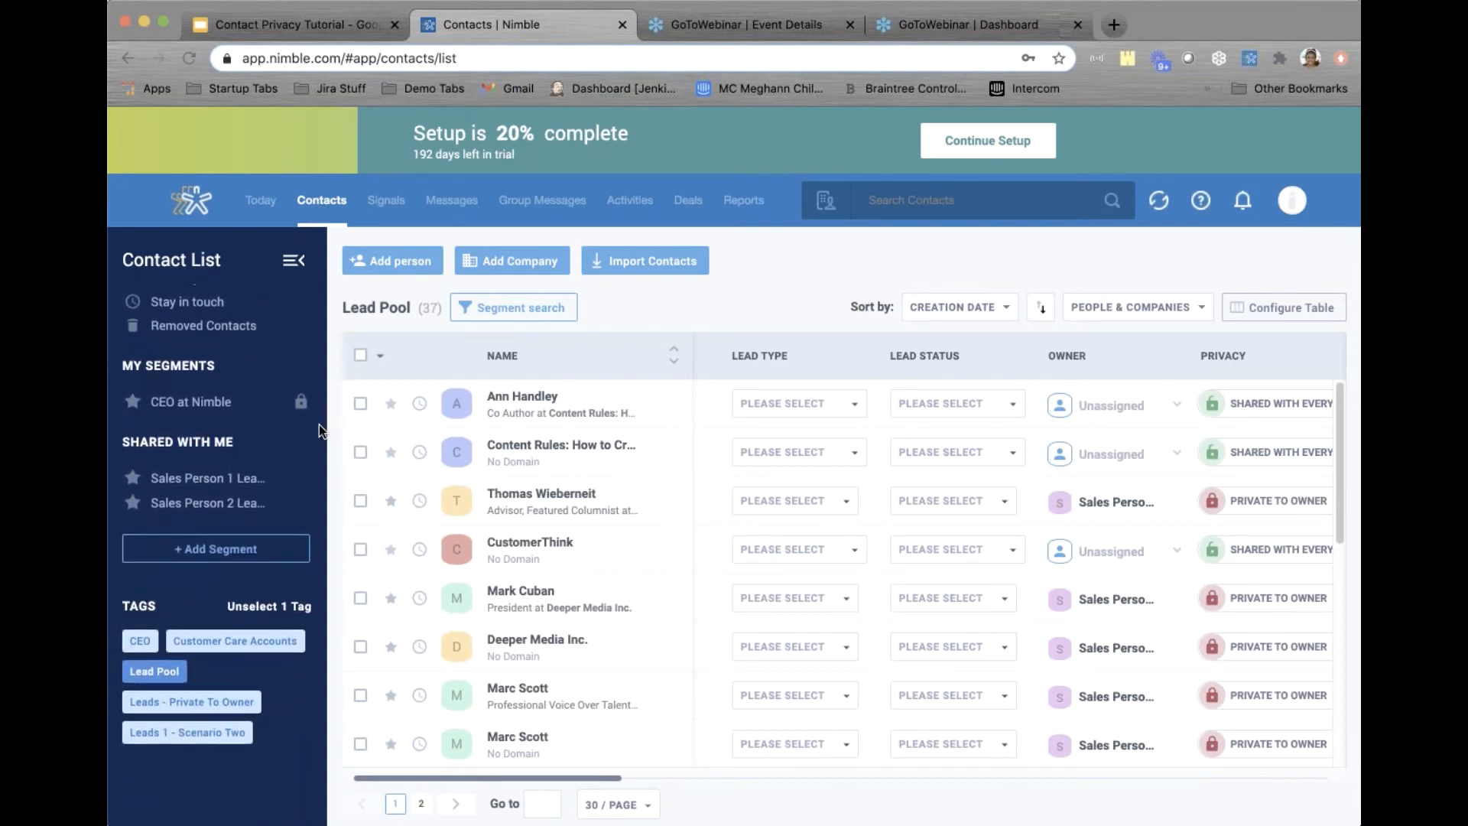
{"action": "left_click", "coordinate": [253, 605]}
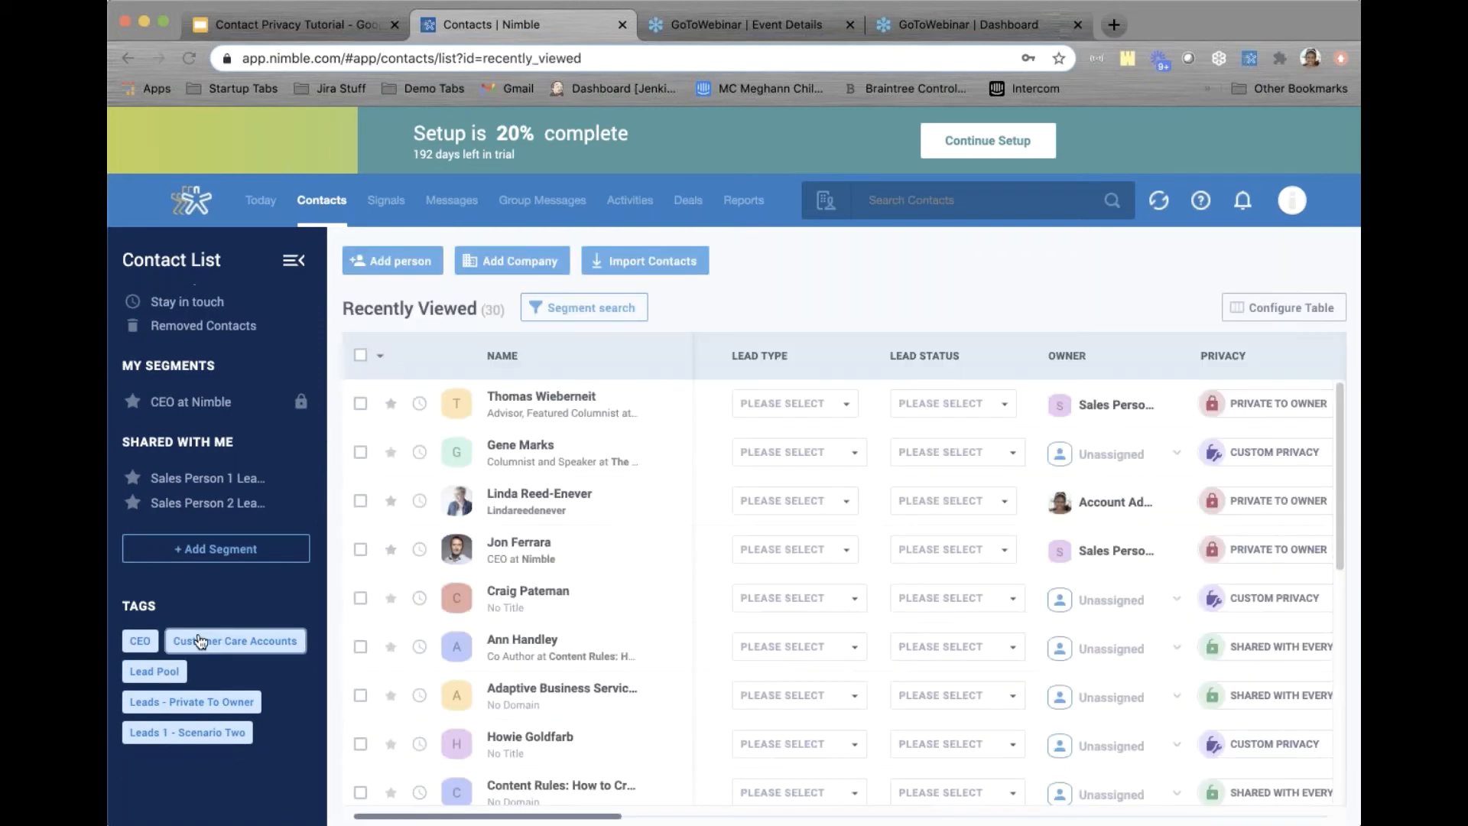
{"action": "left_click", "coordinate": [221, 642]}
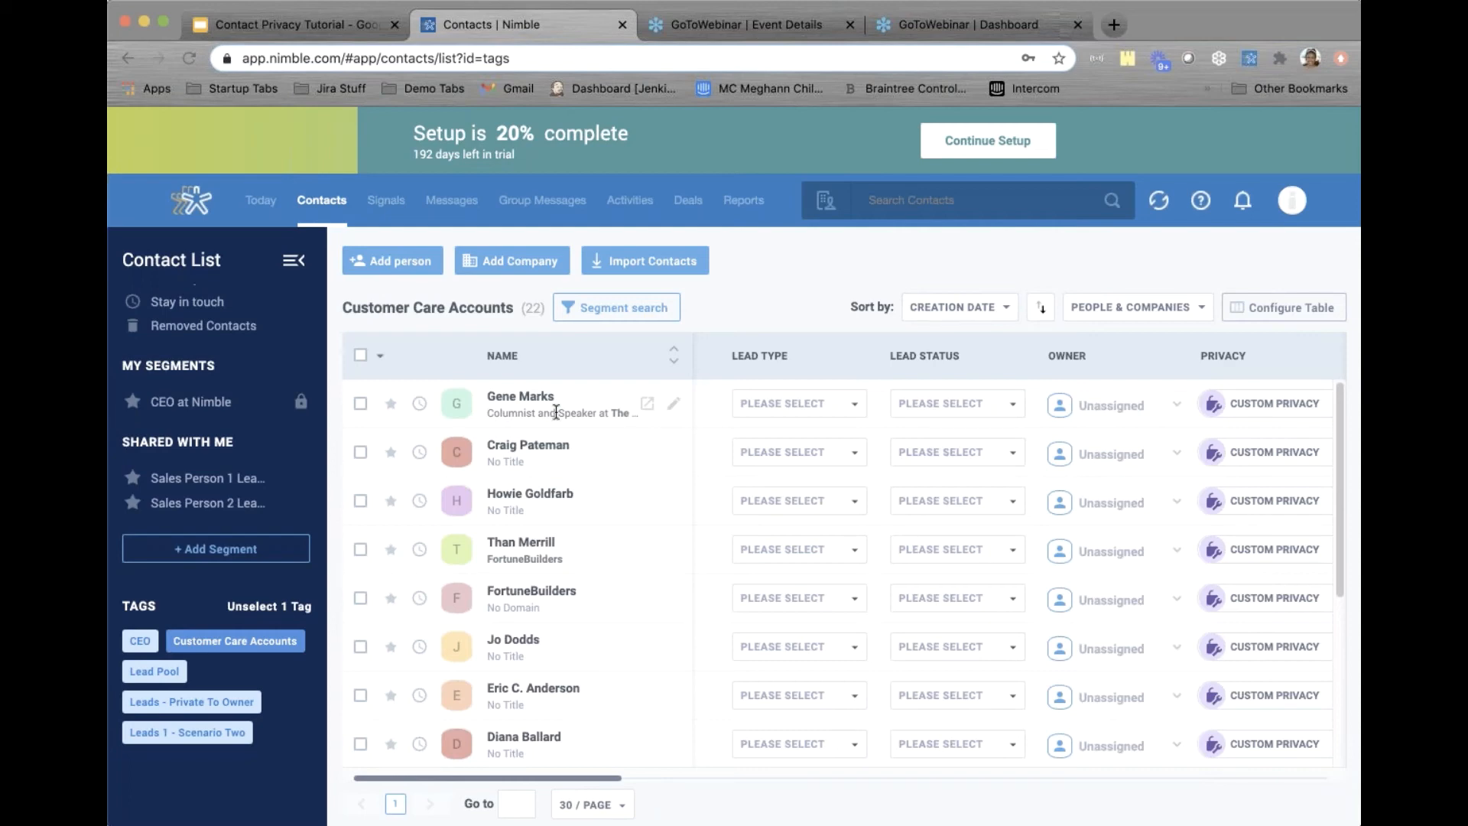
Open the first Customer Care Accounts contact's record, reopening it after one return to the list
{"action": "left_click", "coordinate": [502, 397]}
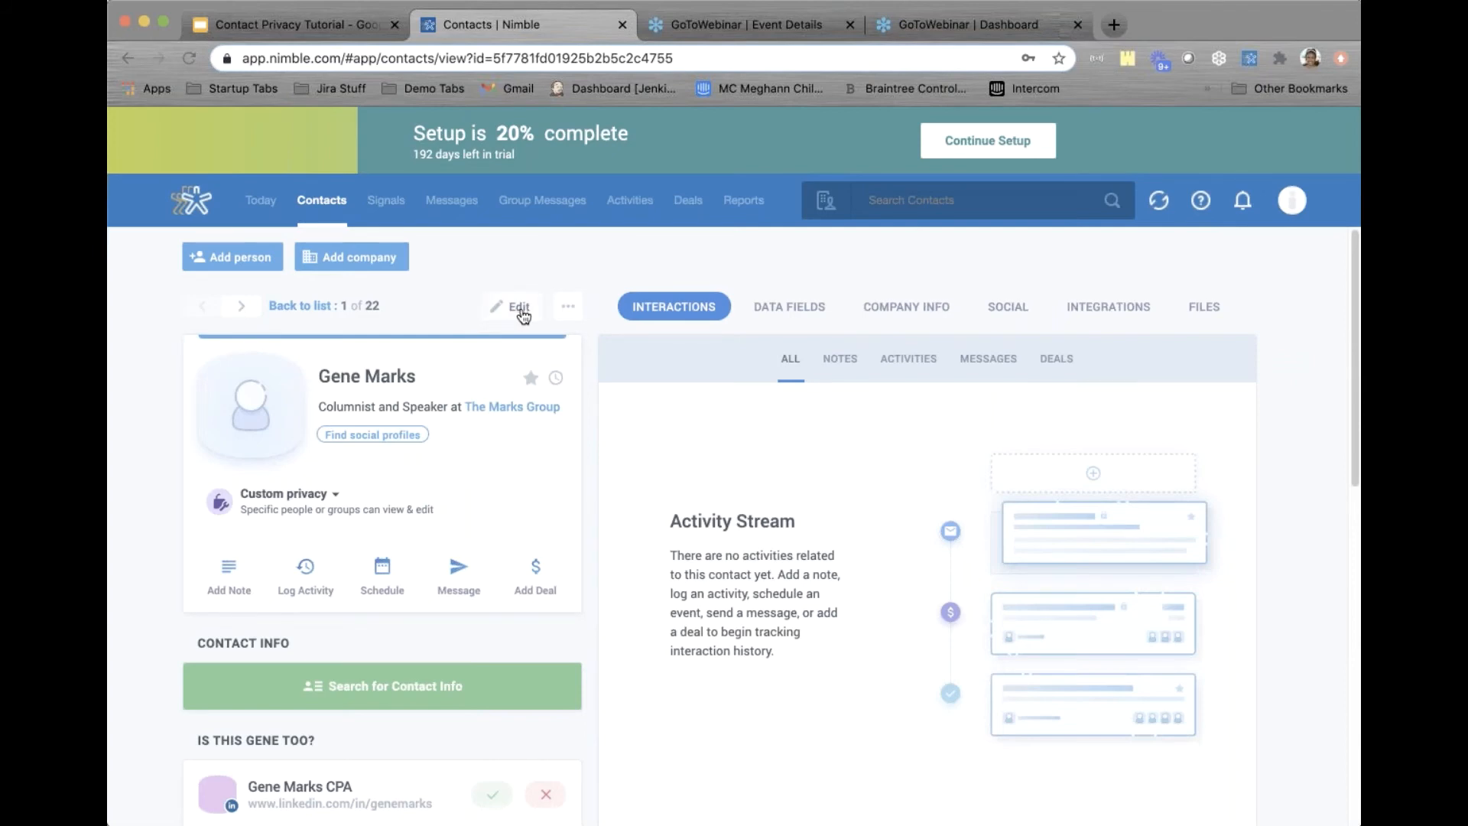
{"action": "left_click", "coordinate": [322, 201]}
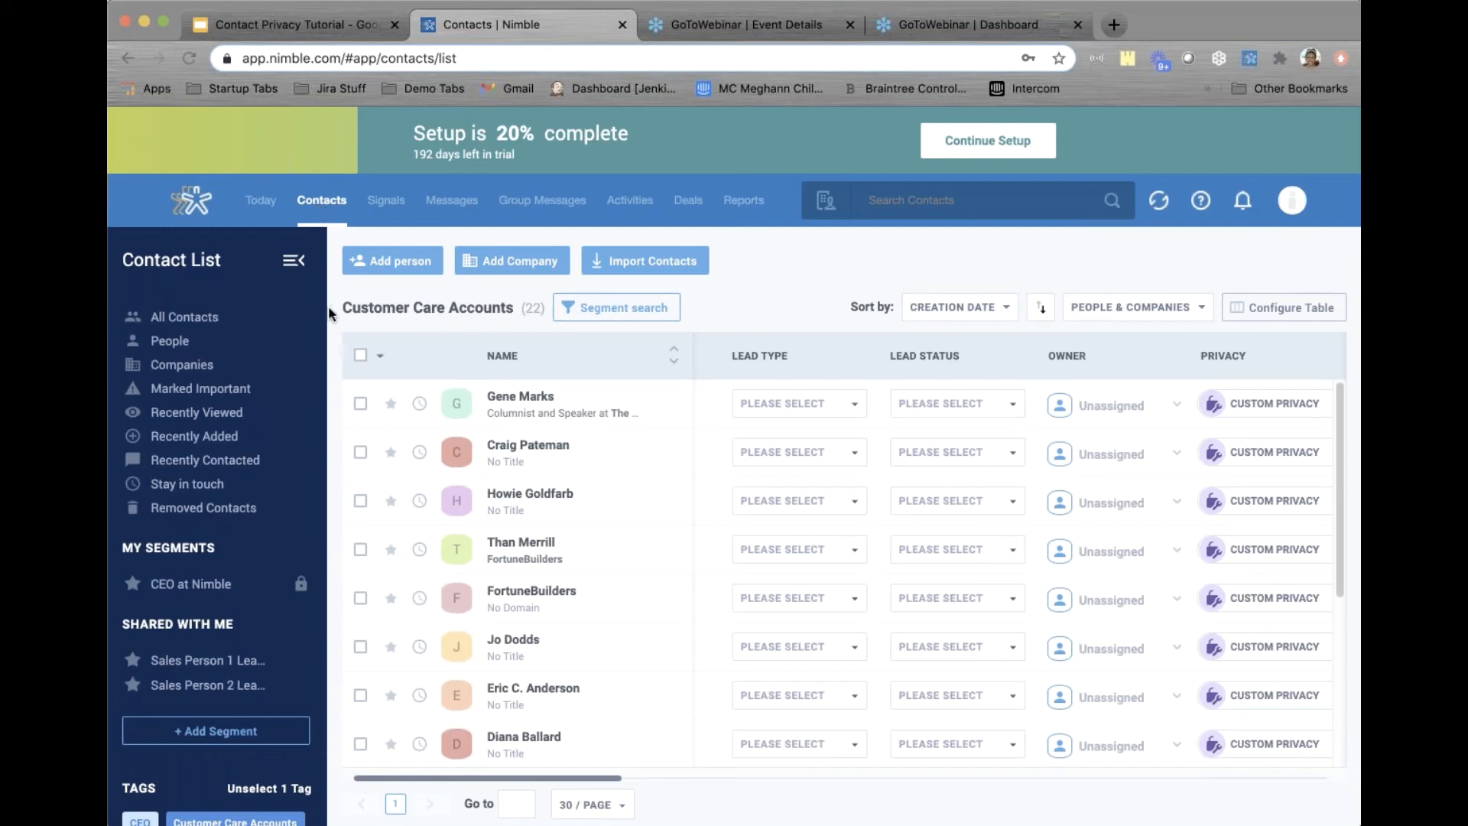
{"action": "left_click", "coordinate": [526, 397]}
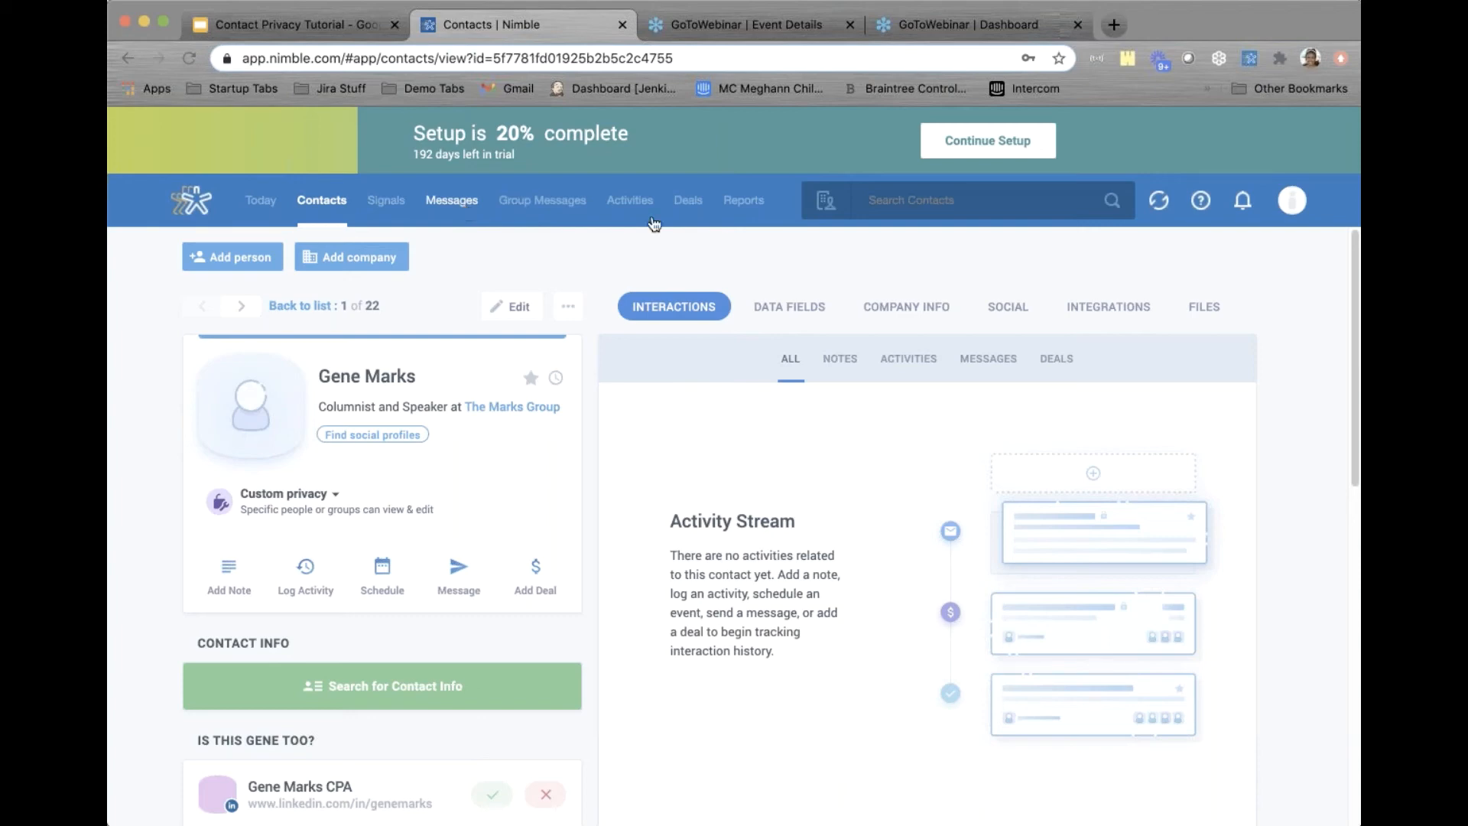
Open the $228 Inquiry - Nimble Team deal and check its contact's Lead Details, owned by Sales Person 1
{"action": "left_click", "coordinate": [690, 202]}
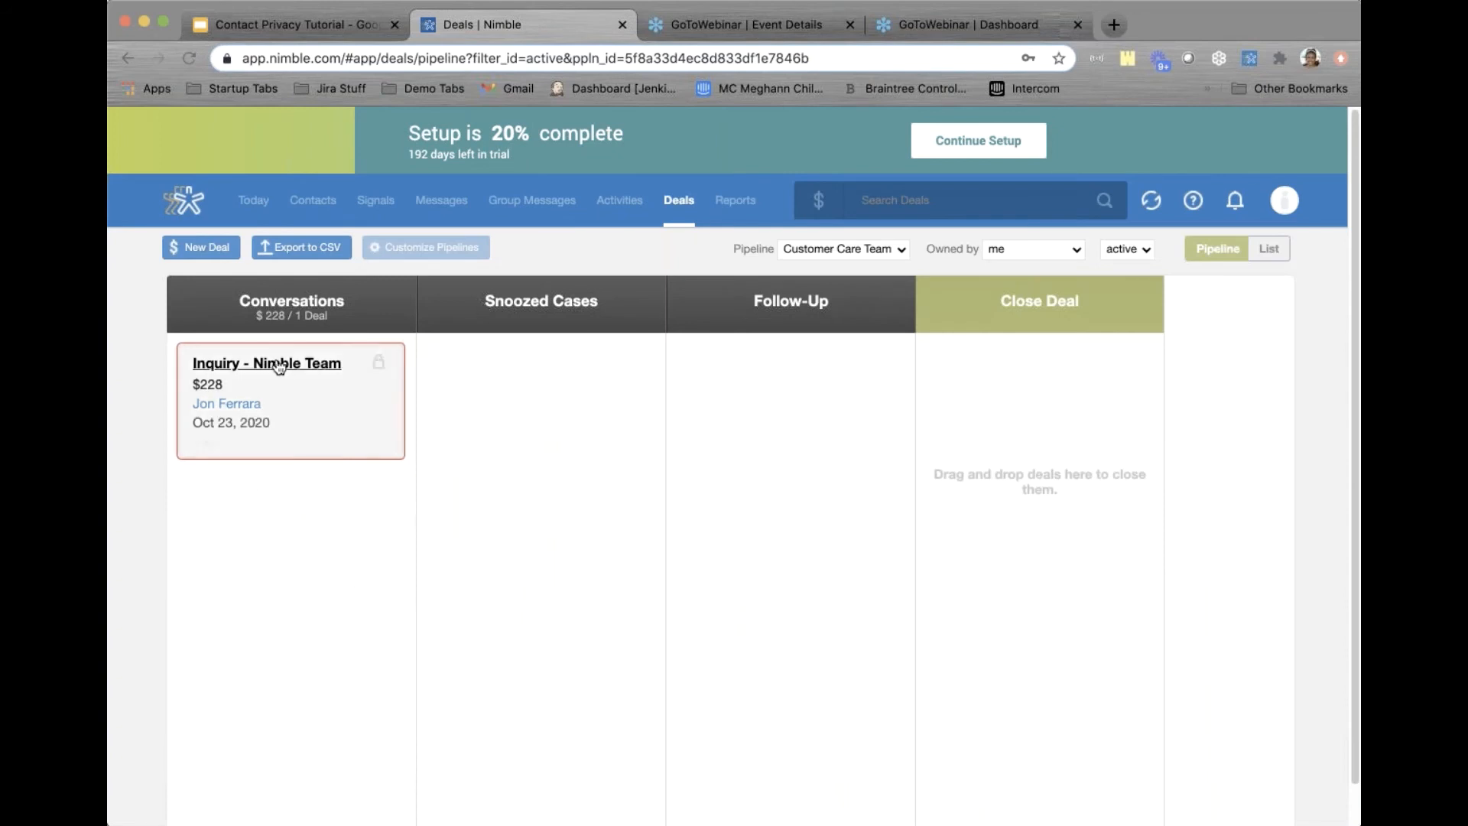
{"action": "left_click", "coordinate": [279, 366]}
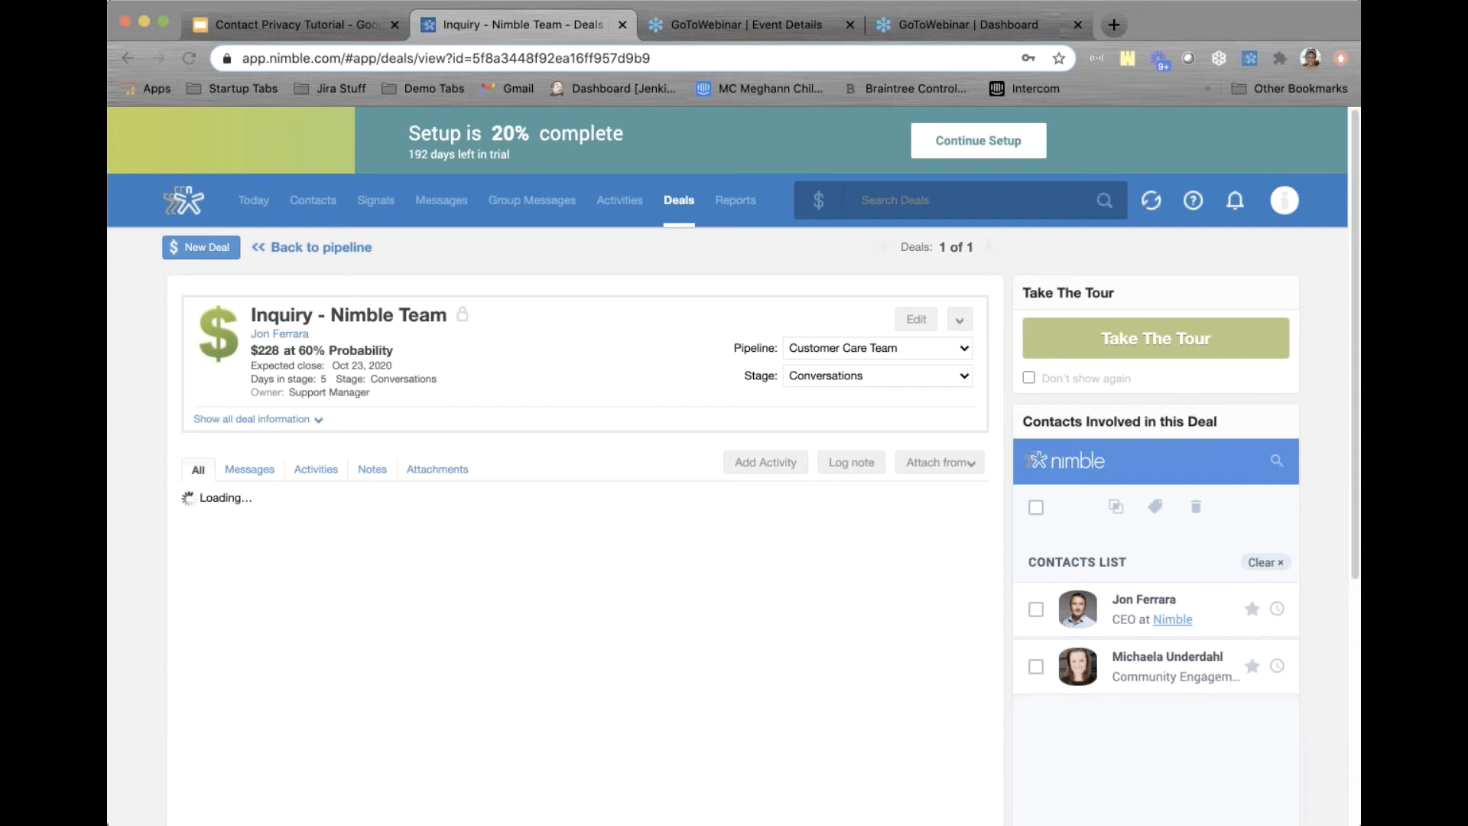
{"action": "left_click", "coordinate": [1196, 617]}
{"action": "scroll", "coordinate": [1180, 621], "scroll_direction": "down", "scroll_amount": 10}
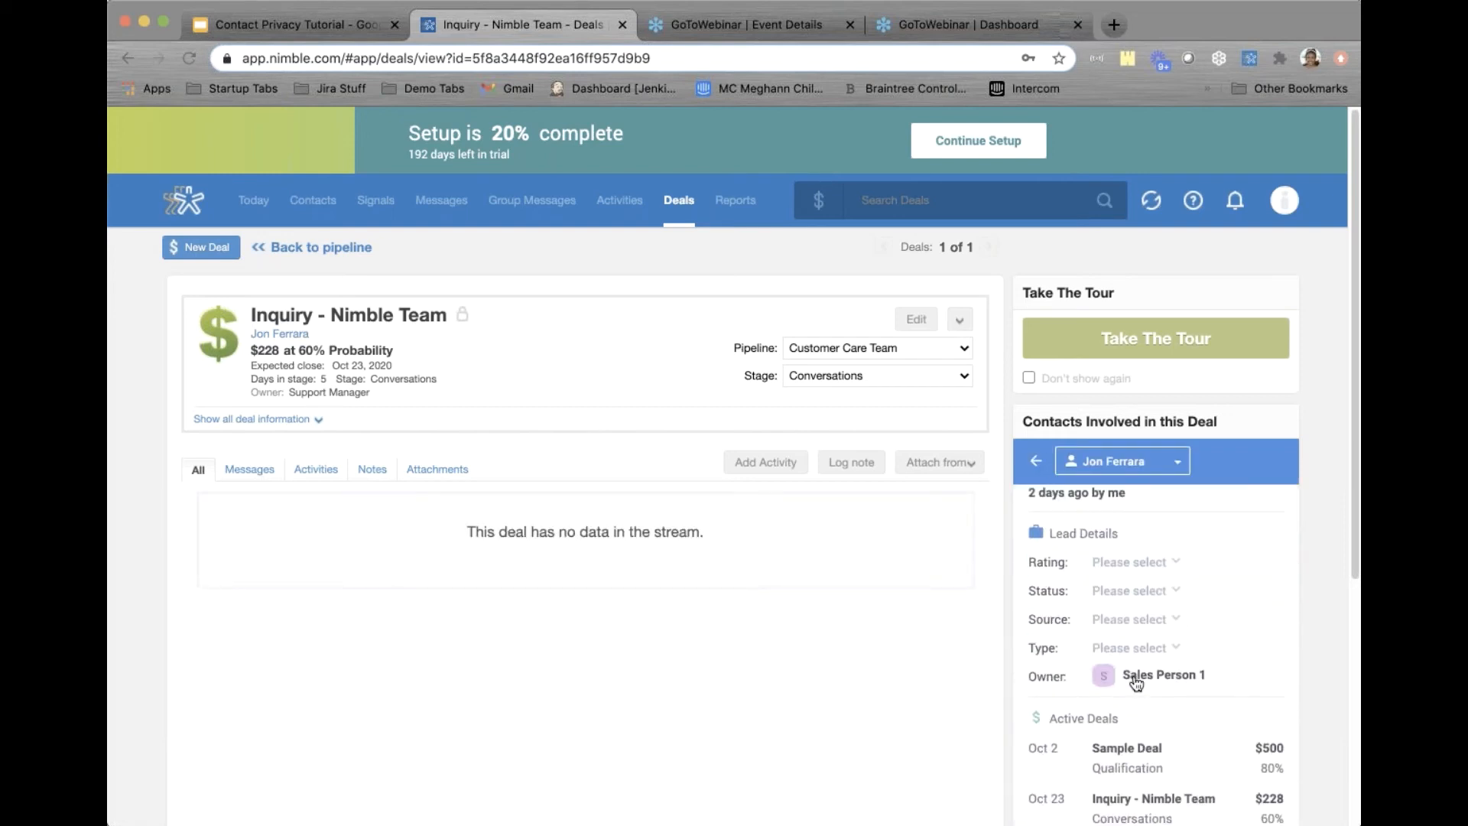
{"action": "mouse_move", "coordinate": [1136, 680]}
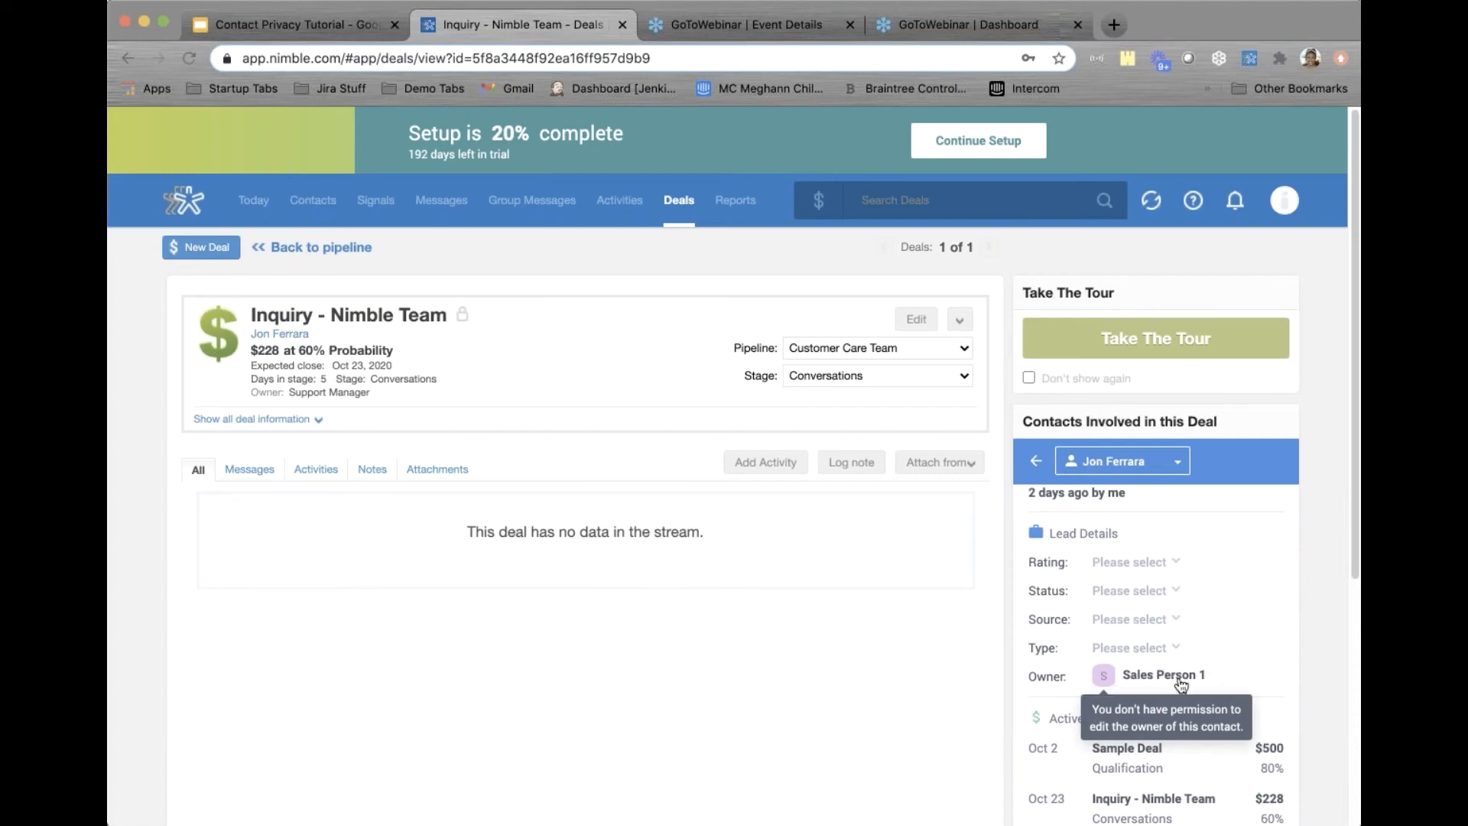
{"action": "left_click", "coordinate": [1250, 59]}
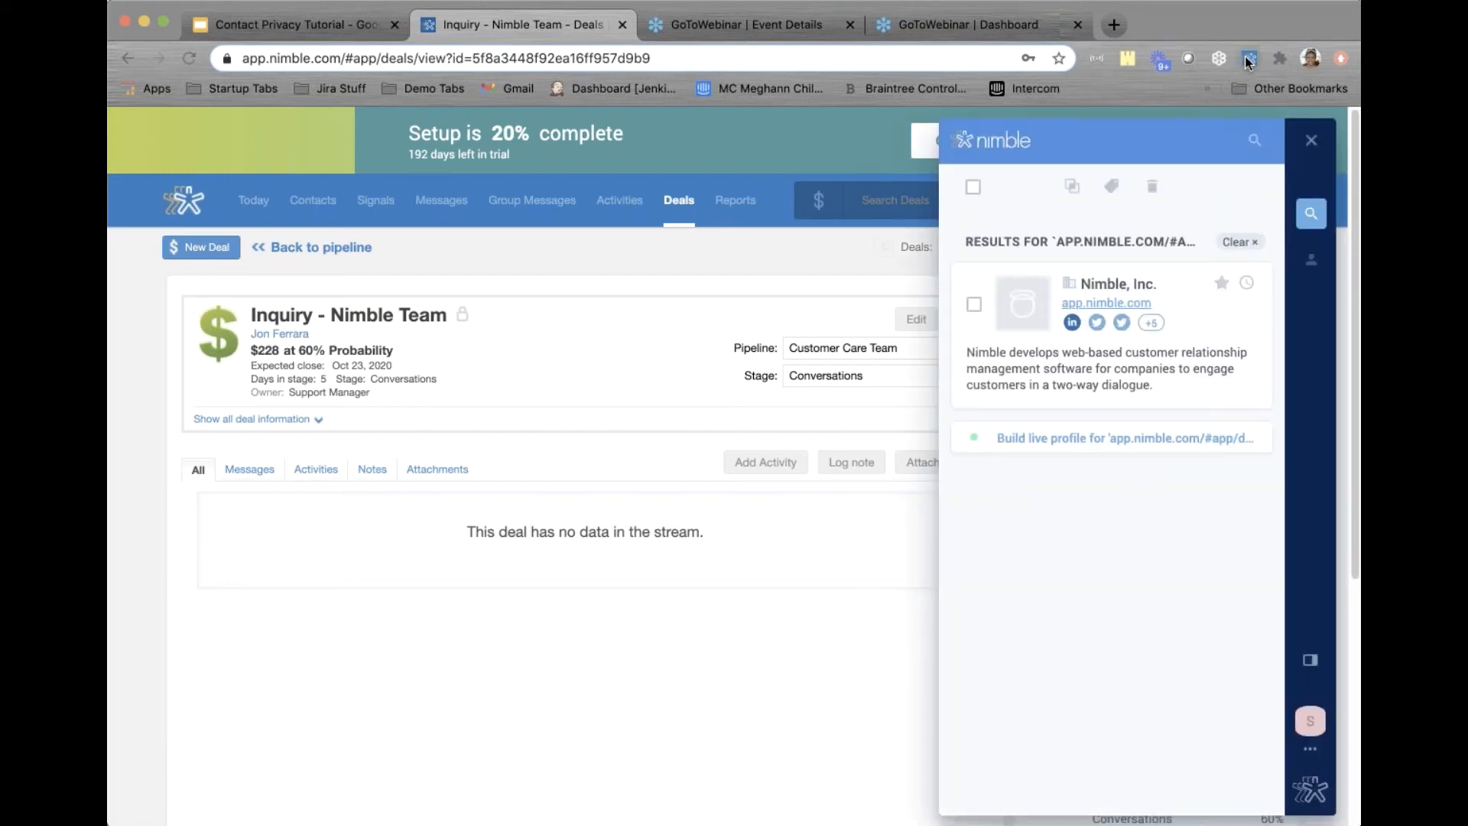
{"action": "left_click", "coordinate": [1168, 312]}
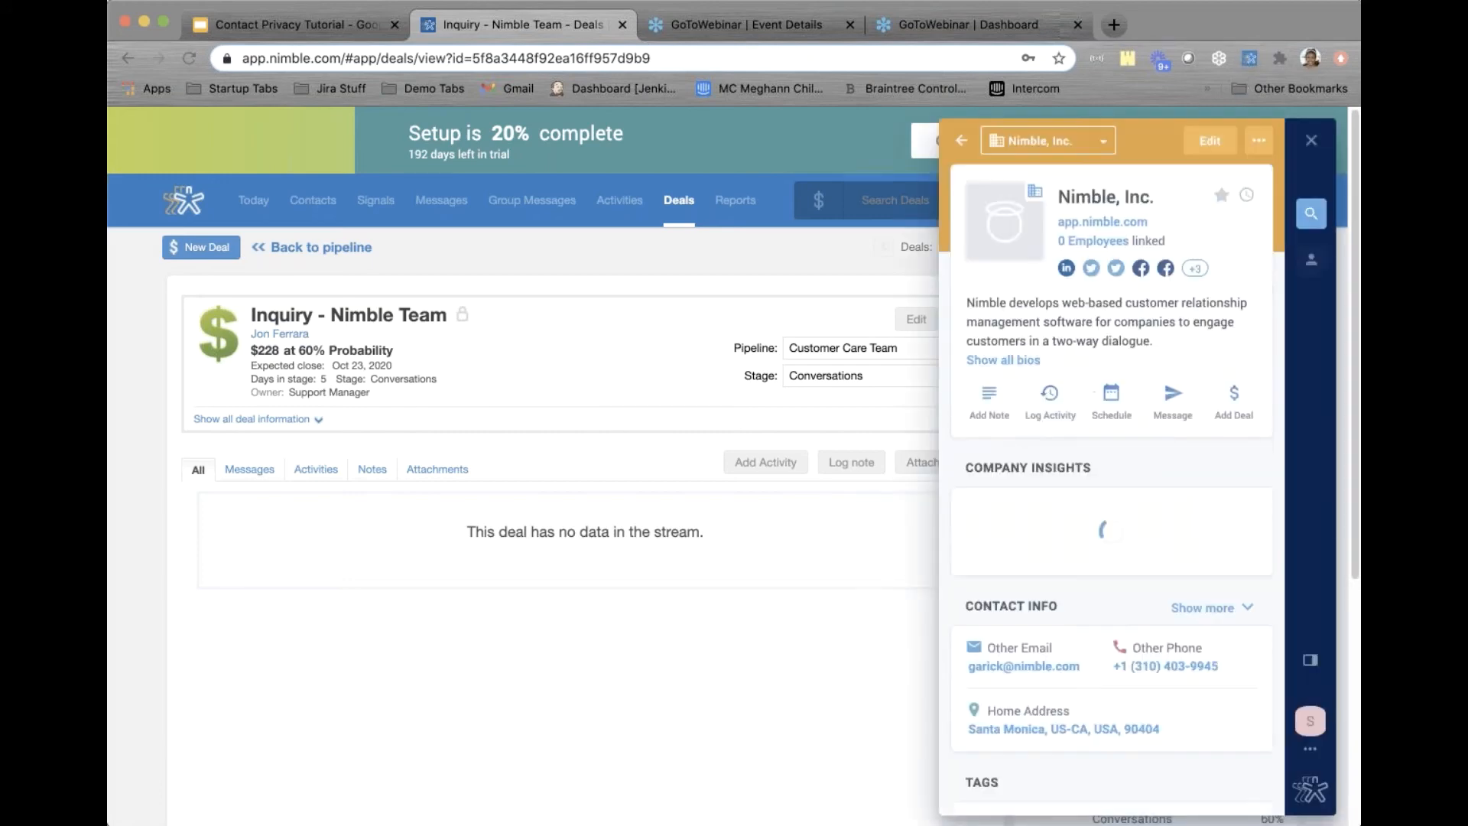
{"action": "scroll", "coordinate": [1090, 528], "scroll_direction": "down", "scroll_amount": 5}
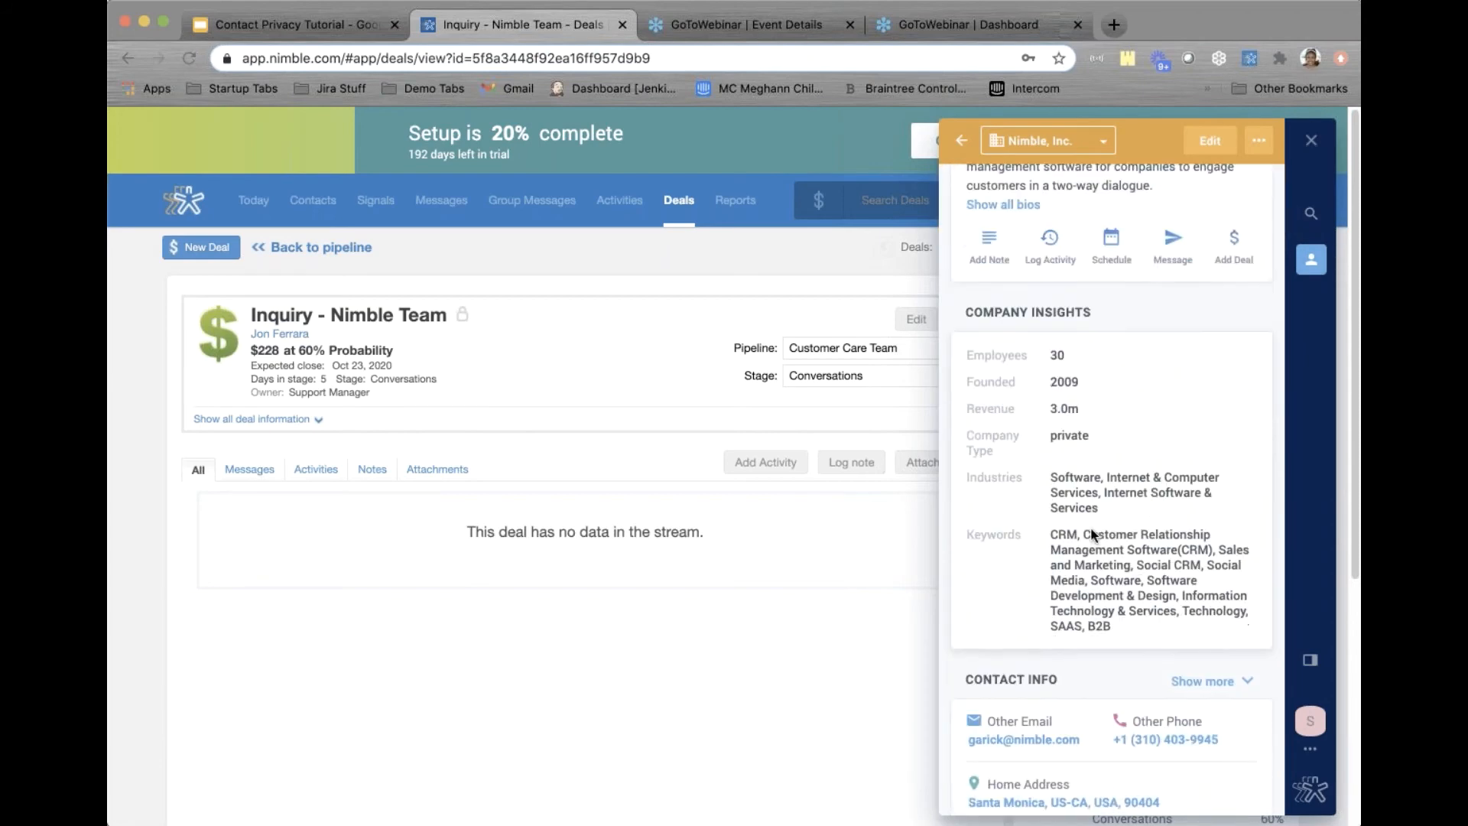
{"action": "scroll", "coordinate": [1091, 529], "scroll_direction": "down", "scroll_amount": 6}
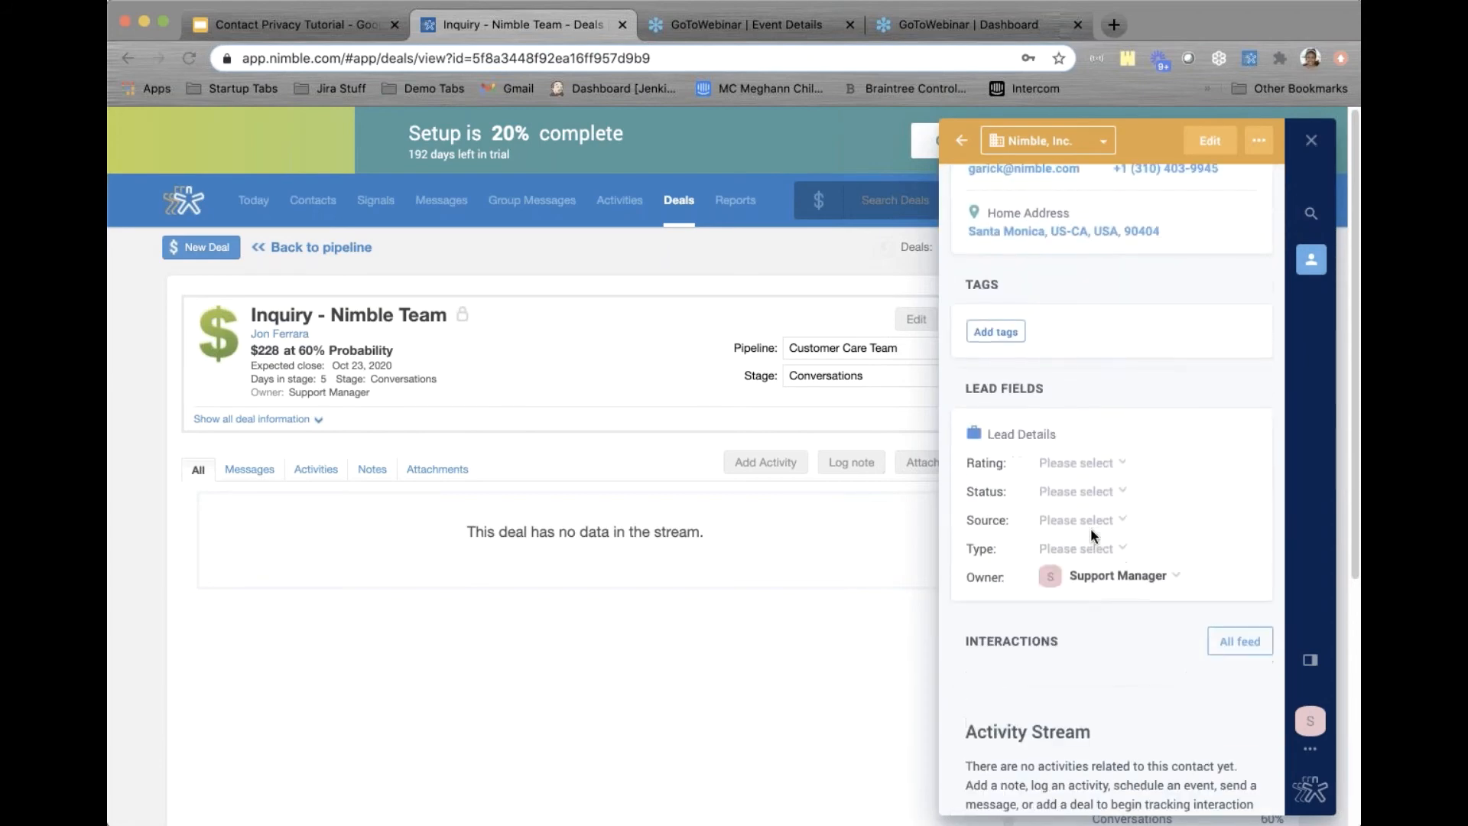
{"action": "left_click", "coordinate": [1111, 585]}
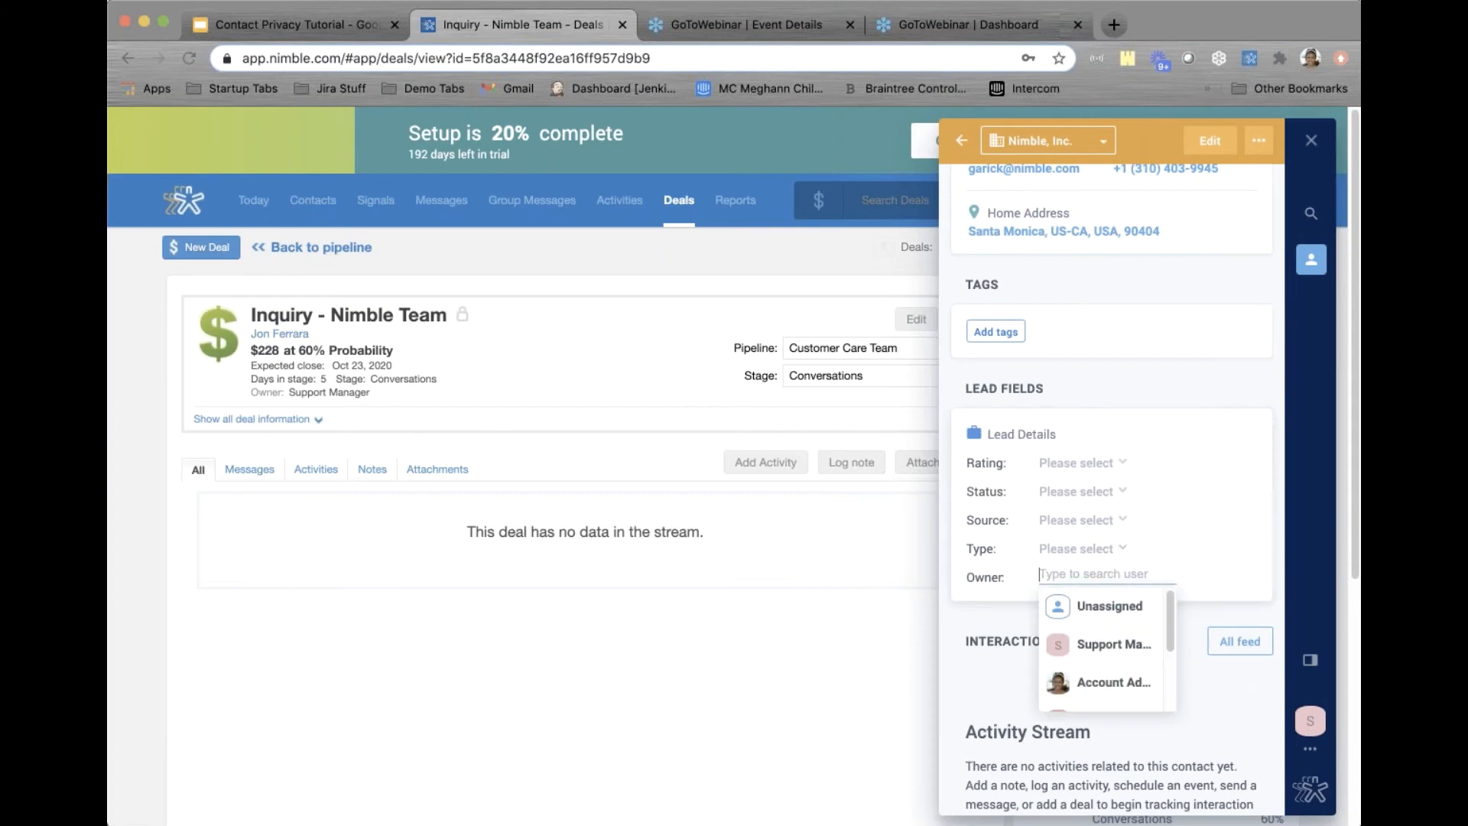
{"action": "scroll", "coordinate": [1130, 611], "scroll_direction": "down", "scroll_amount": 3}
{"action": "scroll", "coordinate": [1130, 611], "scroll_direction": "up", "scroll_amount": 3}
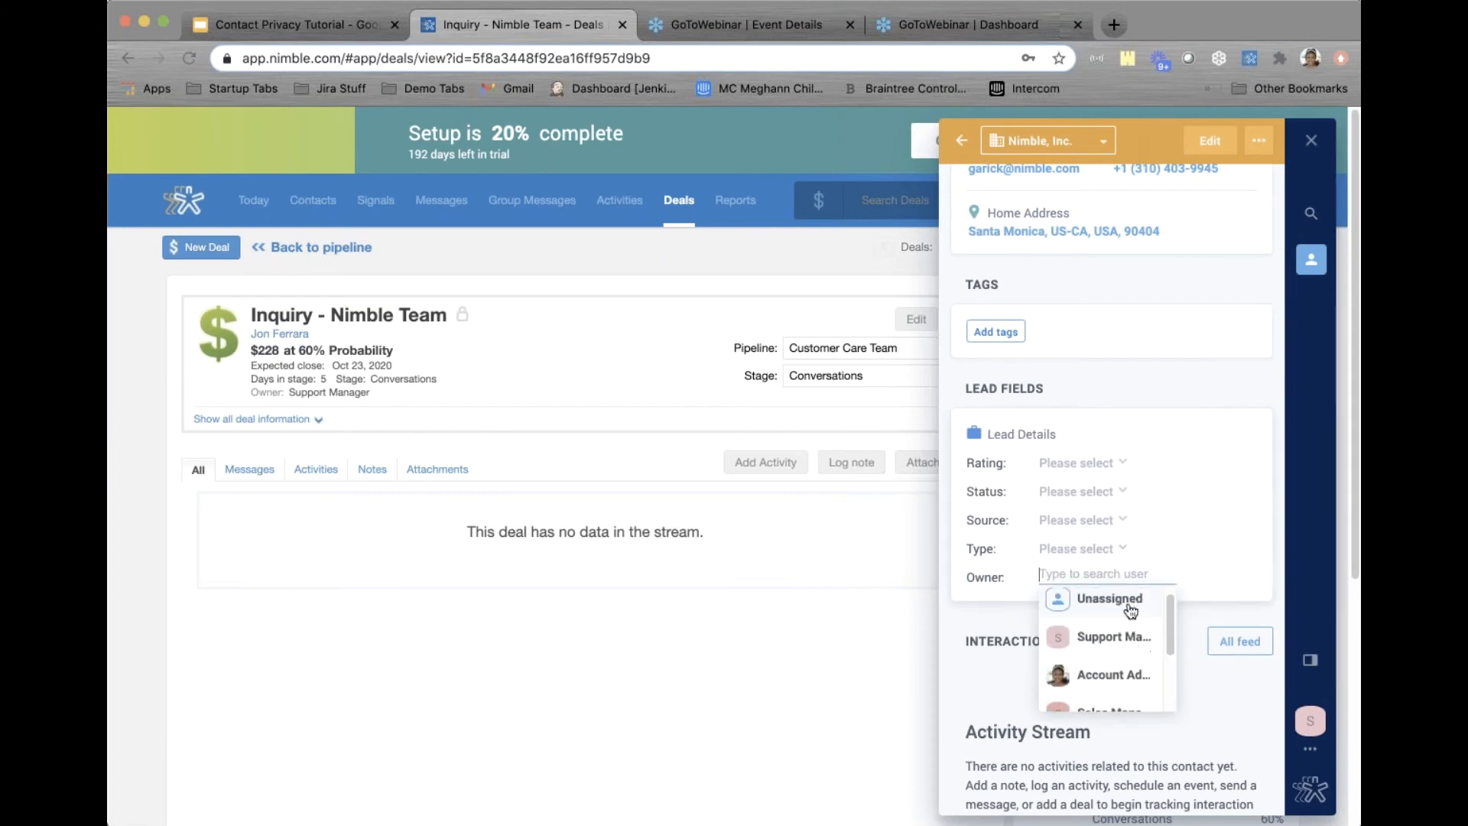
{"action": "left_click", "coordinate": [1157, 405]}
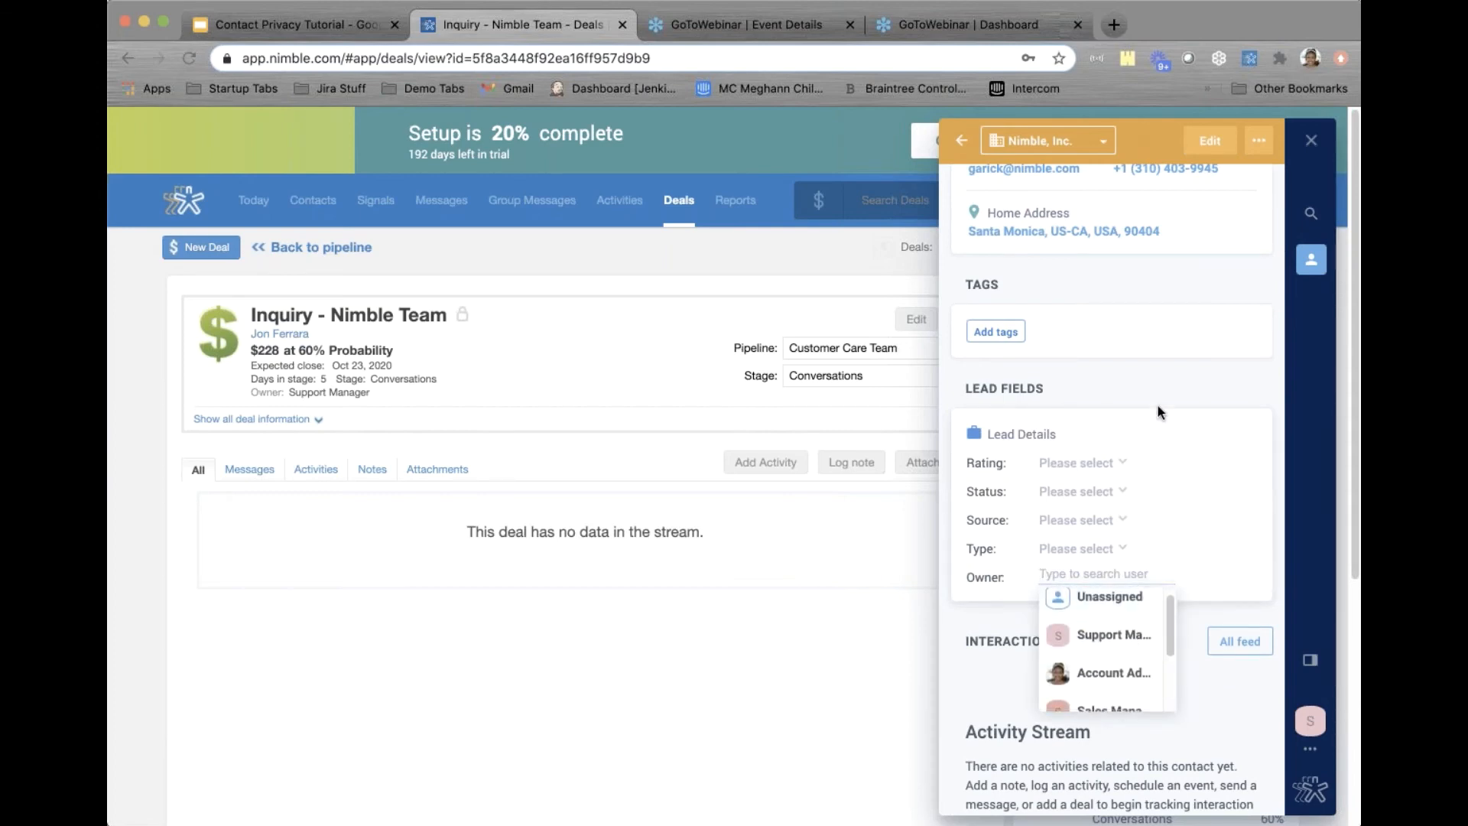
{"action": "left_click", "coordinate": [1307, 152]}
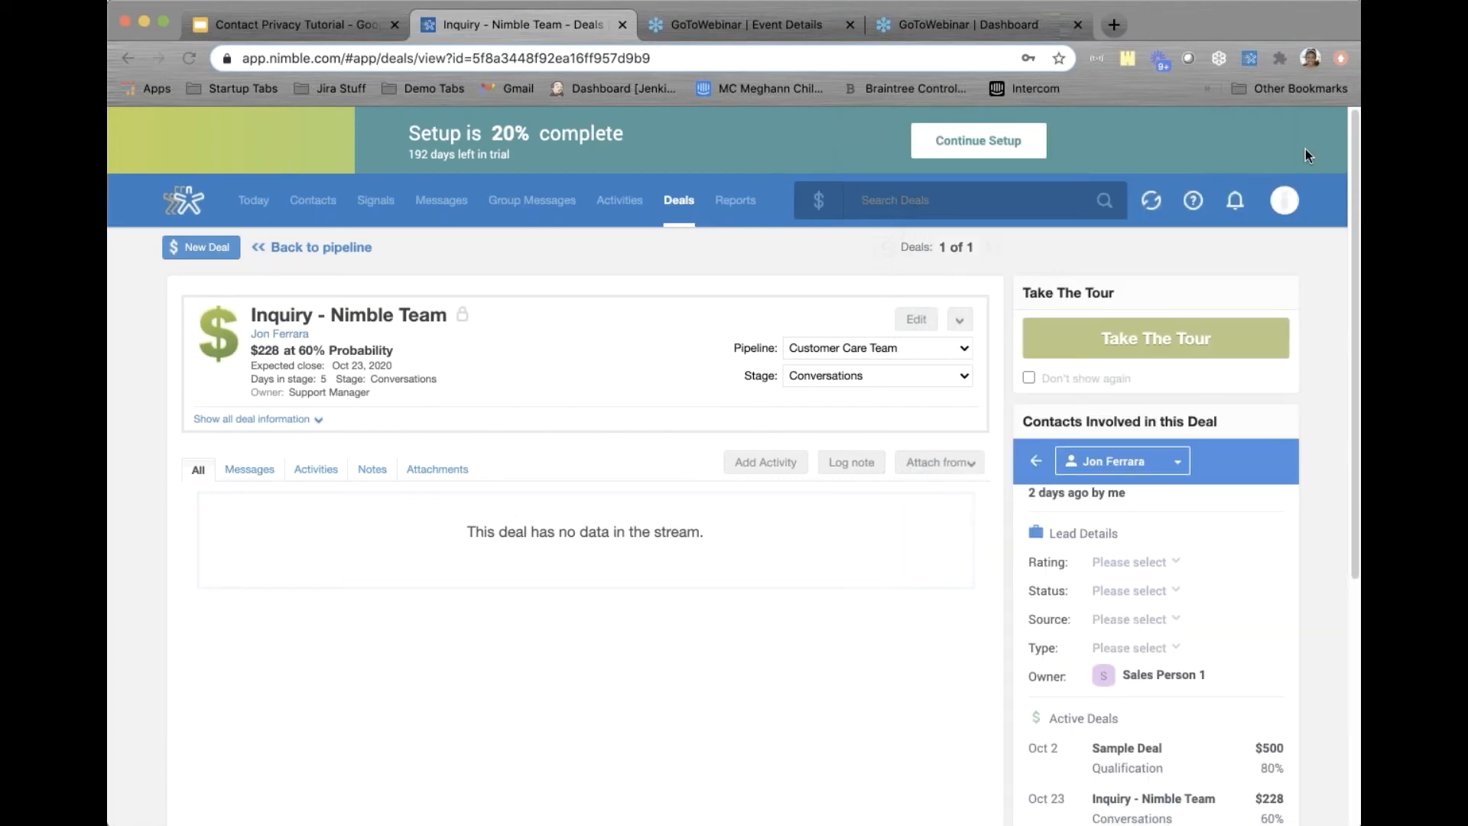
Select three private-to-owner contacts and try reassigning them to Support Manager, which is blocked
{"action": "left_click", "coordinate": [310, 200]}
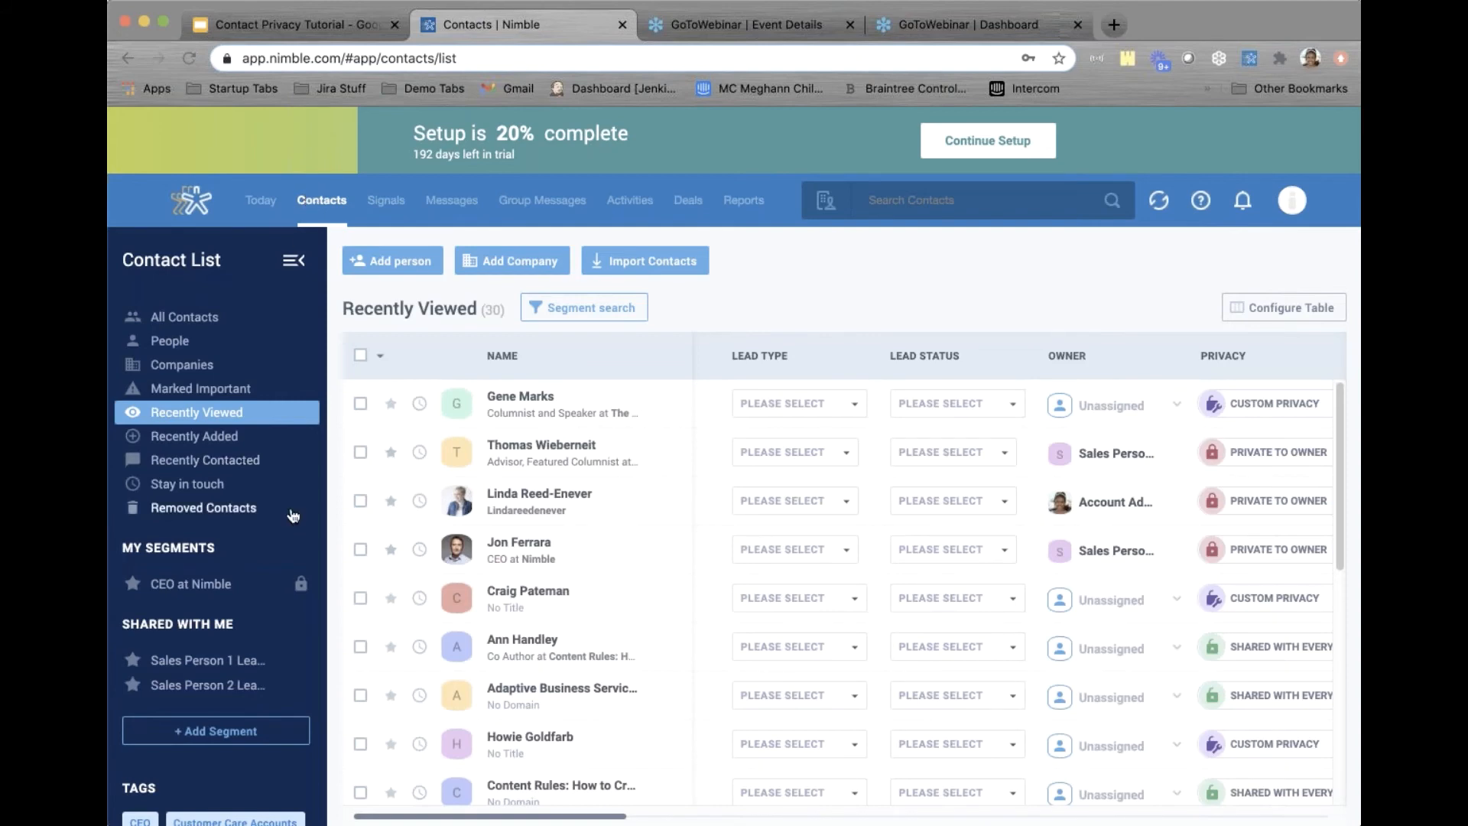
{"action": "left_click", "coordinate": [360, 452]}
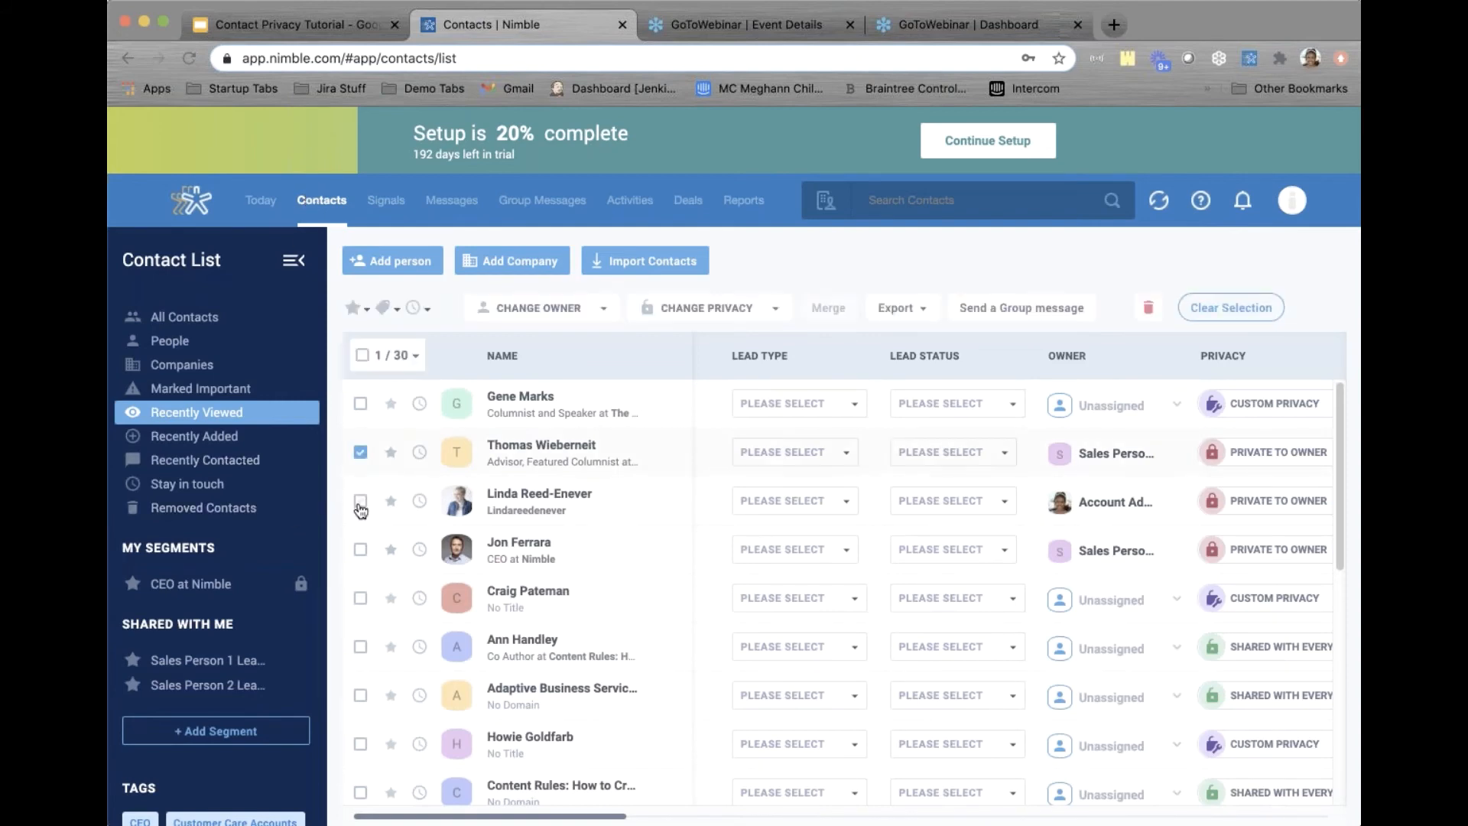
{"action": "left_click", "coordinate": [360, 502]}
{"action": "left_click", "coordinate": [361, 548]}
{"action": "left_click", "coordinate": [575, 310]}
{"action": "left_click", "coordinate": [554, 439]}
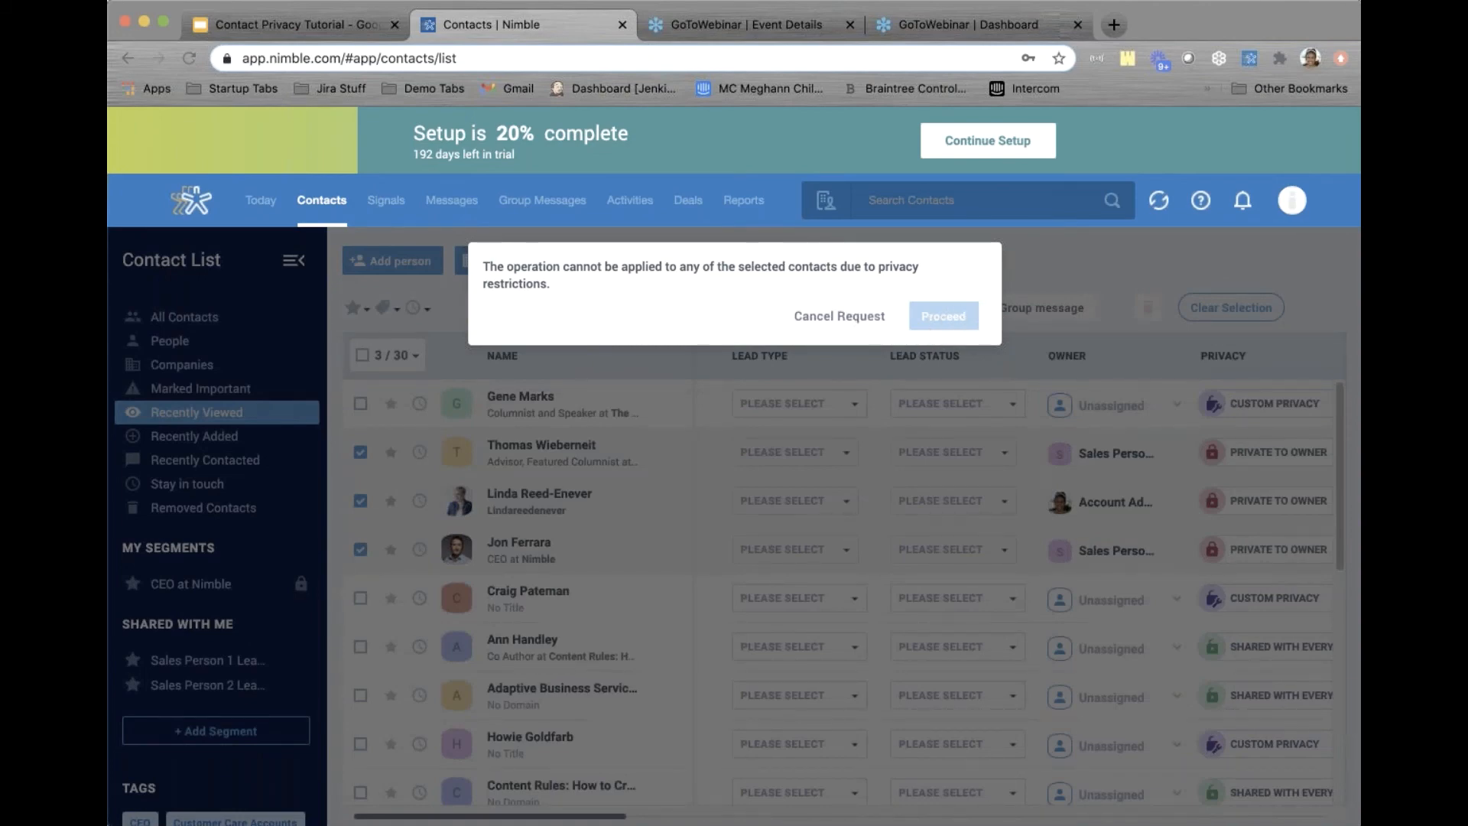
{"action": "left_click", "coordinate": [857, 314]}
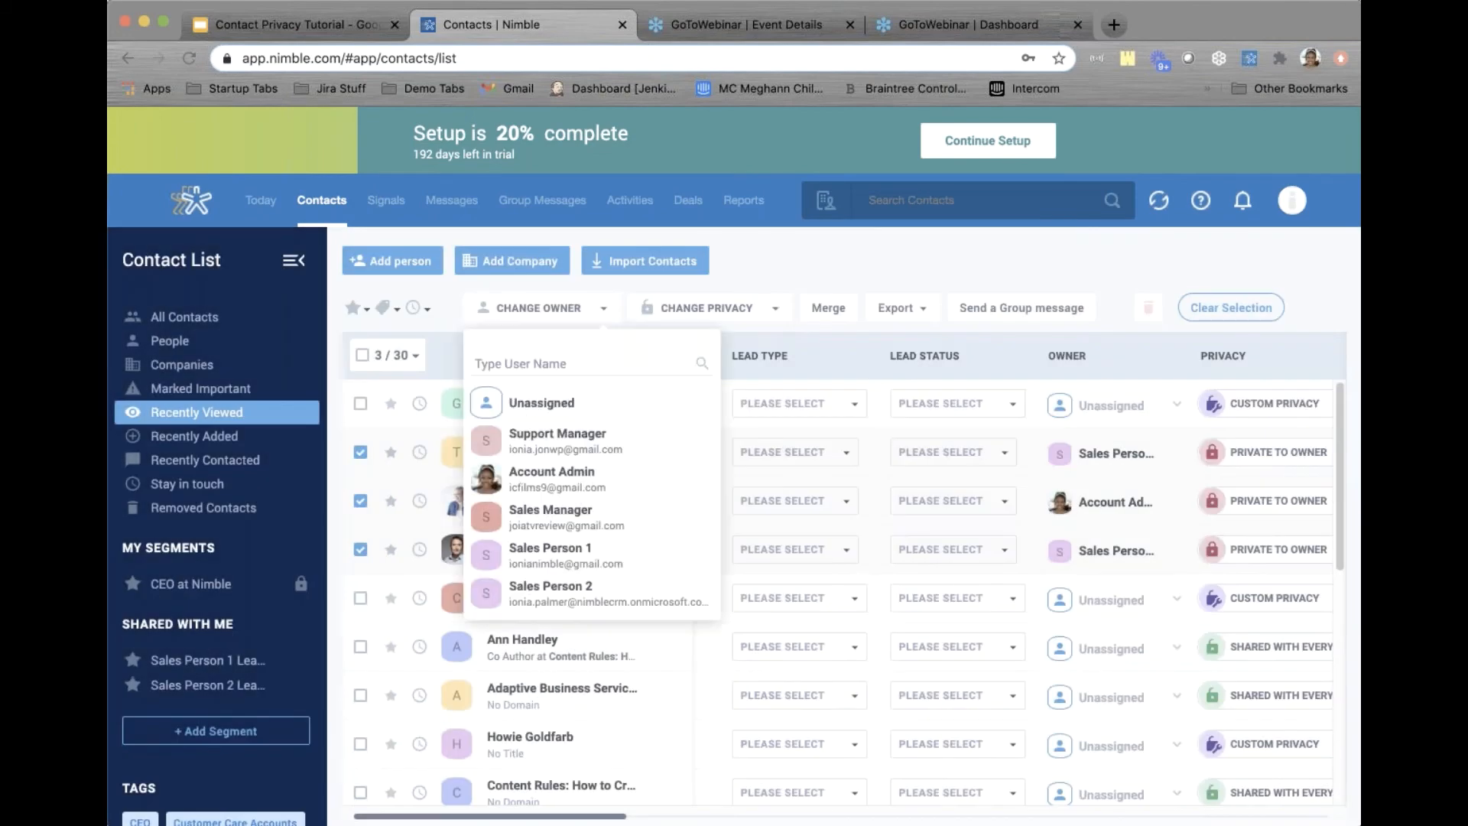
Try sharing the three contacts with everyone, which is also blocked
{"action": "left_click", "coordinate": [686, 317]}
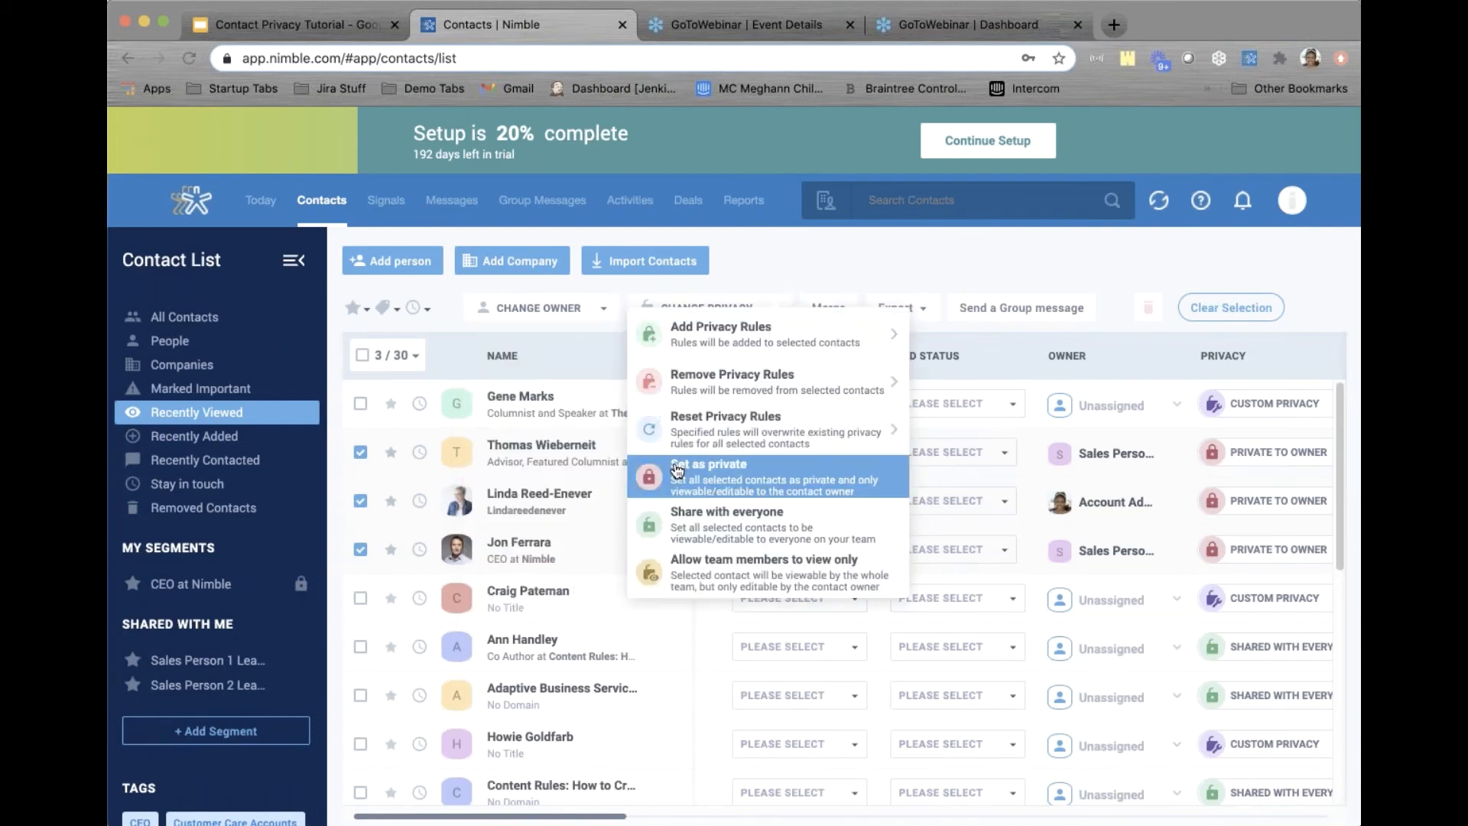
{"action": "left_click", "coordinate": [704, 524]}
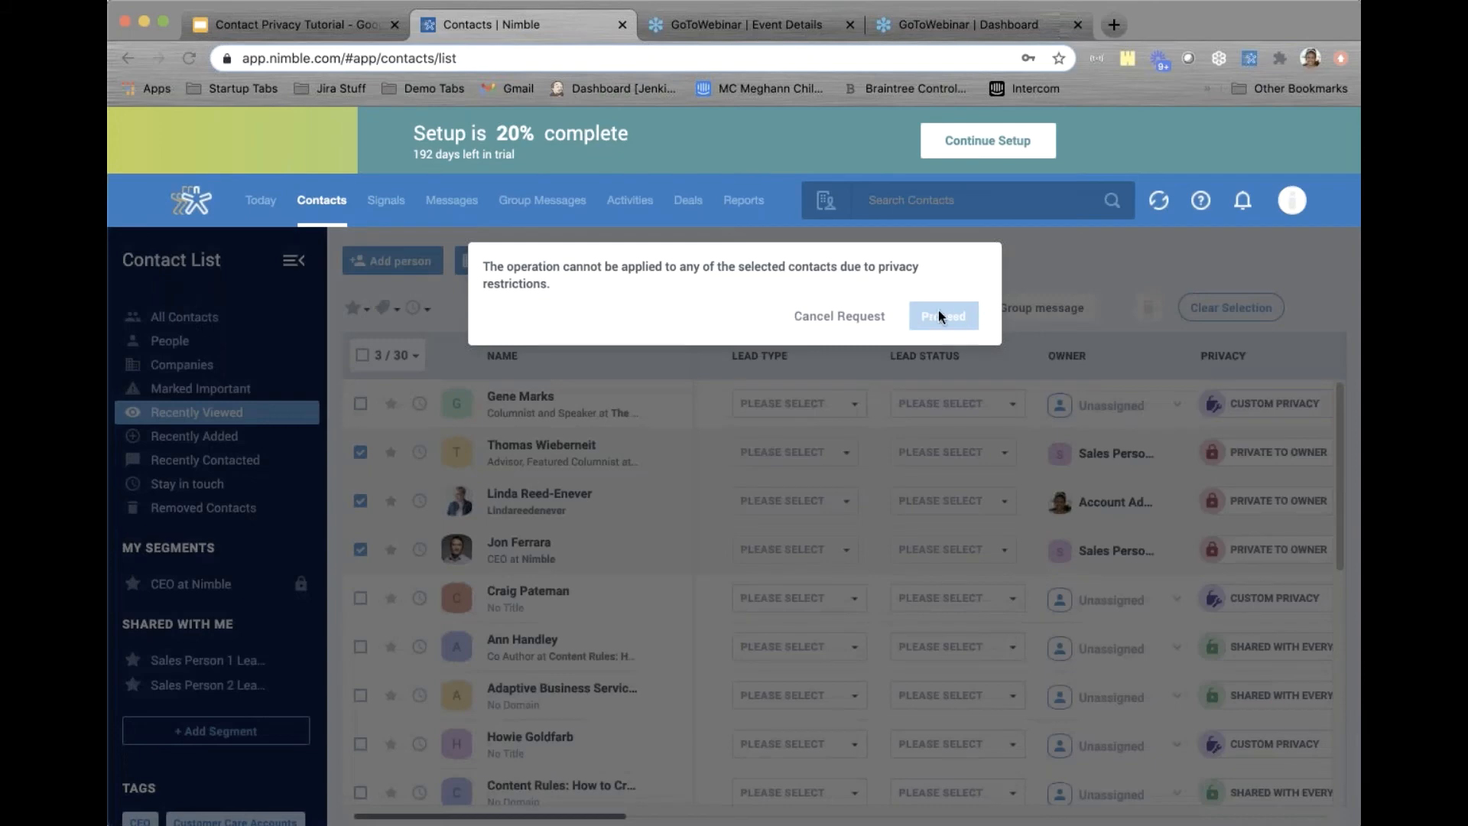
{"action": "left_click", "coordinate": [856, 317]}
Reset their privacy rules to give Customer Support Manager view and edit rights, which Nimble refuses
{"action": "left_click", "coordinate": [691, 307]}
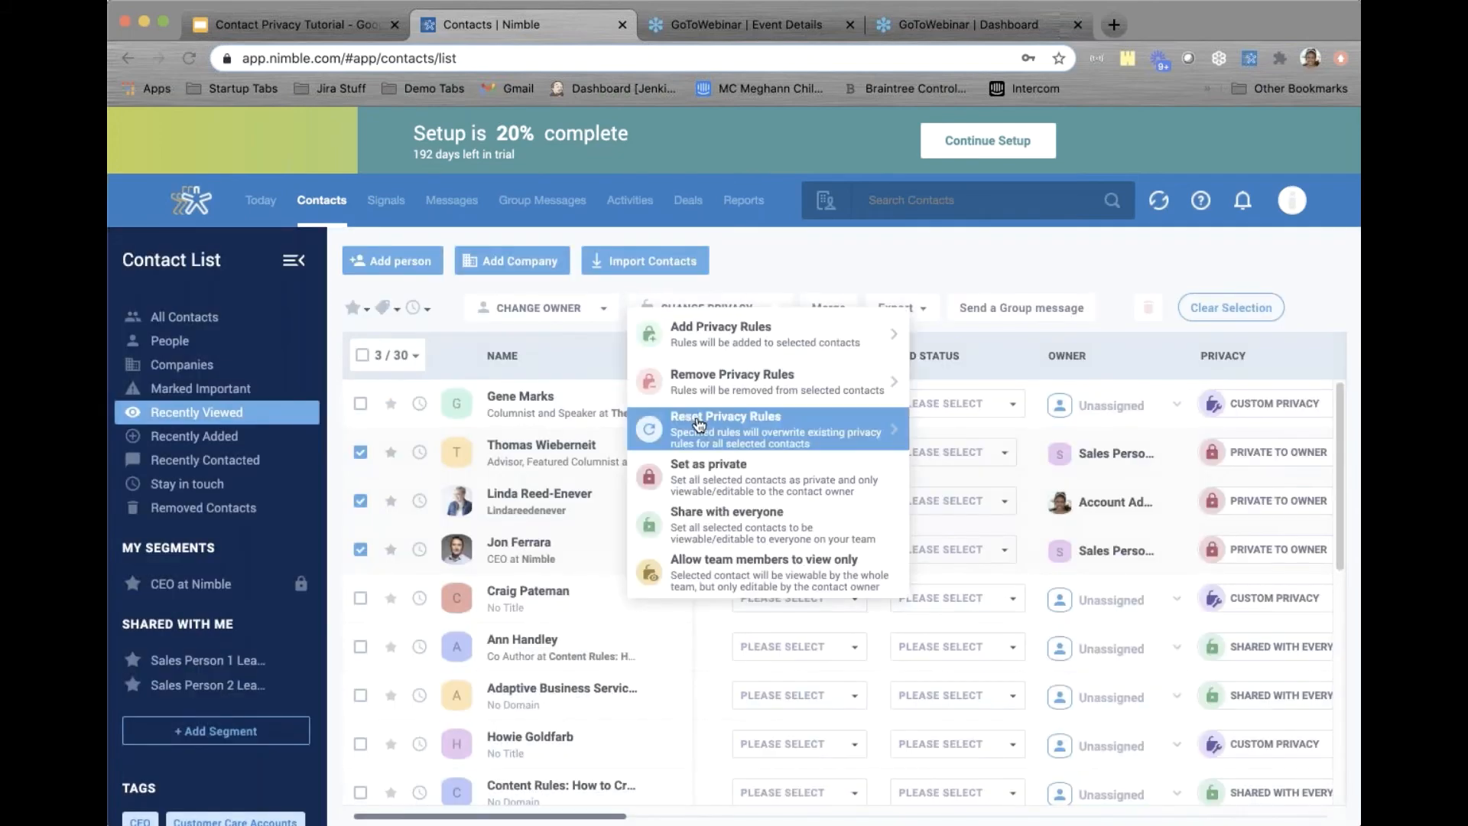
{"action": "left_click", "coordinate": [698, 423]}
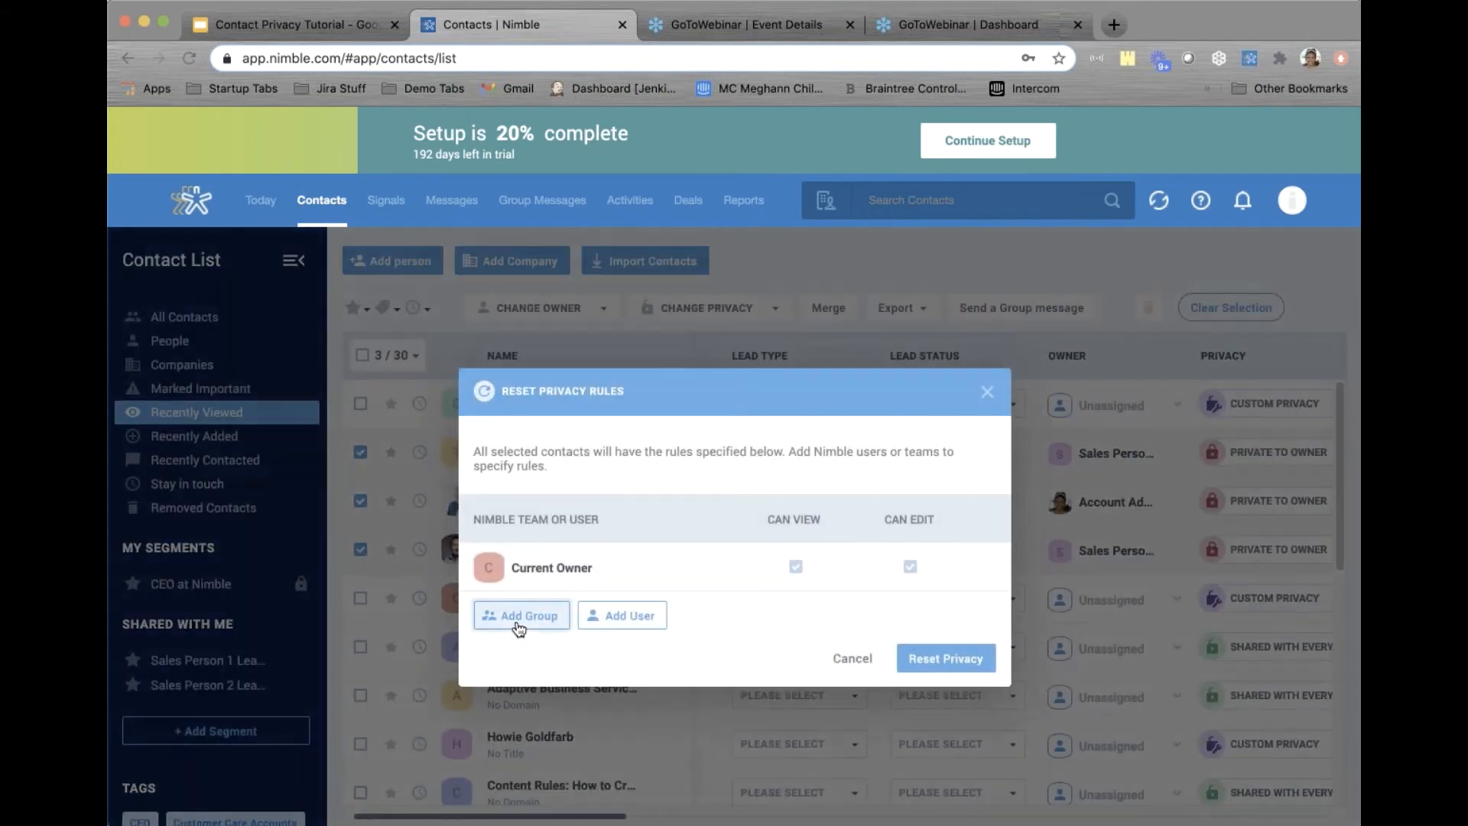
{"action": "left_click", "coordinate": [520, 616]}
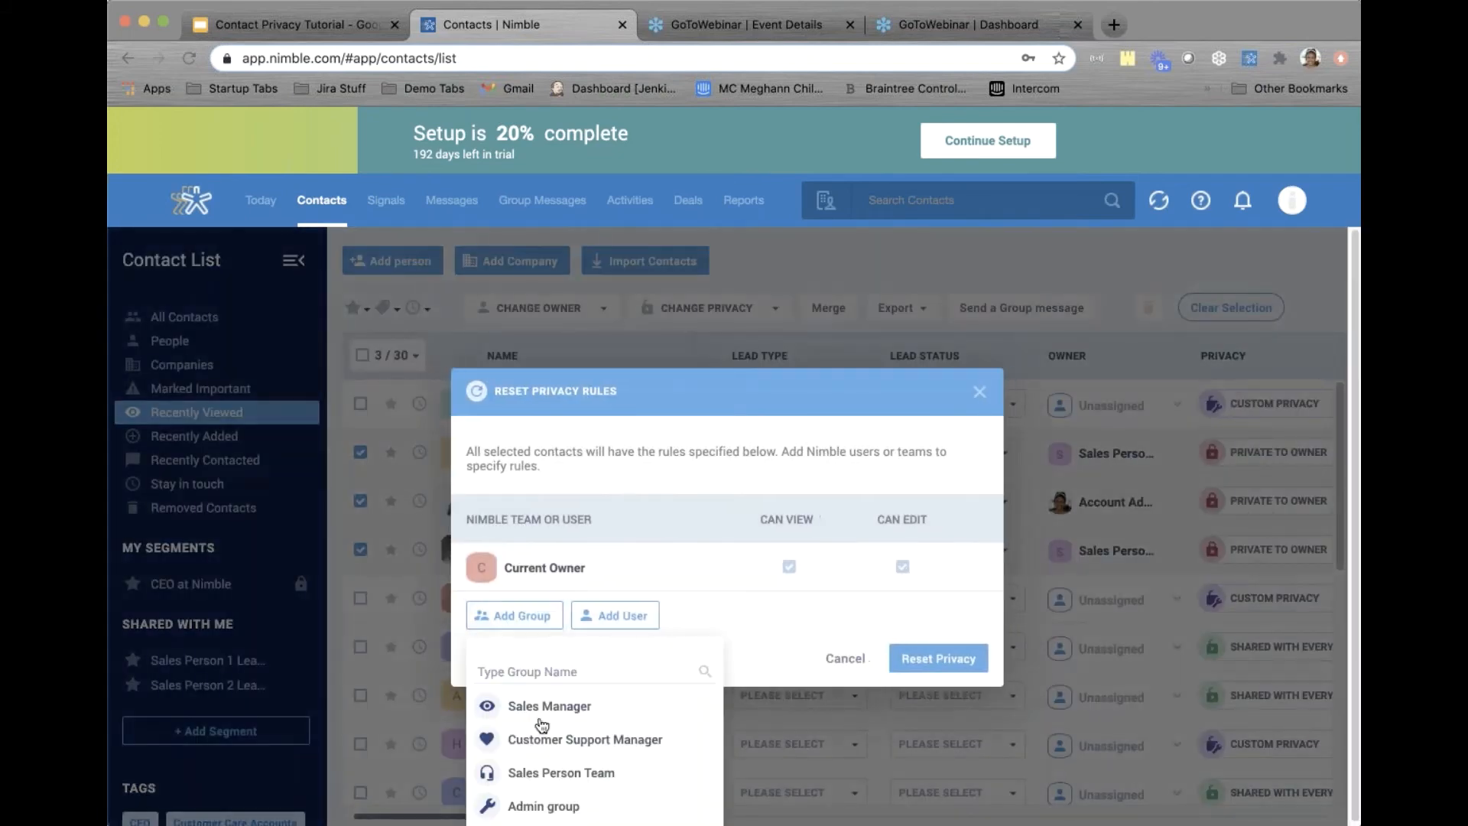
{"action": "left_click", "coordinate": [544, 739]}
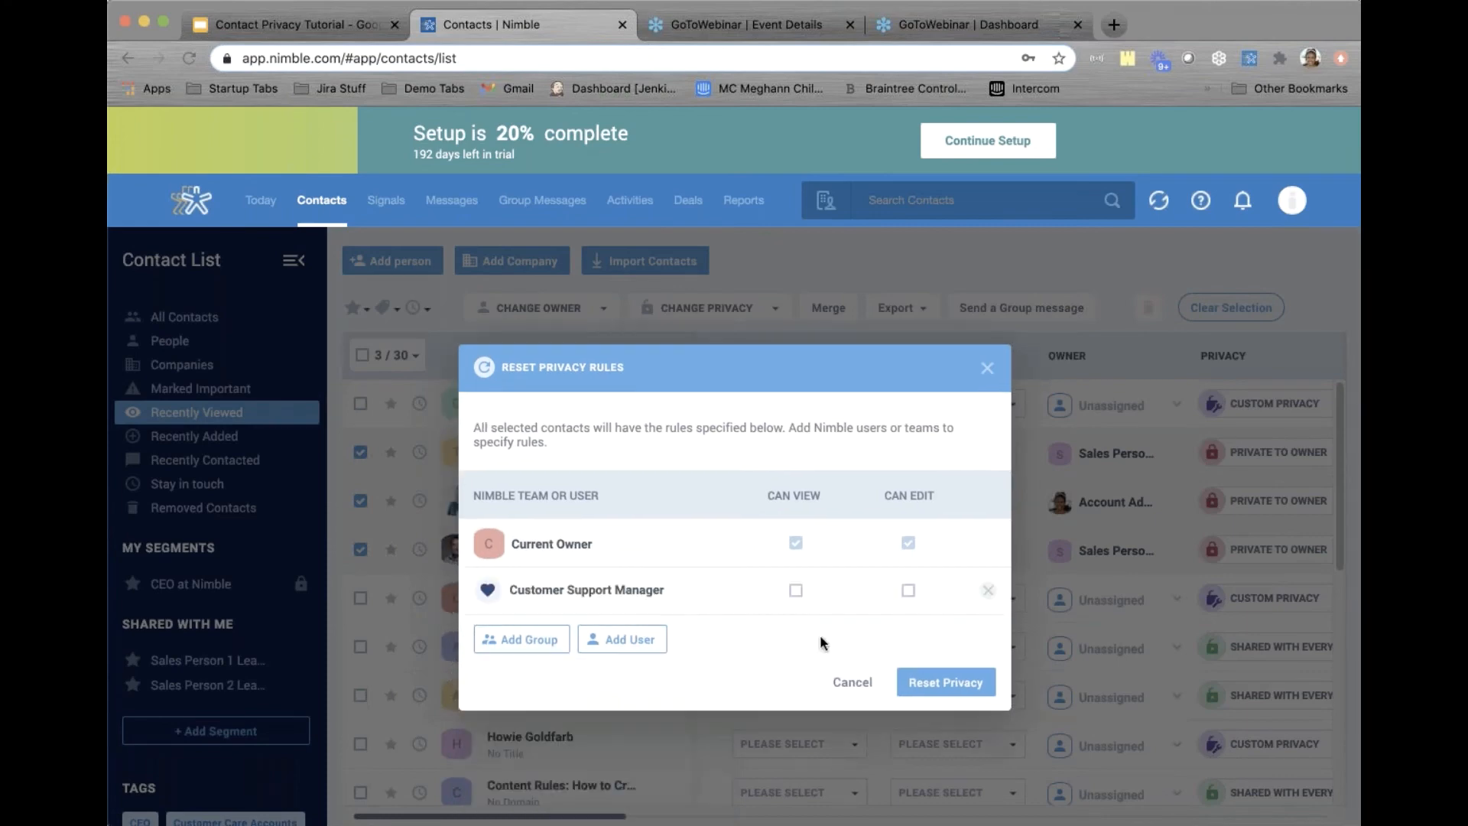
{"action": "left_click", "coordinate": [796, 591]}
{"action": "left_click", "coordinate": [909, 591]}
{"action": "left_click", "coordinate": [948, 682]}
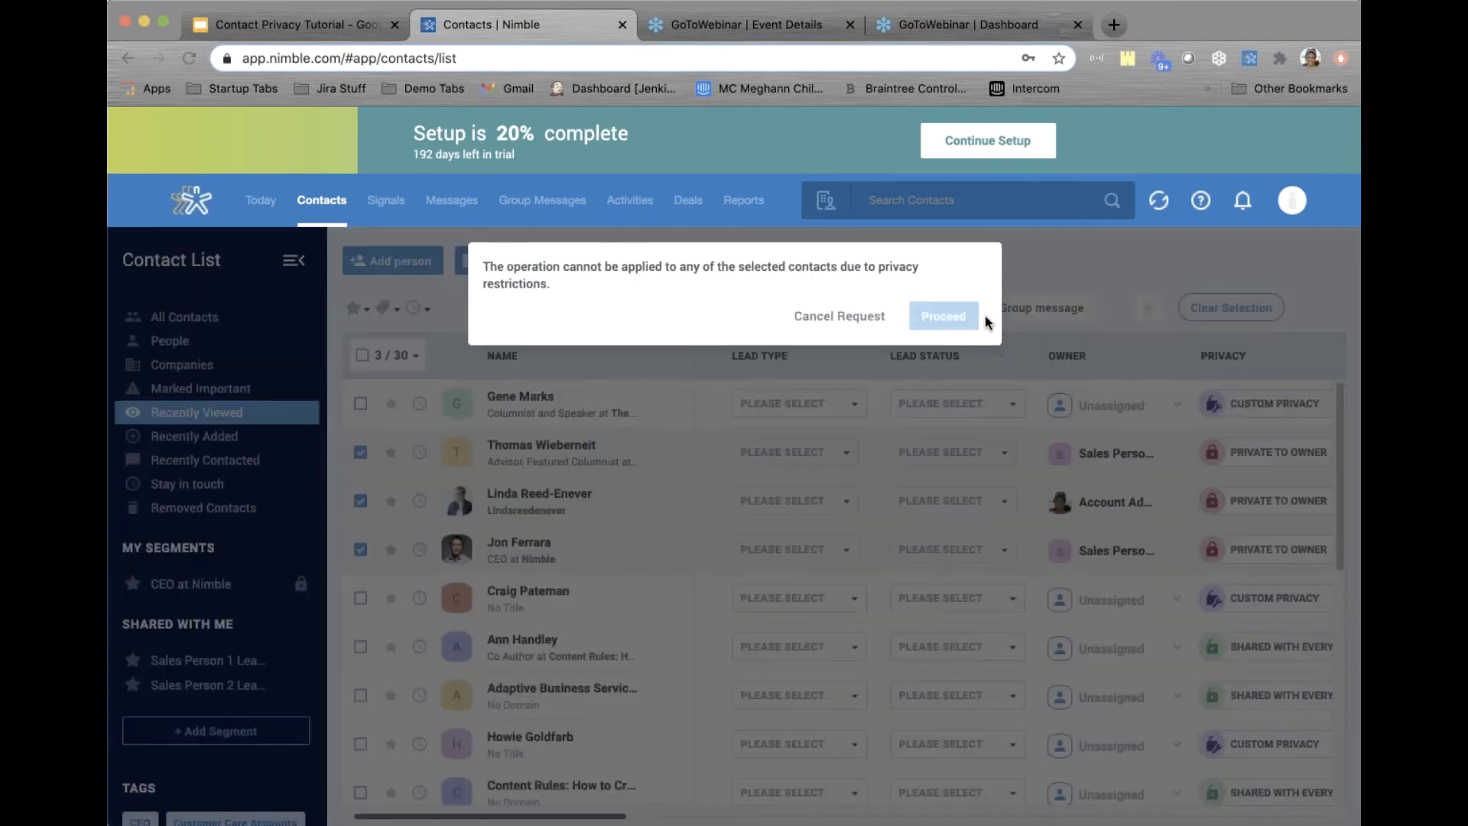
Cancel the blocked privacy reset so the three contacts stay Private to Owner
{"action": "left_click", "coordinate": [854, 322]}
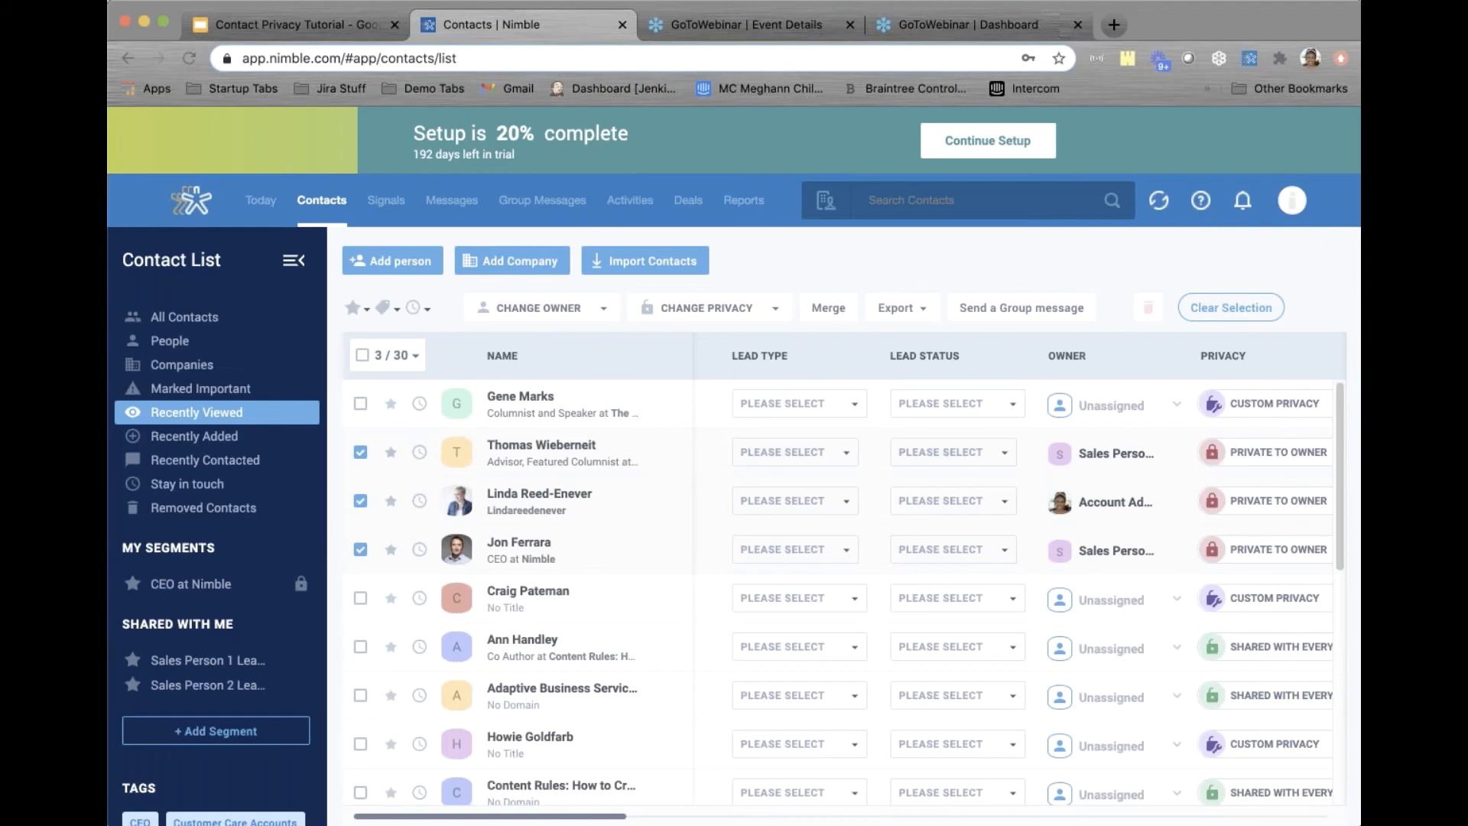
Return to the Contact Privacy Tutorial deck and present it from the What's New in Nimble CRM slide
{"action": "left_click", "coordinate": [319, 23]}
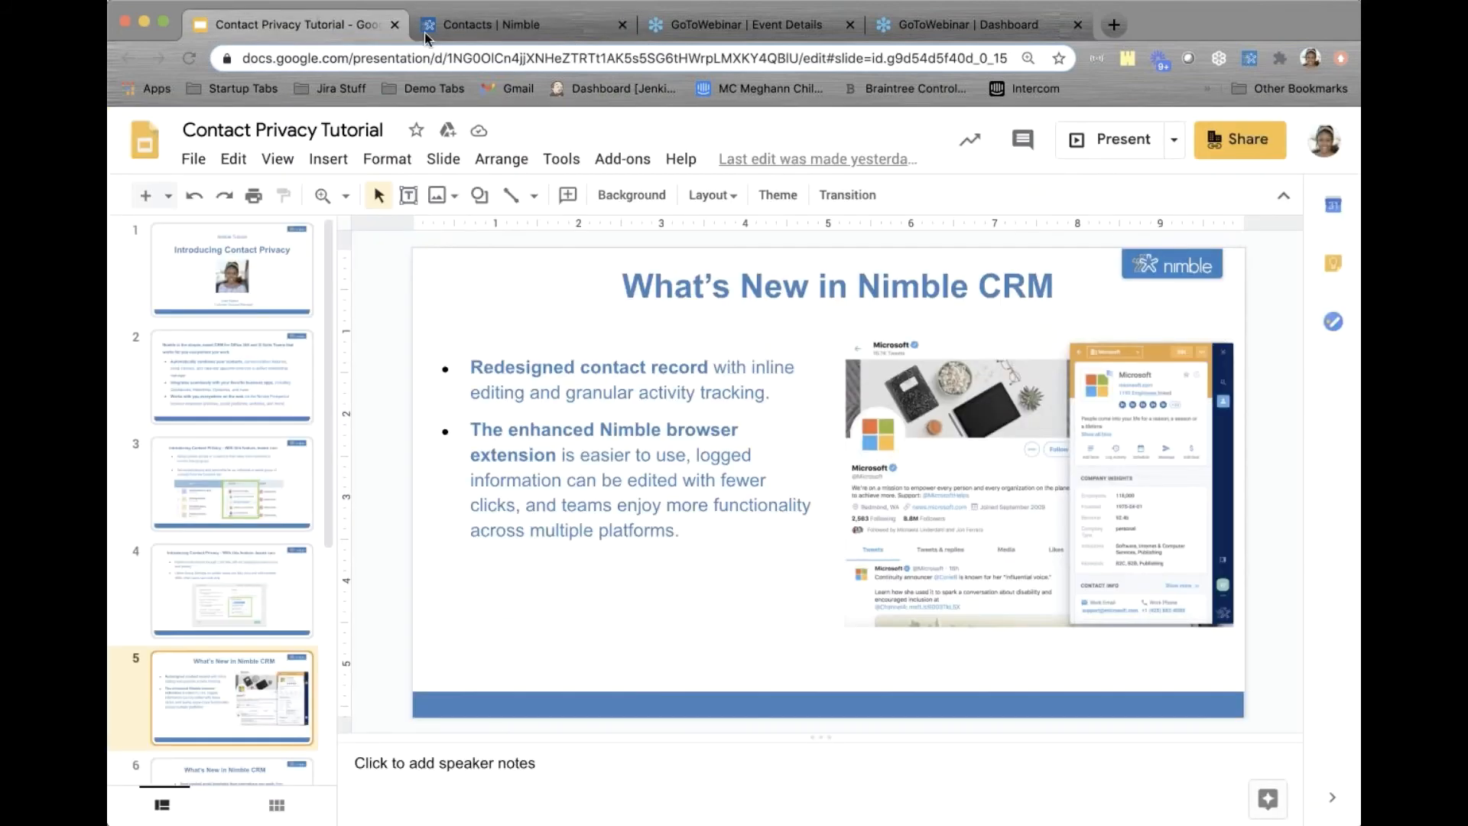
{"action": "left_click", "coordinate": [1097, 142]}
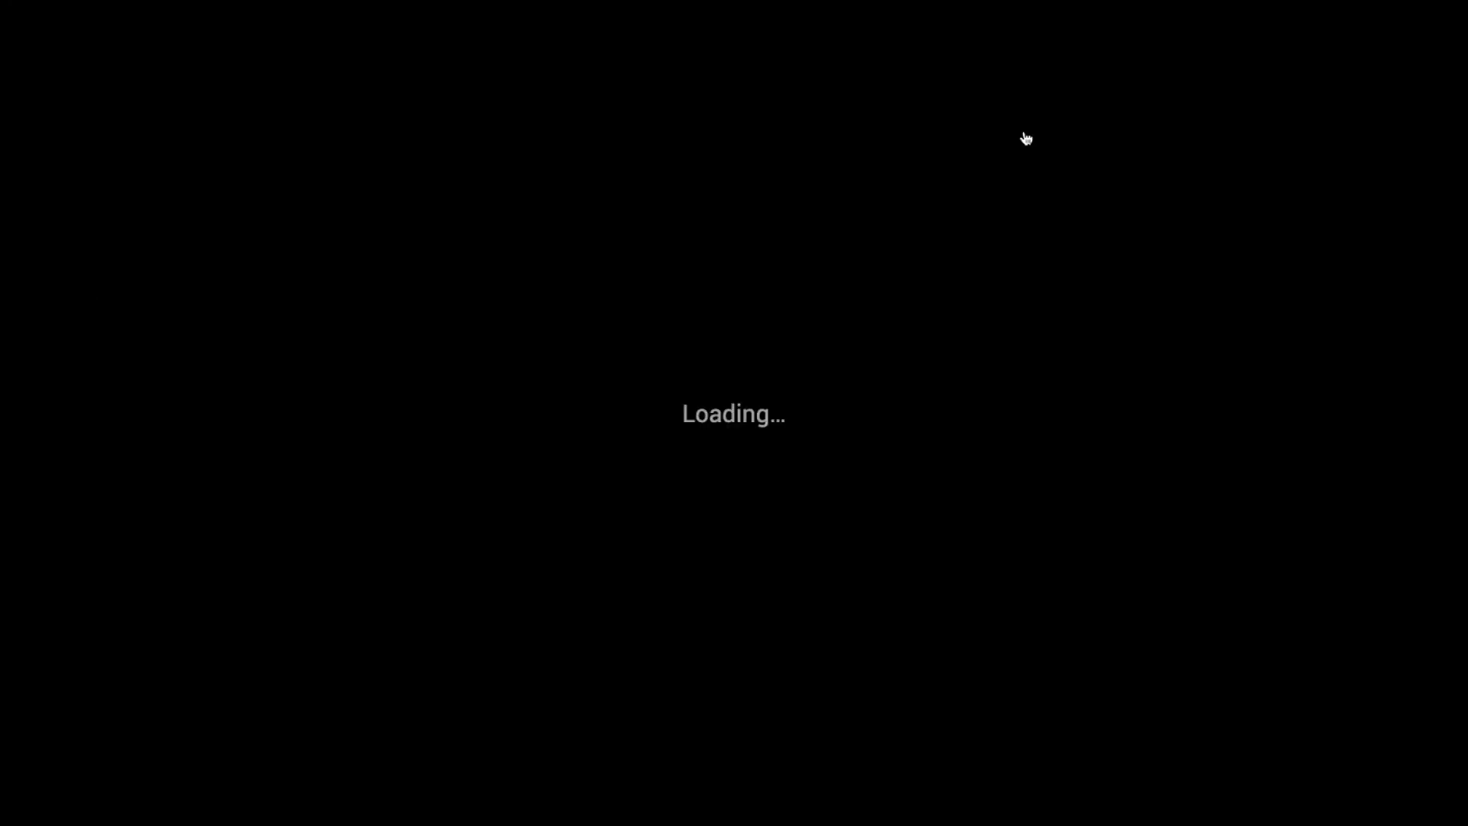